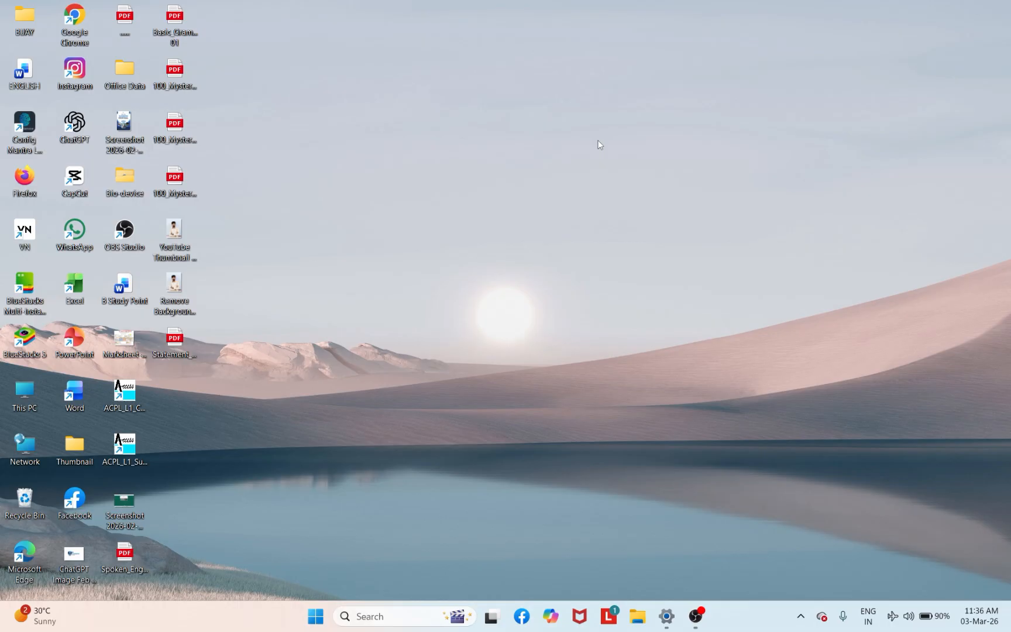
Step: Launch Microsoft Word with the Run command winword and create a blank document
{"action": "key", "text": "super+r"}
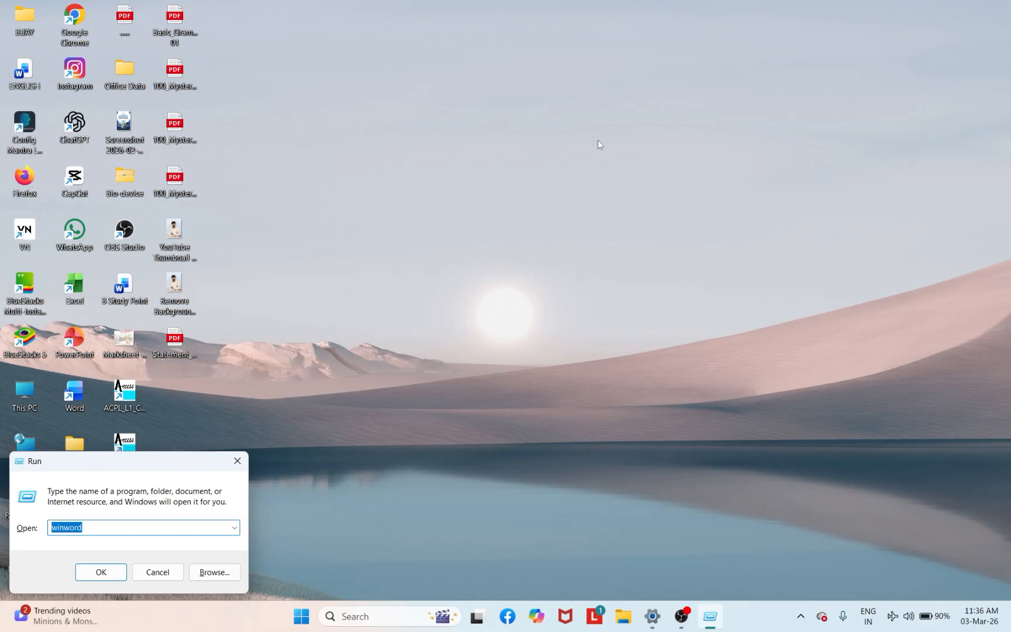
{"action": "key", "text": "Return"}
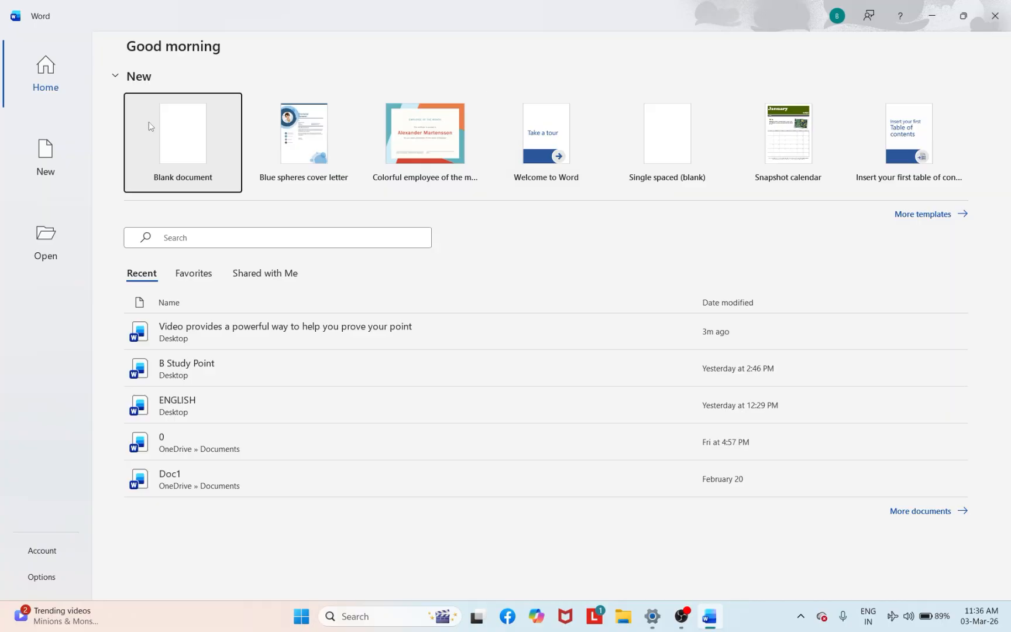
{"action": "left_click", "coordinate": [200, 130]}
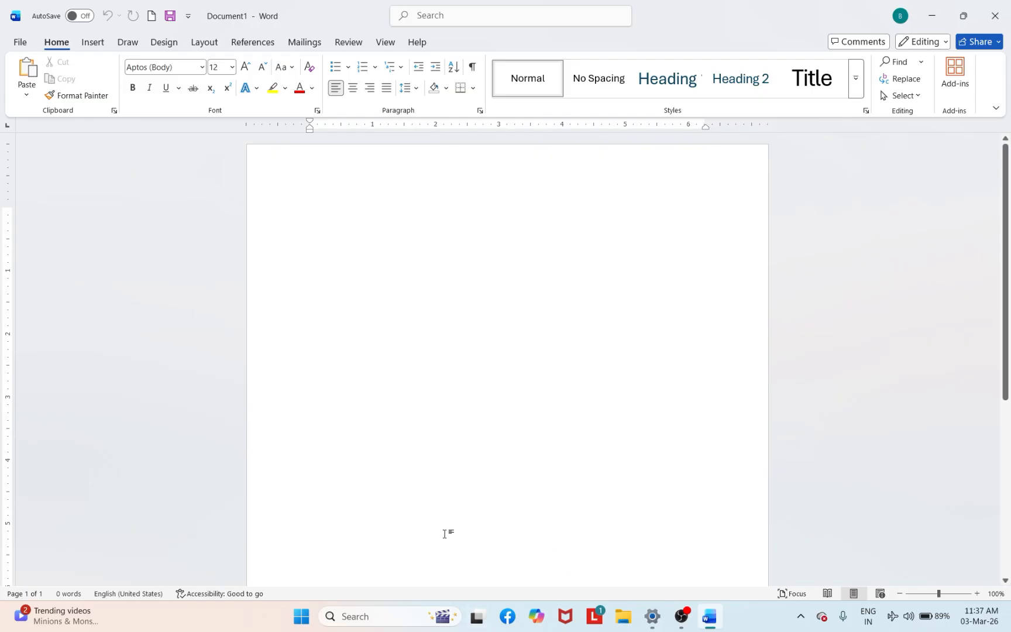
Step: Zoom the blank page in to 270% and back out to 30%
{"action": "scroll", "coordinate": [443, 531], "scroll_direction": "up", "scroll_amount": 17, "text": "ctrl"}
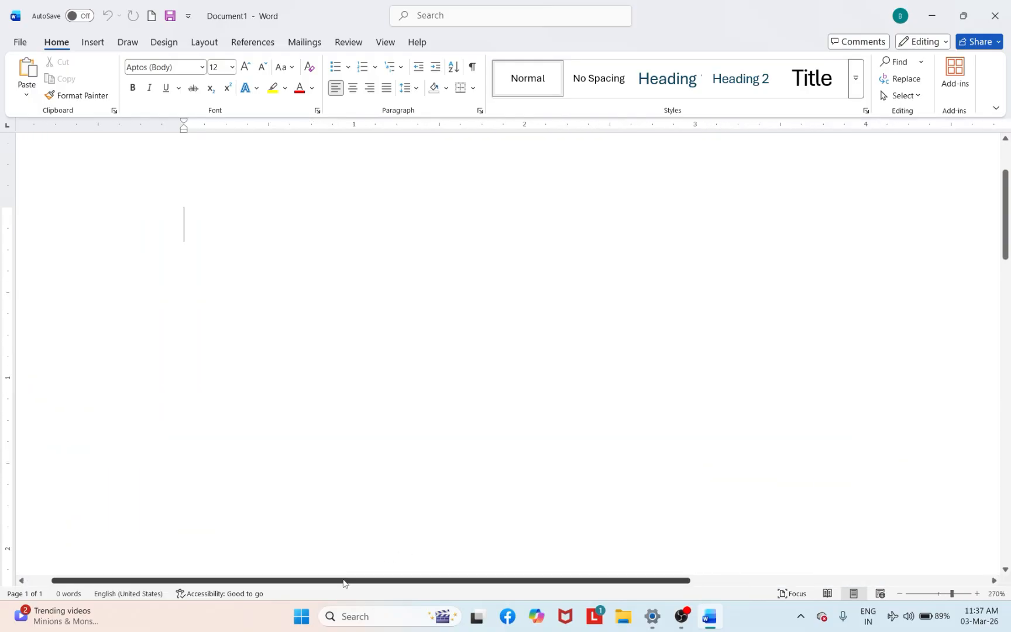
{"action": "left_click_drag", "start_coordinate": [344, 579], "coordinate": [437, 436]}
{"action": "scroll", "coordinate": [437, 436], "scroll_direction": "down", "scroll_amount": 20, "text": "ctrl"}
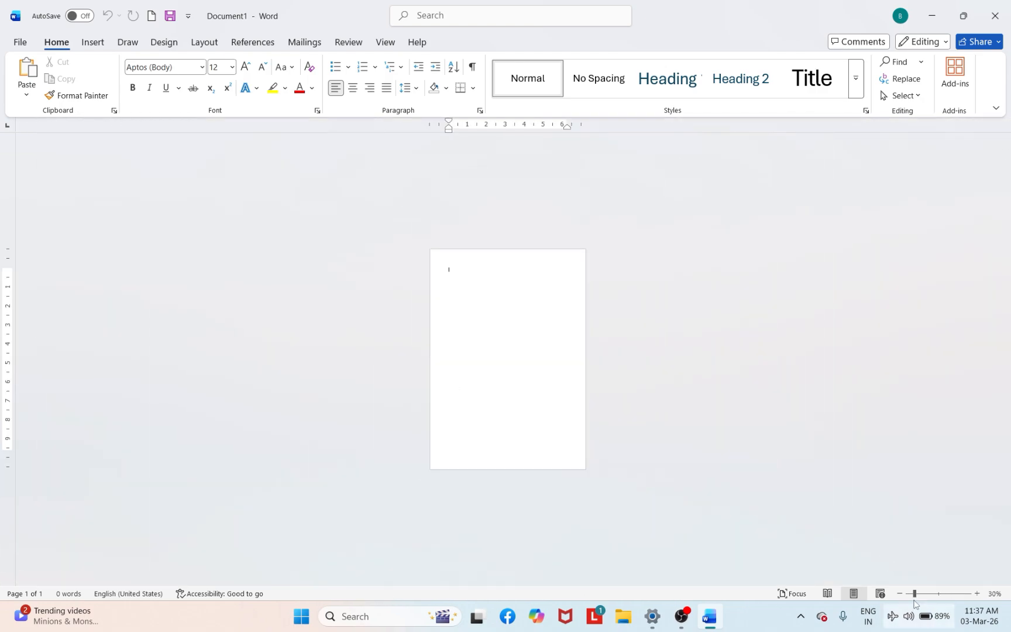
Step: Increase the page zoom in 10% increments up to 110%, and set it back to 100%
{"action": "left_click", "coordinate": [978, 594]}
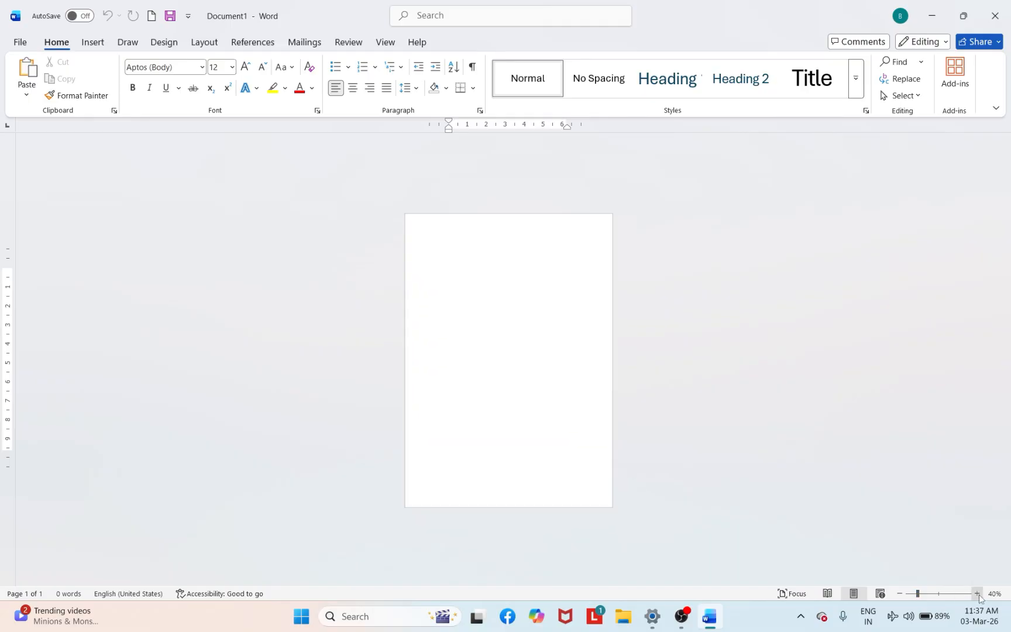
{"action": "left_click", "coordinate": [979, 594]}
{"action": "left_click", "coordinate": [978, 594]}
{"action": "left_click", "coordinate": [978, 594]}
{"action": "left_click", "coordinate": [979, 594]}
{"action": "left_click", "coordinate": [979, 594]}
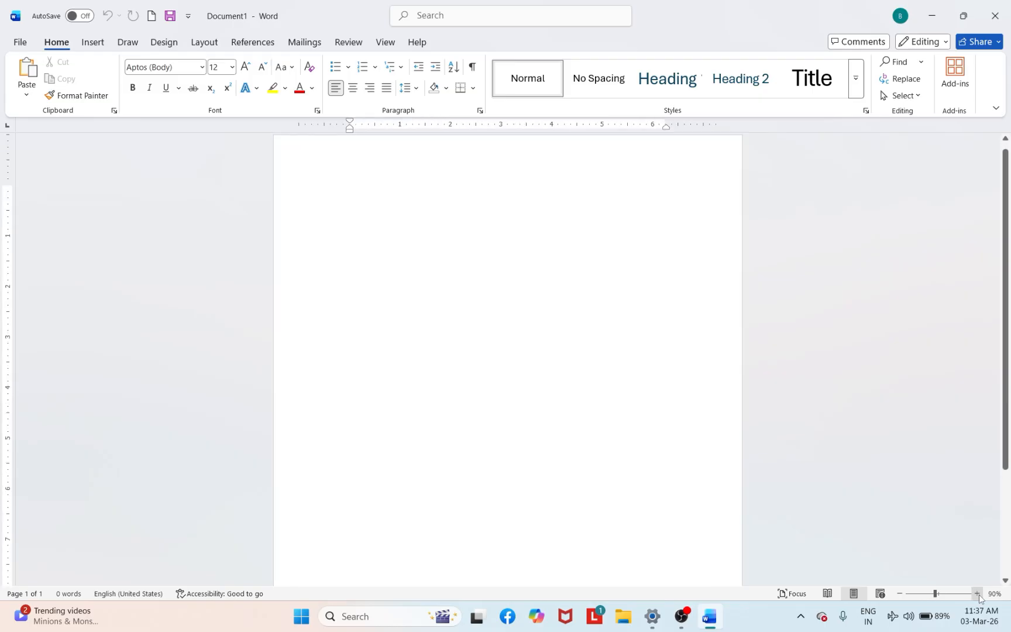
{"action": "left_click", "coordinate": [978, 594]}
{"action": "left_click", "coordinate": [979, 595]}
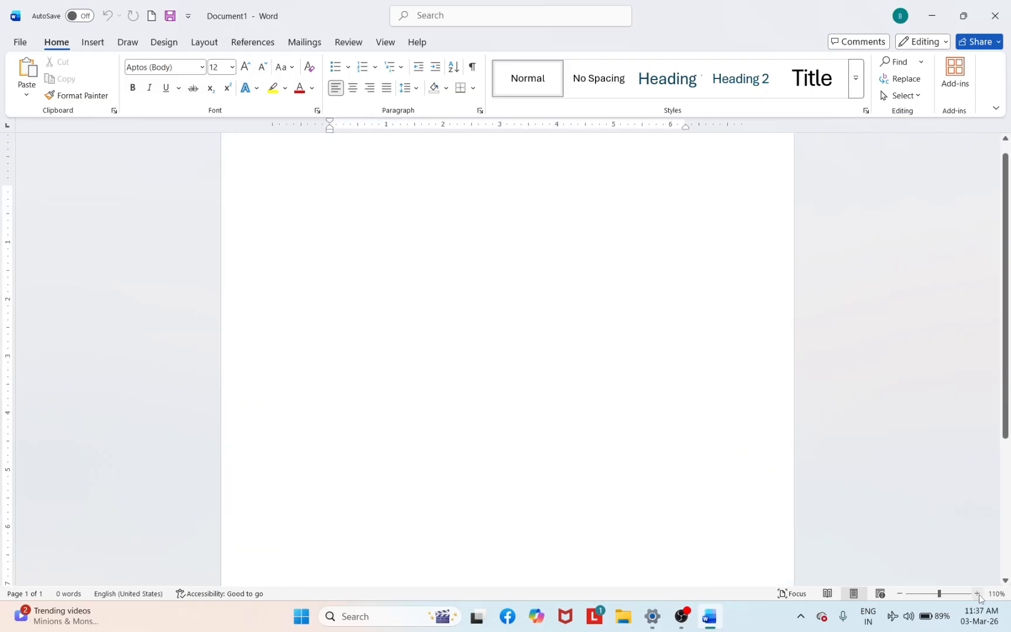
{"action": "left_click", "coordinate": [899, 593]}
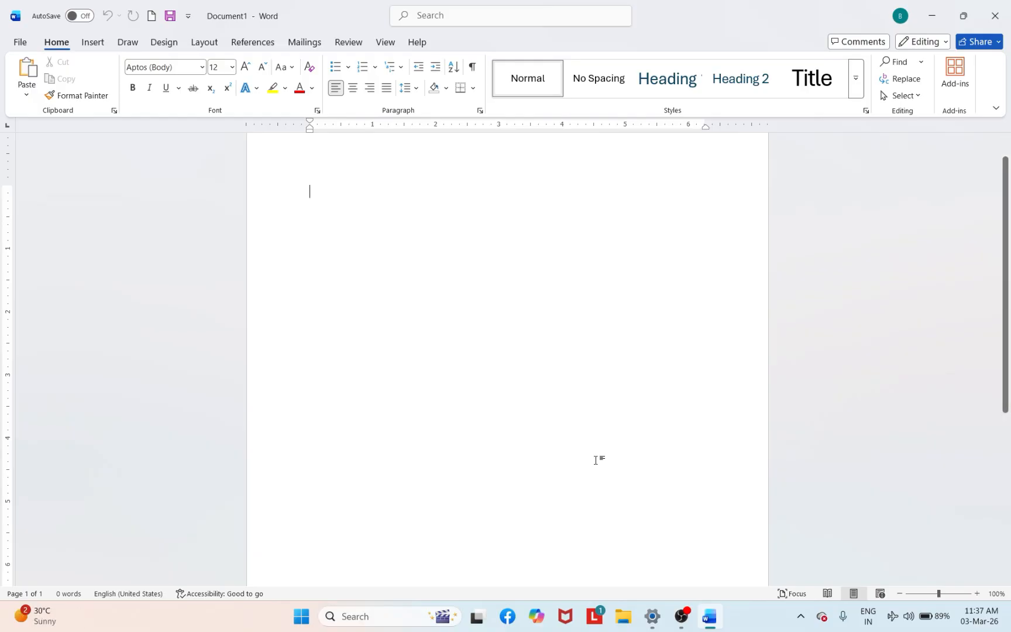
{"action": "left_click", "coordinate": [21, 42]}
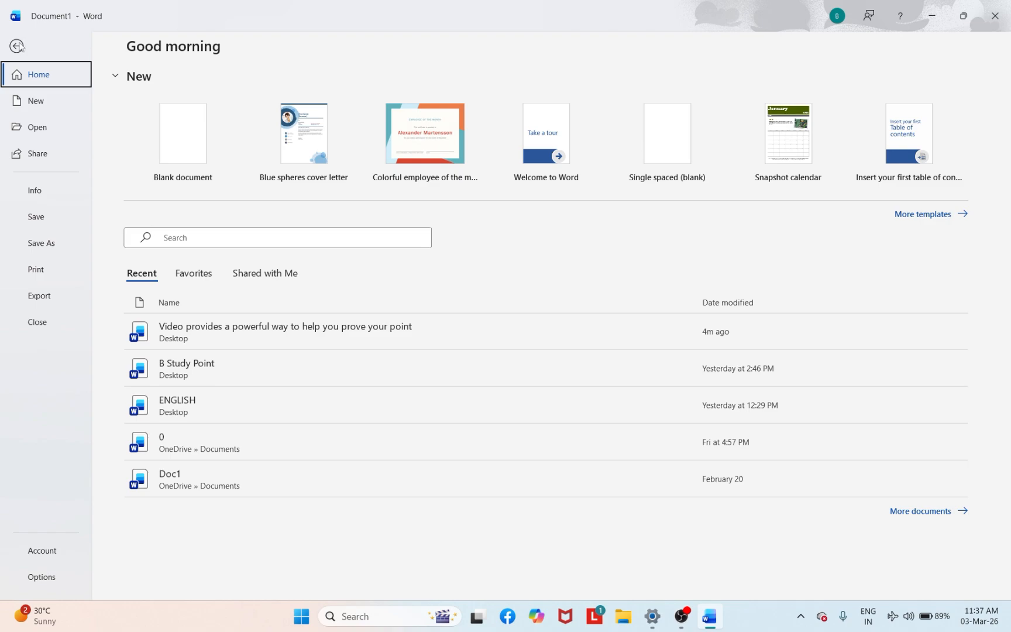
{"action": "left_click", "coordinate": [19, 45]}
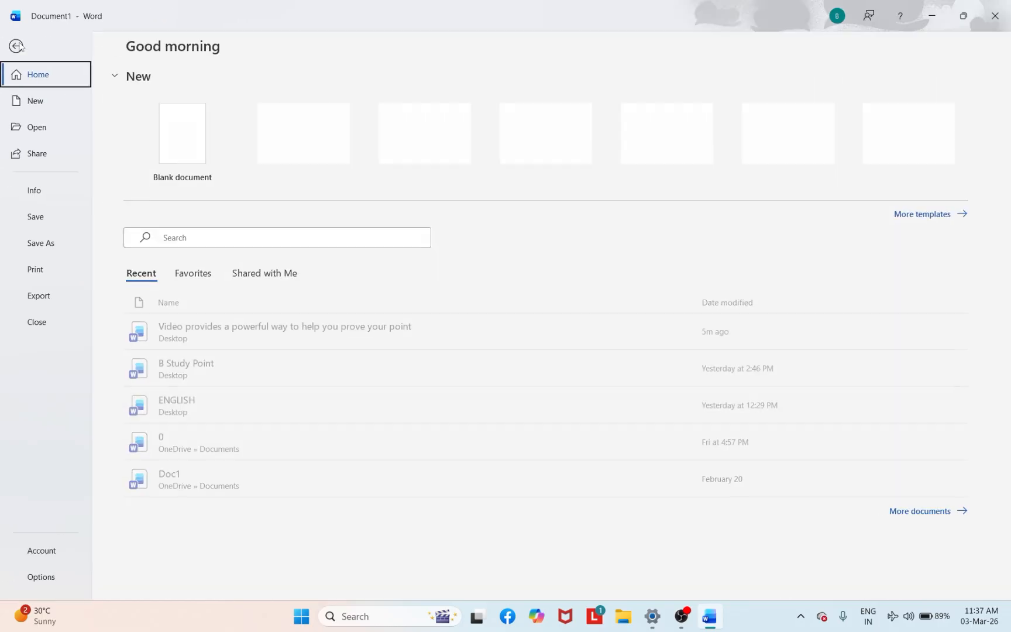
{"action": "left_click", "coordinate": [19, 44]}
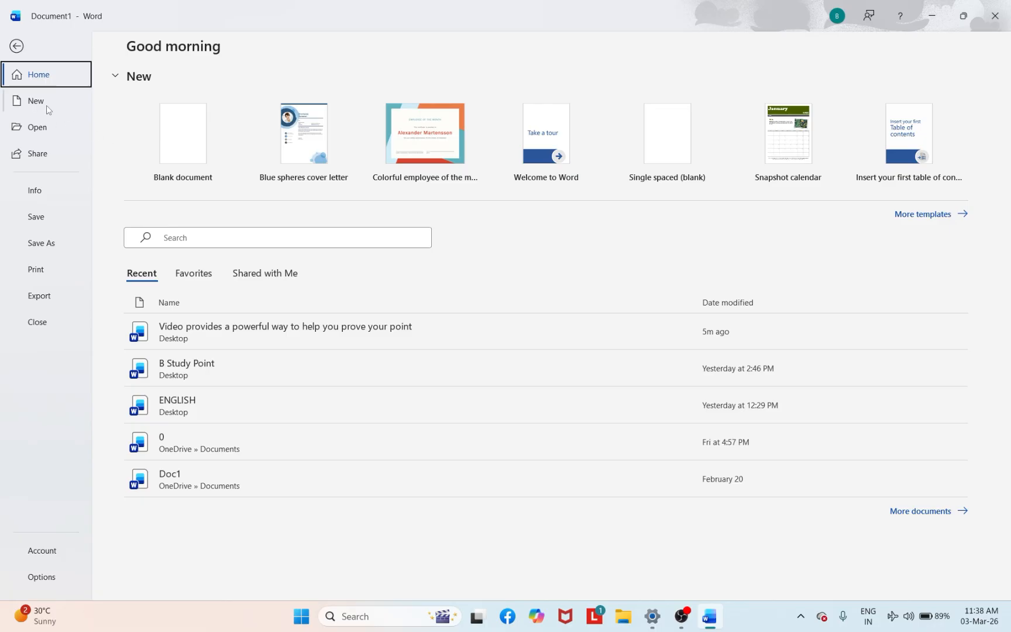
{"action": "left_click", "coordinate": [16, 46]}
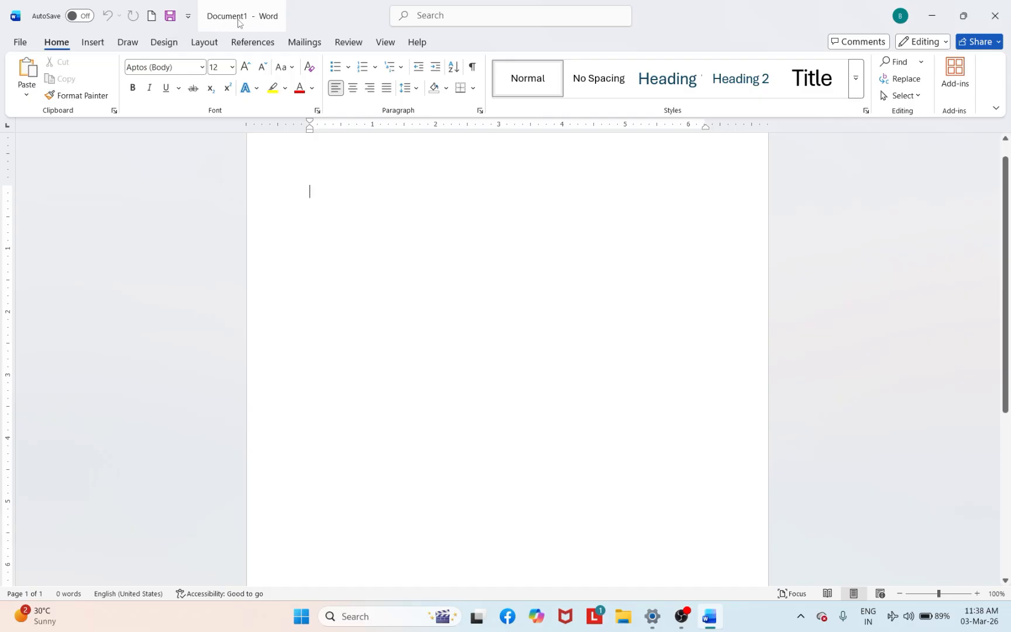
Step: Create four more blank documents one after another
{"action": "left_click", "coordinate": [20, 44]}
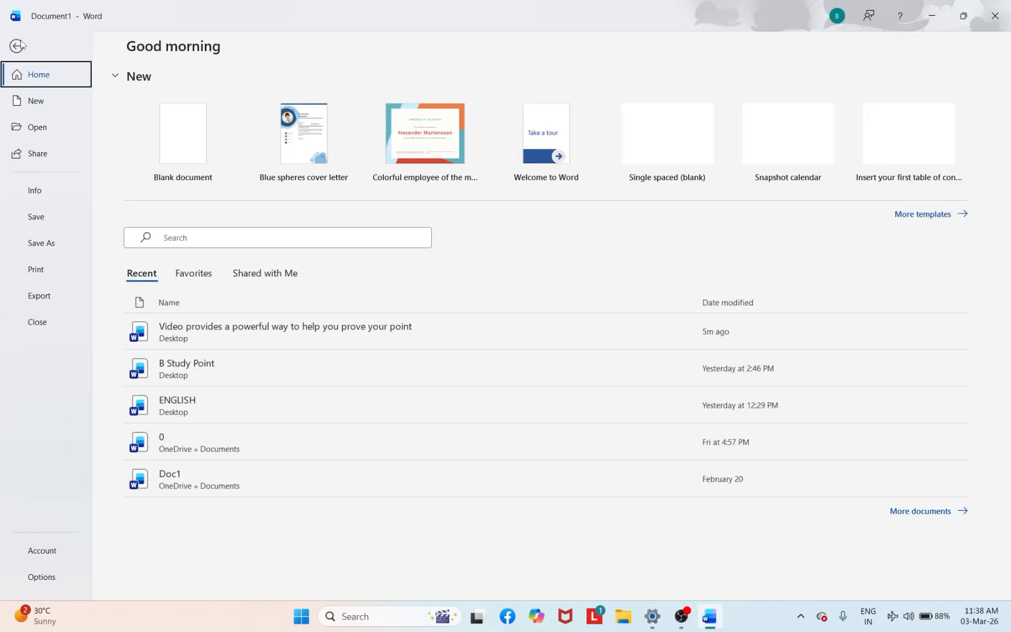
{"action": "left_click", "coordinate": [22, 100]}
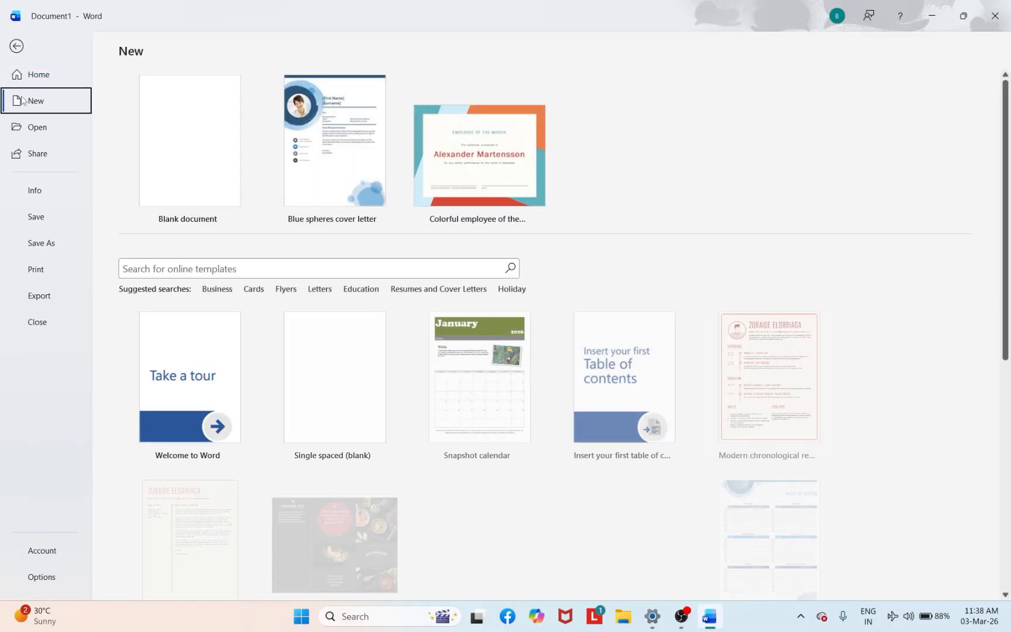
{"action": "left_click", "coordinate": [189, 137]}
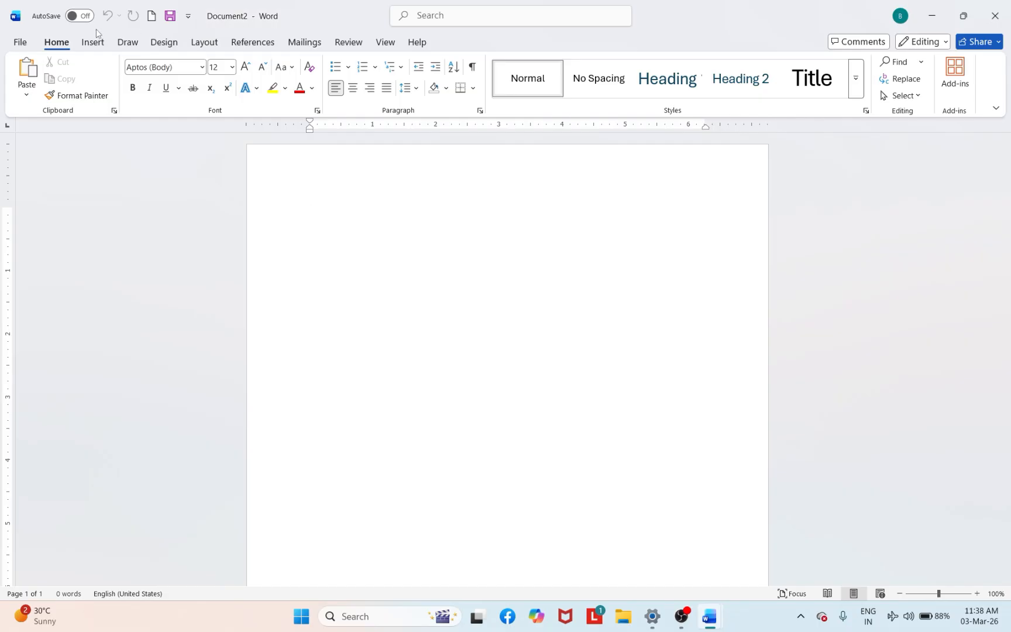
{"action": "left_click", "coordinate": [23, 42]}
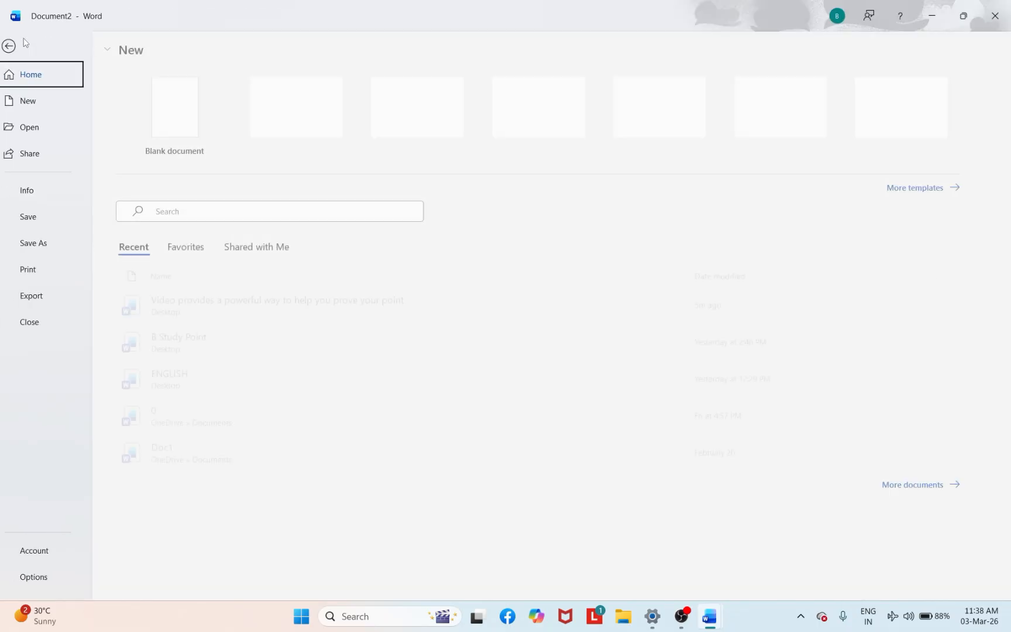
{"action": "left_click", "coordinate": [30, 100]}
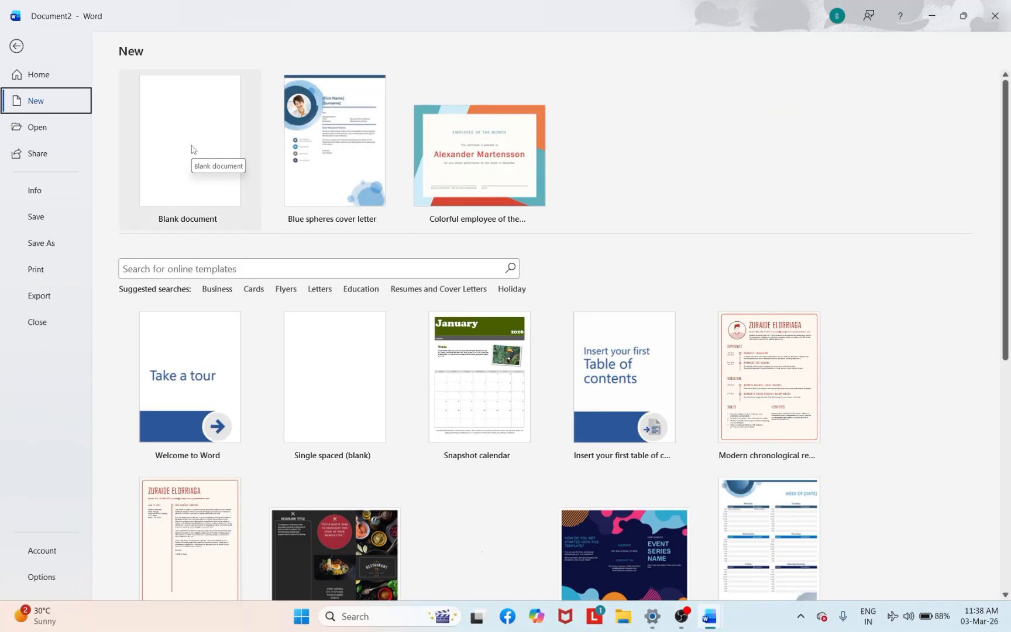
{"action": "left_click", "coordinate": [193, 149]}
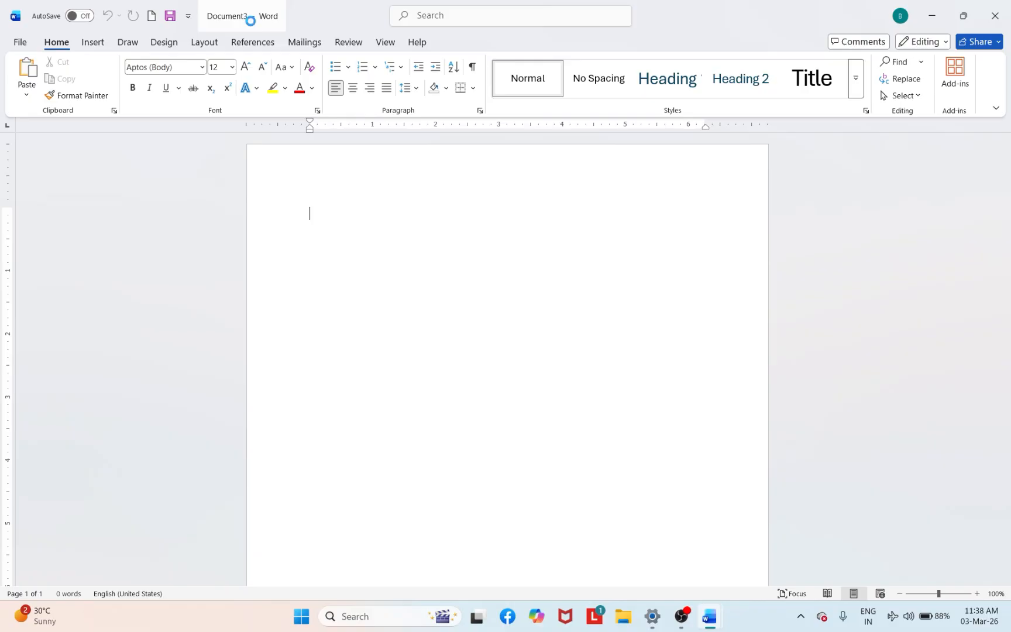
{"action": "key", "text": "ctrl+n"}
{"action": "key", "text": "ctrl+n"}
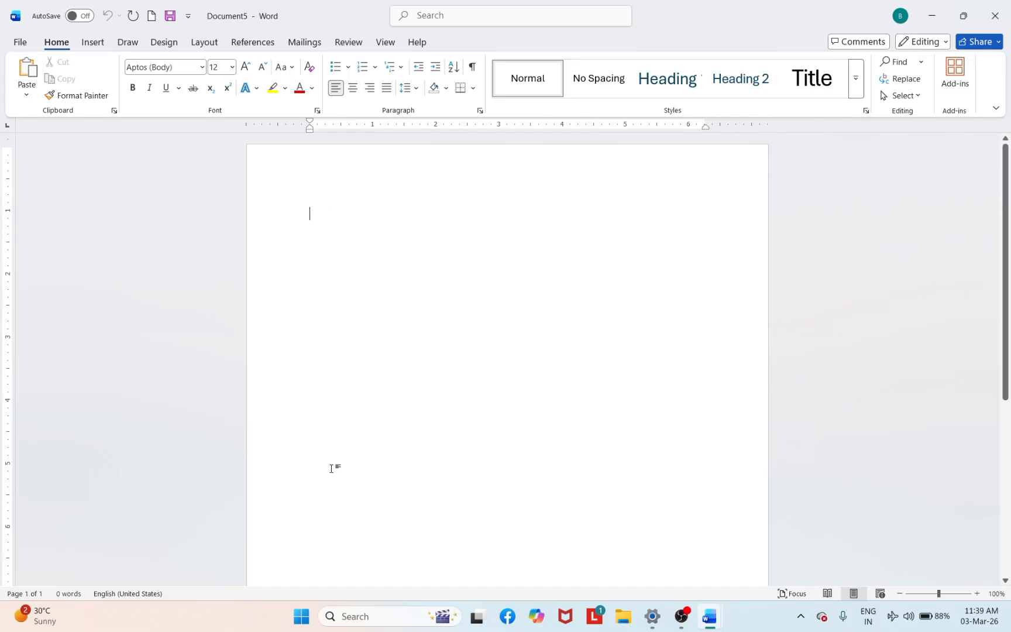
Step: Generate sample paragraphs in the blank document with the formula =rand()
{"action": "scroll", "coordinate": [331, 468], "scroll_direction": "down", "scroll_amount": 1}
{"action": "scroll", "coordinate": [331, 468], "scroll_direction": "up", "scroll_amount": 2}
{"action": "scroll", "coordinate": [331, 468], "scroll_direction": "down", "scroll_amount": 2}
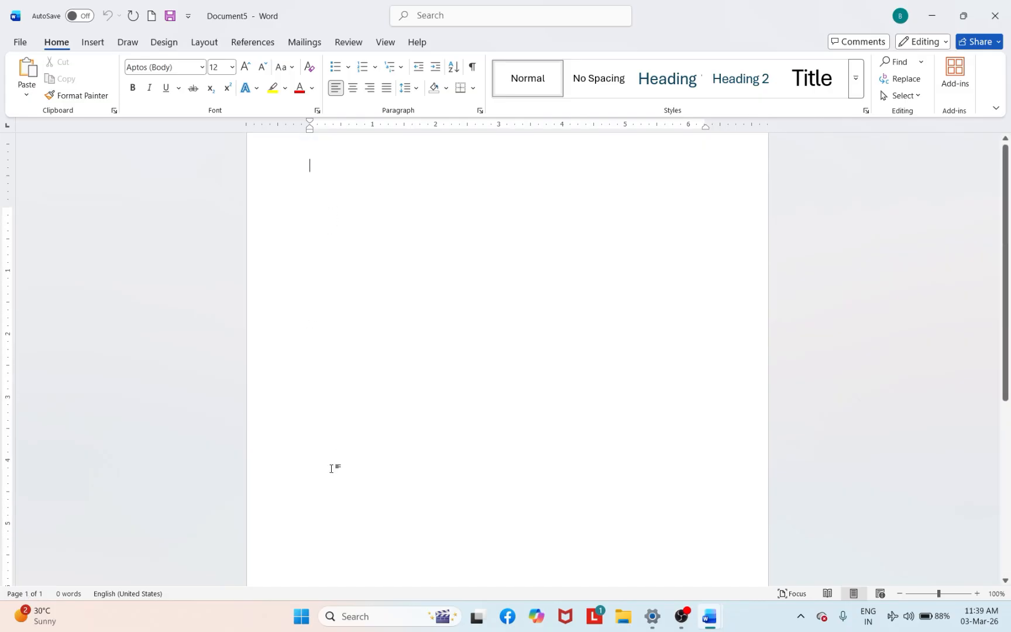
{"action": "scroll", "coordinate": [331, 467], "scroll_direction": "up", "scroll_amount": 1}
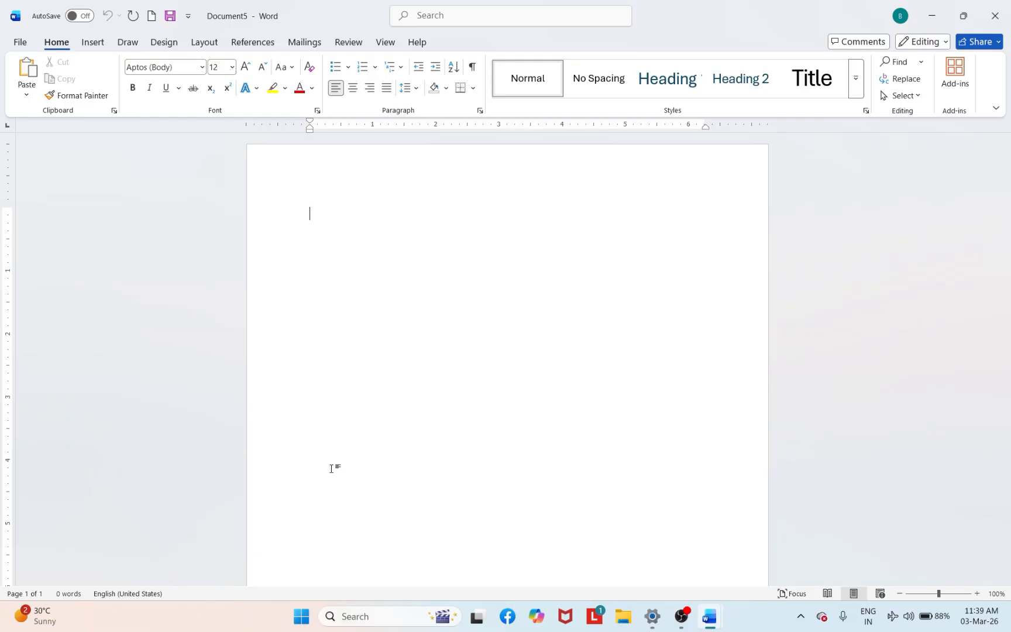
{"action": "type", "text": "="}
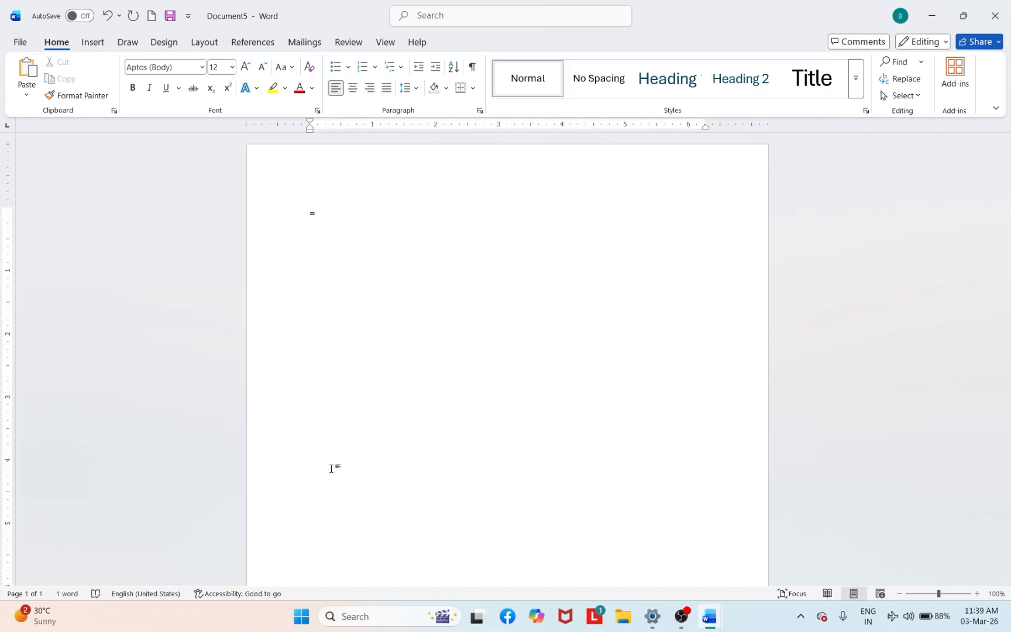
{"action": "type", "text": "rand()"}
{"action": "key", "text": "Return"}
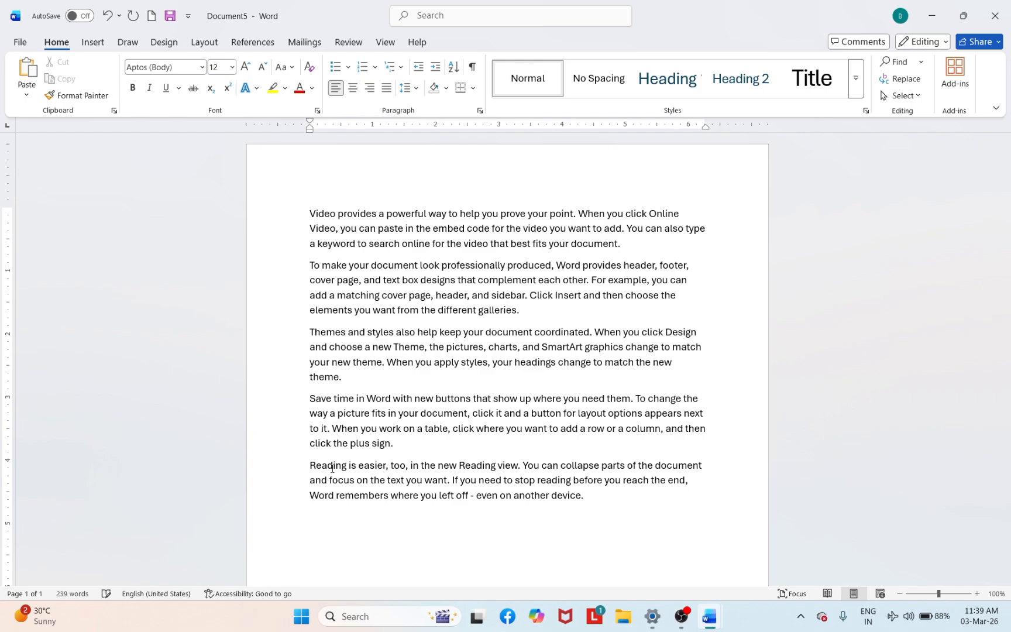
Step: Copy all of the sample text and paste it repeatedly to fill 15 pages
{"action": "key", "text": "ctrl+a"}
{"action": "type", "text": "Video provides a powerful way to help you prove your point. When you click Online Video, you can paste in the embed code for the video you want to add. You can also type a keyword to search online for the video that best fits your document. To make your document look professionally produced, Word provides header, footer, cover page, and text box designs that complement each other. For example, you can add a matching cover page, header, and sidebar. Click Insert and then choose the elements you want from the different galleries. Themes and styles also help keep your document coordinated. When you click Design and choose a new Theme, the pictures, charts, and SmartArt graphics change to match your new theme. When you apply styles, your headings change to match the new theme. Save time in Word with new buttons that show up where you need them. To change the way a picture fits in your document, click it and a button for layout options appears next to it. When you work on a table, click where you want to add a row or a column, and then click the plus sign. Reading is easier, too, in the new Reading view. You can collapse parts of the document and focus on the text you want. If you need to stop reading before you reach the end, Word remembers where you left off - even on another device."}
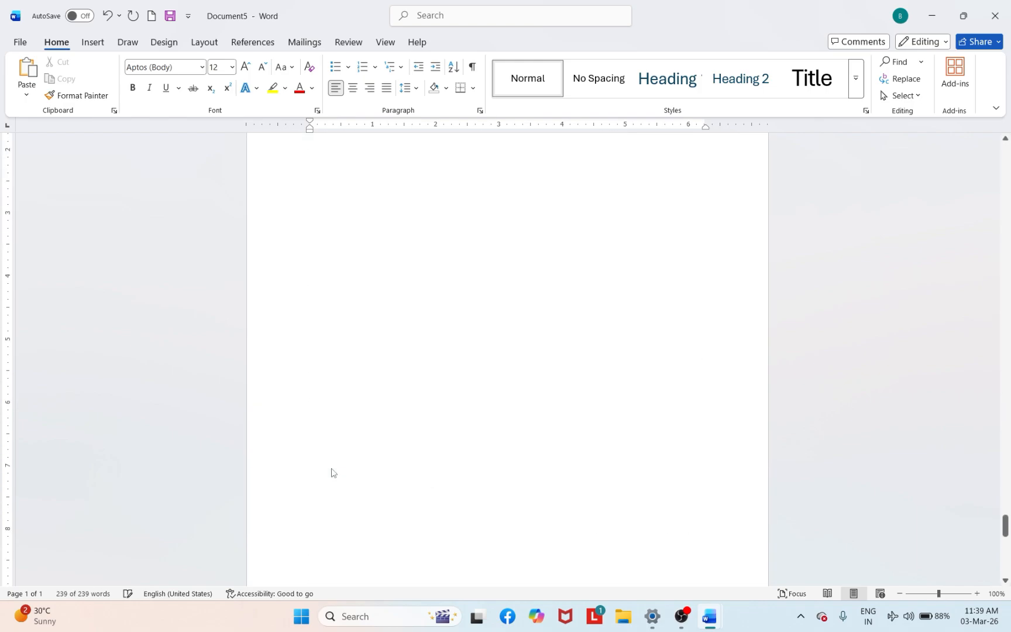
{"action": "type", "text": "Video provides a powerful way to help you prove your point. When you click Online Video, you can paste in the embed code for the video you want to add. You can also type a keyword to search online for the video that best fits your document. To make your document look professionally produced, Word provides header, footer, cover page, and text box designs that complement each other. For example, you can add a matching cover page, header, and sidebar. Click Insert and then choose the elements you want from the different galleries. Themes and styles also help keep your document coordinated. When you click Design and choose a new Theme, the pictures, charts, and SmartArt graphics change to match your new theme. When you apply styles, your headings change to match the new theme. Save time in Word with new buttons that show up where you need them. To change the way a picture fits in your document, click it and a button for layout options appears next to it. When you work on a table, click where you want to add a row or a column, and then click the plus sign. Reading is easier, too, in the new Reading view. You can collapse parts of the document and focus on the text you want. If you need to stop reading before you reach the end, Word remembers where you left off - even on another device."}
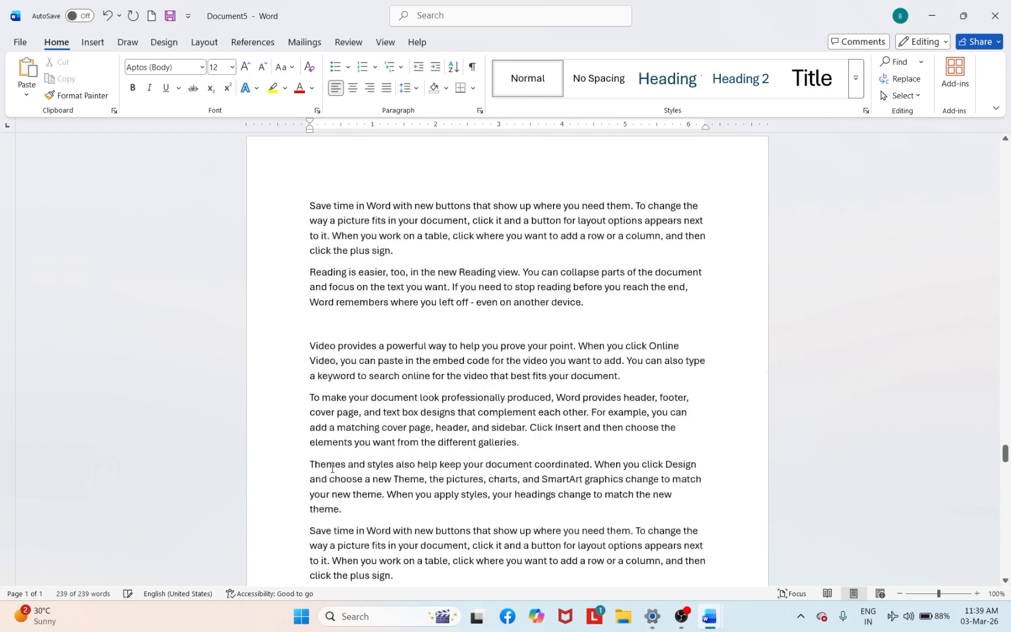
Step: Review the duplicated text and its page thumbnails in the document navigation, and close the navigation view
{"action": "scroll", "coordinate": [332, 468], "scroll_direction": "up", "scroll_amount": 10}
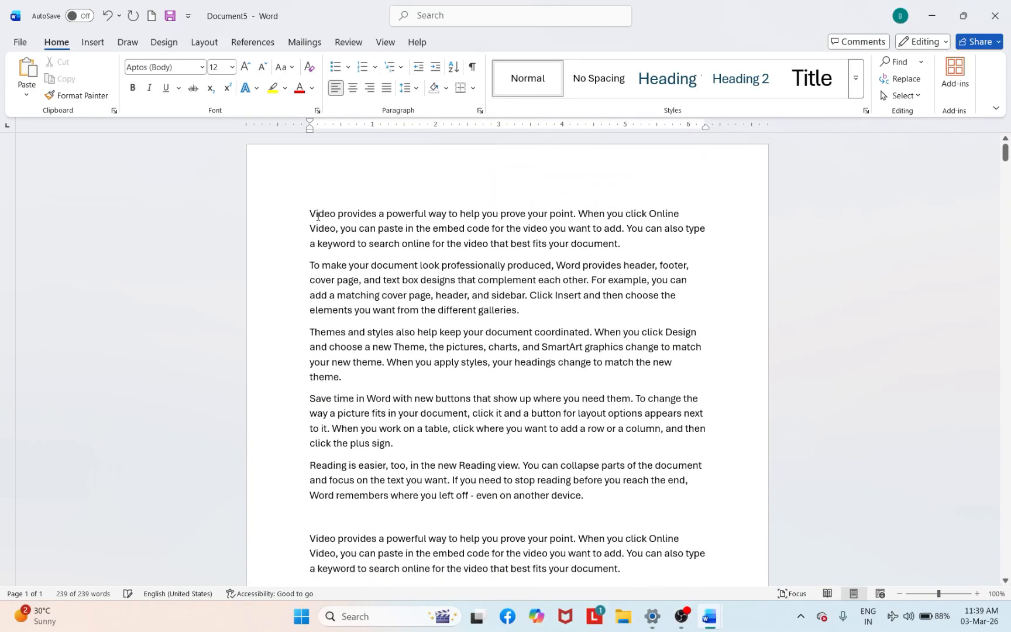
{"action": "scroll", "coordinate": [478, 381], "scroll_direction": "down", "scroll_amount": 5}
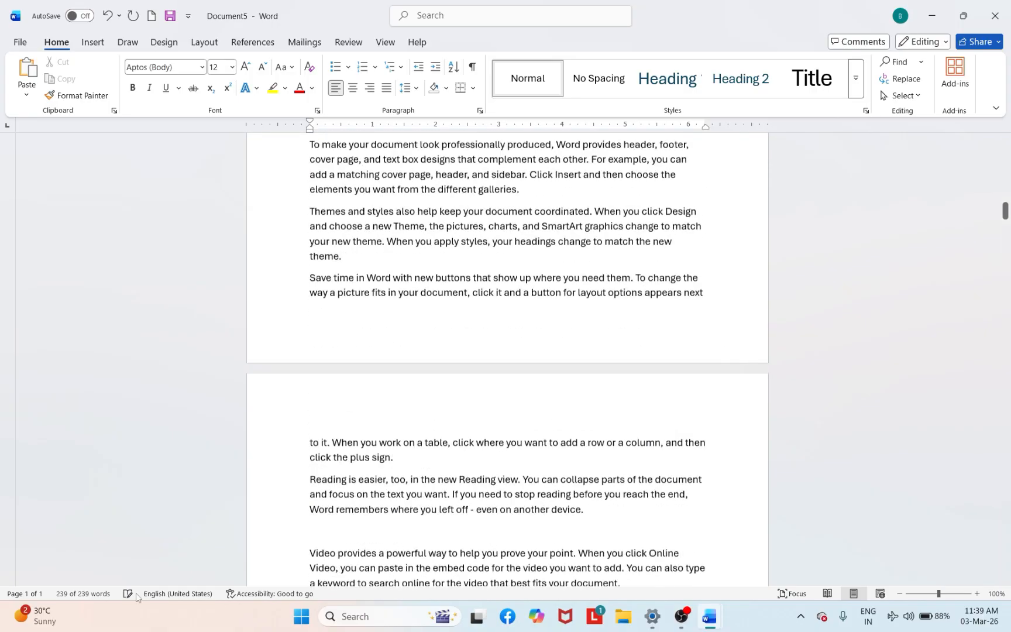
{"action": "scroll", "coordinate": [397, 485], "scroll_direction": "down", "scroll_amount": 8}
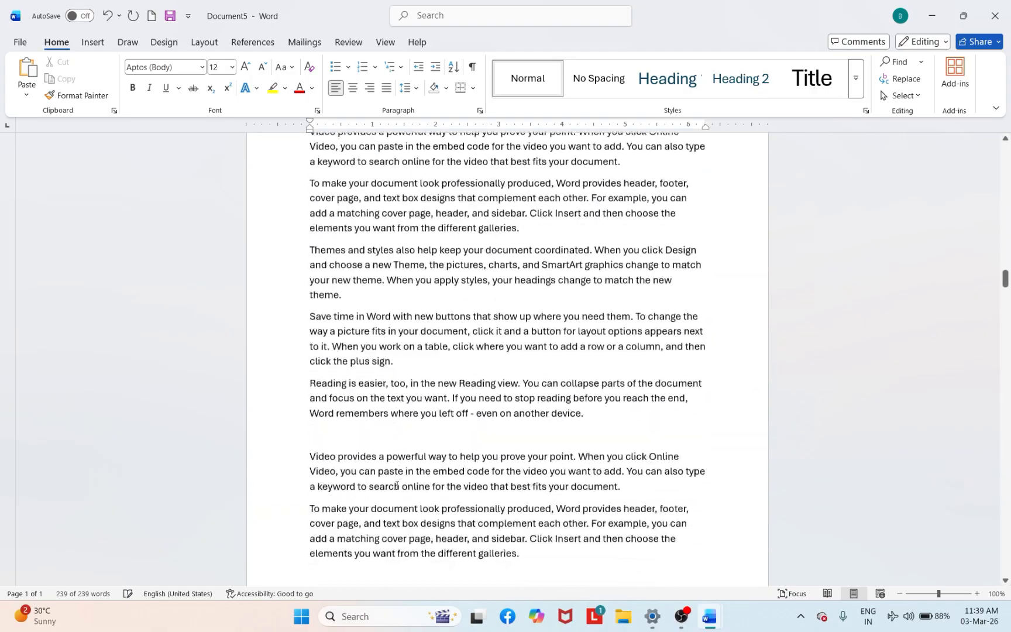
{"action": "left_click", "coordinate": [33, 594]}
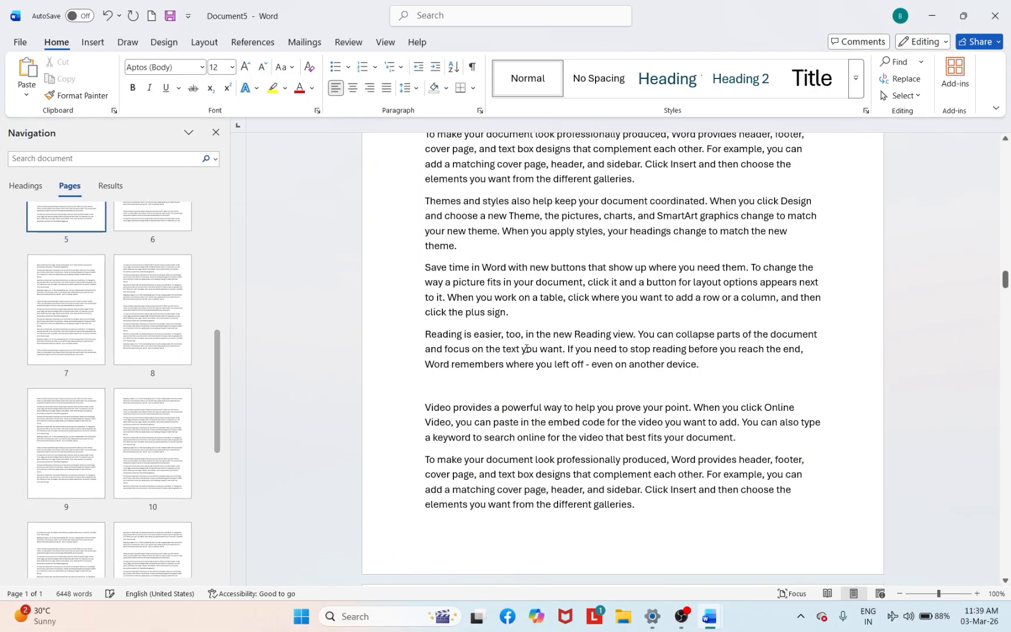
{"action": "scroll", "coordinate": [57, 500], "scroll_direction": "down", "scroll_amount": 10}
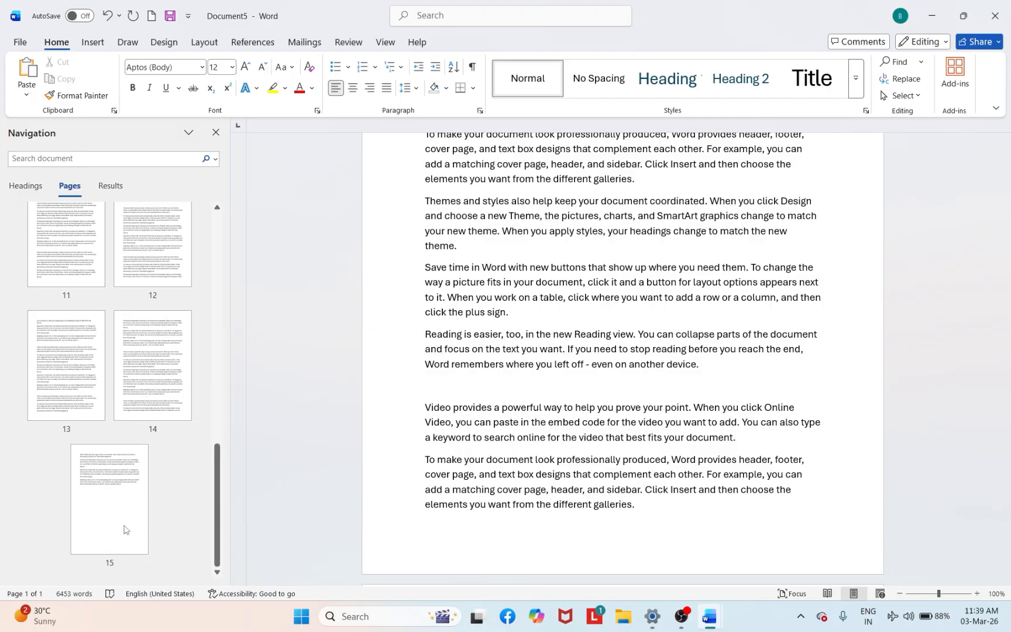
{"action": "scroll", "coordinate": [124, 526], "scroll_direction": "up", "scroll_amount": 10}
{"action": "left_click", "coordinate": [216, 134]}
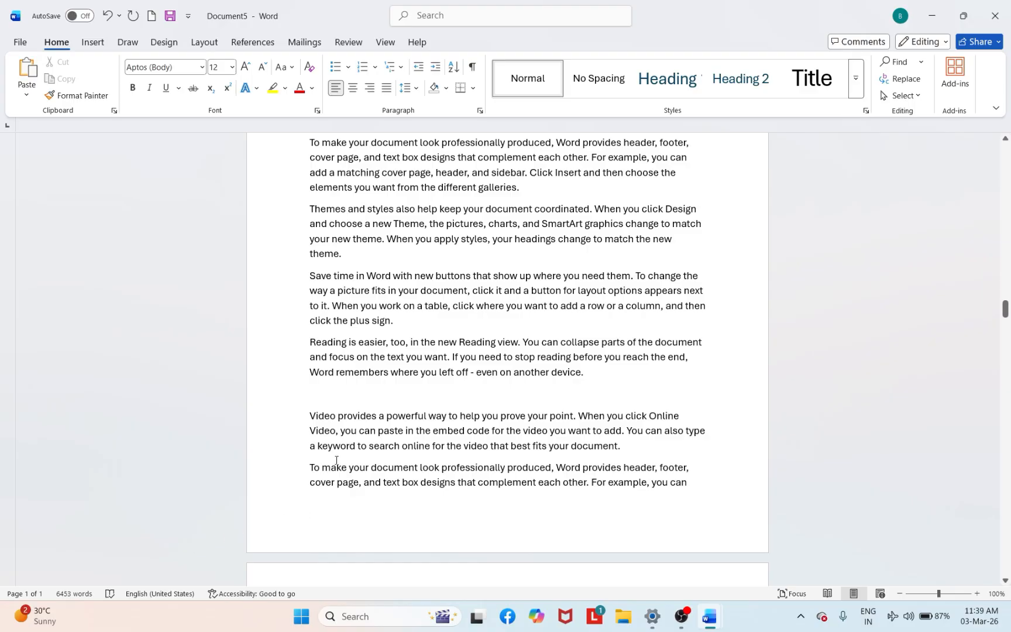
{"action": "scroll", "coordinate": [329, 508], "scroll_direction": "up", "scroll_amount": 20}
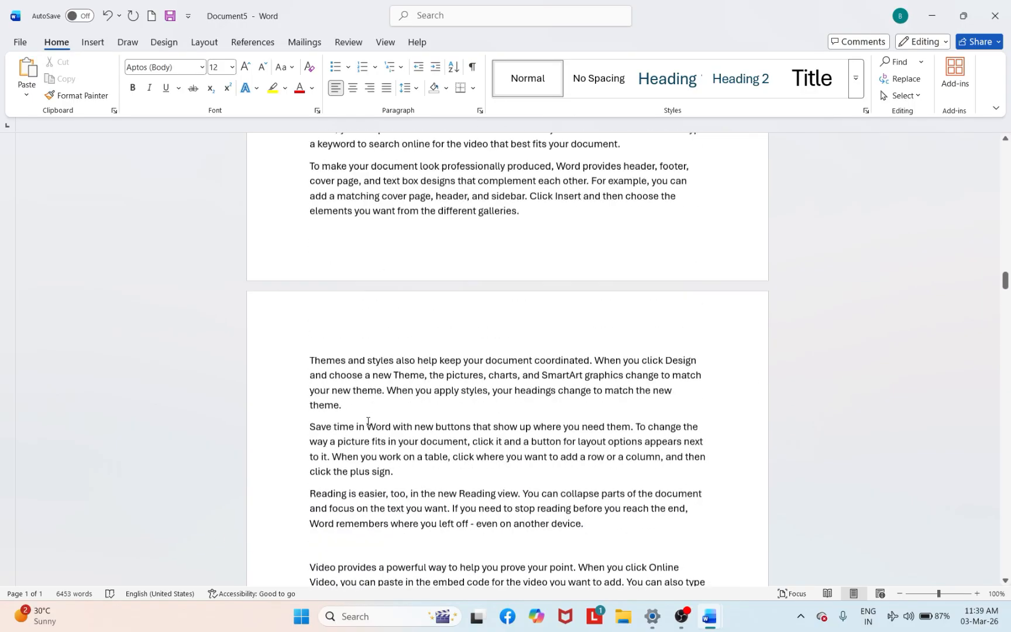
{"action": "type", "text": "h"}
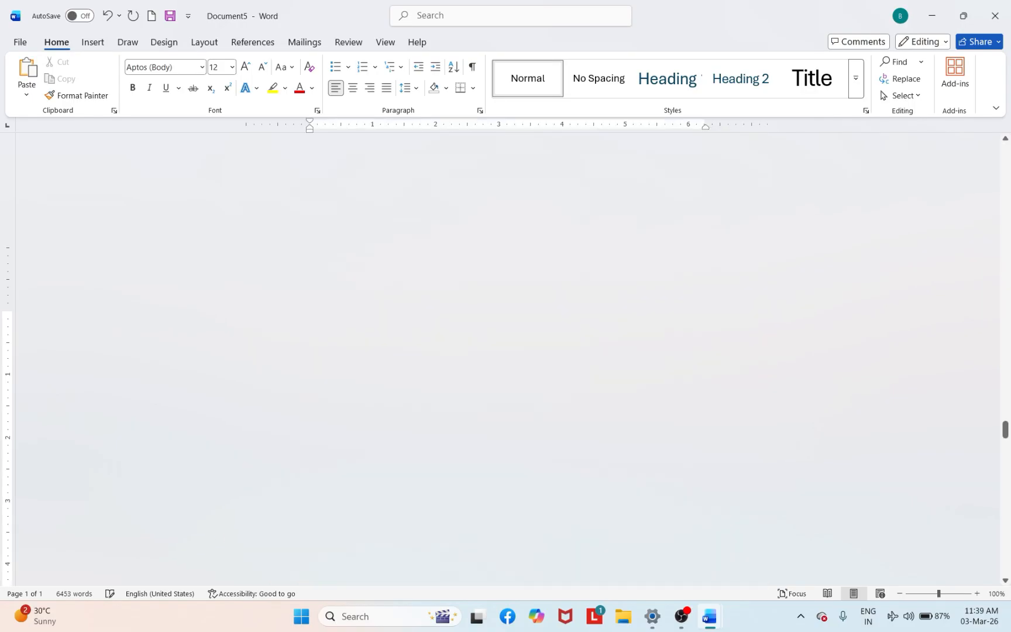
{"action": "key", "text": "BackSpace"}
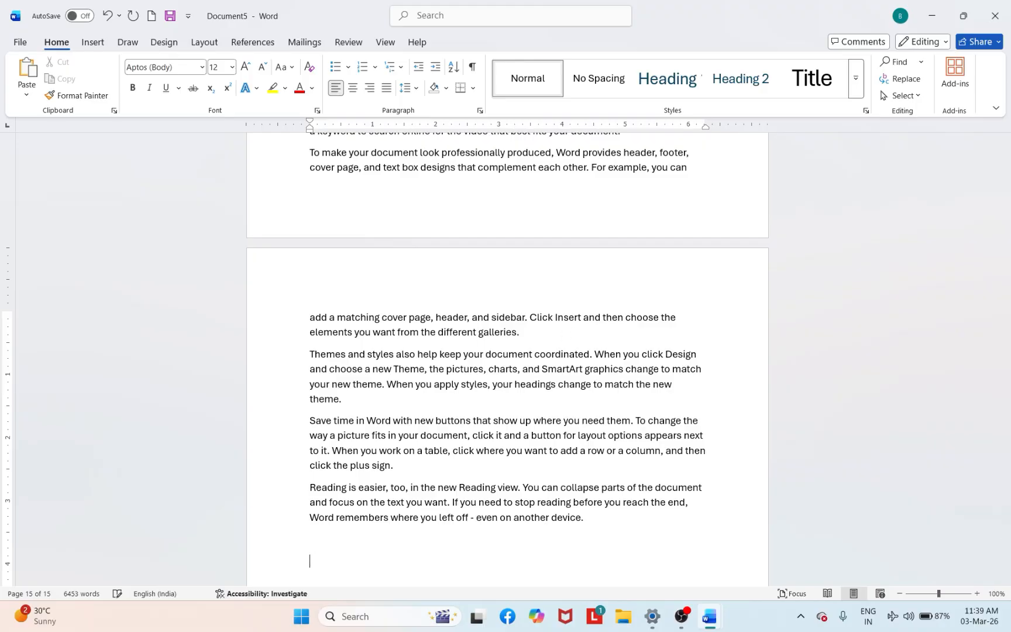
{"action": "left_click", "coordinate": [19, 611]}
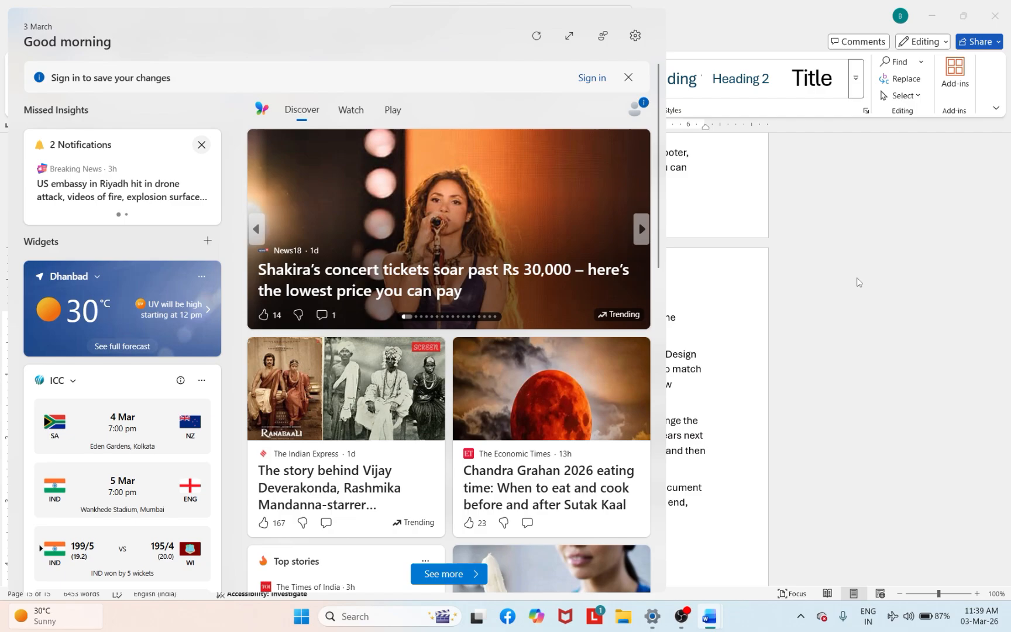
{"action": "left_click", "coordinate": [857, 282]}
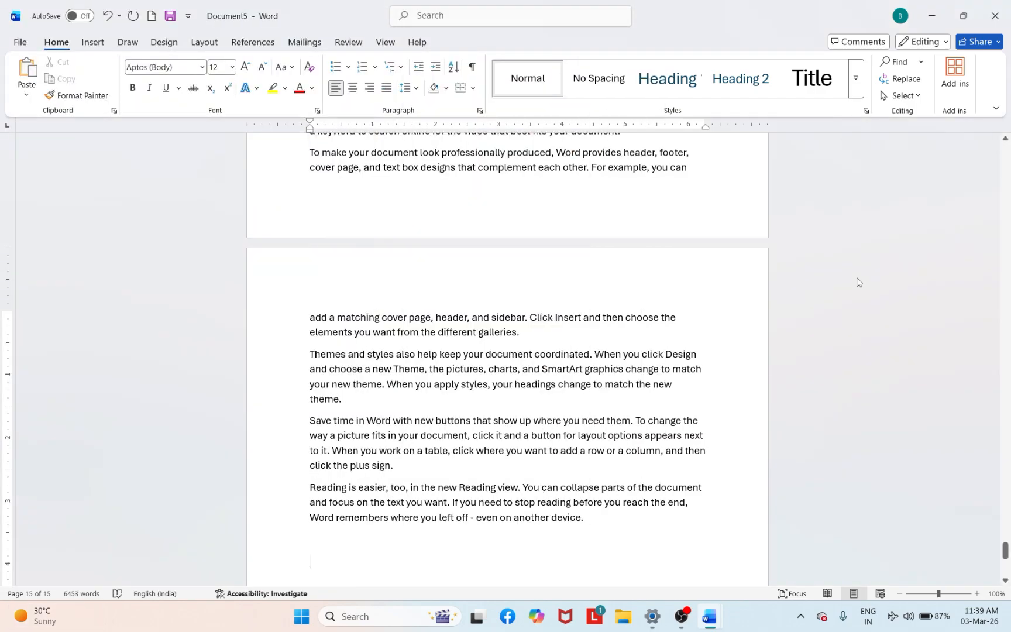
{"action": "scroll", "coordinate": [397, 331], "scroll_direction": "up", "scroll_amount": 10}
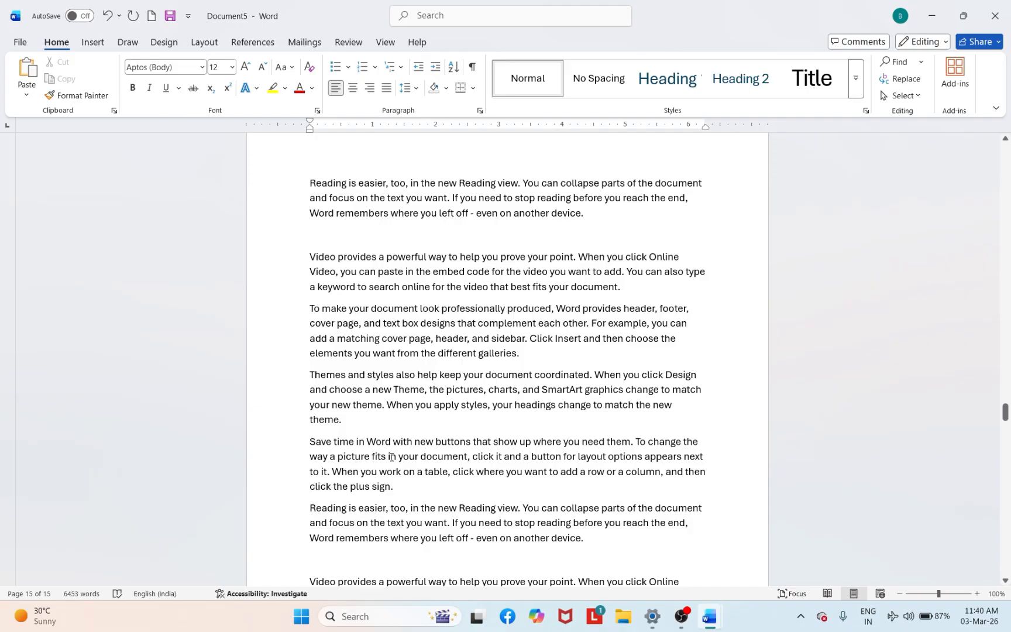
Step: Create a new blank document and write the line "Ctrl+n = New Document" in it, followed by a new paragraph
{"action": "key", "text": "ctrl+n"}
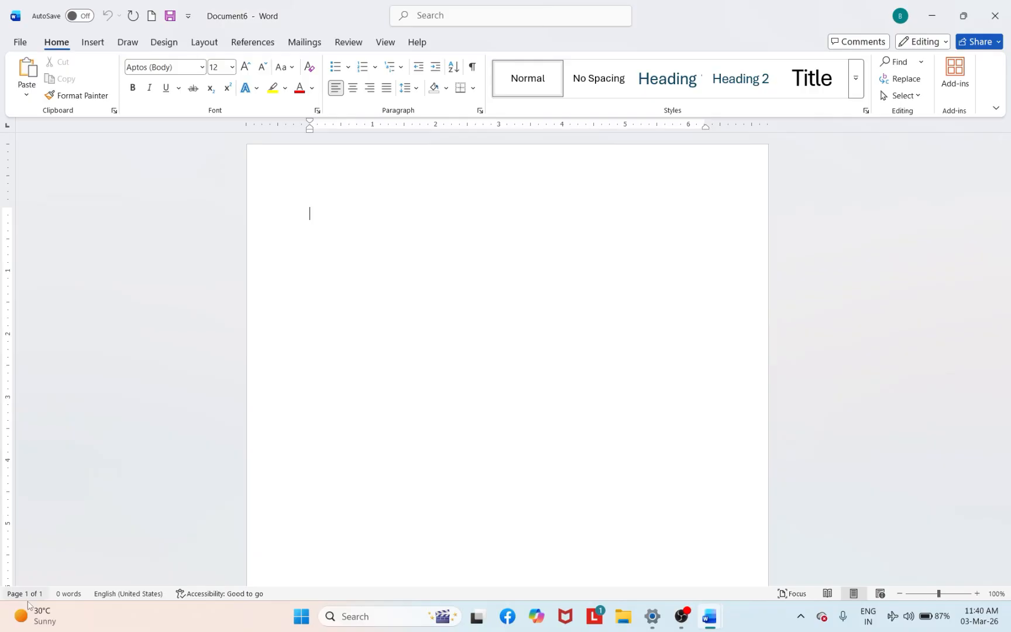
{"action": "scroll", "coordinate": [234, 418], "scroll_direction": "down", "scroll_amount": 8}
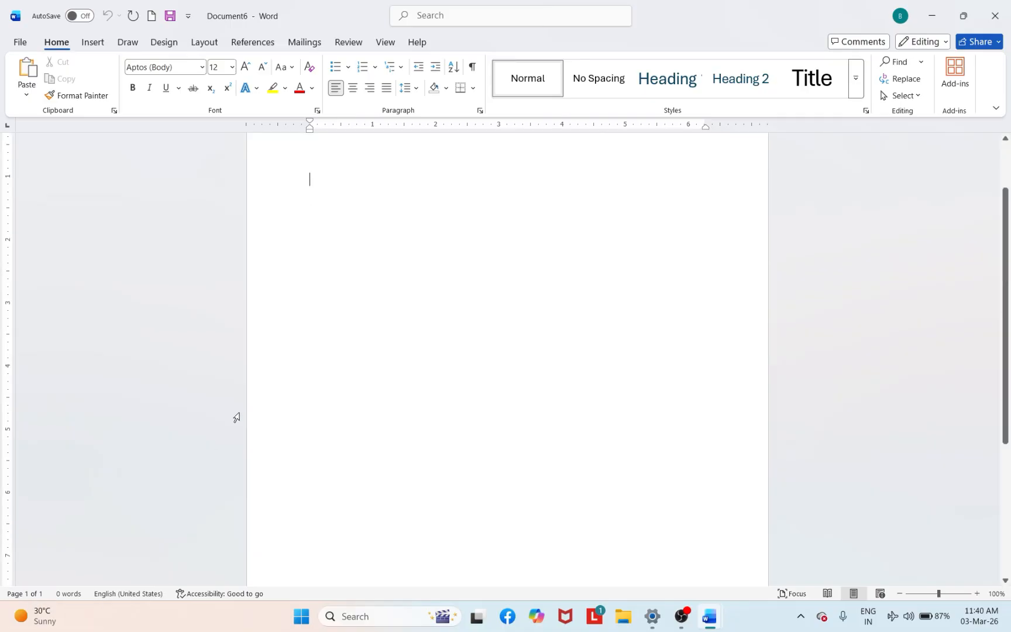
{"action": "scroll", "coordinate": [426, 300], "scroll_direction": "up", "scroll_amount": 8}
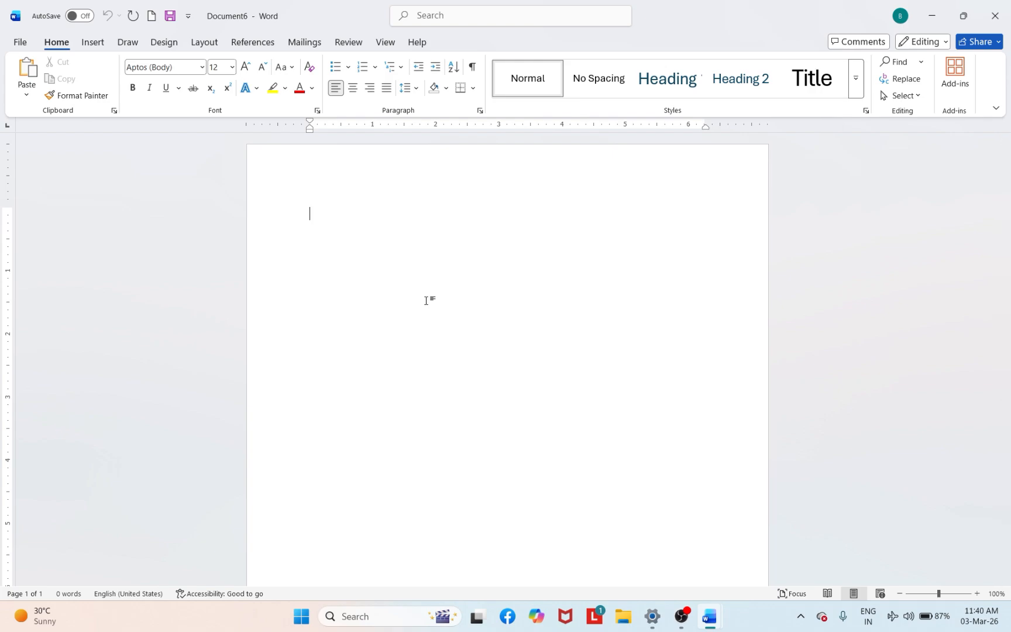
{"action": "type", "text": "c"}
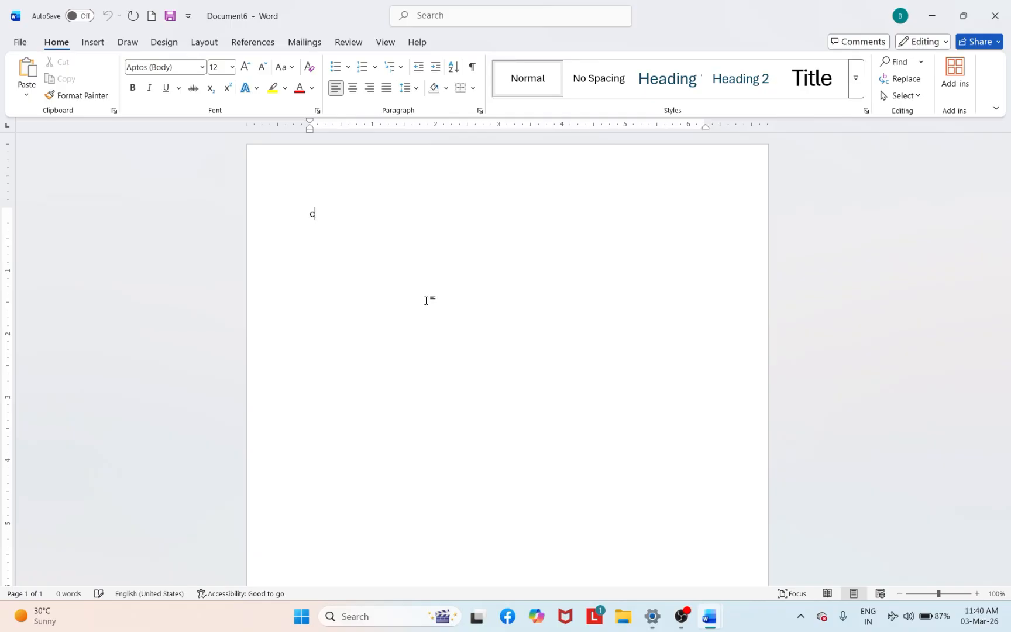
{"action": "type", "text": "trl"}
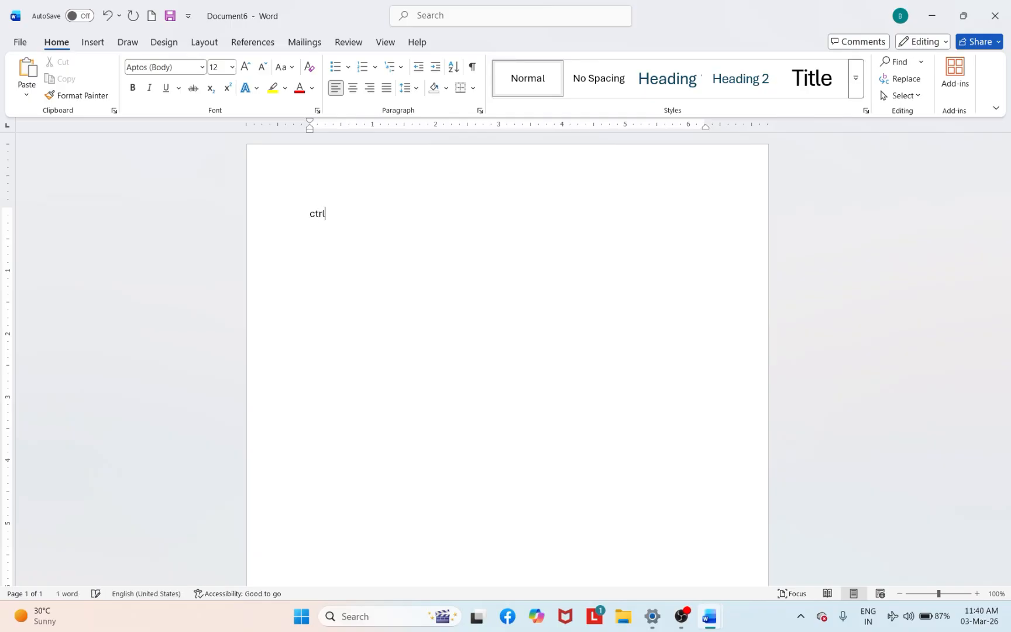
{"action": "type", "text": "+n = Ne"}
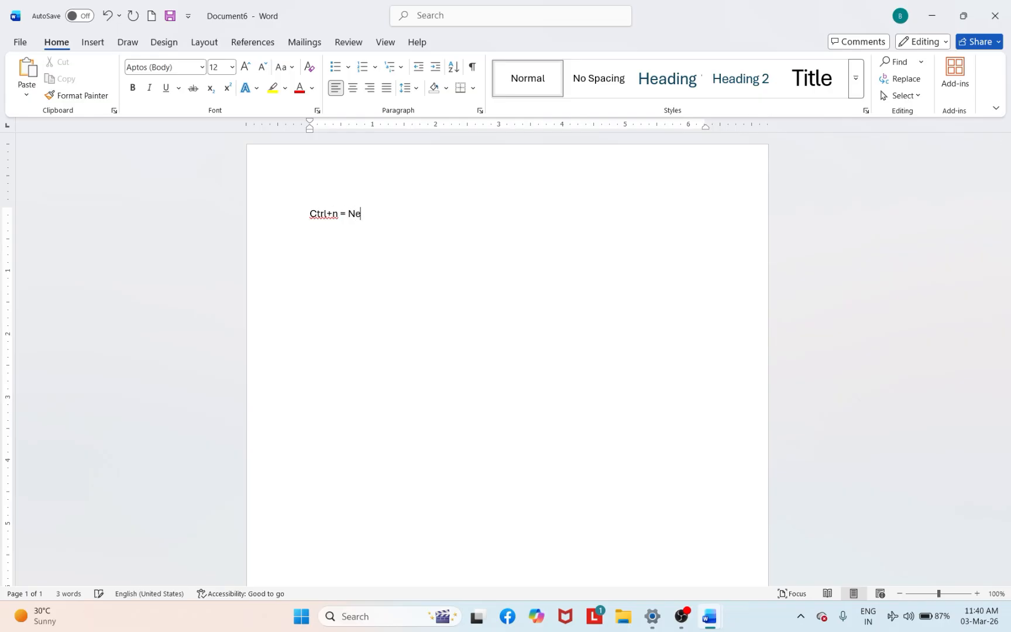
{"action": "type", "text": "w Document"}
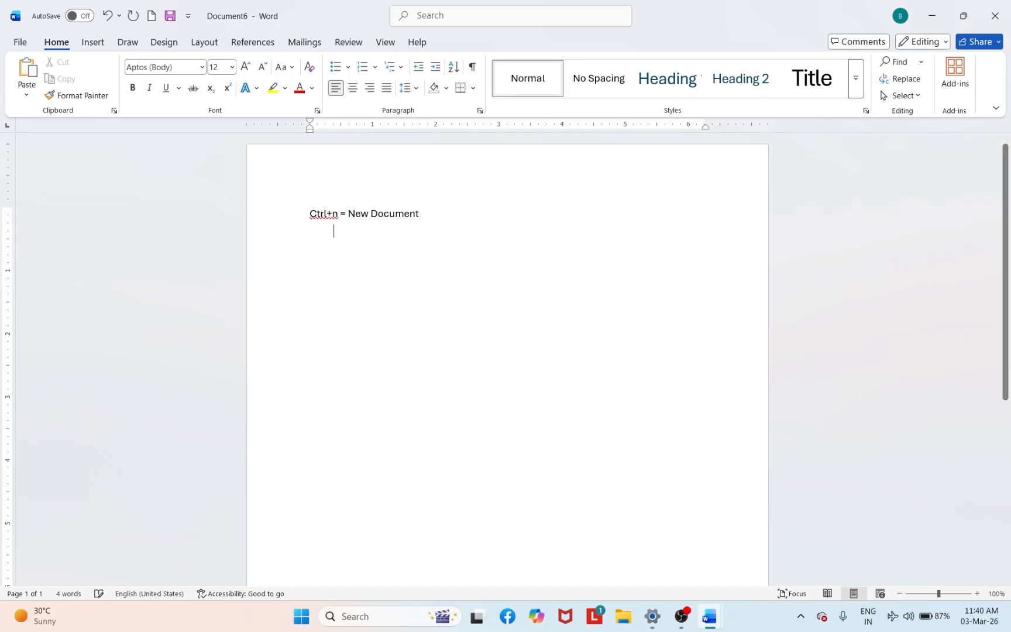
{"action": "key", "text": "Return"}
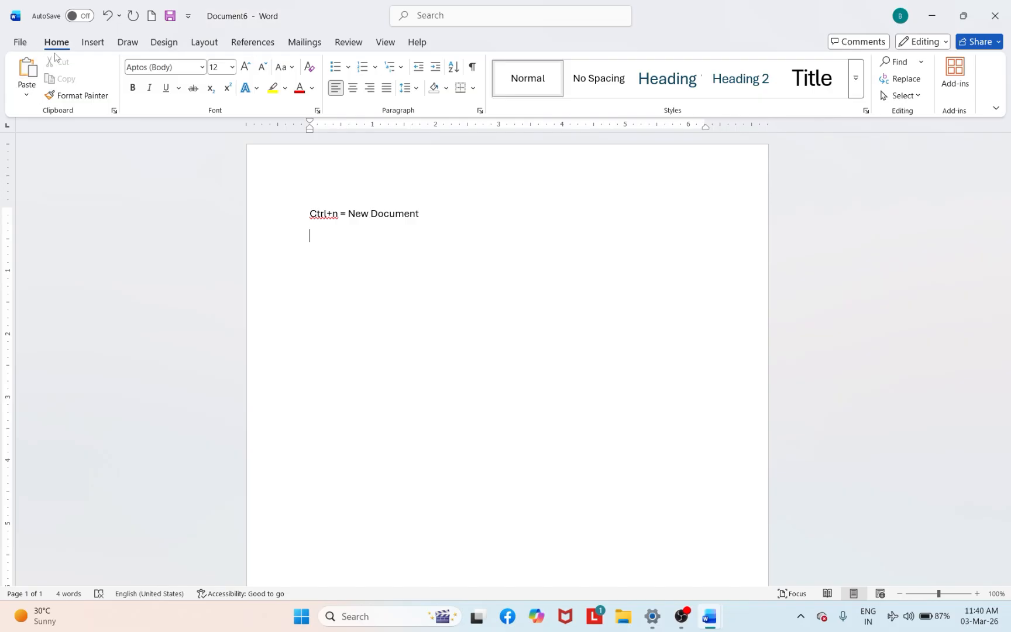
{"action": "left_click", "coordinate": [18, 47]}
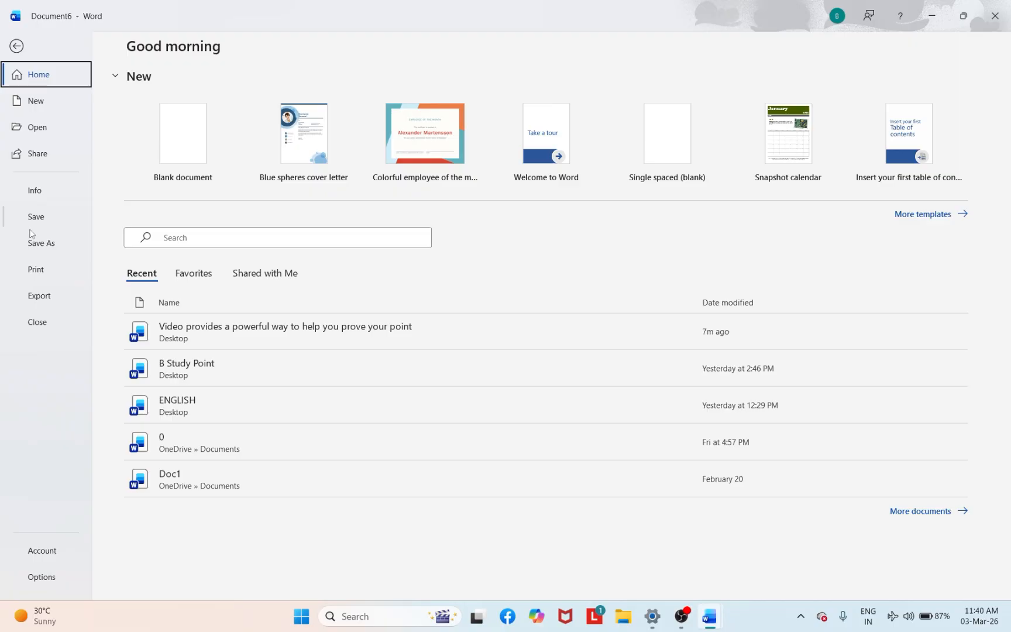
{"action": "left_click", "coordinate": [14, 47]}
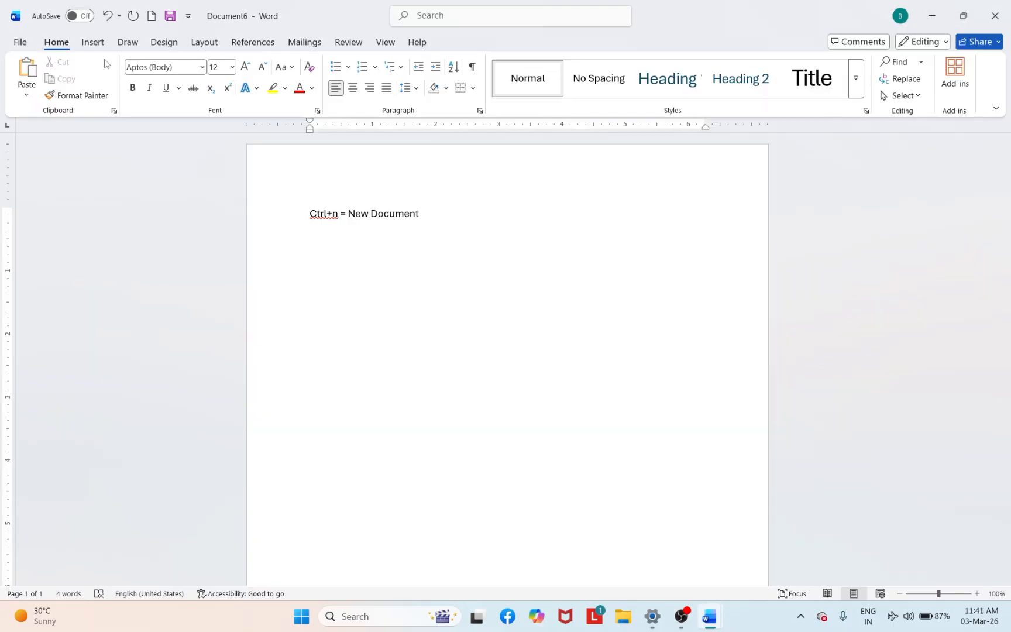
{"action": "left_click", "coordinate": [20, 41]}
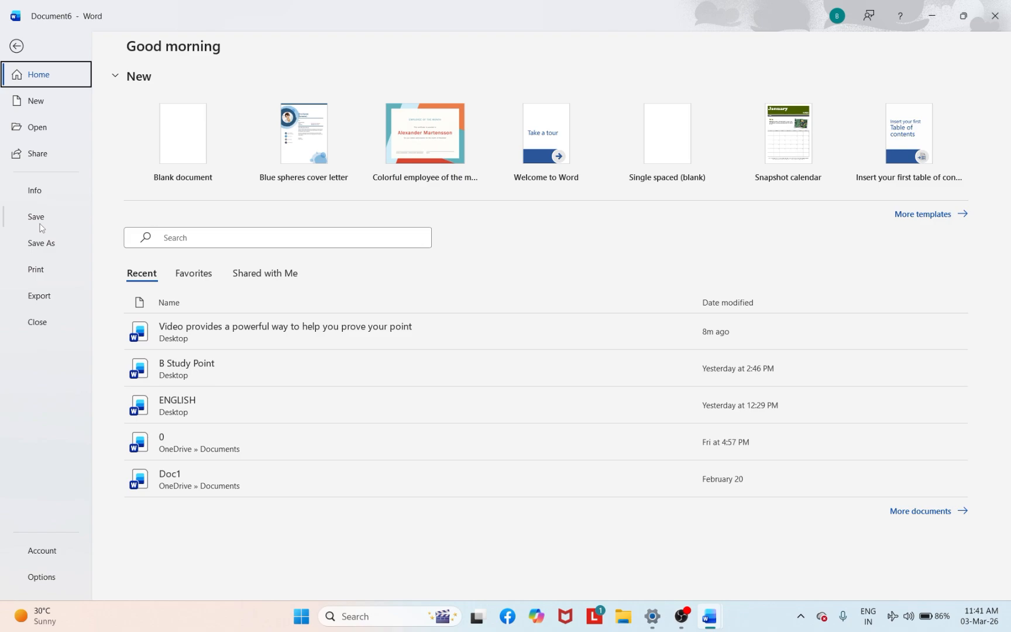
{"action": "left_click", "coordinate": [17, 46]}
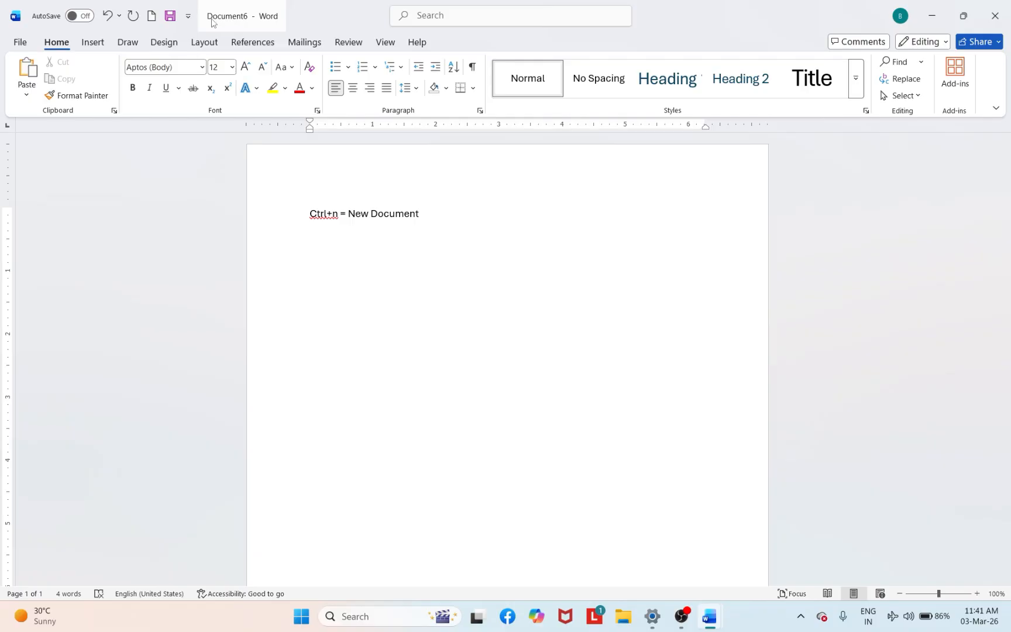
Step: Bring up the This PC save locations for the document, trying and dismissing the browse and Documents folder save dialogs
{"action": "left_click", "coordinate": [20, 42]}
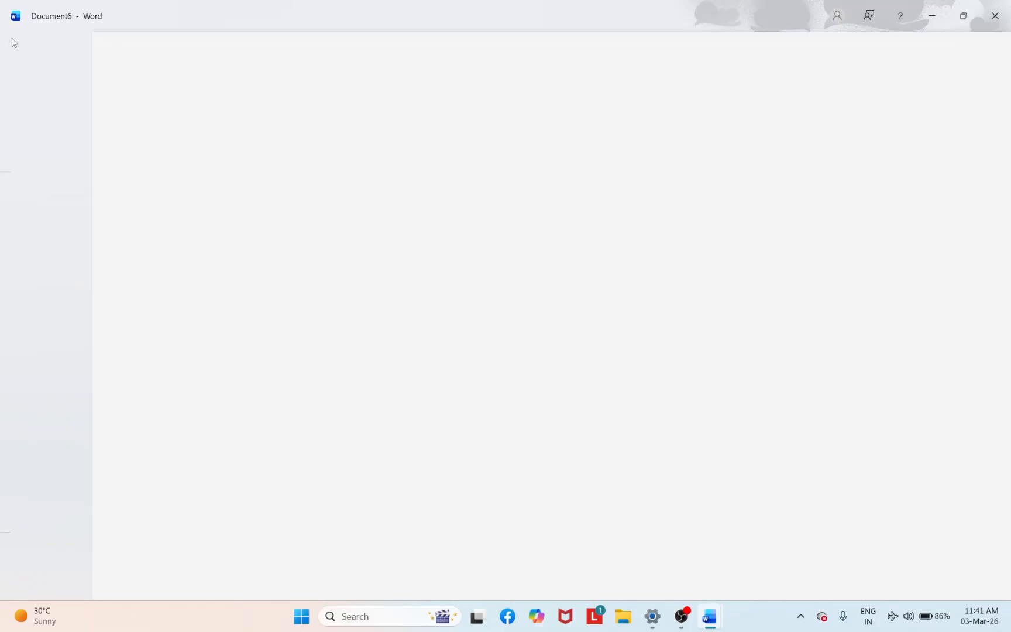
{"action": "left_click", "coordinate": [36, 218]}
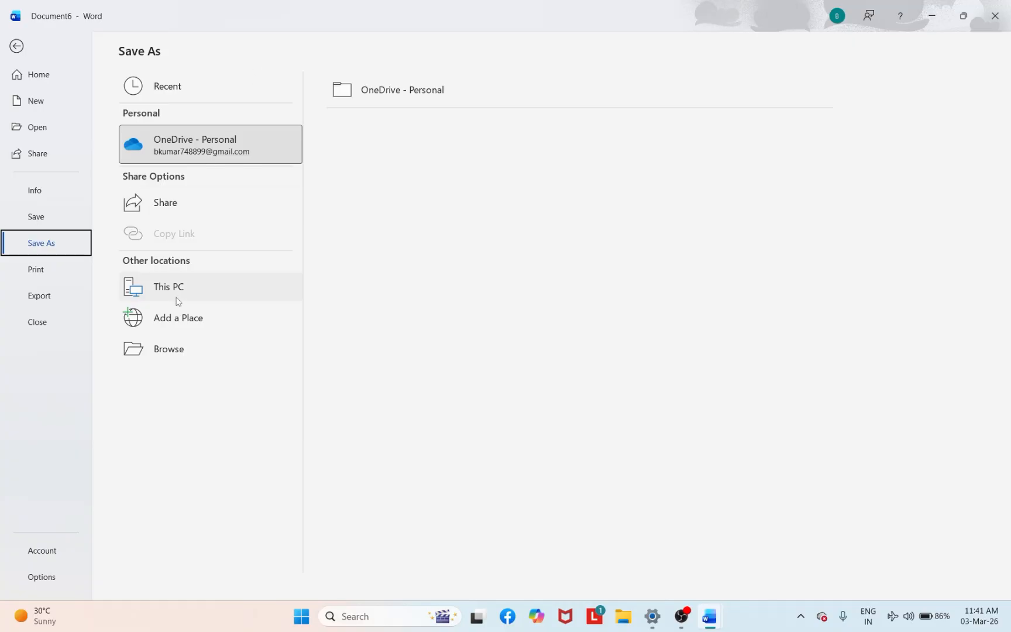
{"action": "left_click", "coordinate": [172, 347]}
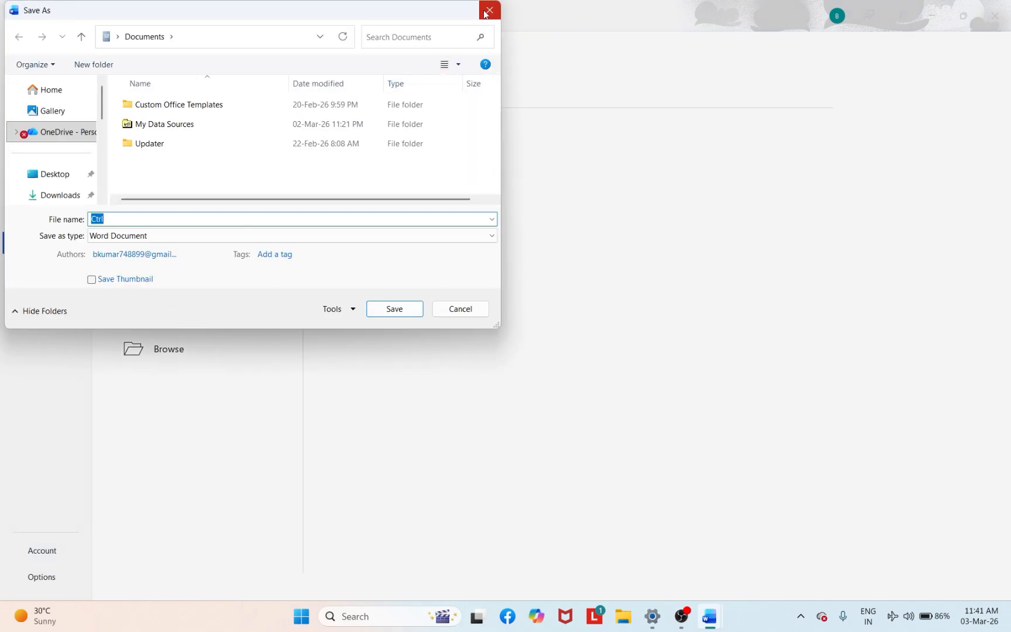
{"action": "left_click", "coordinate": [488, 10]}
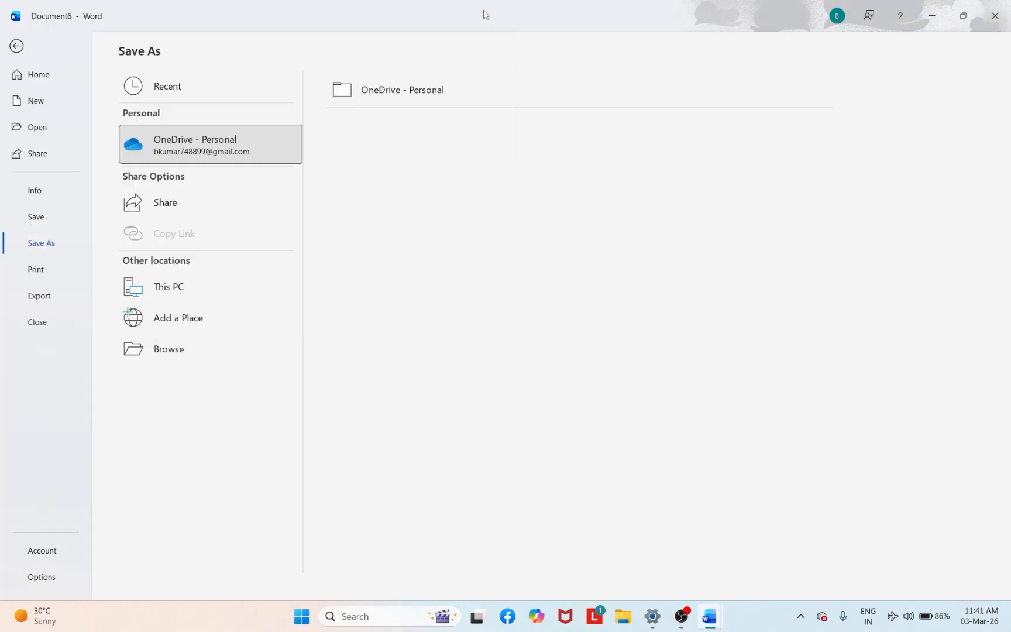
{"action": "left_click", "coordinate": [174, 288]}
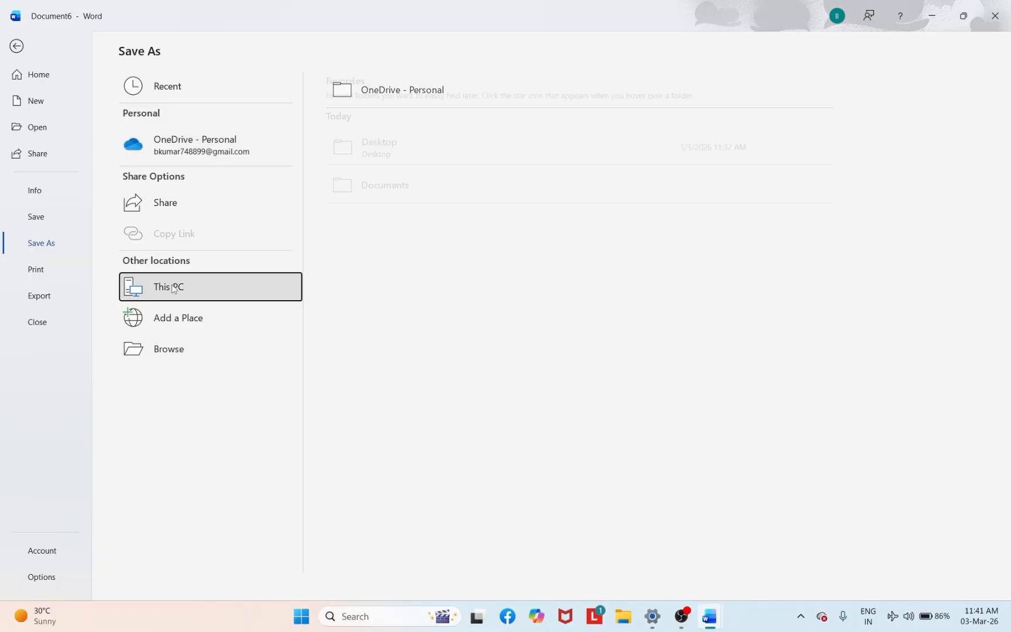
{"action": "left_click", "coordinate": [382, 193]}
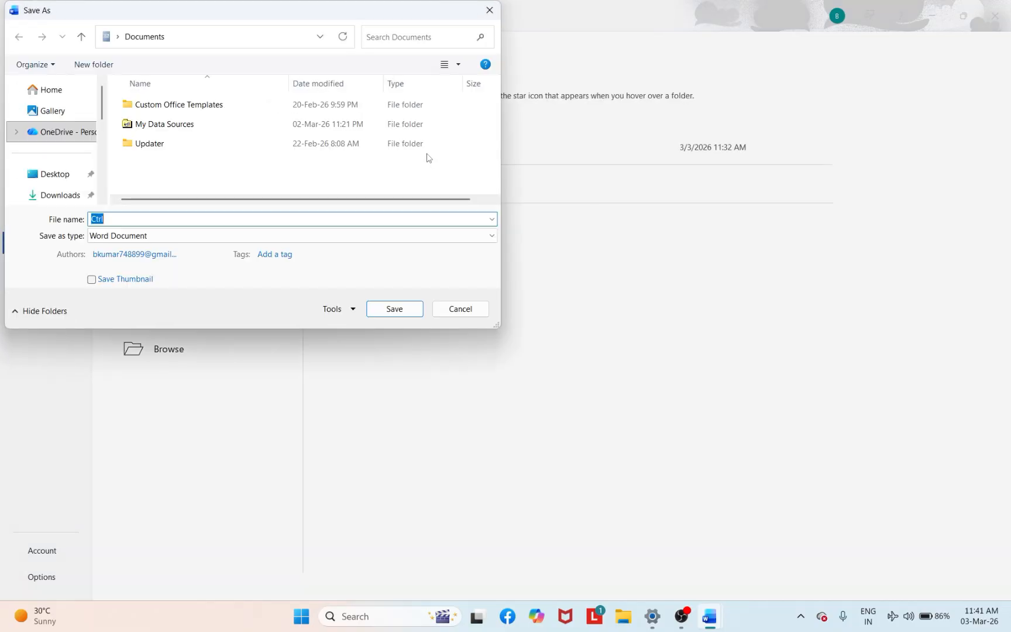
{"action": "left_click", "coordinate": [490, 10]}
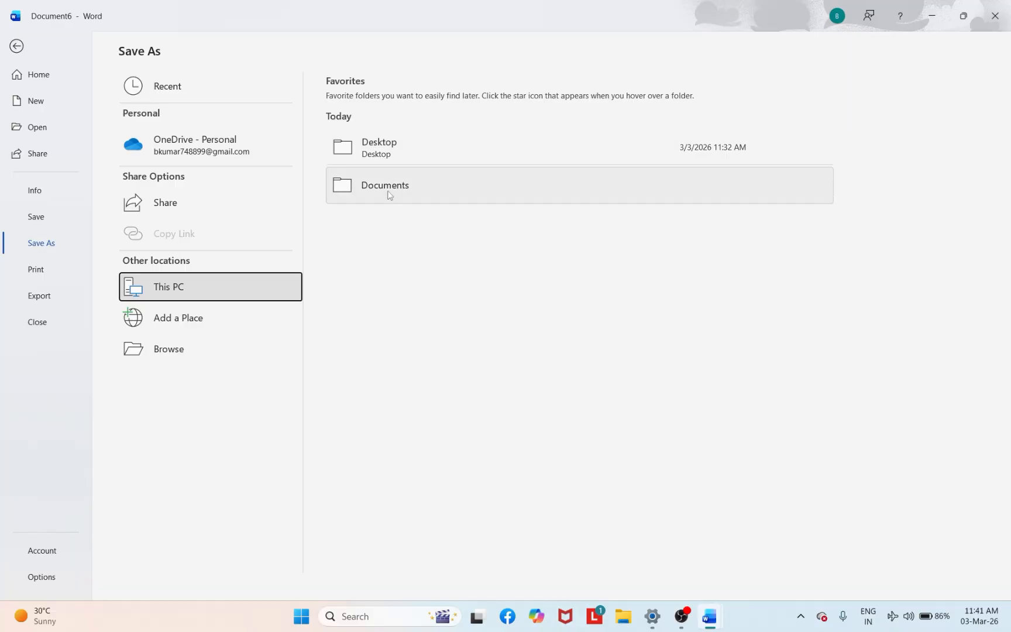
Step: Save the document to the Desktop under the file name Ctrl+N
{"action": "left_click", "coordinate": [411, 144]}
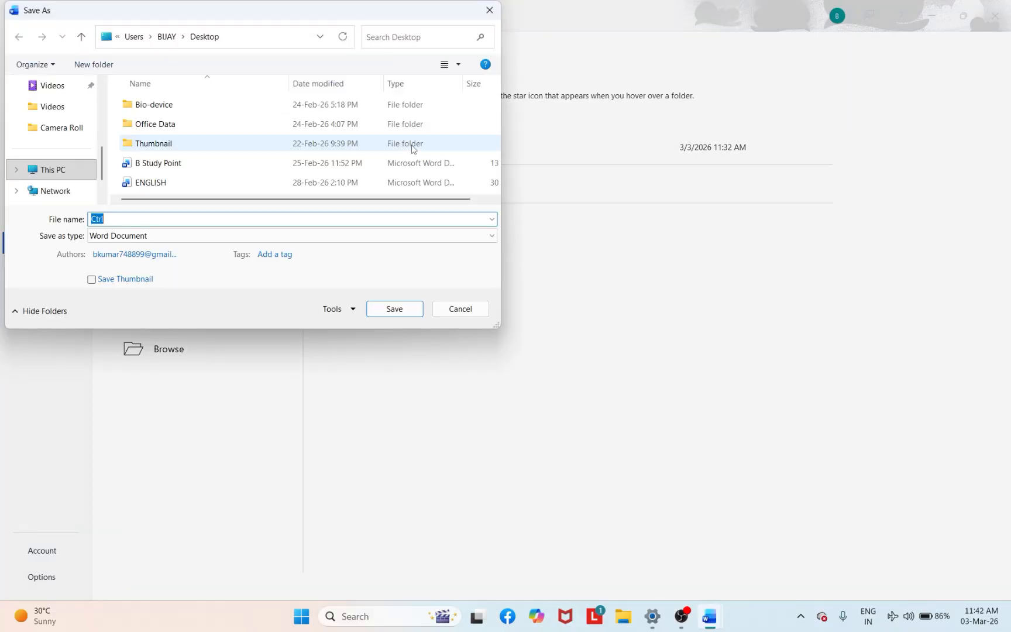
{"action": "left_click", "coordinate": [149, 214]}
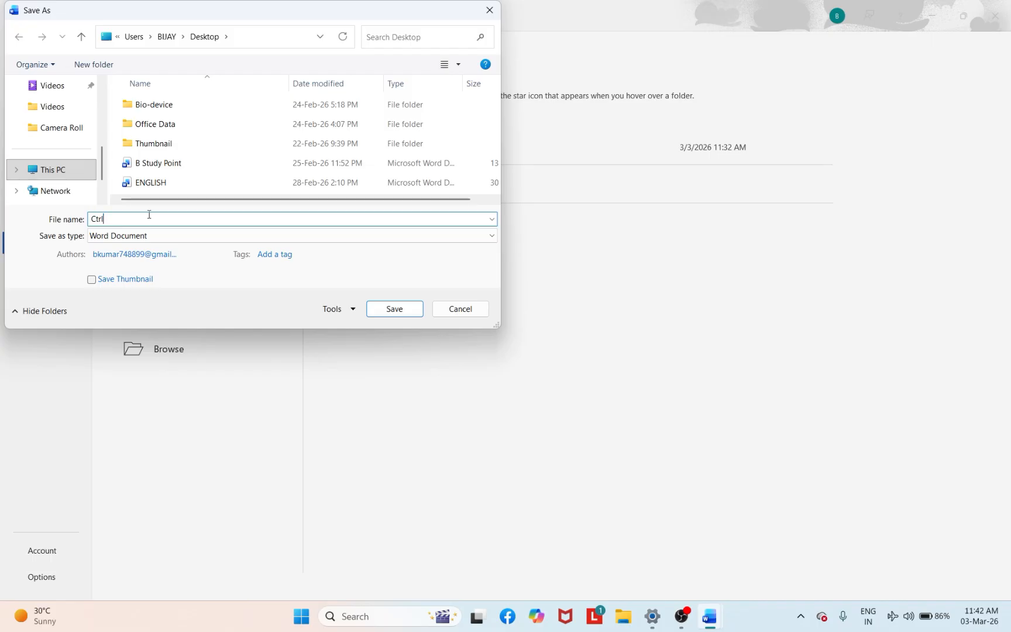
{"action": "type", "text": "+N"}
{"action": "scroll", "coordinate": [53, 152], "scroll_direction": "down", "scroll_amount": 2}
{"action": "scroll", "coordinate": [52, 152], "scroll_direction": "up", "scroll_amount": 5}
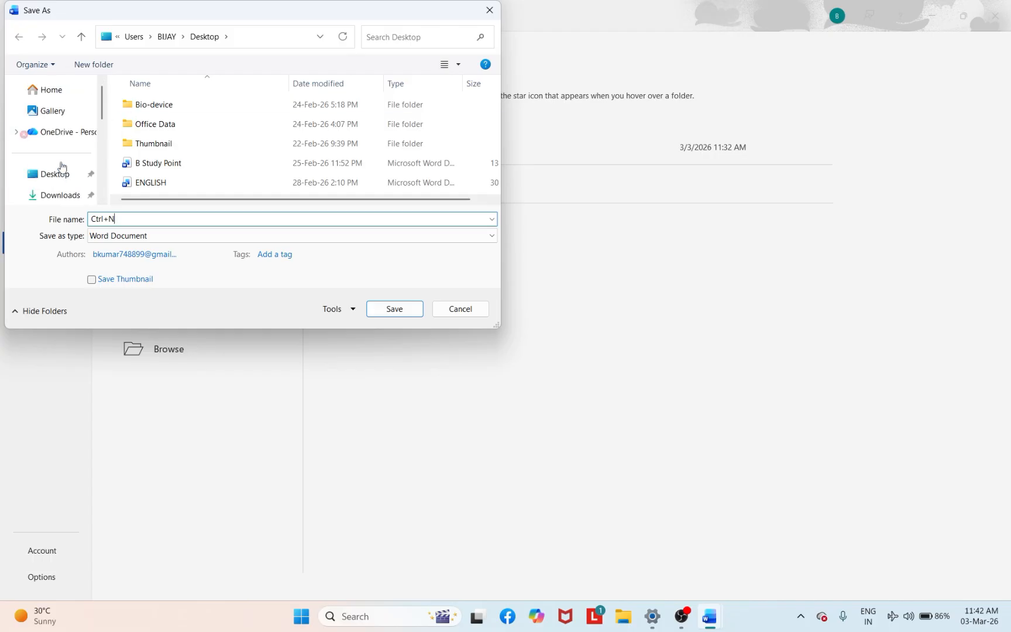
{"action": "left_click", "coordinate": [391, 310]}
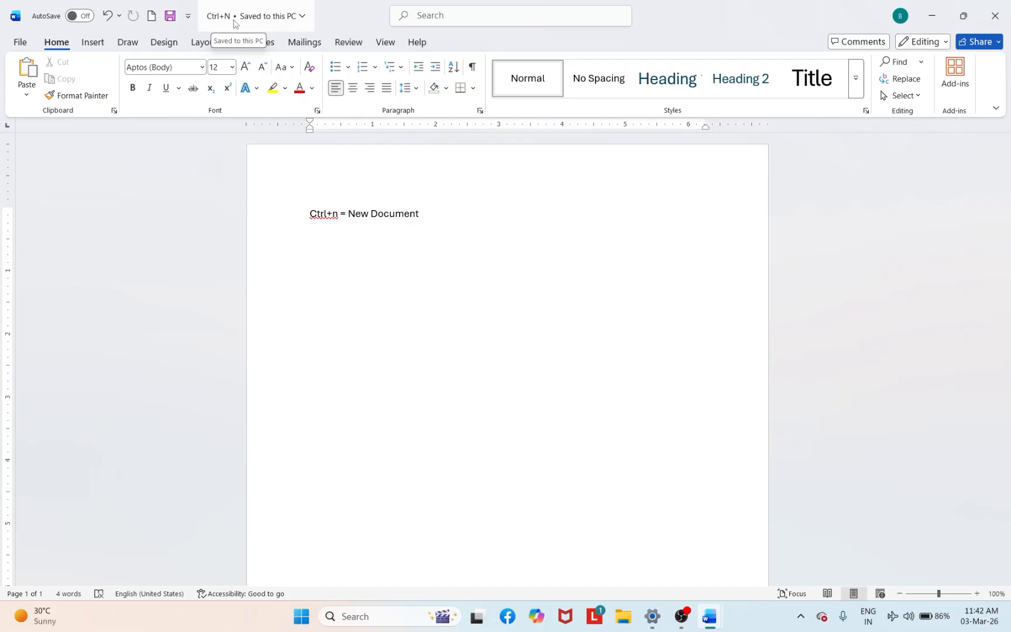
{"action": "left_click", "coordinate": [27, 44]}
{"action": "left_click", "coordinate": [18, 46]}
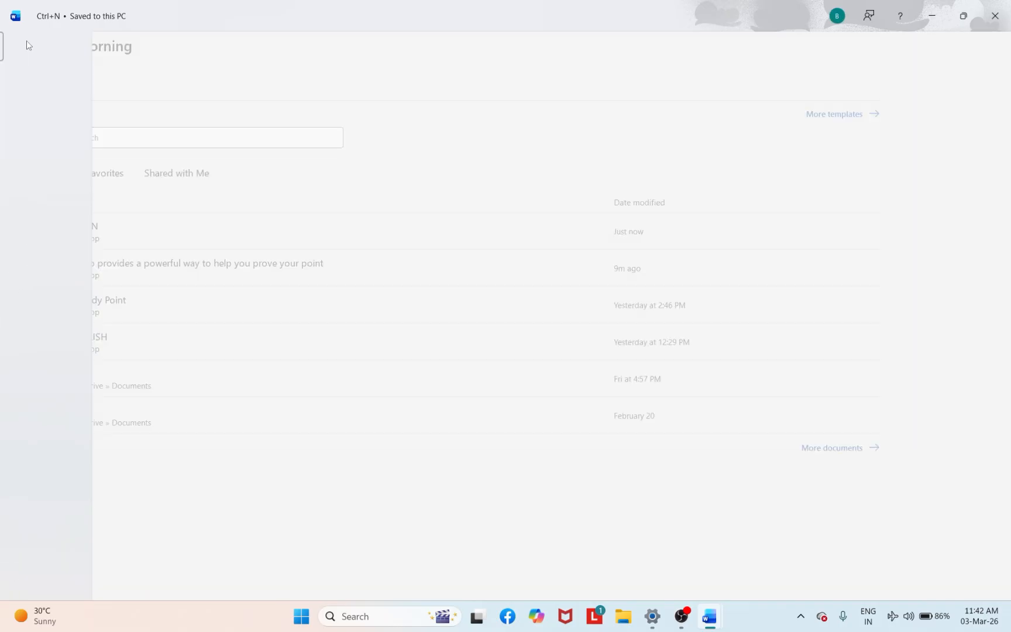
{"action": "left_click", "coordinate": [28, 45]}
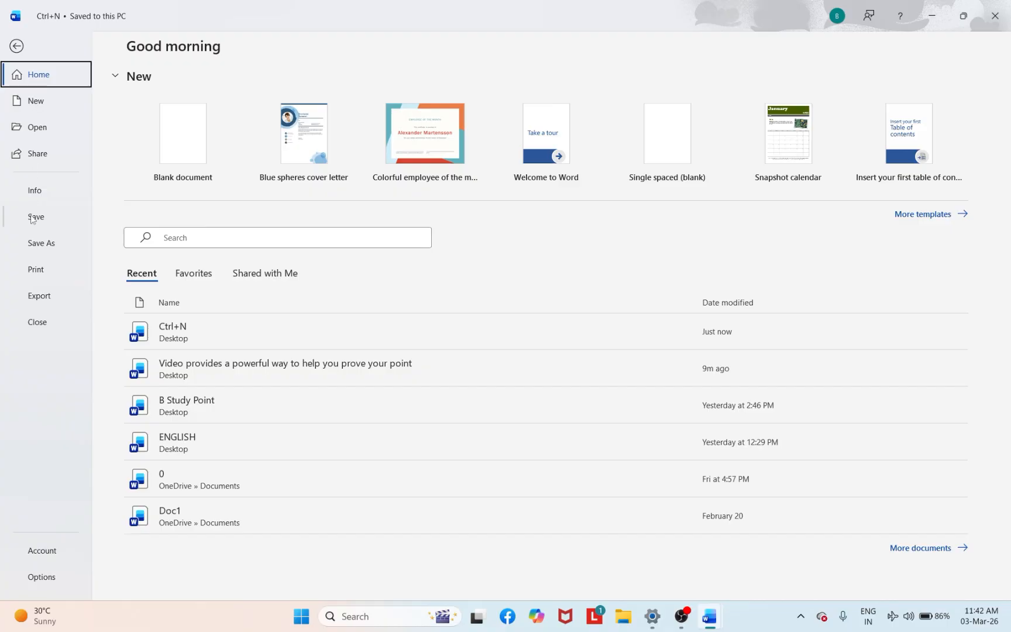
{"action": "left_click", "coordinate": [18, 46]}
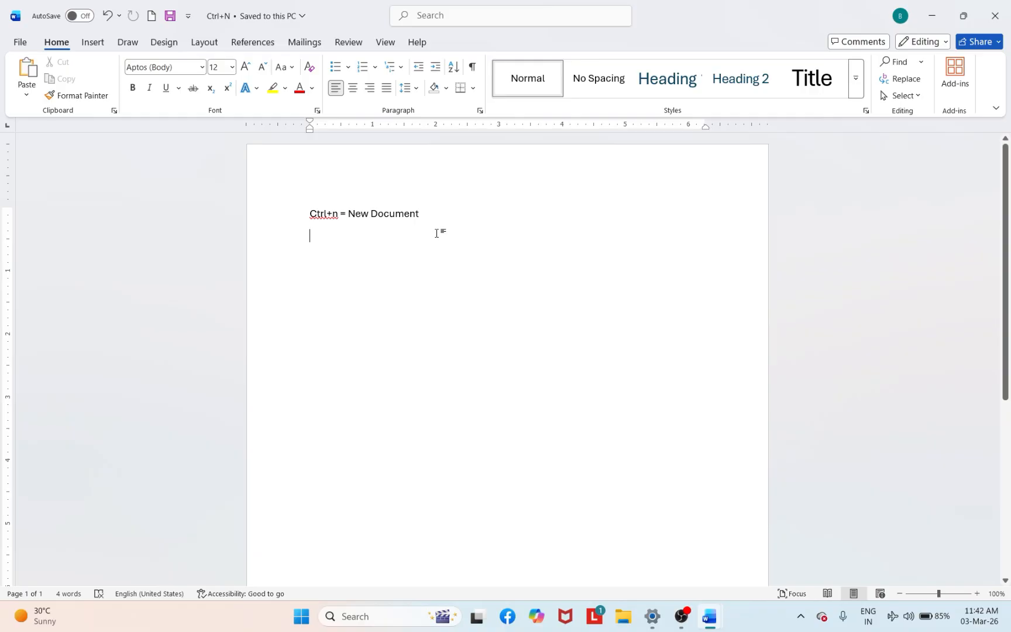
Step: Create a new blank document, then bring up the dialog for opening an existing file from This PC
{"action": "key", "text": "ctrl+n"}
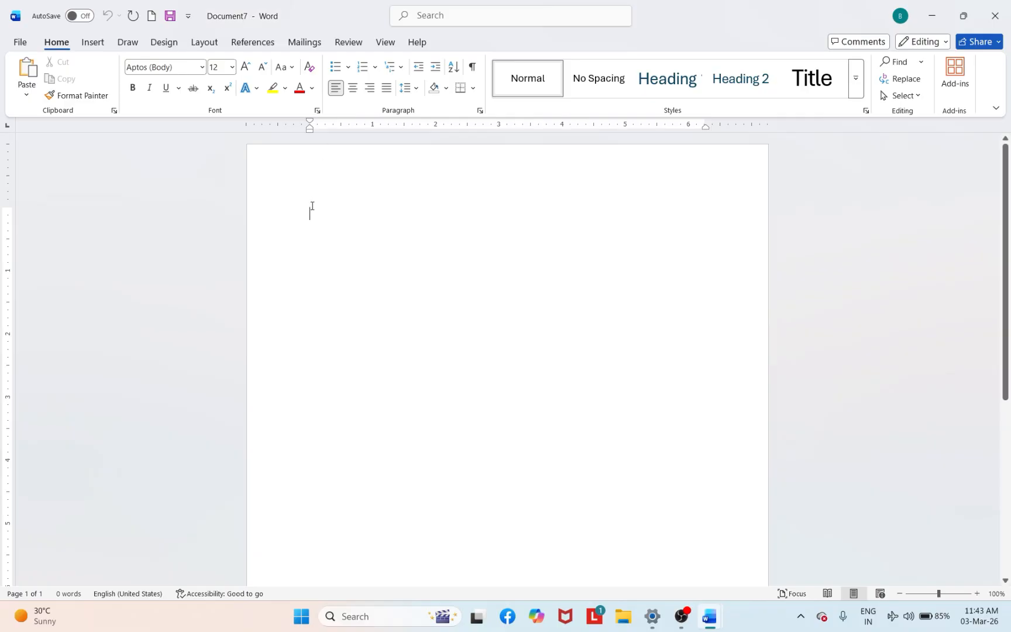
{"action": "left_click", "coordinate": [19, 43]}
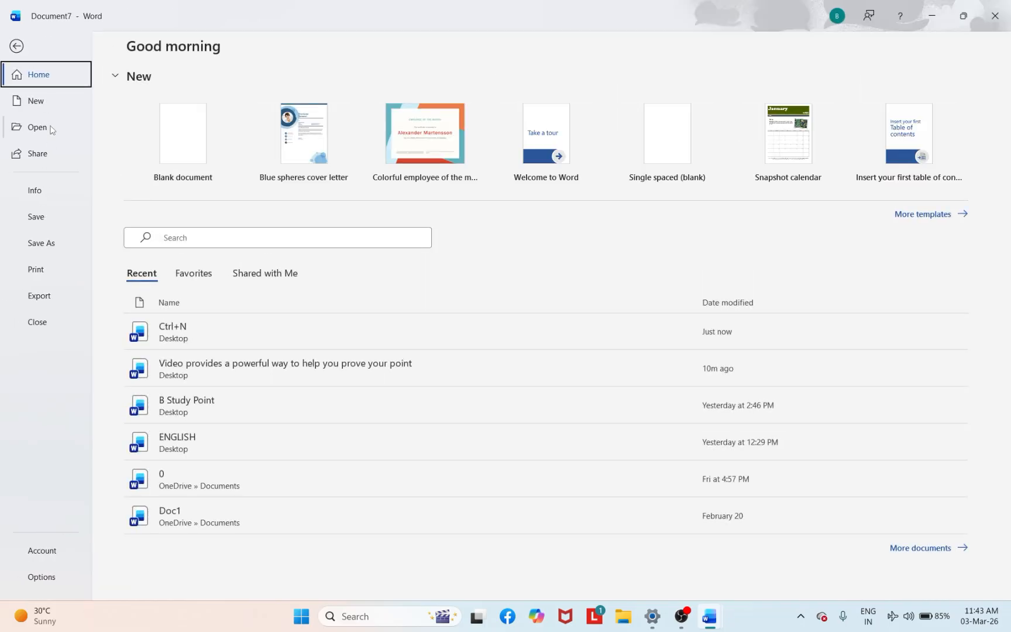
{"action": "left_click", "coordinate": [18, 49]}
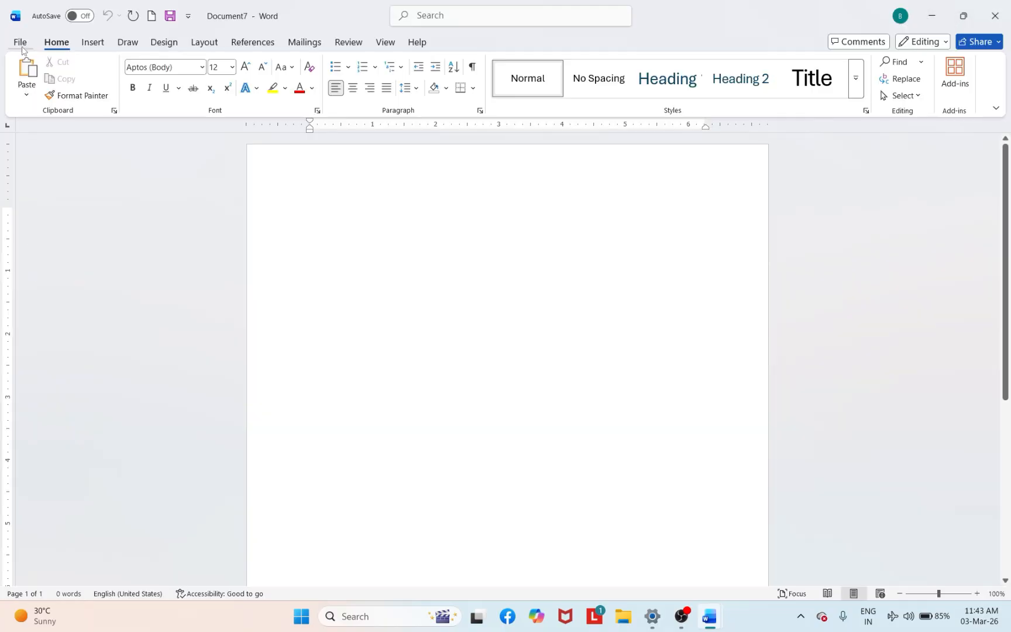
{"action": "left_click", "coordinate": [20, 48]}
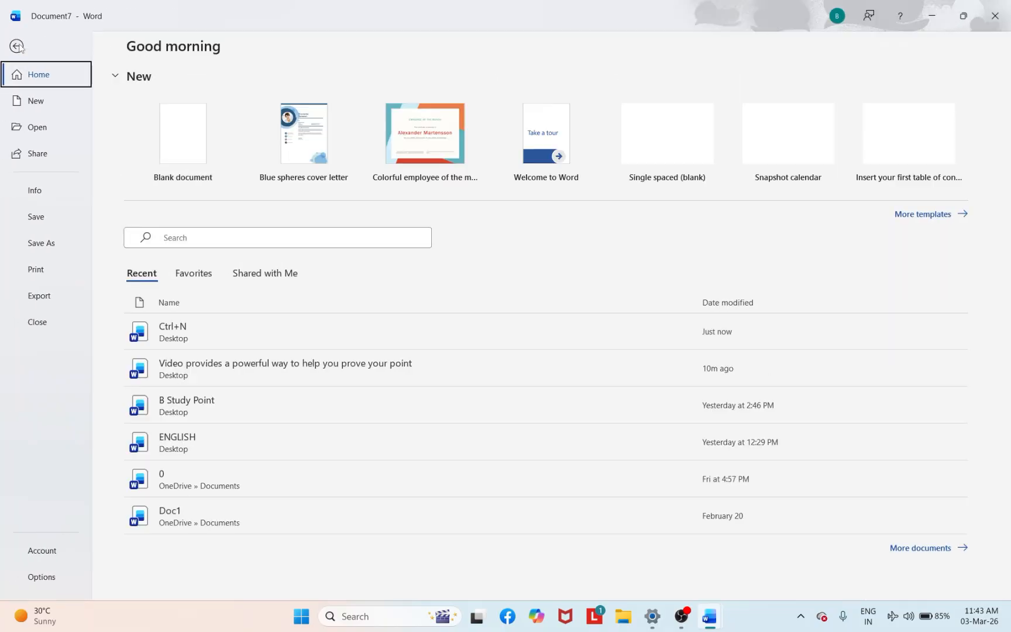
{"action": "left_click", "coordinate": [36, 131]}
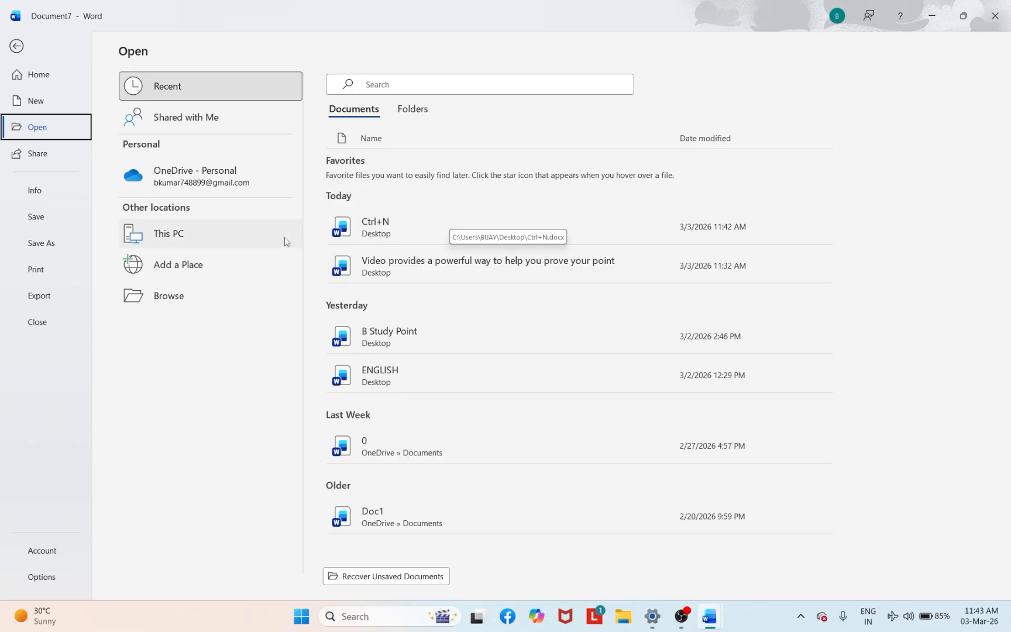
{"action": "left_click", "coordinate": [222, 234]}
{"action": "left_click", "coordinate": [221, 230]}
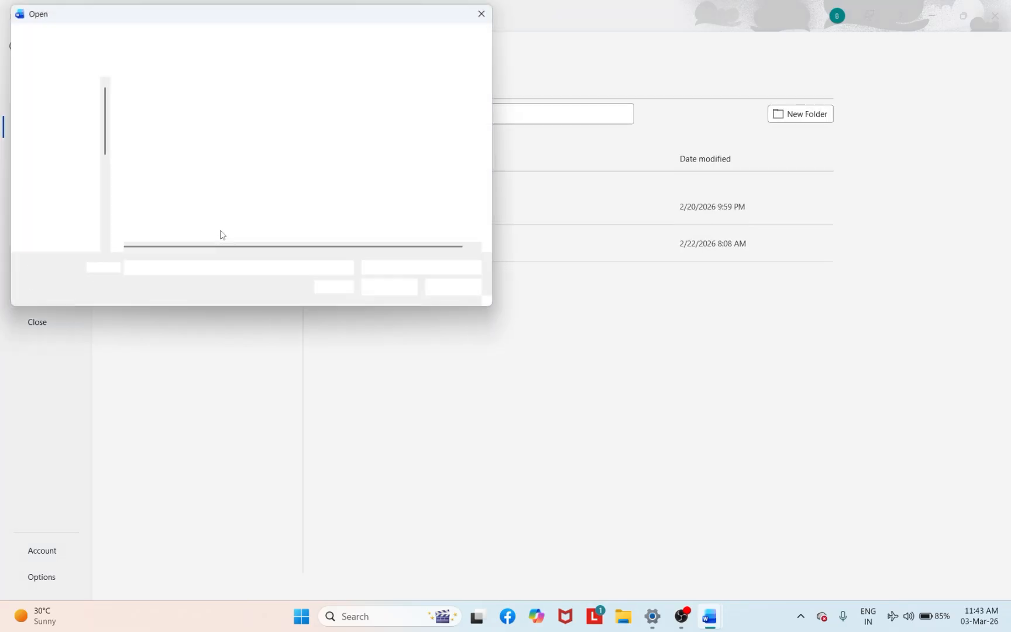
Step: Open the Word document Ctrl+N from the Desktop folder
{"action": "left_click", "coordinate": [64, 178]}
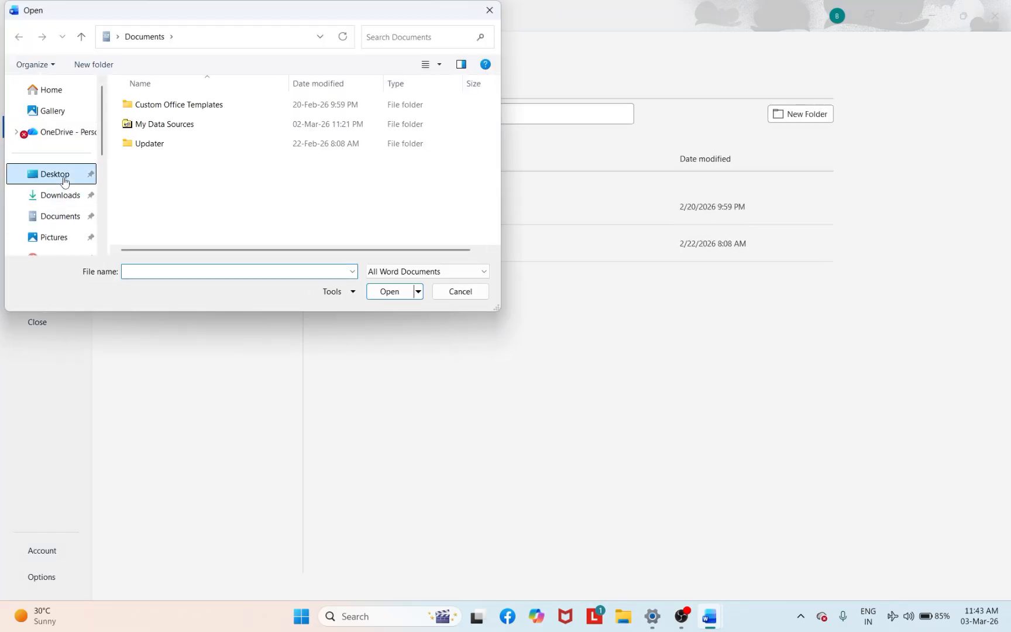
{"action": "scroll", "coordinate": [378, 186], "scroll_direction": "down", "scroll_amount": 2}
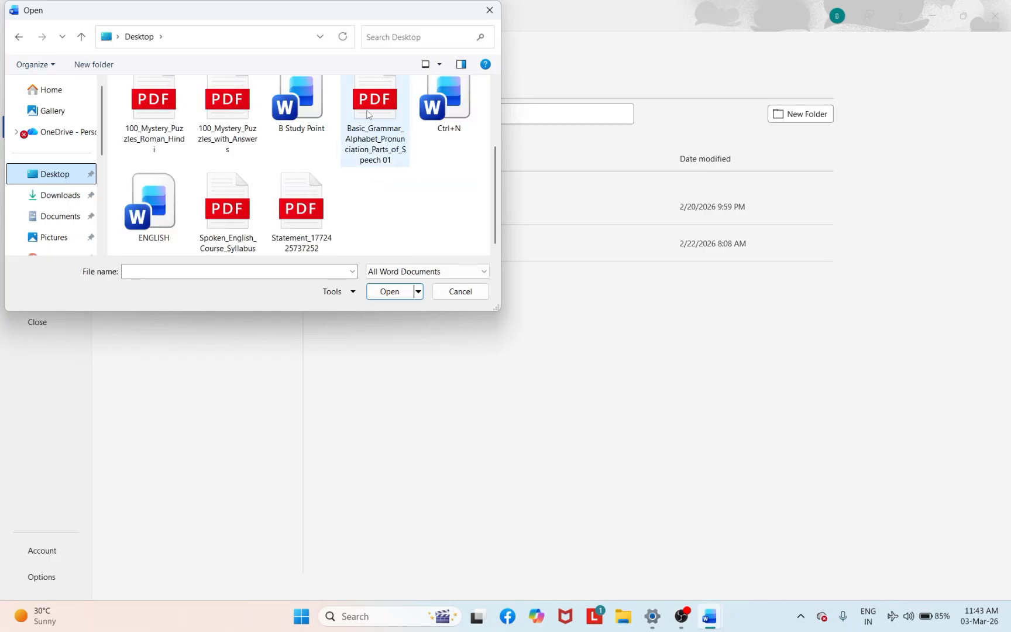
{"action": "scroll", "coordinate": [336, 132], "scroll_direction": "up", "scroll_amount": 2}
{"action": "scroll", "coordinate": [298, 111], "scroll_direction": "down", "scroll_amount": 2}
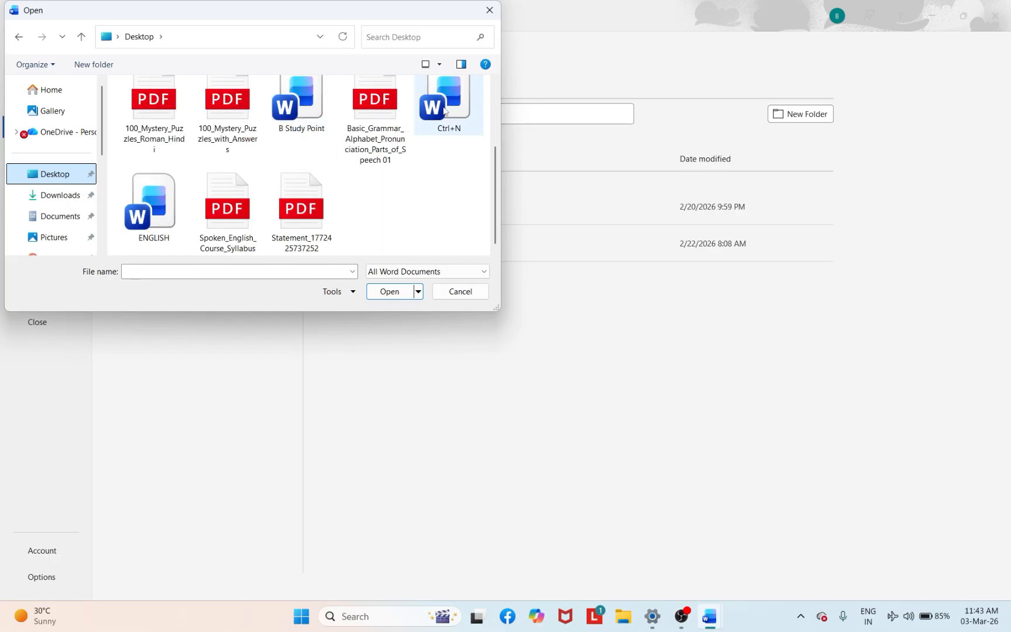
{"action": "left_click", "coordinate": [444, 108]}
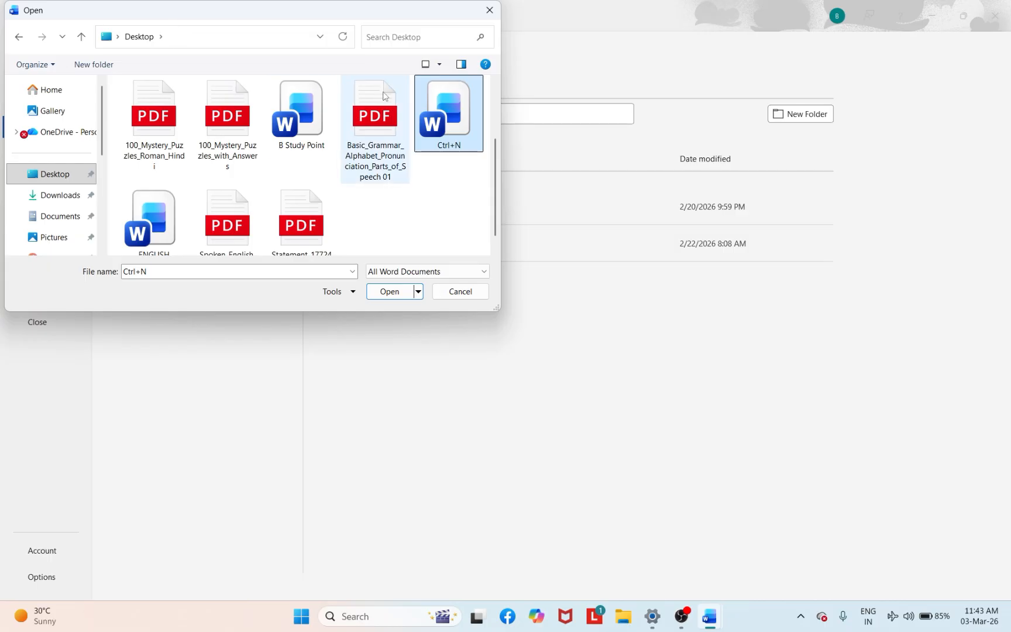
{"action": "left_click", "coordinate": [389, 291]}
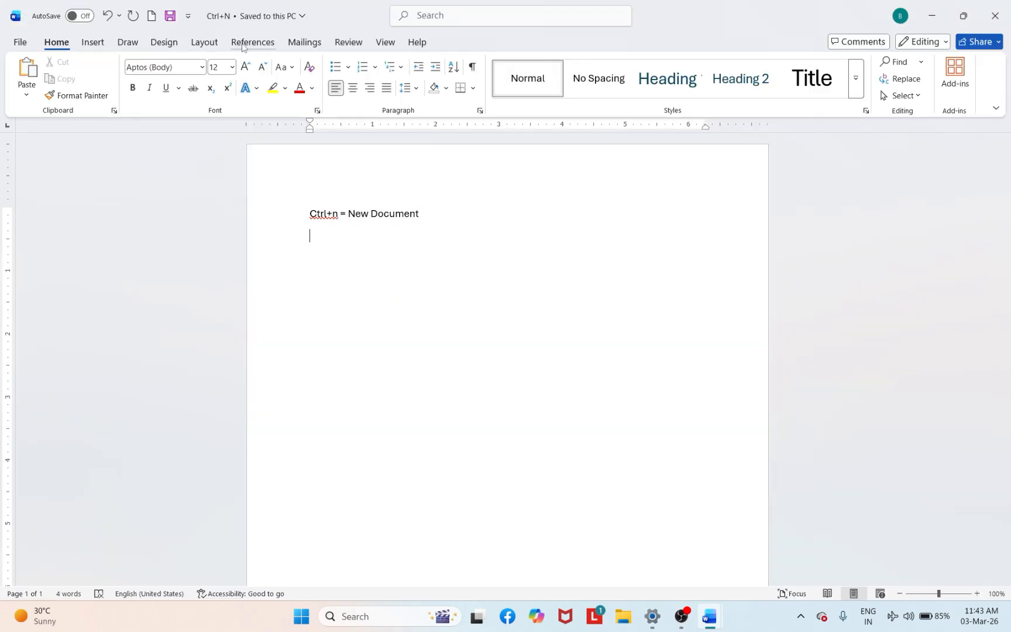
Step: Add the line "Ctrl+S= Save" in a new paragraph below the New Document line
{"action": "left_click", "coordinate": [20, 42]}
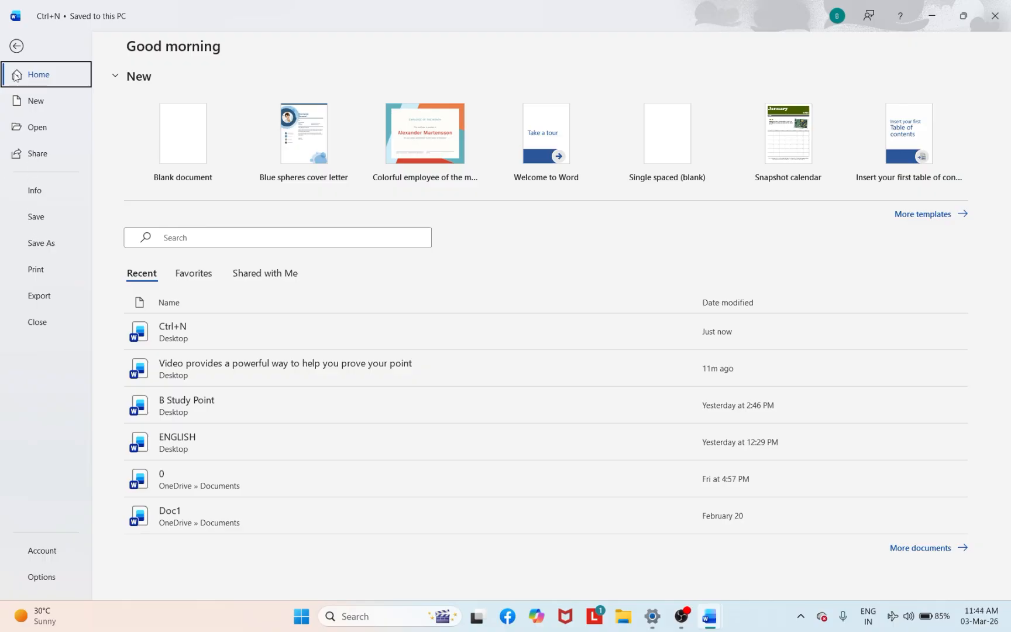
{"action": "left_click", "coordinate": [16, 46]}
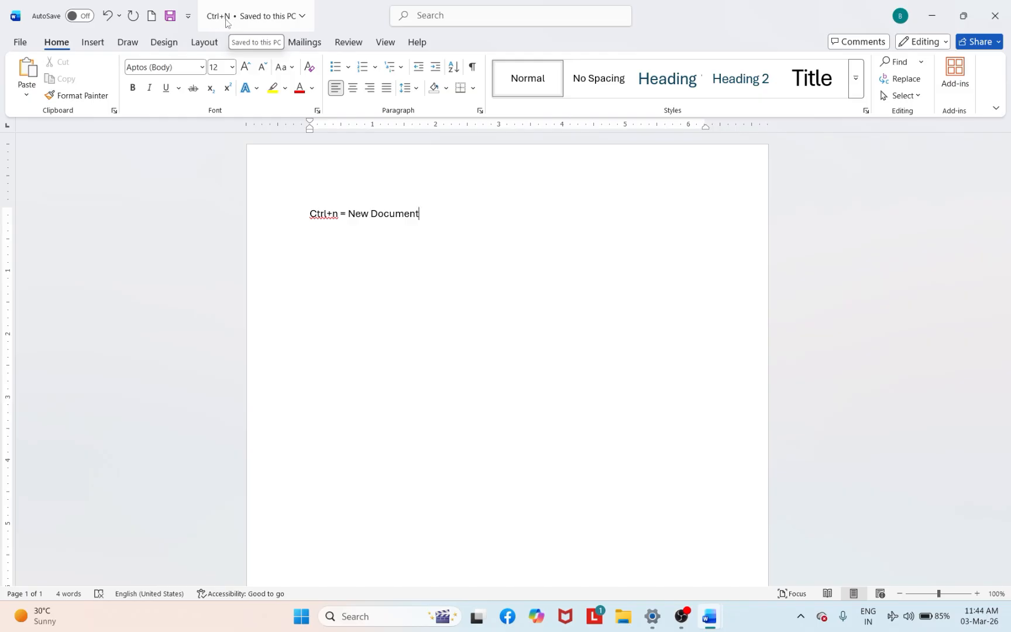
{"action": "key", "text": "Return"}
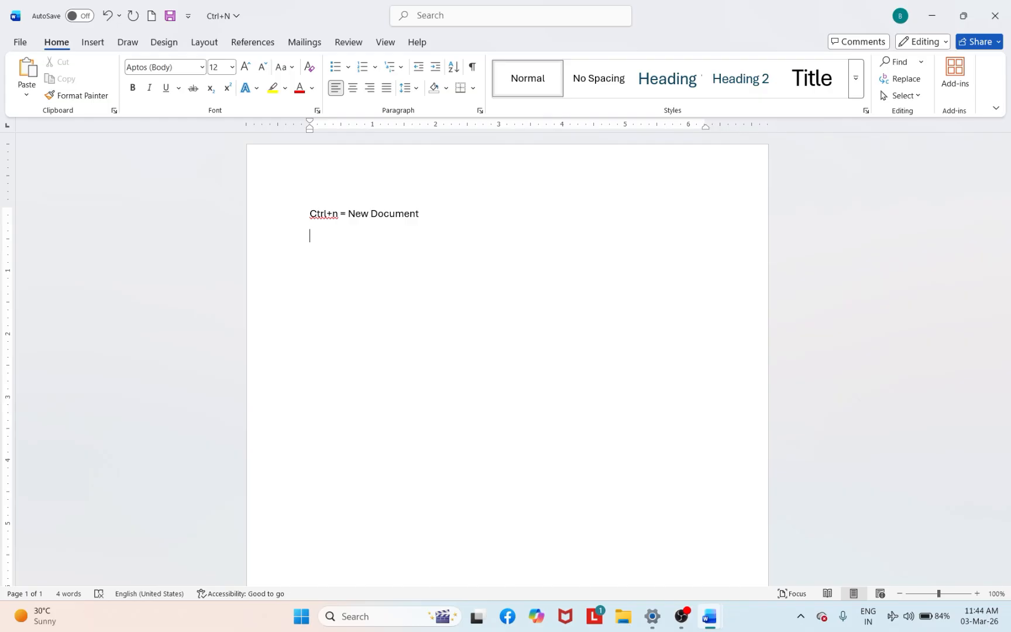
{"action": "type", "text": "Ctrl+S= Save"}
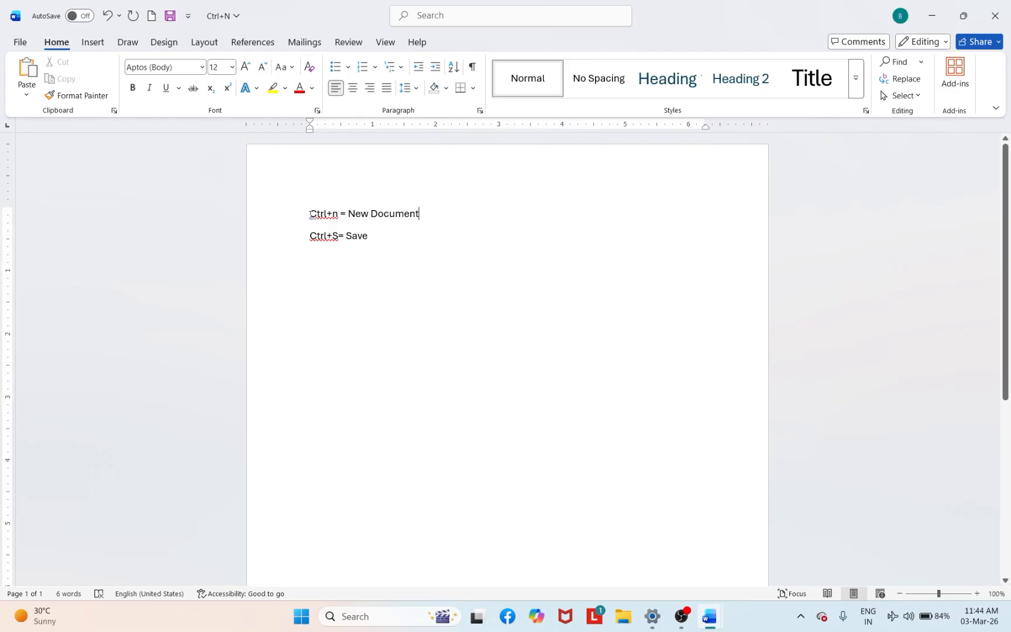
Step: Save the changes to the existing Ctrl+N file, highlighting the New Document and Save lines in turn
{"action": "left_click_drag", "start_coordinate": [310, 213], "coordinate": [426, 218]}
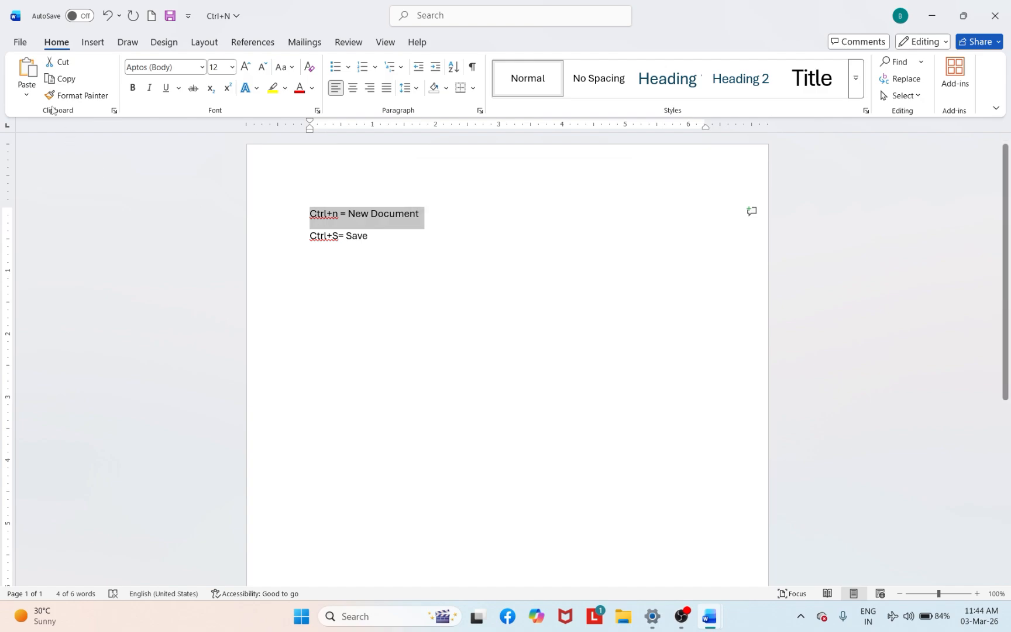
{"action": "left_click", "coordinate": [20, 41]}
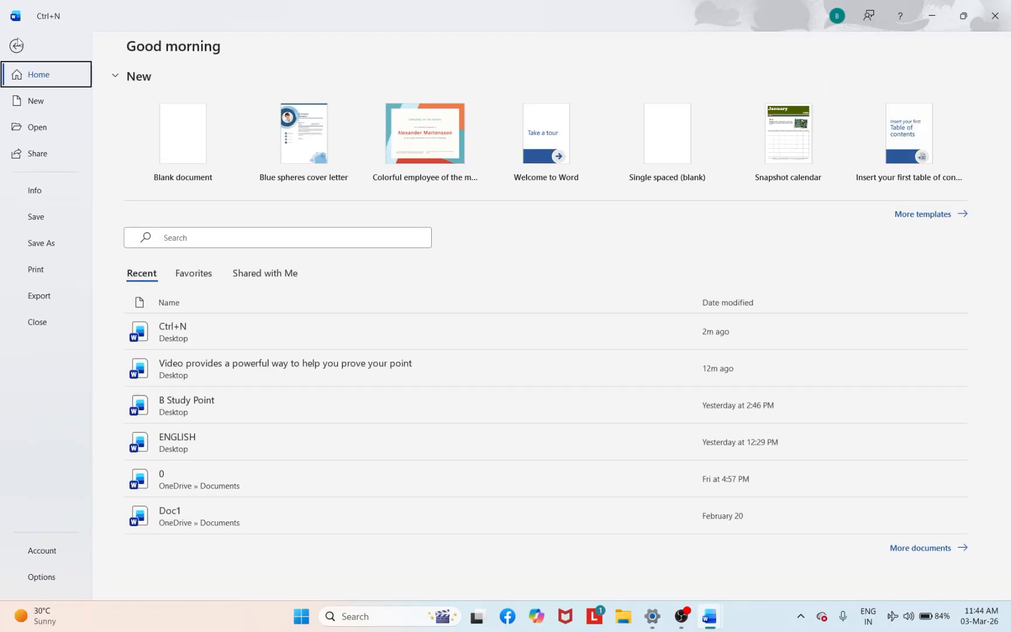
{"action": "left_click", "coordinate": [40, 219]}
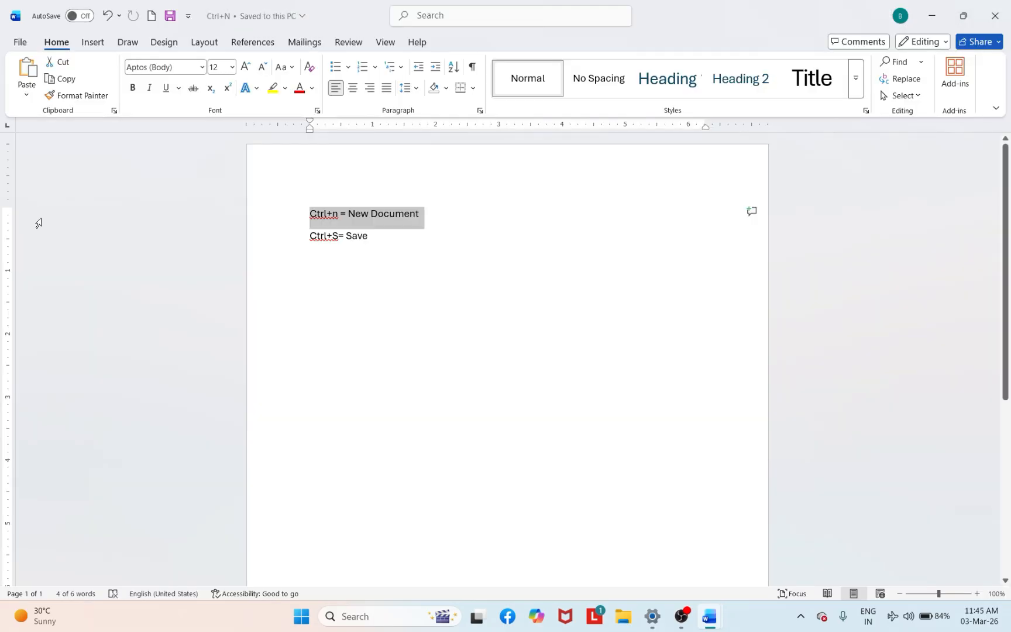
{"action": "left_click", "coordinate": [381, 237]}
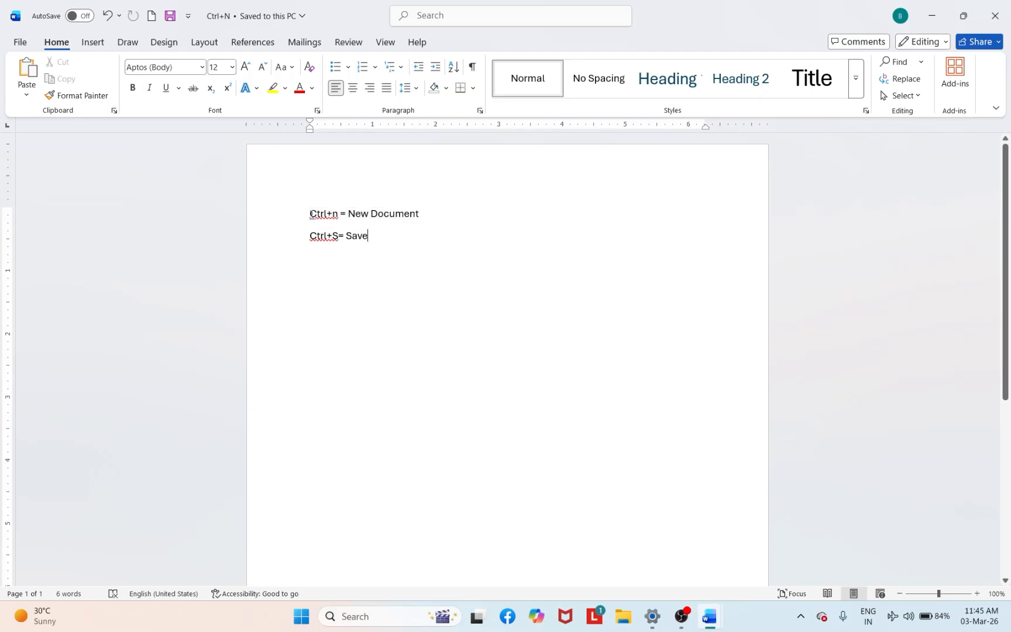
{"action": "left_click_drag", "start_coordinate": [311, 214], "coordinate": [395, 230]}
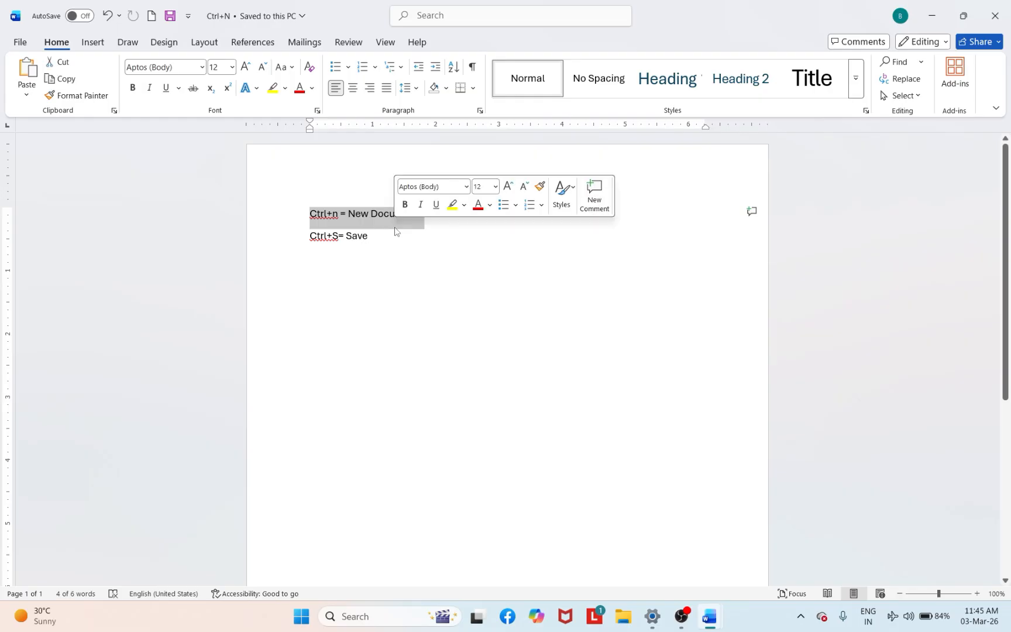
{"action": "left_click_drag", "start_coordinate": [310, 241], "coordinate": [365, 247]}
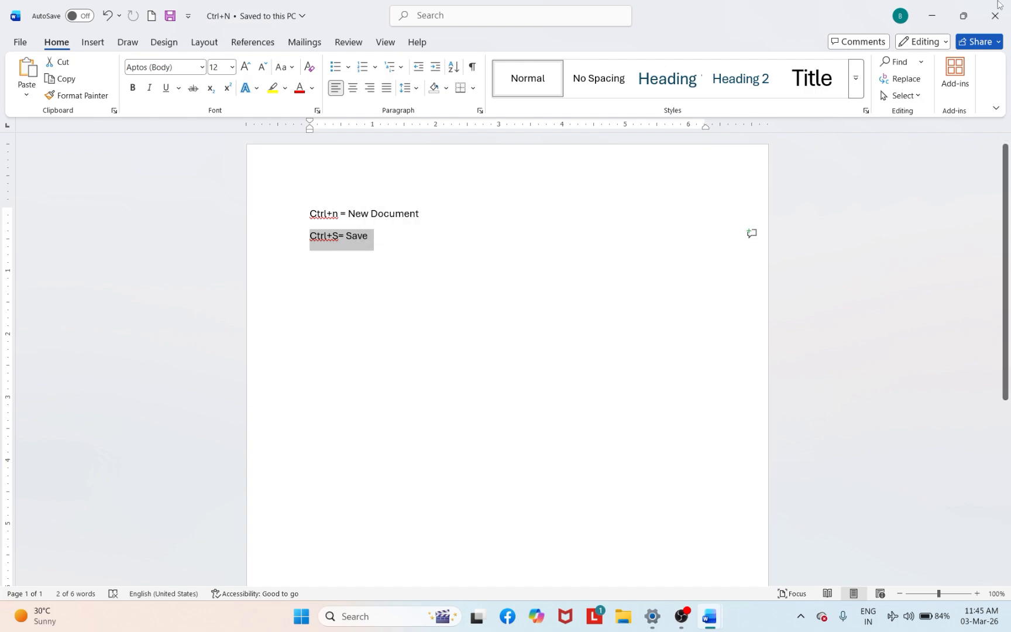
Step: Close all the open documents, discarding the unsaved changes to the long sample text document
{"action": "left_click", "coordinate": [1007, 16]}
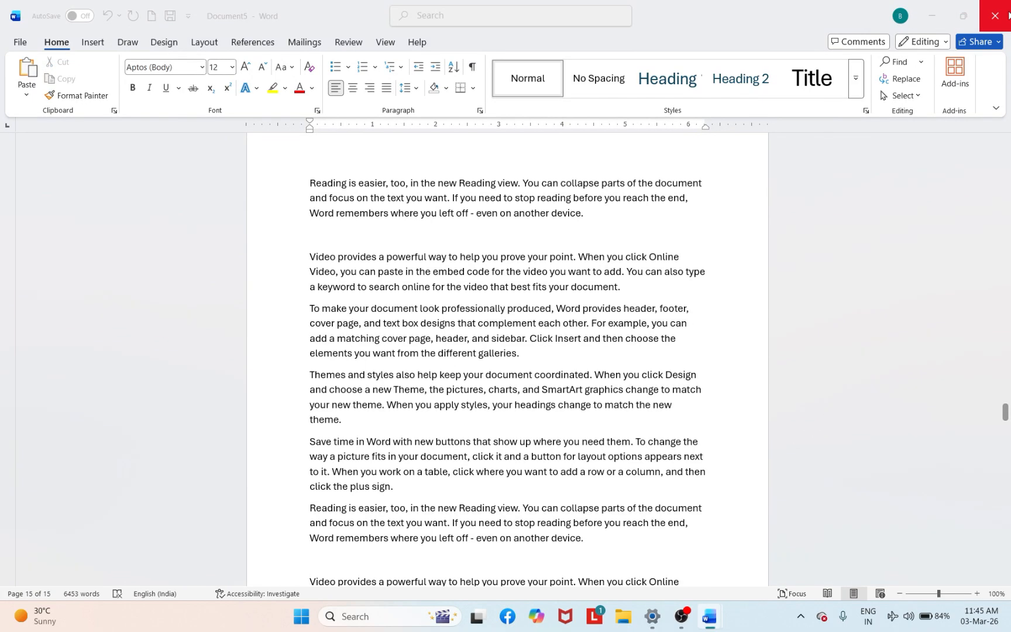
{"action": "left_click", "coordinate": [1007, 16]}
{"action": "left_click", "coordinate": [554, 378]}
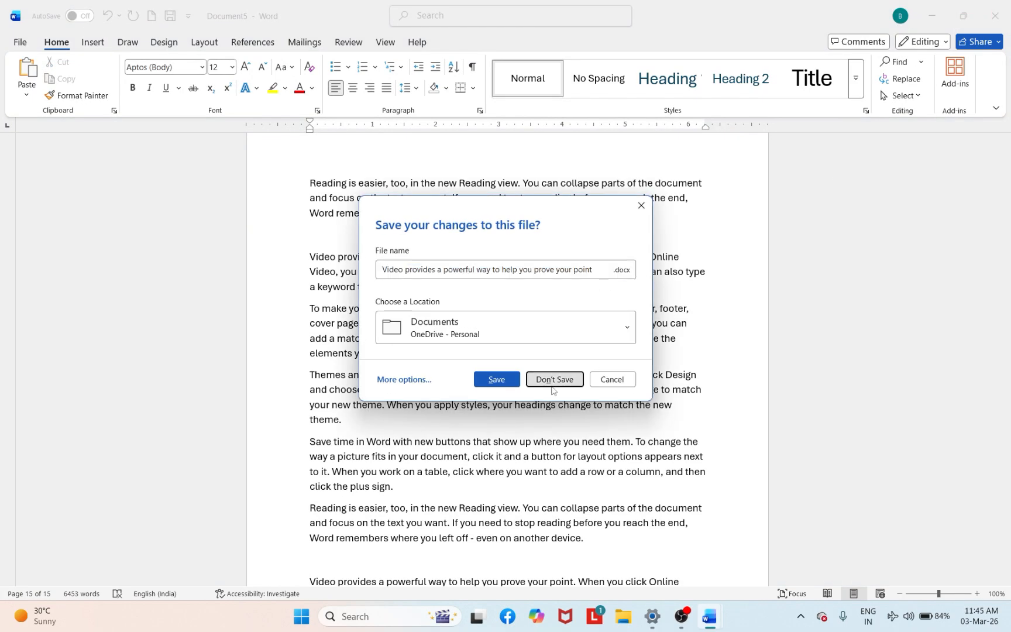
{"action": "left_click", "coordinate": [999, 17]}
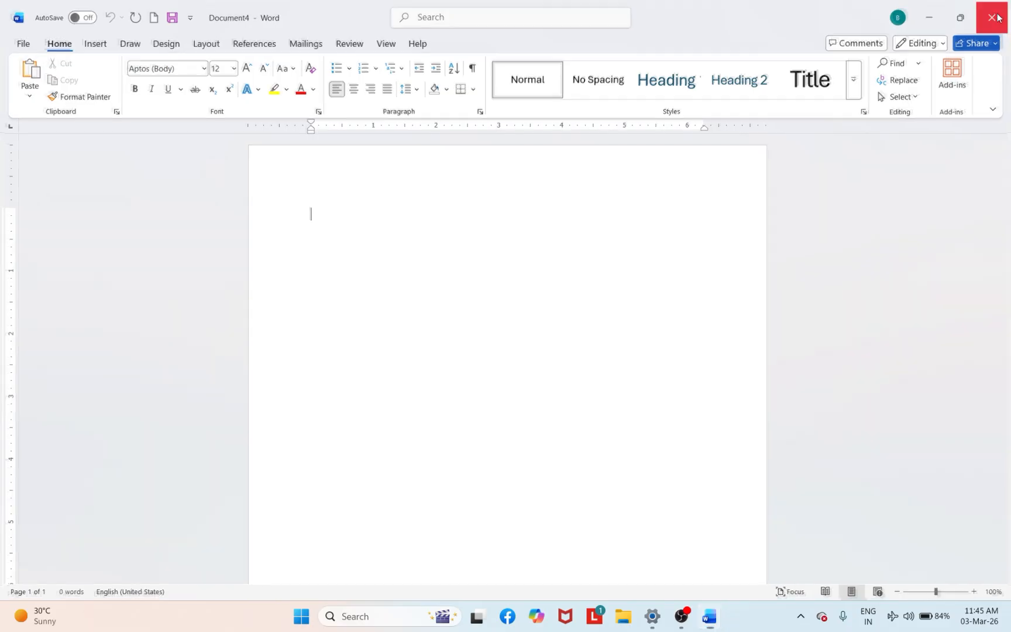
{"action": "left_click", "coordinate": [989, 9]}
{"action": "left_click", "coordinate": [988, 7]}
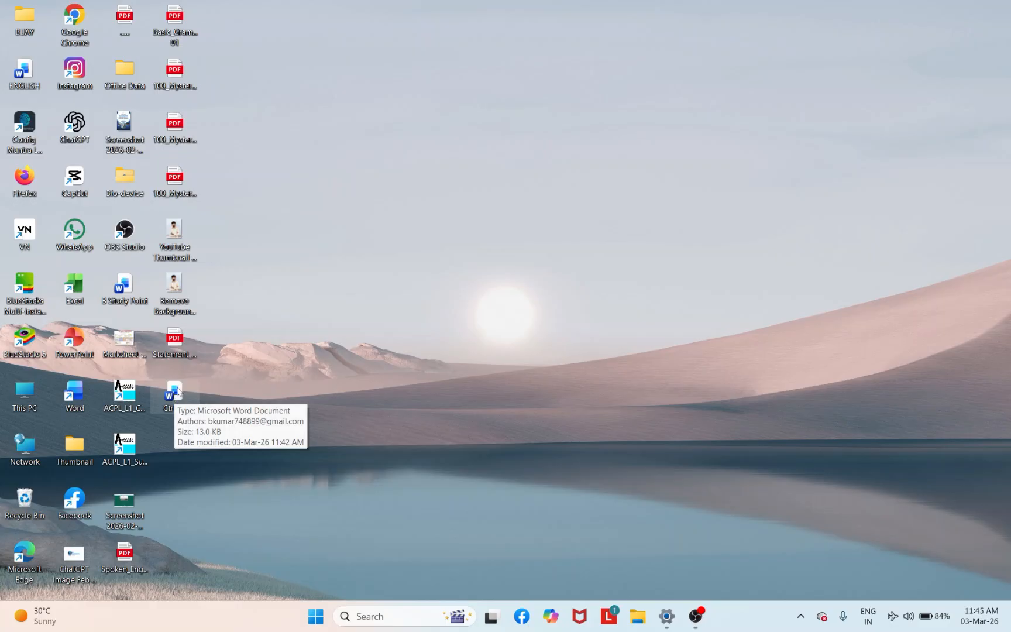
Step: Reopen the Ctrl+N document from its desktop file and place the cursor at the end of the Save line
{"action": "double_click", "coordinate": [175, 390]}
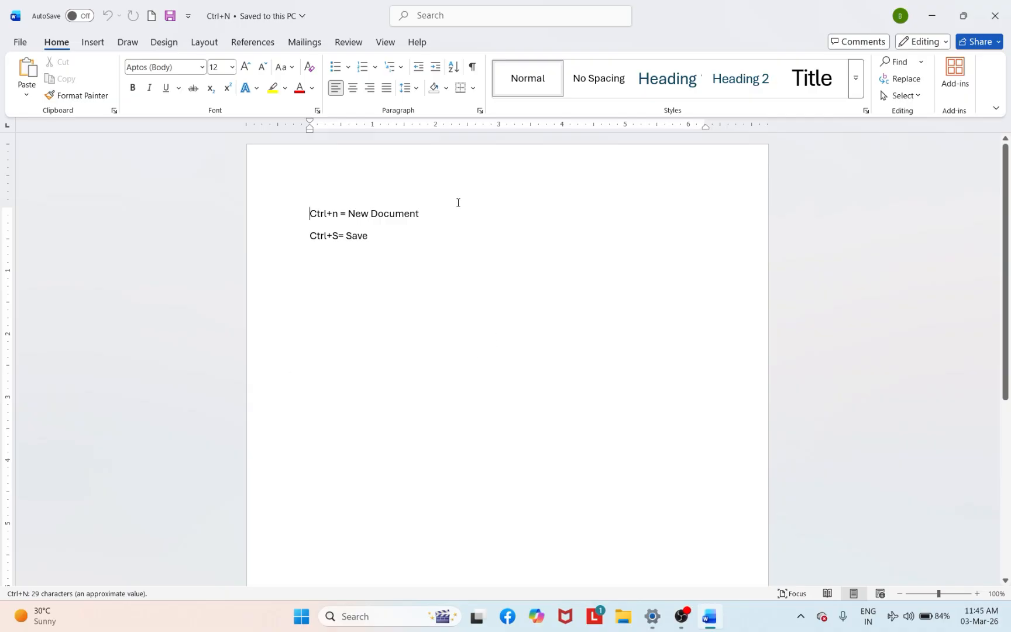
{"action": "left_click", "coordinate": [383, 243]}
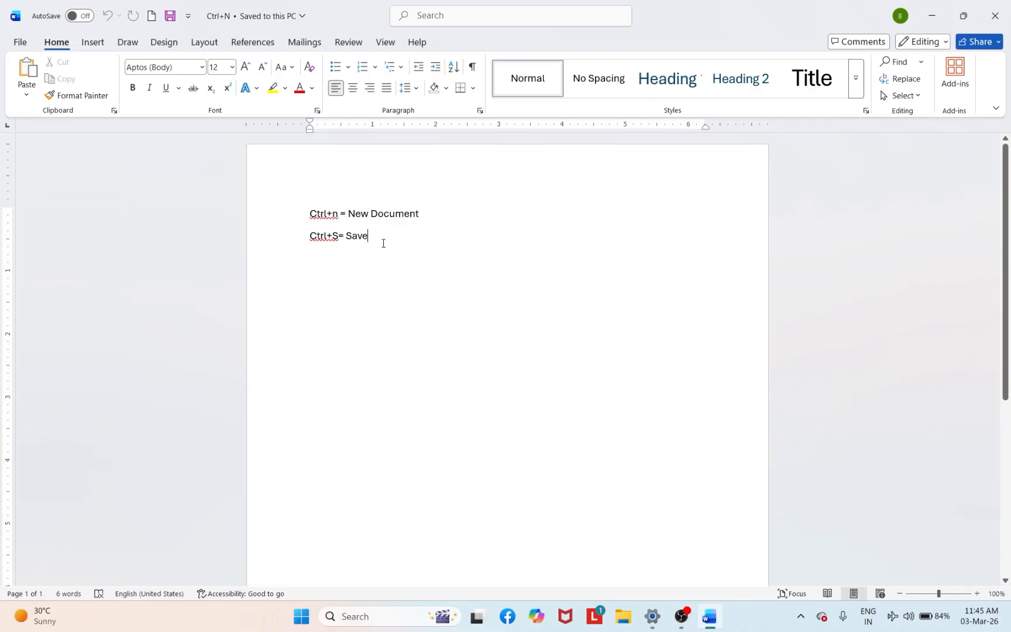
{"action": "left_click", "coordinate": [425, 214]}
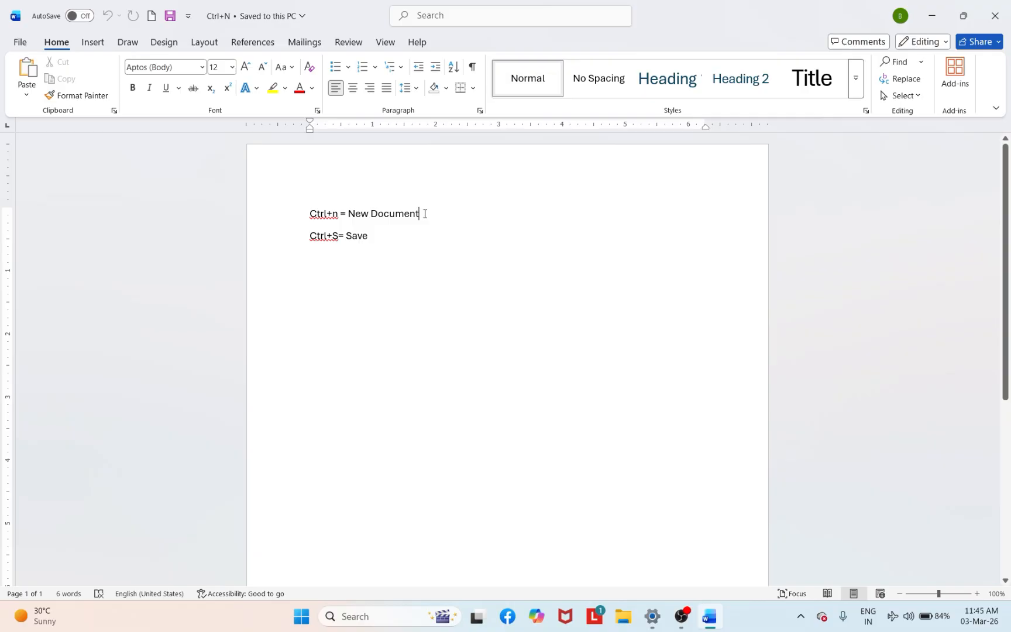
{"action": "left_click", "coordinate": [380, 239]}
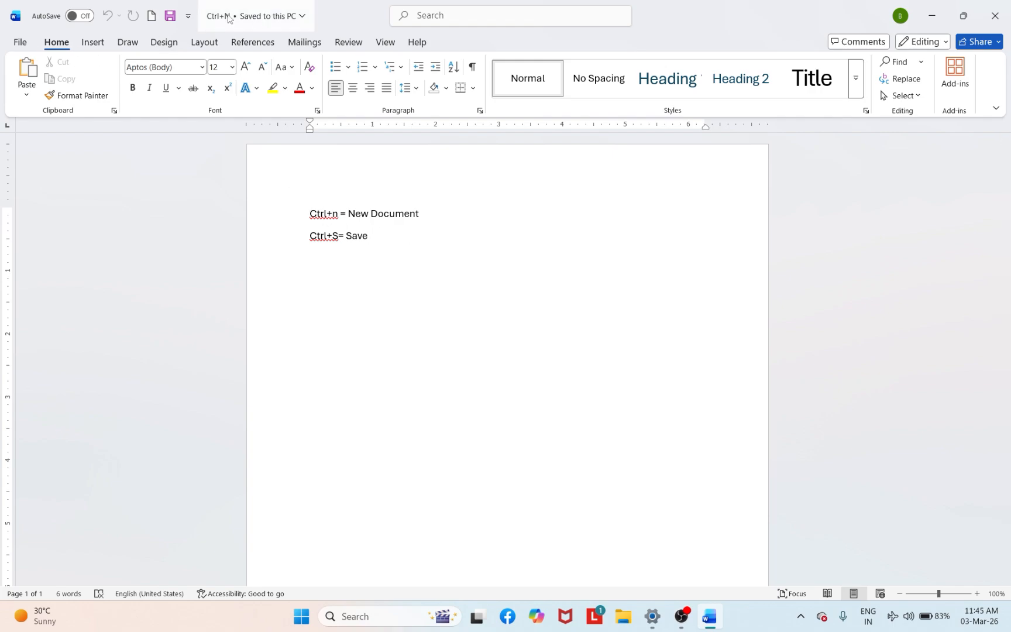
Step: View the Save As locations on This PC and return to the document without saving
{"action": "left_click", "coordinate": [14, 47]}
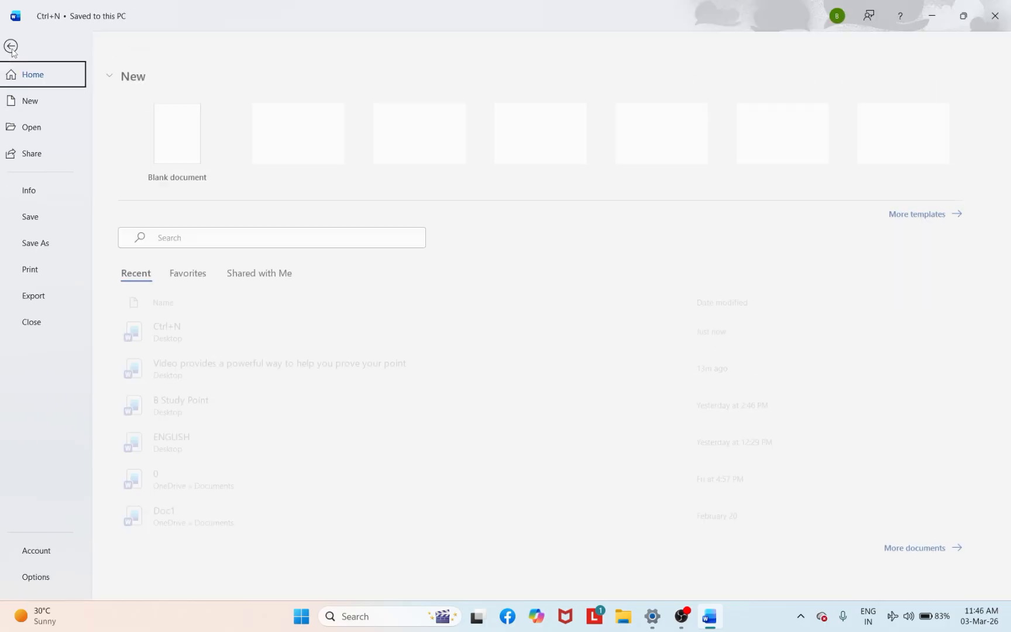
{"action": "left_click", "coordinate": [41, 245]}
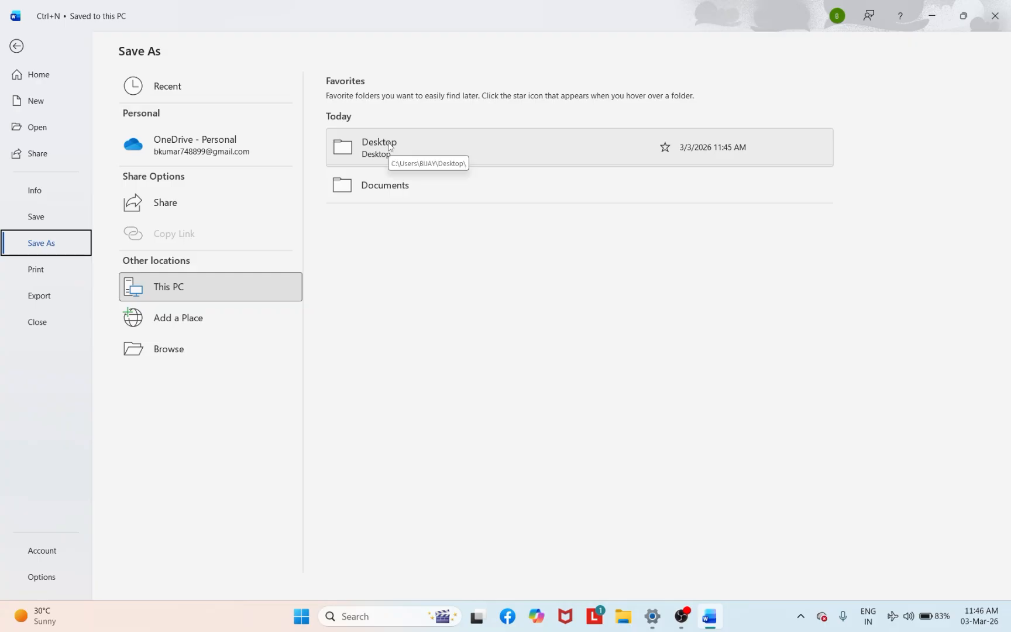
{"action": "left_click", "coordinate": [15, 46]}
Step: Add the line "Ctrl+o = Open" in a new paragraph below the Save line
{"action": "key", "text": "Return"}
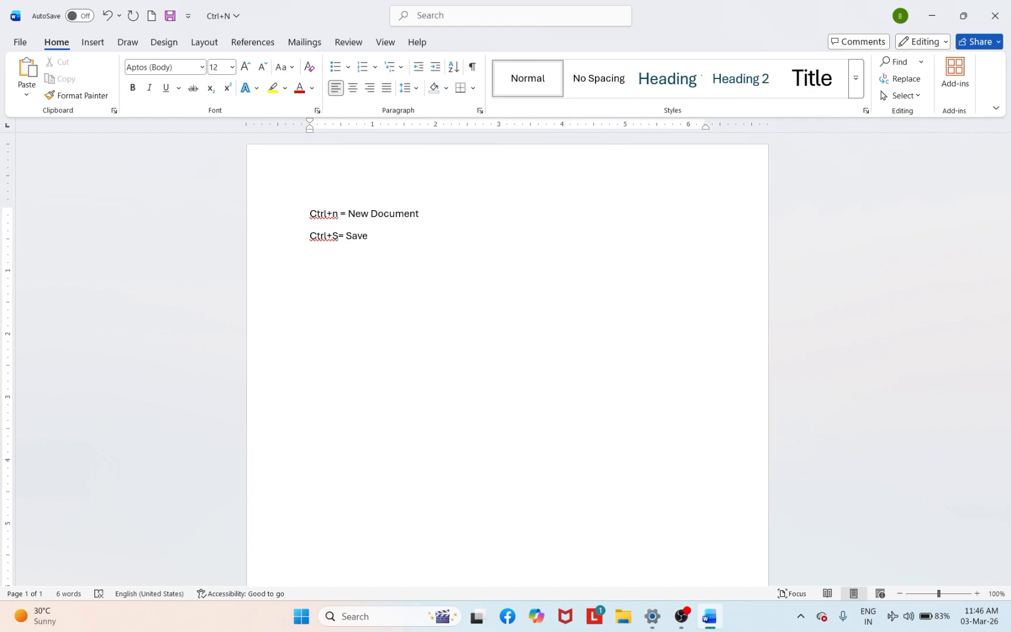
{"action": "type", "text": "Ctrl+o = Open"}
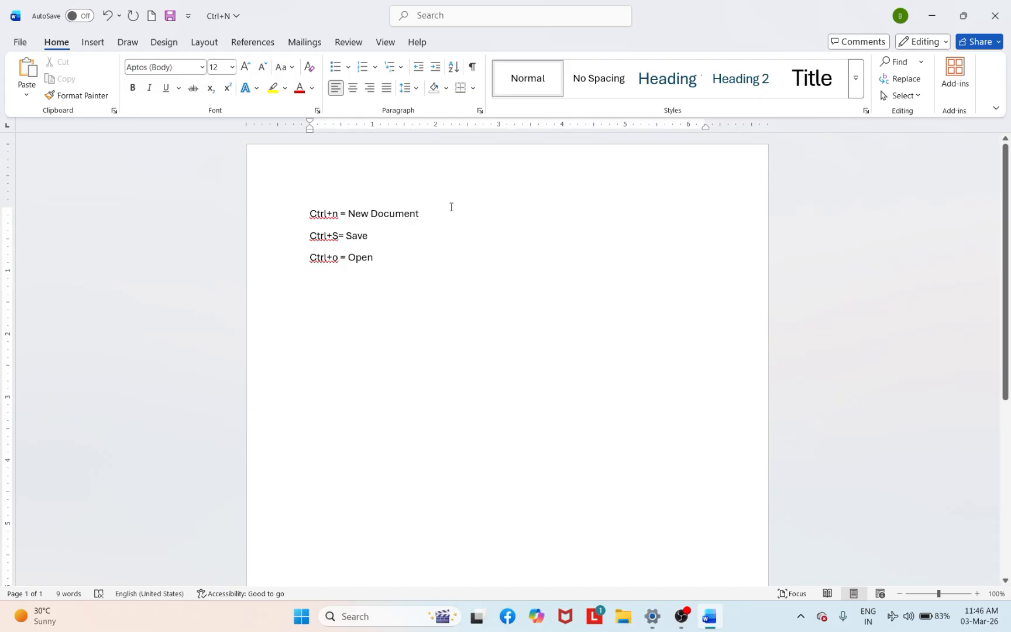
{"action": "left_click", "coordinate": [407, 233]}
{"action": "left_click", "coordinate": [450, 200]}
Step: Capitalize the shortcut letter in the Open line so it reads "Ctrl+O = Open"
{"action": "left_click", "coordinate": [387, 260]}
{"action": "key", "text": "BackSpace"}
{"action": "type", "text": "O"}
{"action": "left_click", "coordinate": [376, 261]}
Step: Try an uppercase N in the New Document line and restore it to "Ctrl+n = New Document"
{"action": "left_click", "coordinate": [340, 213]}
{"action": "key", "text": "BackSpace"}
{"action": "type", "text": "N"}
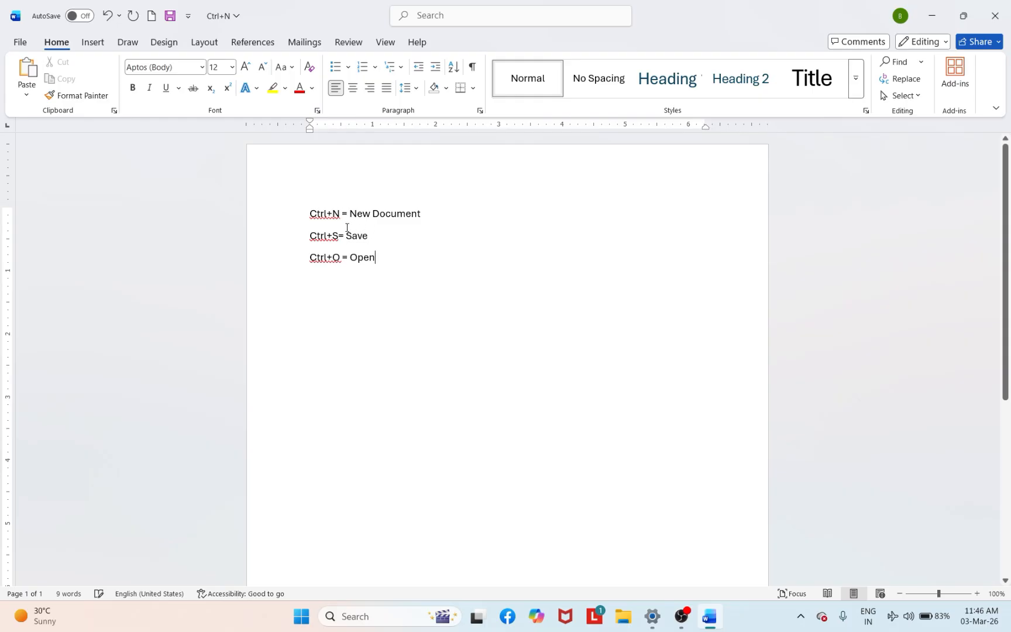
{"action": "type", "text": "n"}
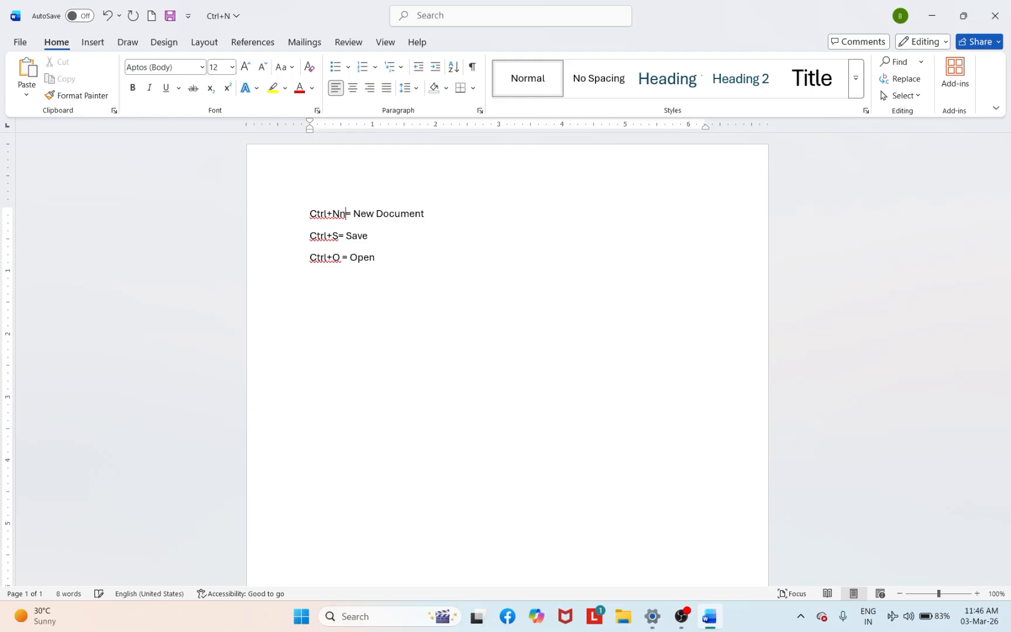
{"action": "key", "text": "BackSpace"}
{"action": "key", "text": "BackSpace"}
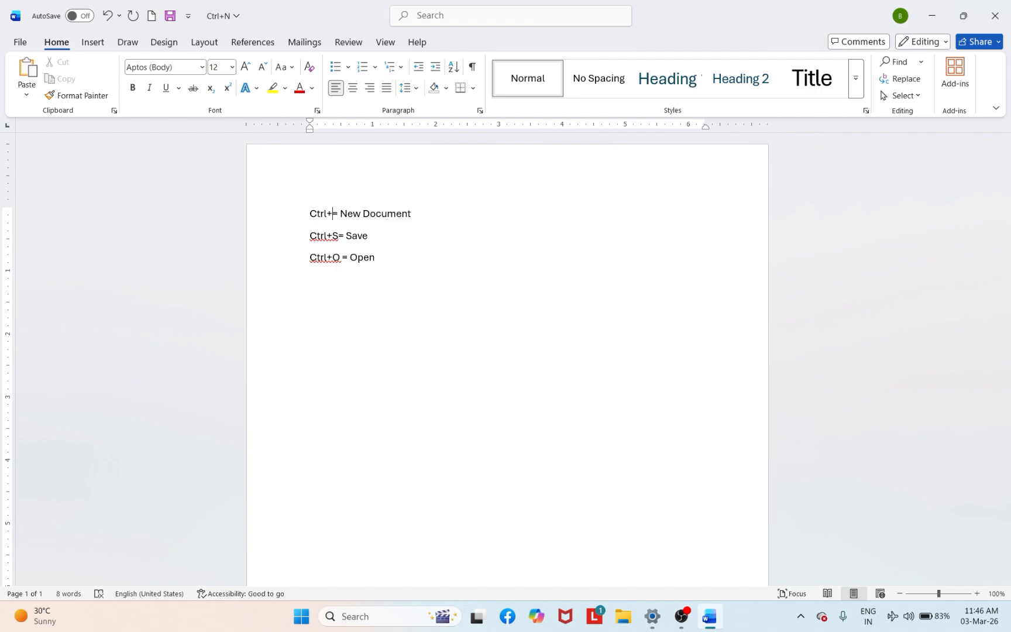
{"action": "type", "text": "n"}
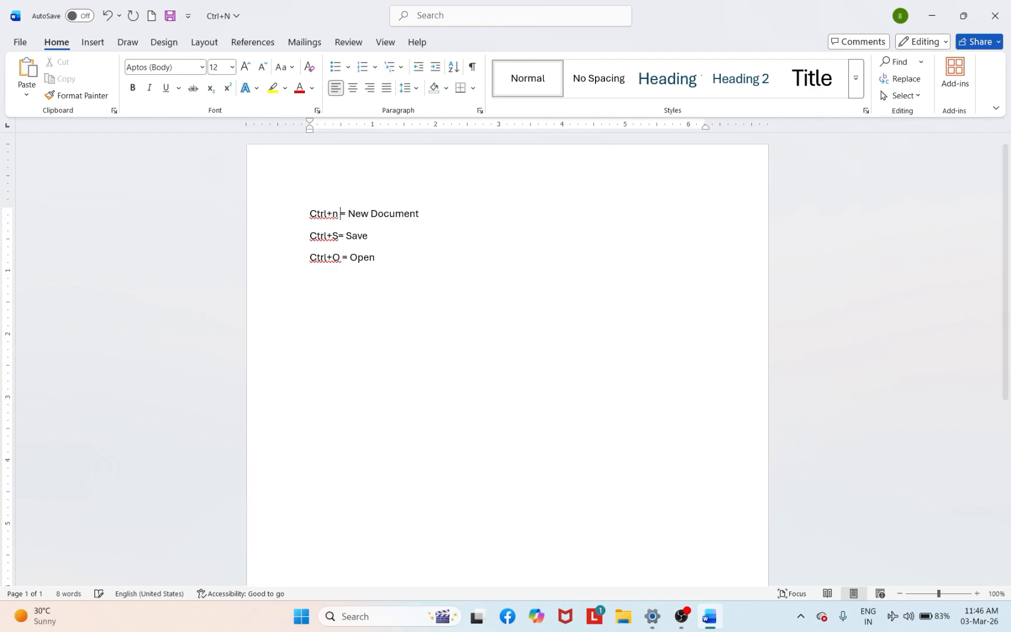
{"action": "left_click", "coordinate": [376, 271]}
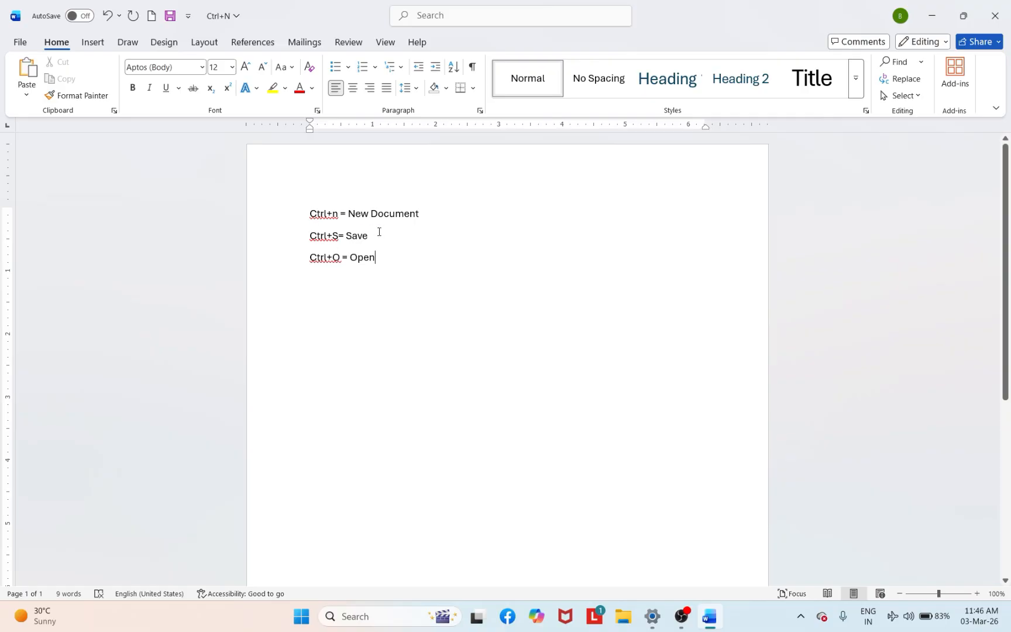
Step: Highlight the New Document and Save lines, look at the Ctrl+N file on the desktop and return to the document
{"action": "left_click_drag", "start_coordinate": [308, 211], "coordinate": [361, 237]}
{"action": "left_click", "coordinate": [932, 16]}
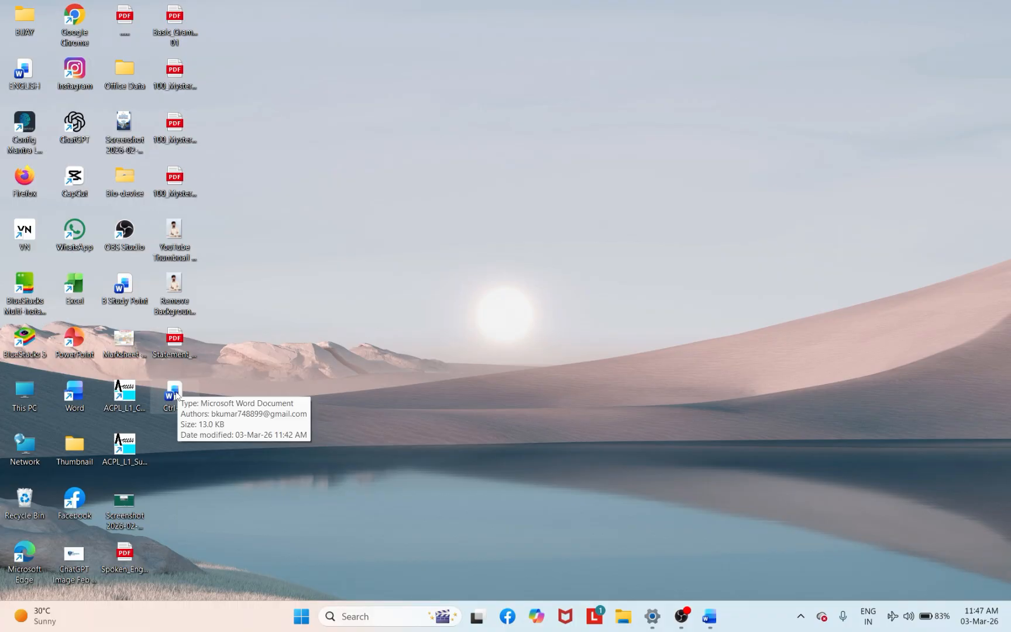
{"action": "mouse_move", "coordinate": [709, 616]}
{"action": "left_click", "coordinate": [715, 566]}
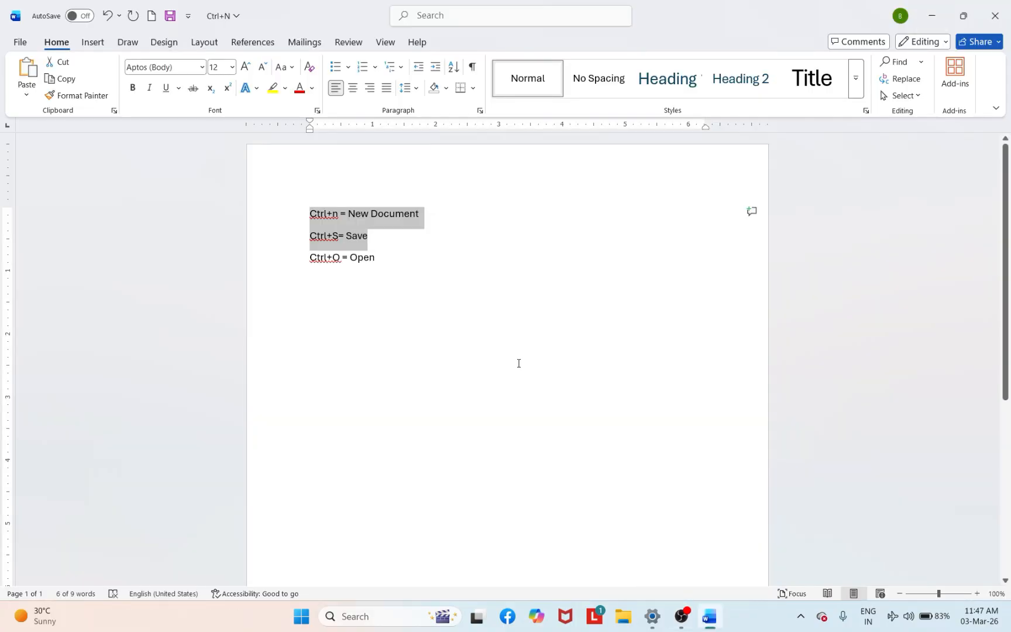
{"action": "left_click", "coordinate": [380, 235]}
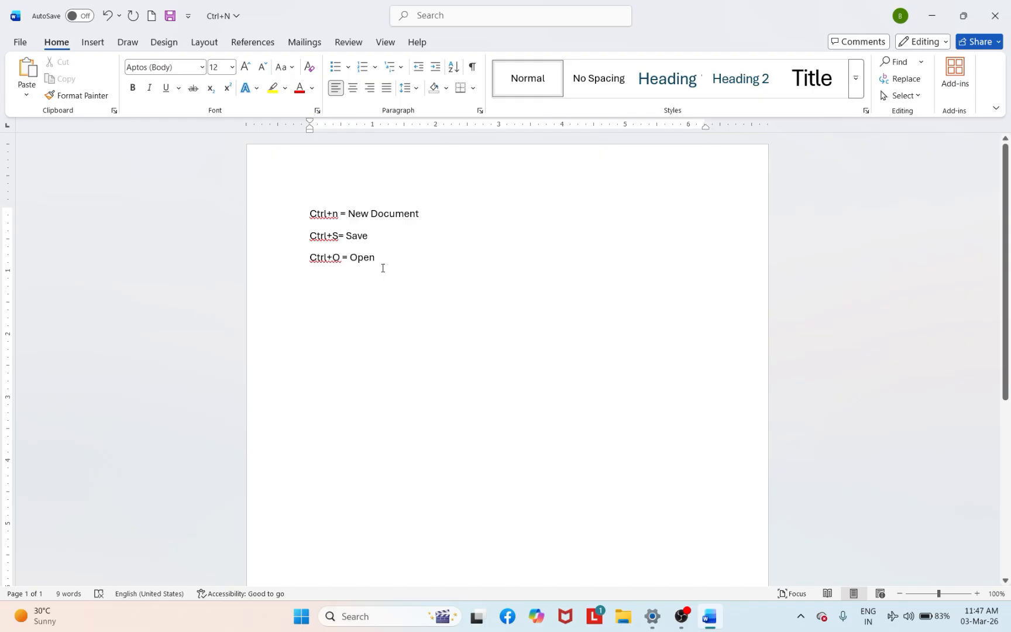
Step: View the file start page and the desktop, and return to the Ctrl+N document with nothing selected
{"action": "left_click", "coordinate": [20, 45]}
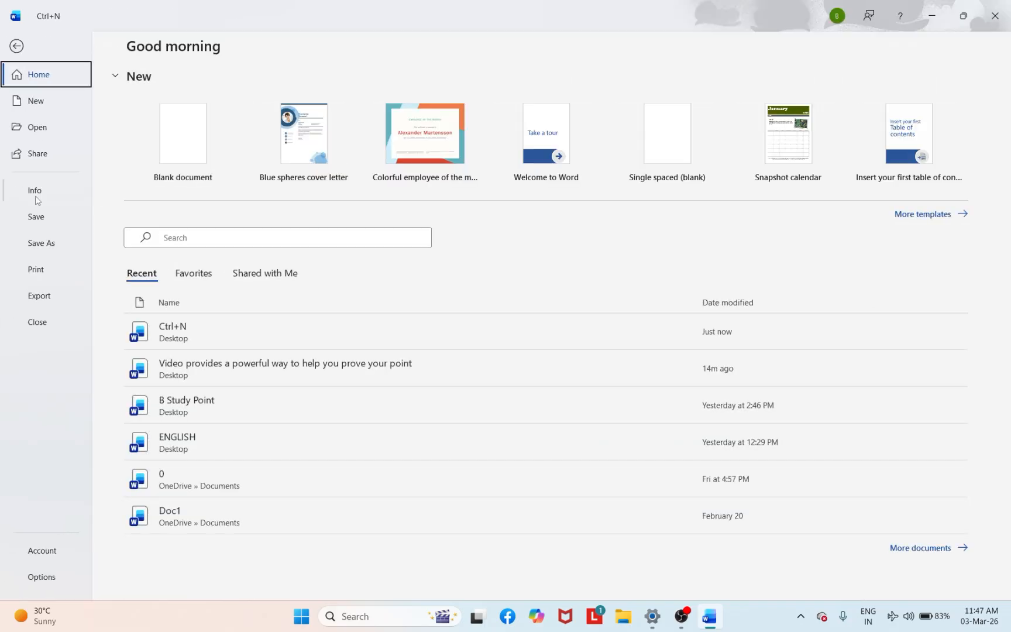
{"action": "left_click", "coordinate": [929, 11]}
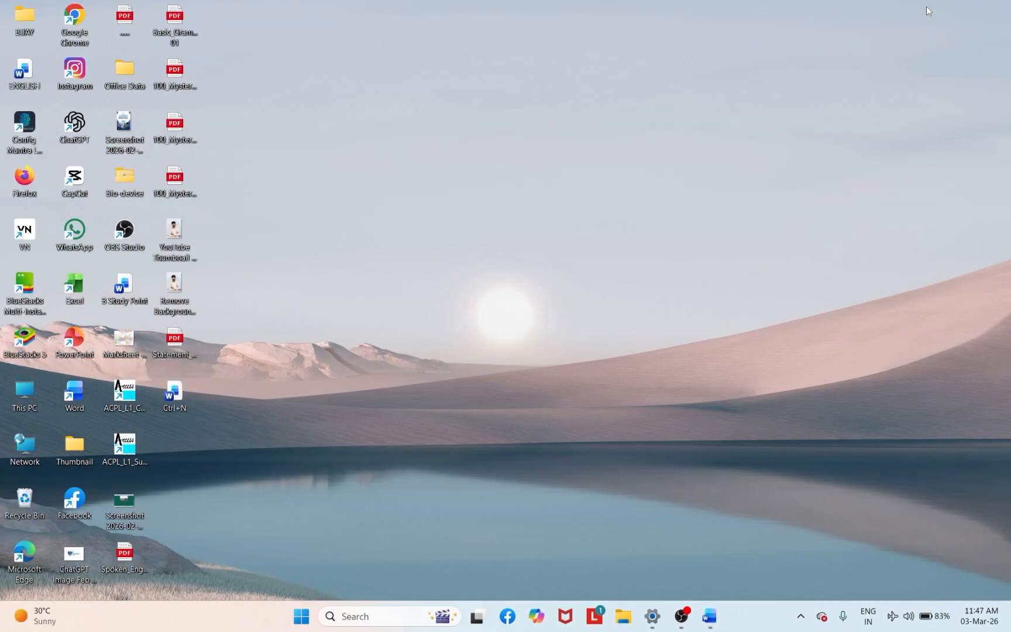
{"action": "double_click", "coordinate": [174, 392]}
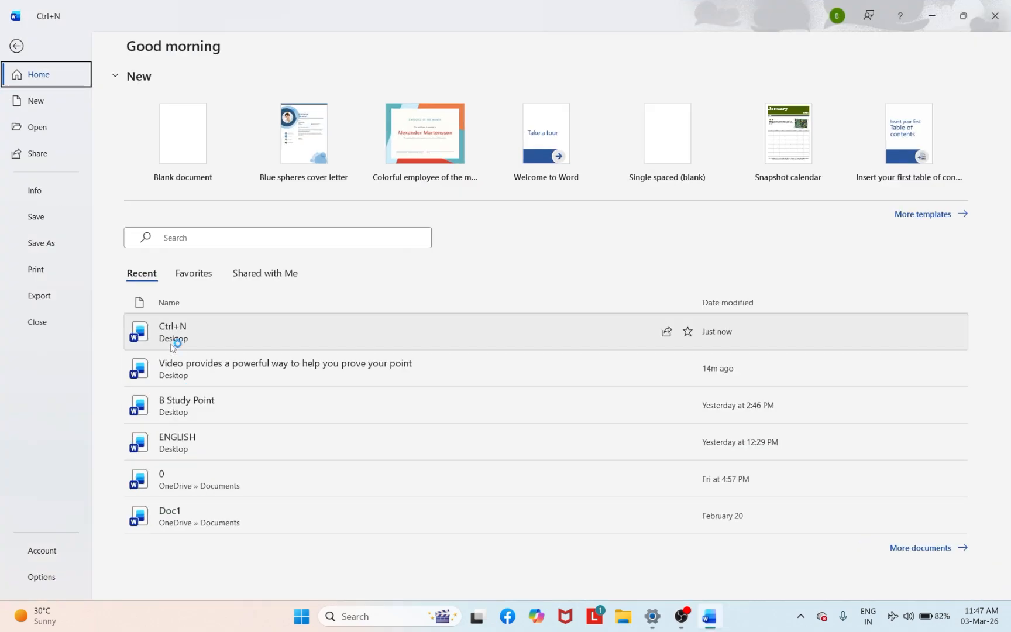
{"action": "left_click", "coordinate": [208, 340]}
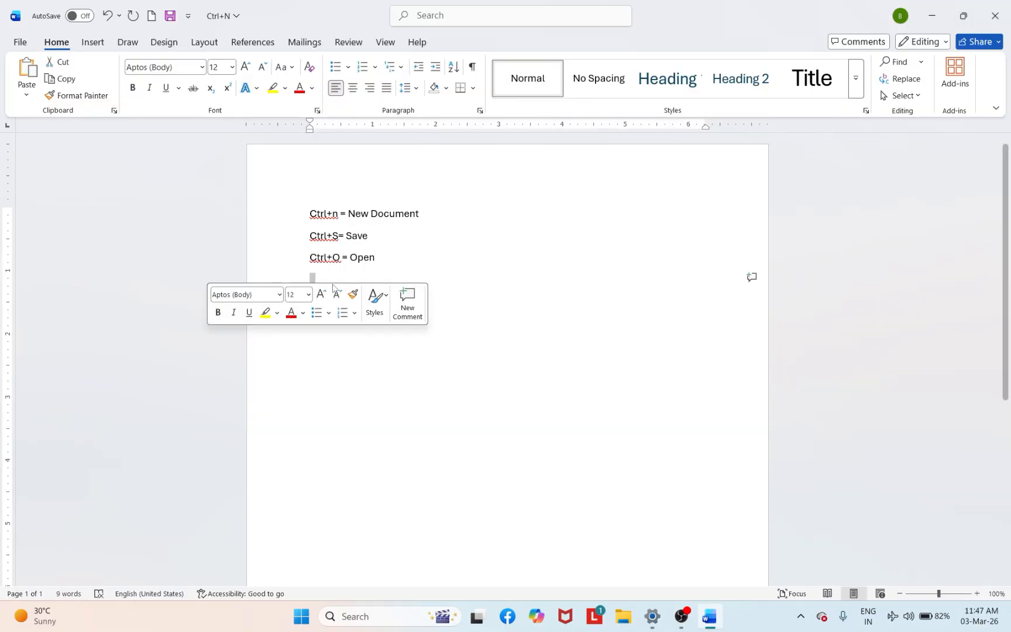
{"action": "left_click", "coordinate": [436, 250]}
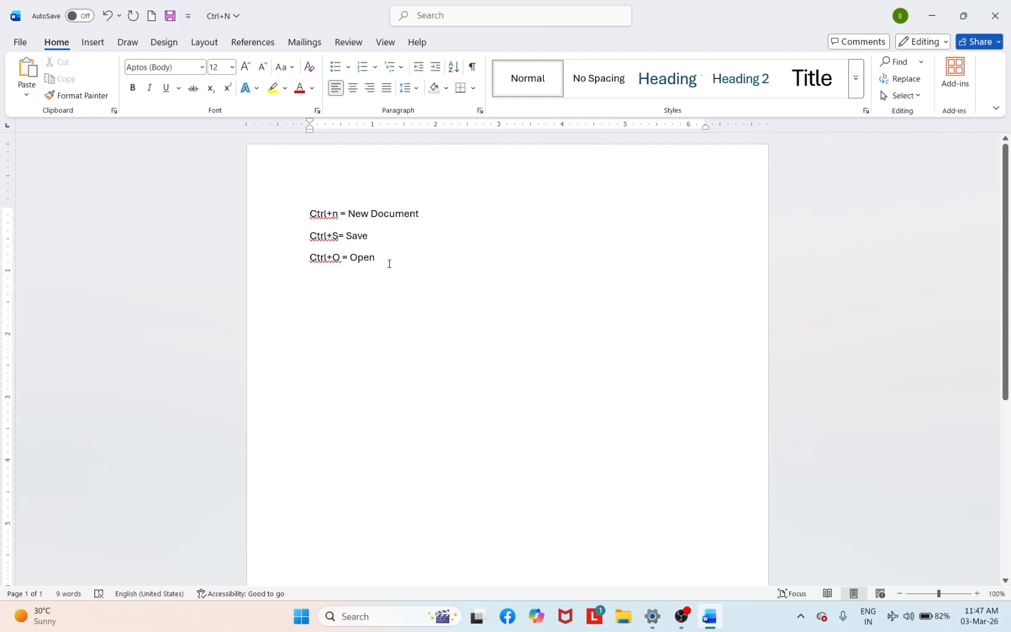
Step: Save the edited shortcut list in the existing Ctrl+N file and close the document
{"action": "left_click", "coordinate": [20, 43]}
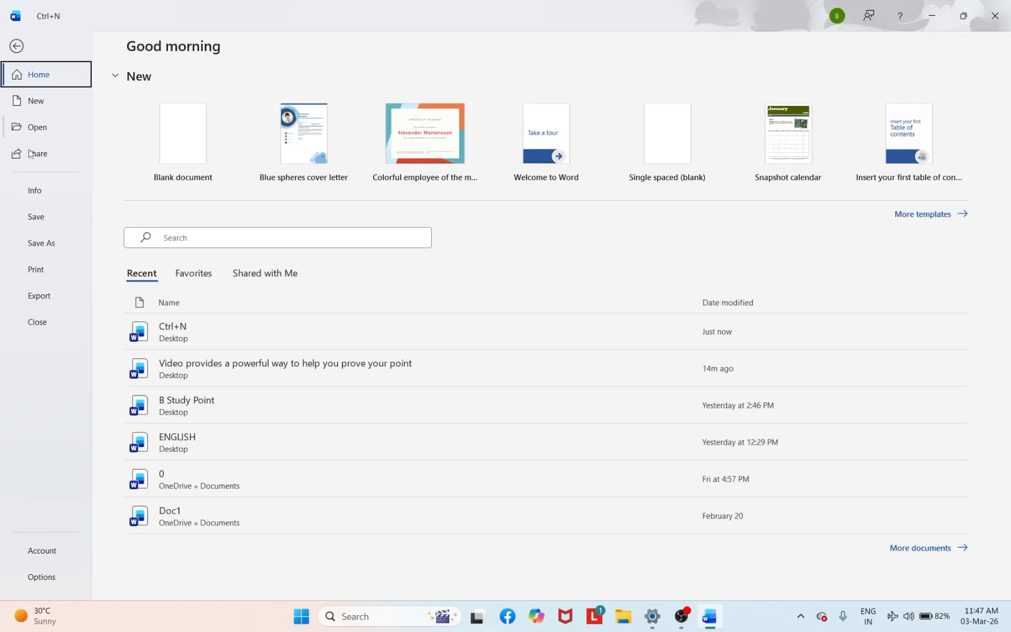
{"action": "left_click", "coordinate": [31, 216]}
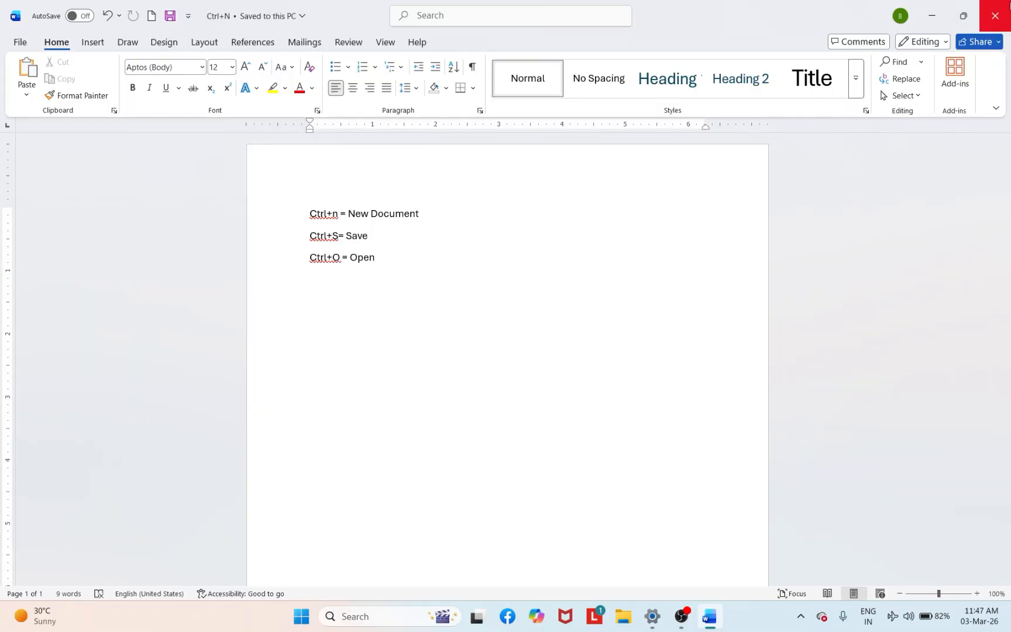
{"action": "left_click", "coordinate": [1004, 7]}
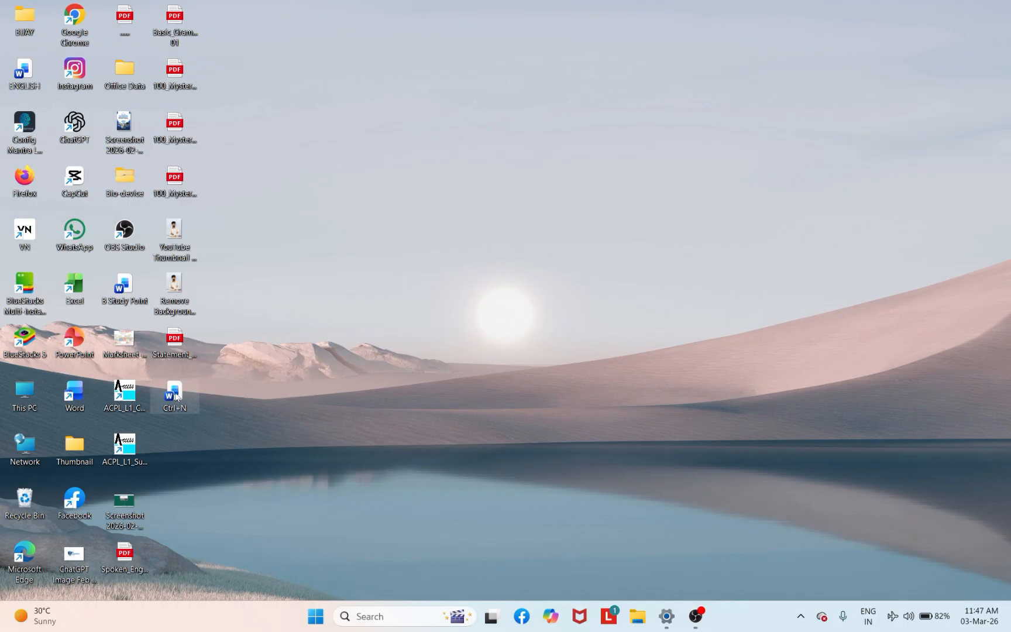
Step: Reopen the Ctrl+N document from the desktop and add the line "Ctrl+A = Select All" below the Open line
{"action": "double_click", "coordinate": [175, 393]}
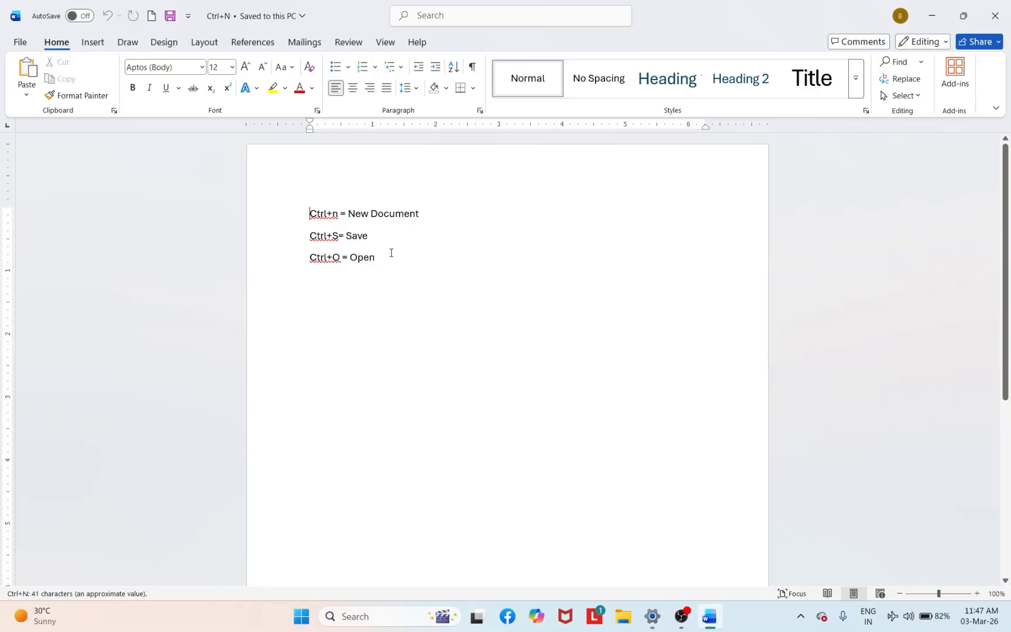
{"action": "key", "text": "Return"}
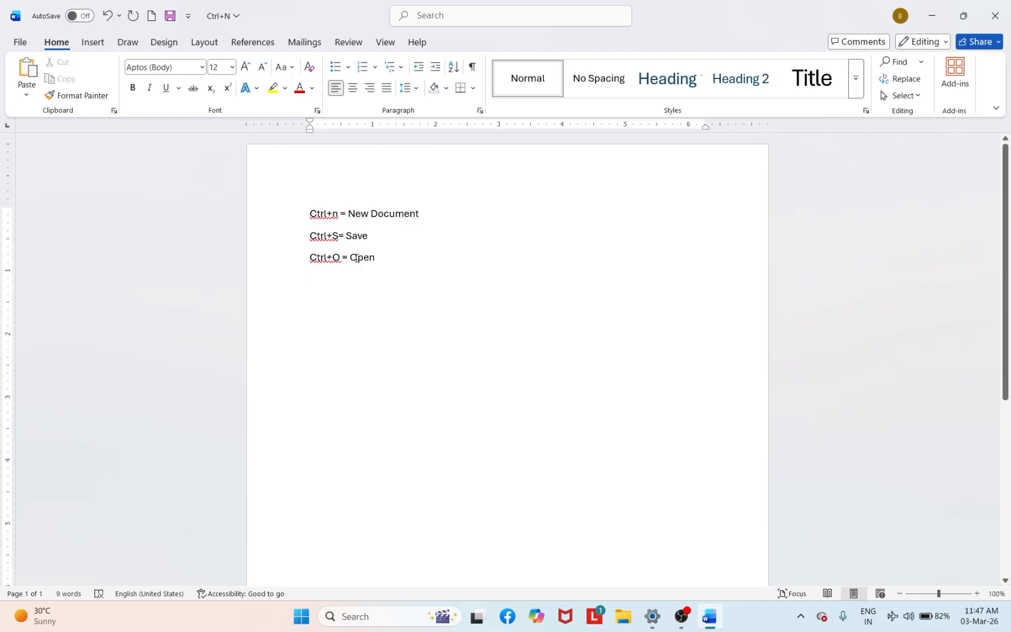
{"action": "type", "text": "C"}
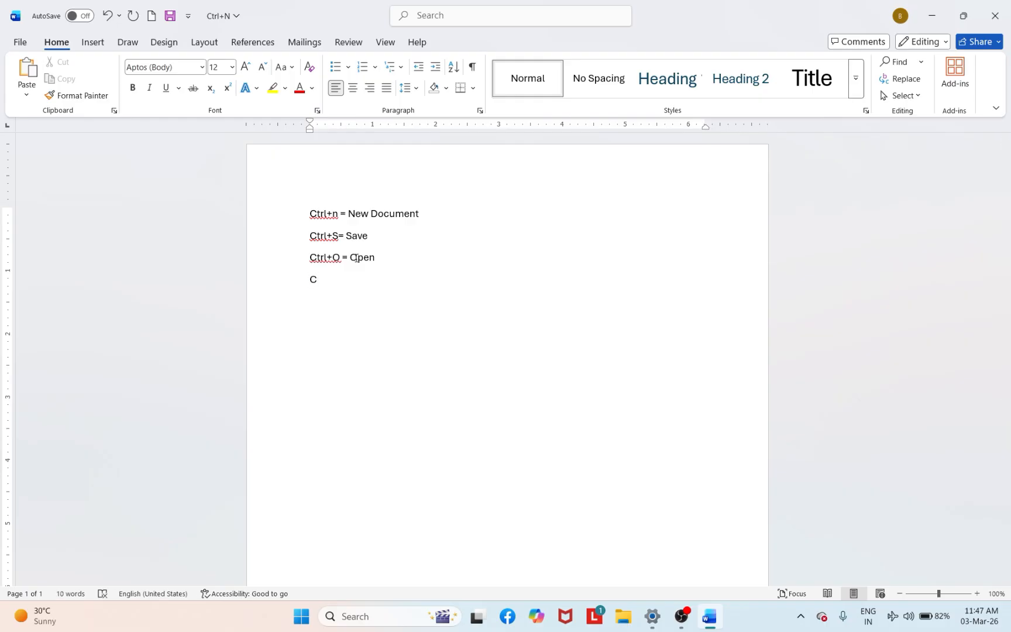
{"action": "type", "text": "trl"}
{"action": "key", "text": "shift+Right"}
{"action": "key", "text": "shift+Left"}
{"action": "type", "text": "+A = Select All"}
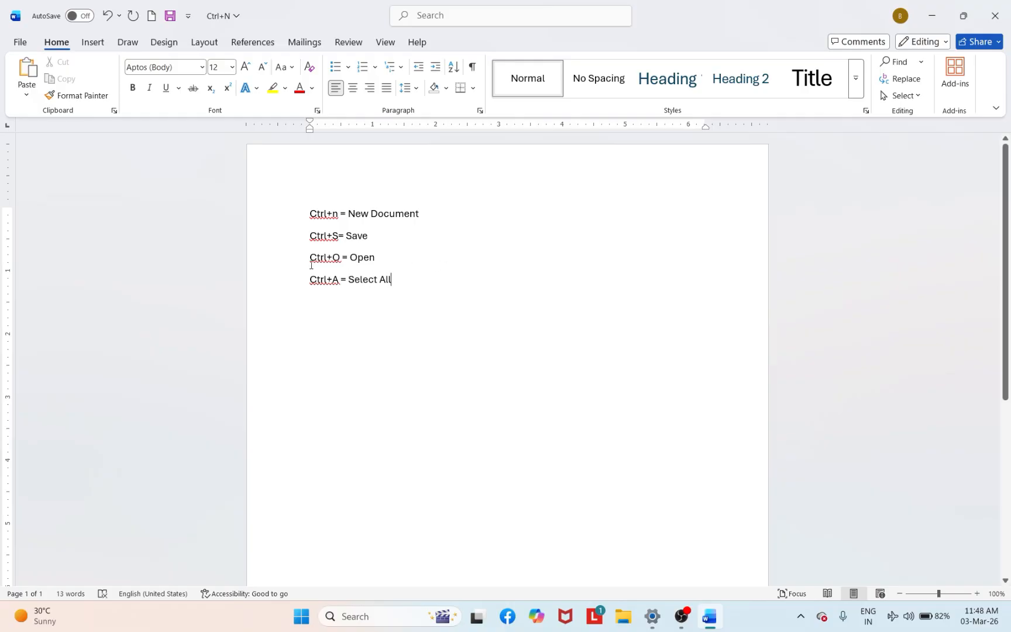
Step: Save a copy of the document to the Desktop as a Word Document named Ctrl+A
{"action": "left_click", "coordinate": [21, 43]}
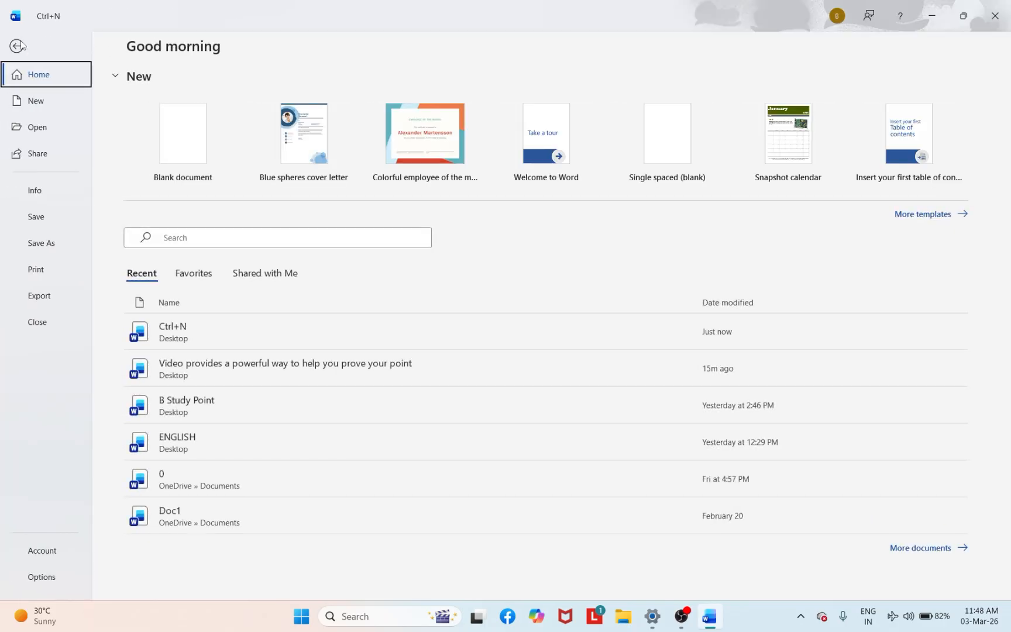
{"action": "left_click", "coordinate": [42, 245]}
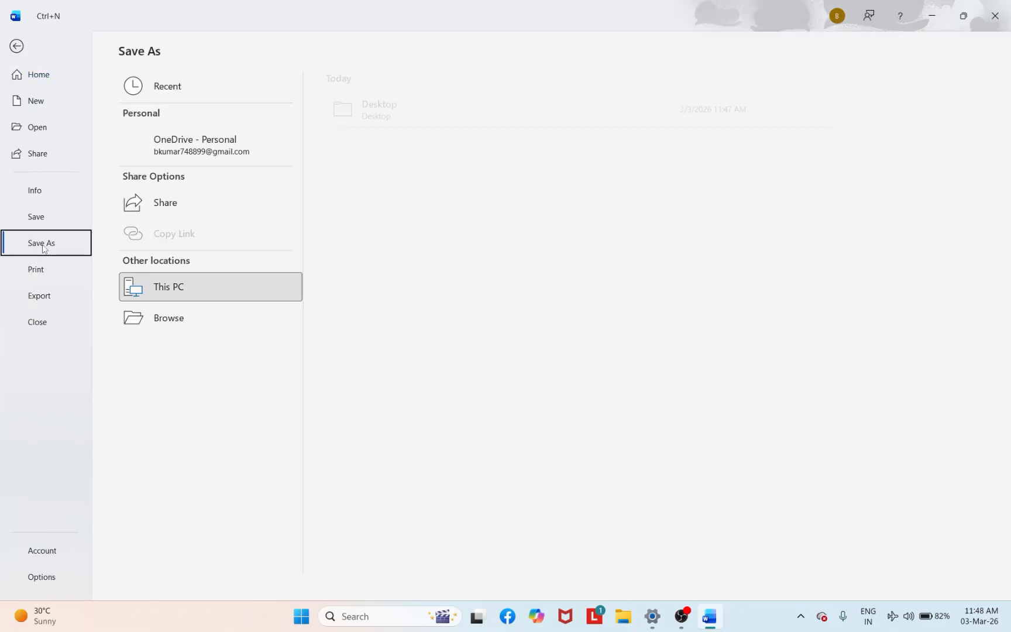
{"action": "left_click", "coordinate": [379, 153]}
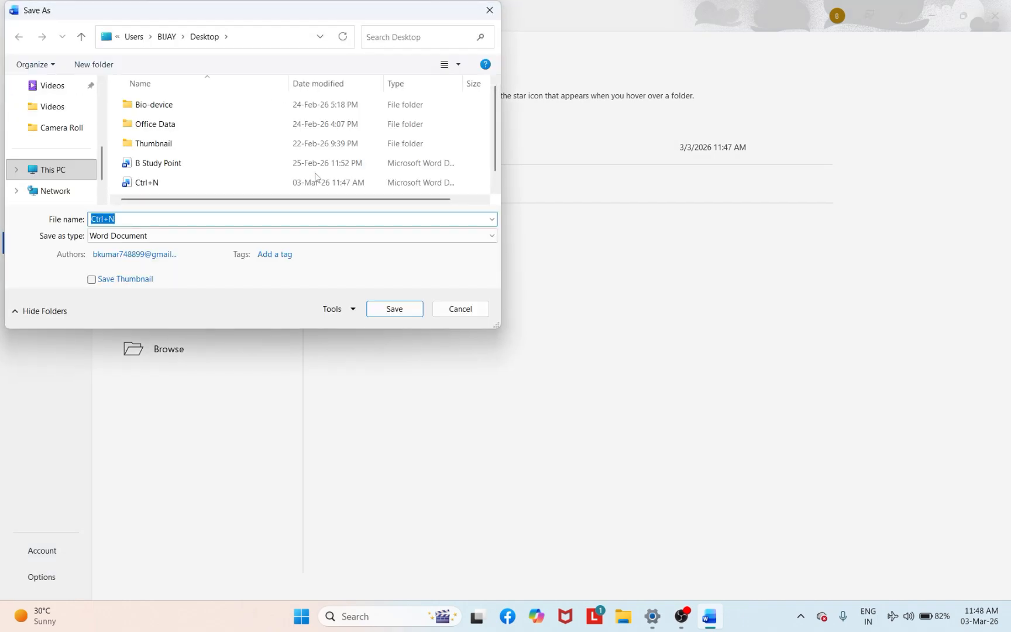
{"action": "left_click", "coordinate": [150, 218]}
{"action": "key", "text": "BackSpace"}
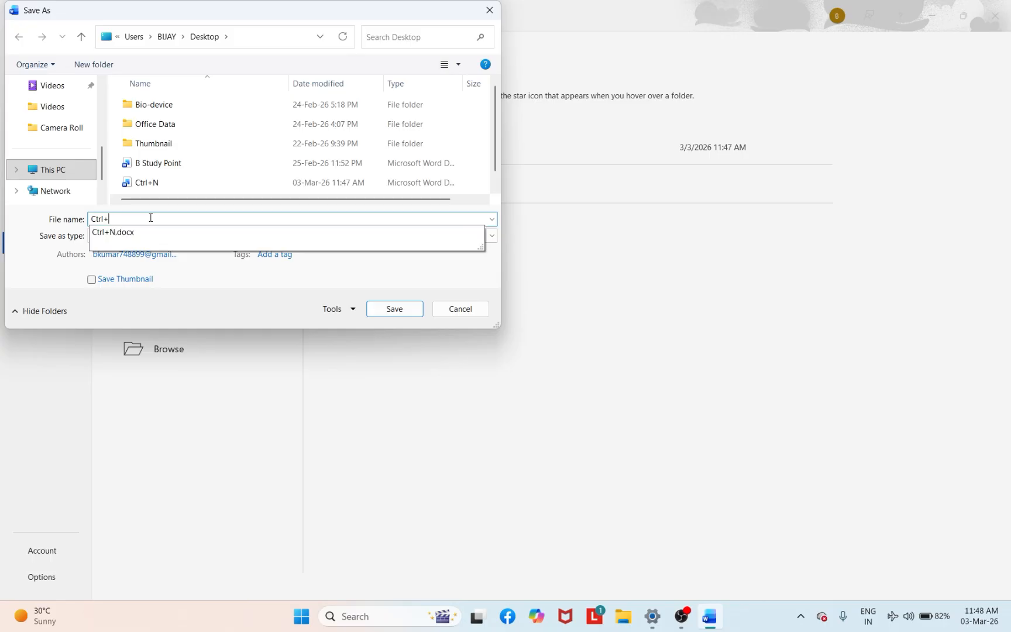
{"action": "type", "text": "A"}
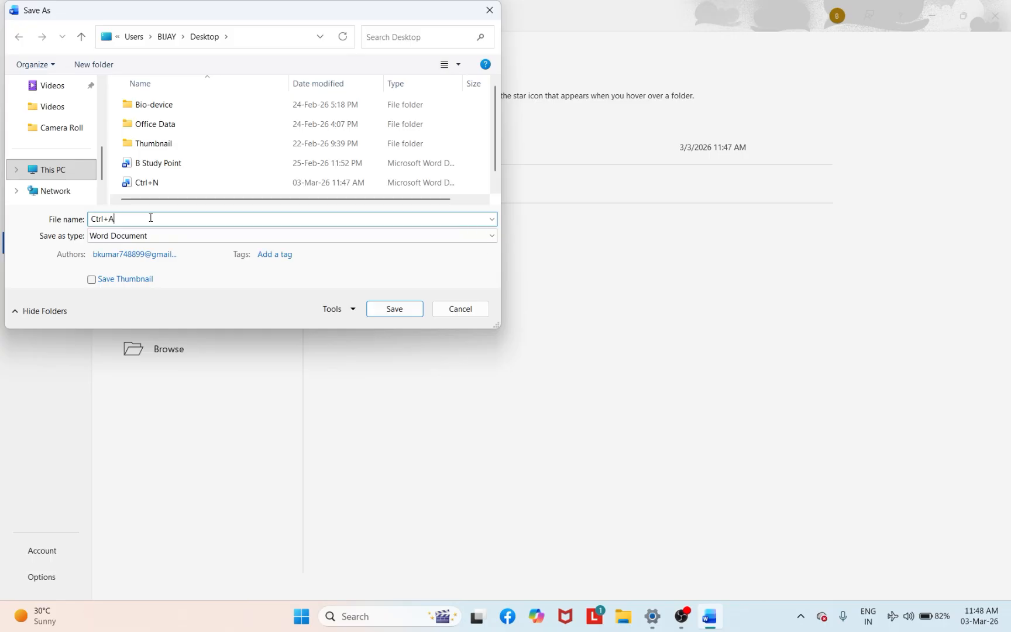
{"action": "left_click", "coordinate": [393, 309]}
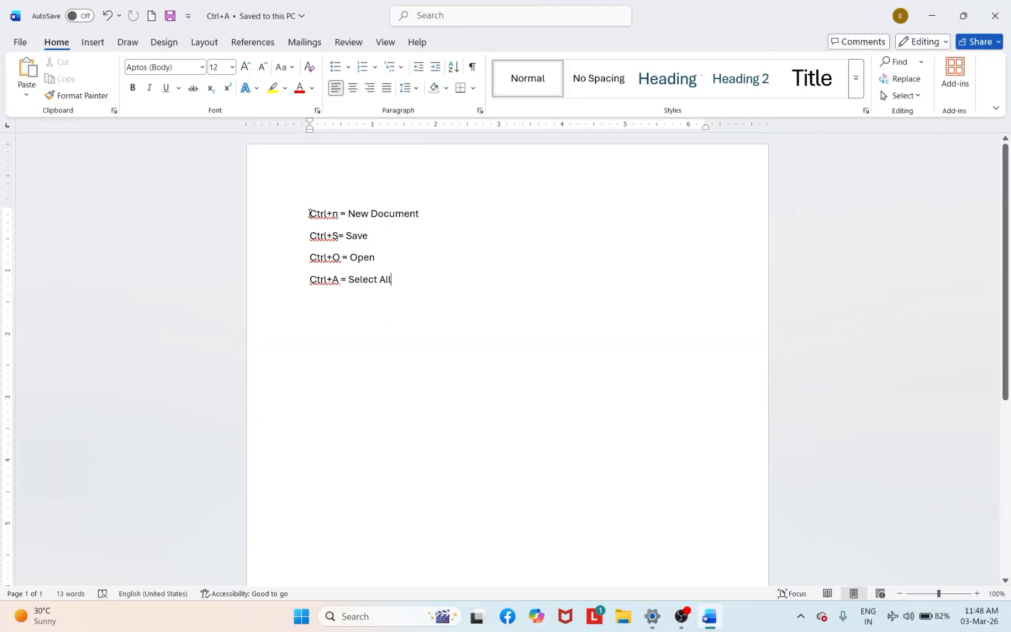
Step: Demonstrate text selection by highlighting the first three lines, part of the first line, and finally all four shortcut lines
{"action": "left_click_drag", "start_coordinate": [309, 213], "coordinate": [379, 267]}
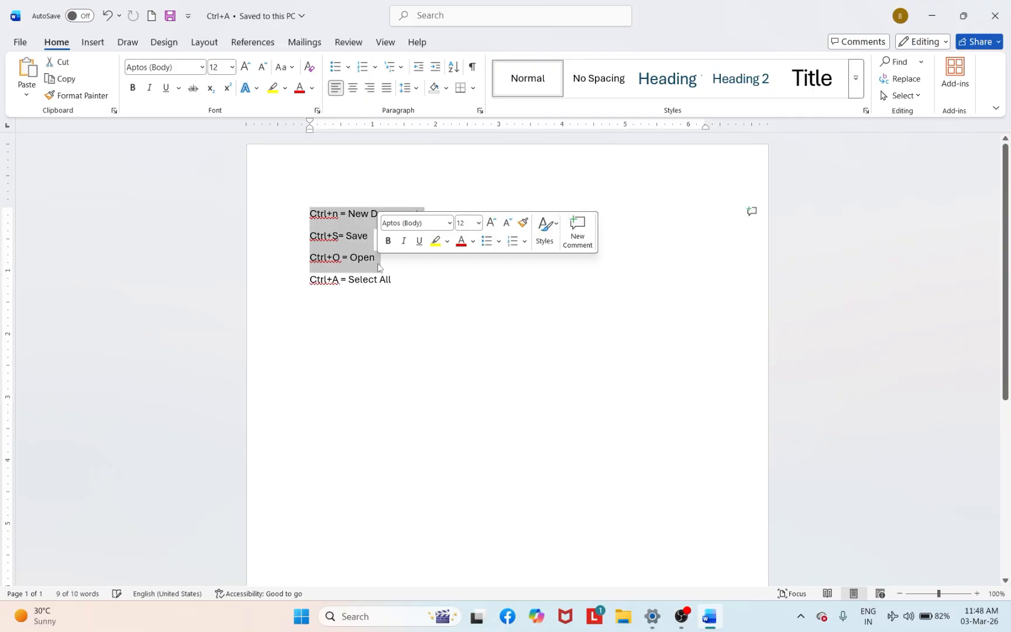
{"action": "double_click", "coordinate": [327, 214]}
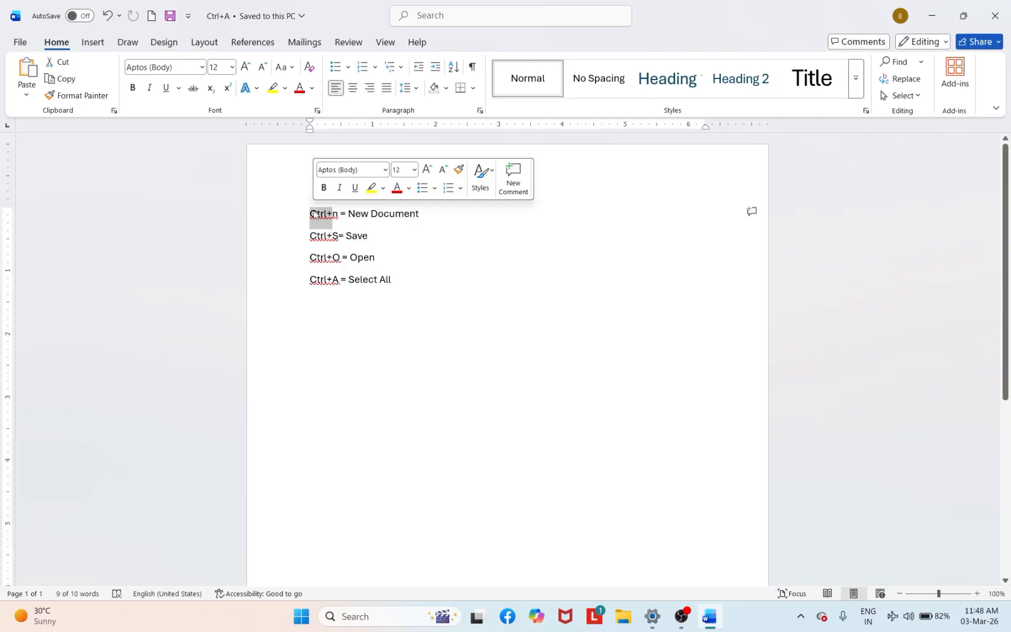
{"action": "mouse_move", "coordinate": [320, 215]}
{"action": "left_mouse_down"}
{"action": "mouse_move", "coordinate": [341, 239]}
{"action": "mouse_move", "coordinate": [315, 219]}
{"action": "left_mouse_up"}
{"action": "left_click_drag", "start_coordinate": [508, 295], "coordinate": [312, 219]}
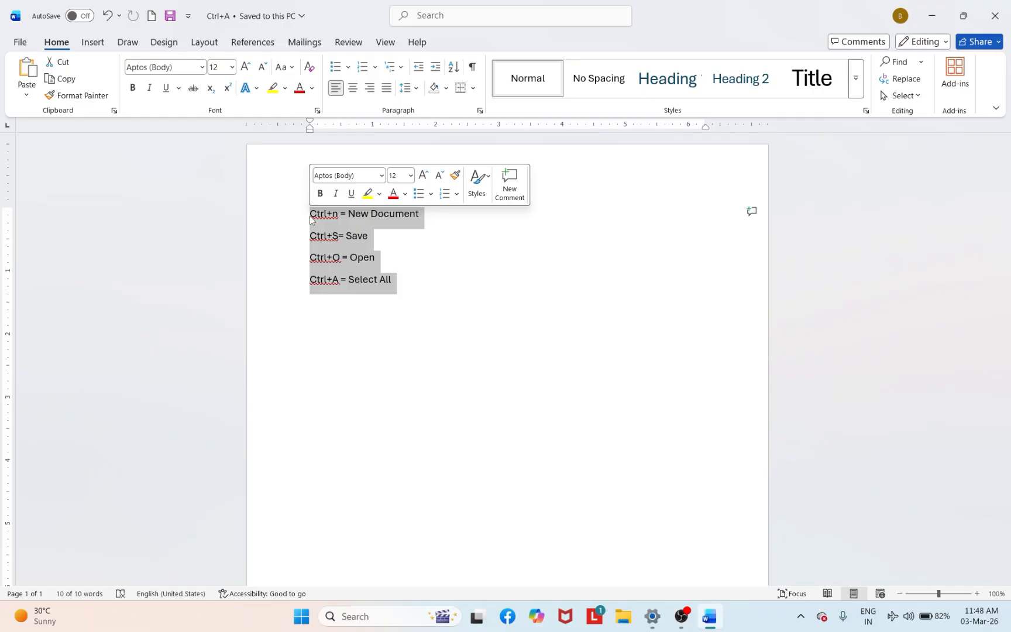
Step: Bring the Ctrl+A document back up from its desktop file and clear the text selection
{"action": "left_click", "coordinate": [934, 17]}
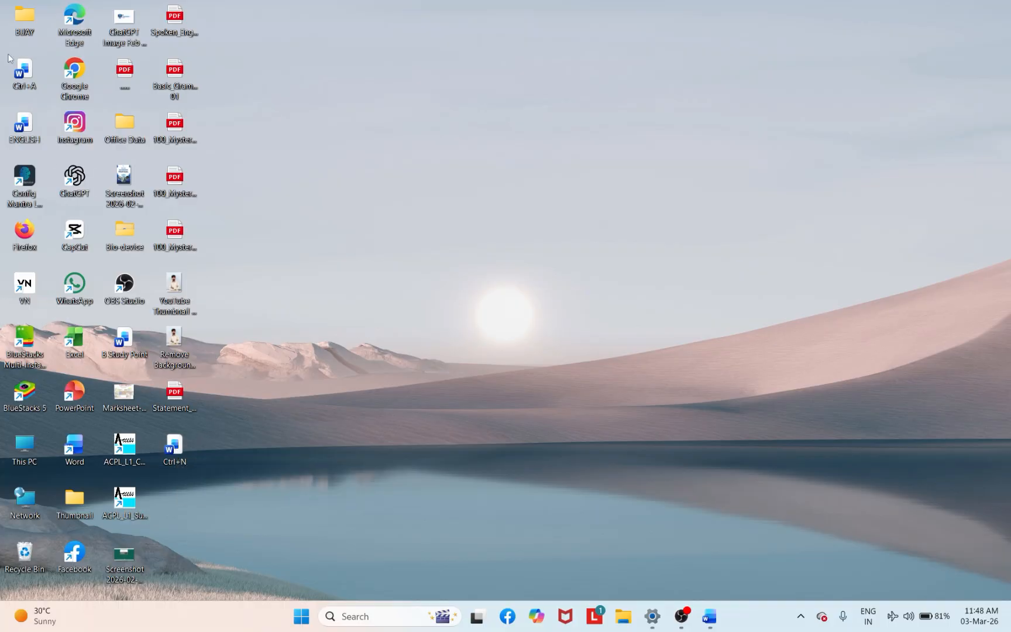
{"action": "double_click", "coordinate": [25, 72]}
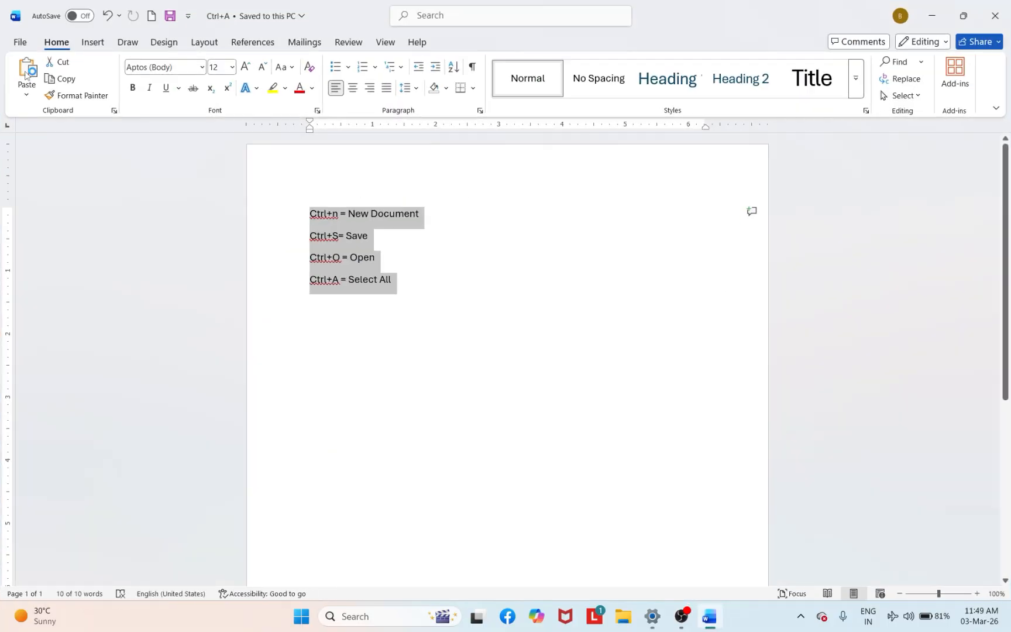
{"action": "left_click", "coordinate": [414, 272]}
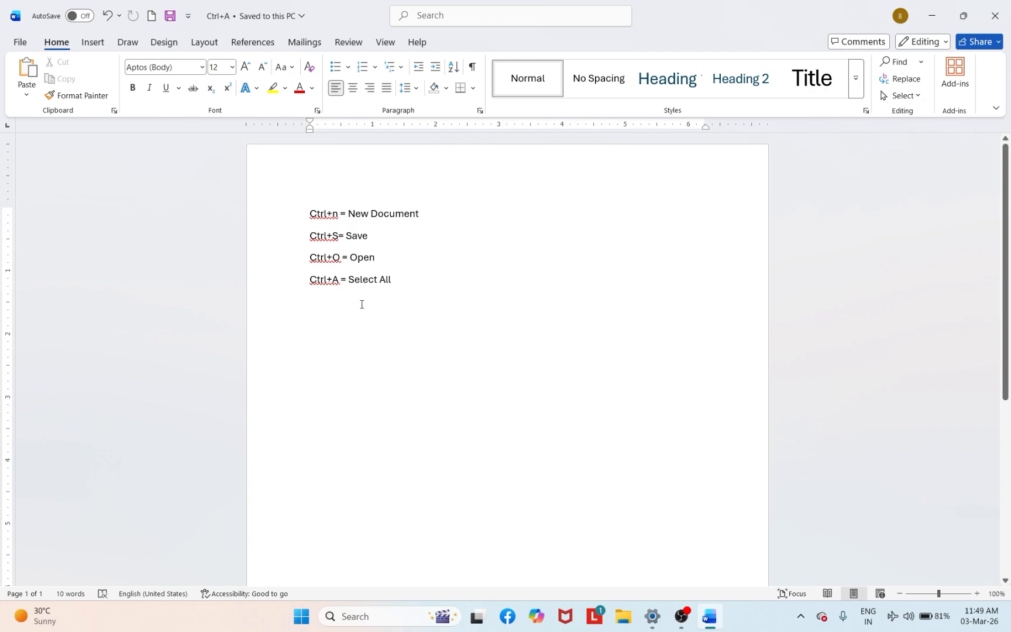
Step: Close the Ctrl+A document, open the original Ctrl+N file from the desktop to compare its contents, and close it
{"action": "left_click", "coordinate": [994, 16]}
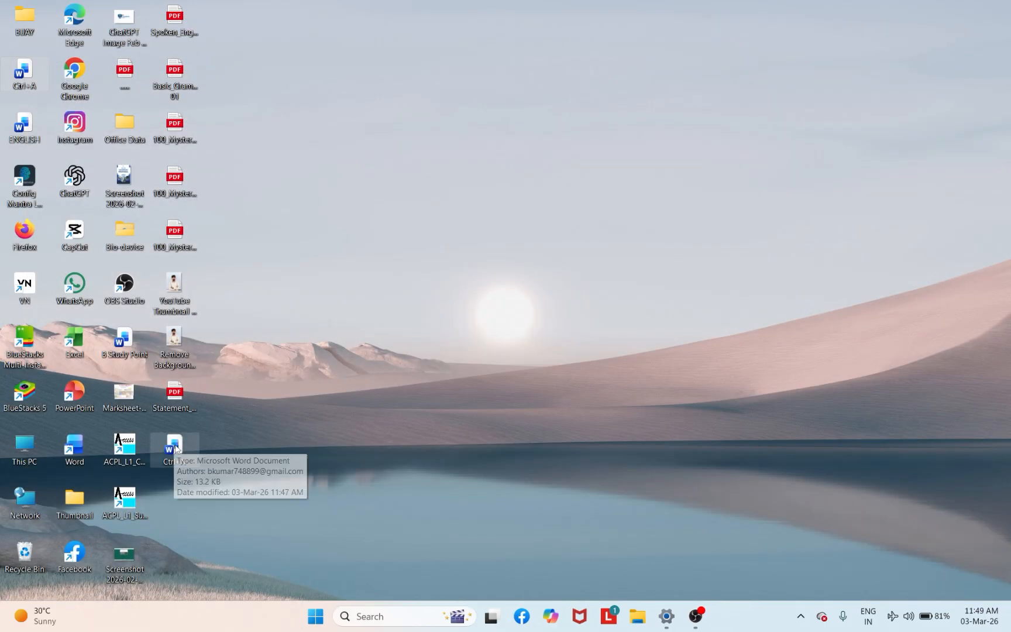
{"action": "double_click", "coordinate": [175, 448]}
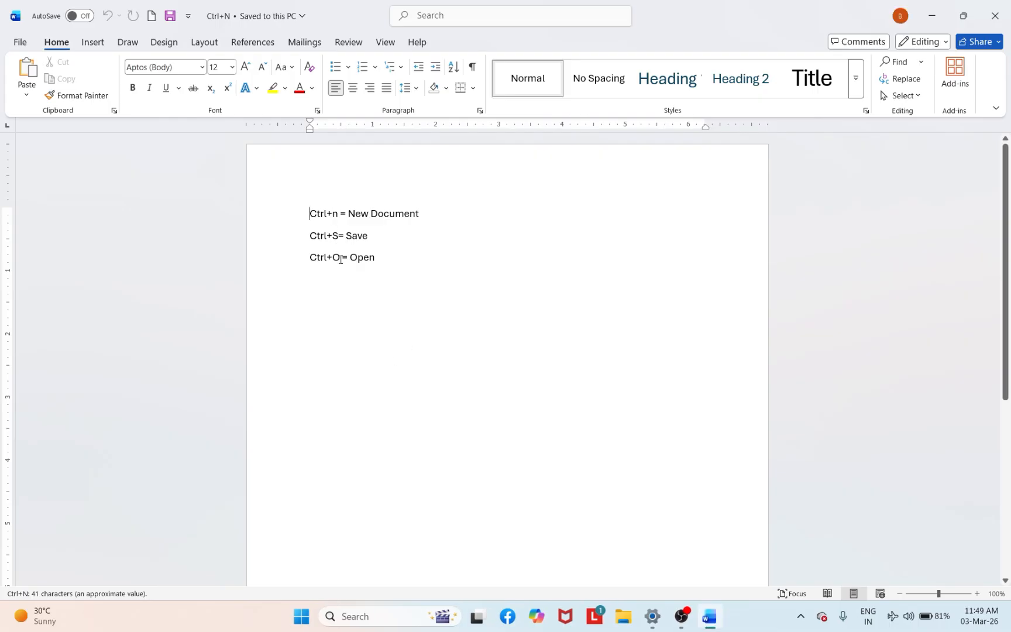
{"action": "left_click", "coordinate": [1001, 18]}
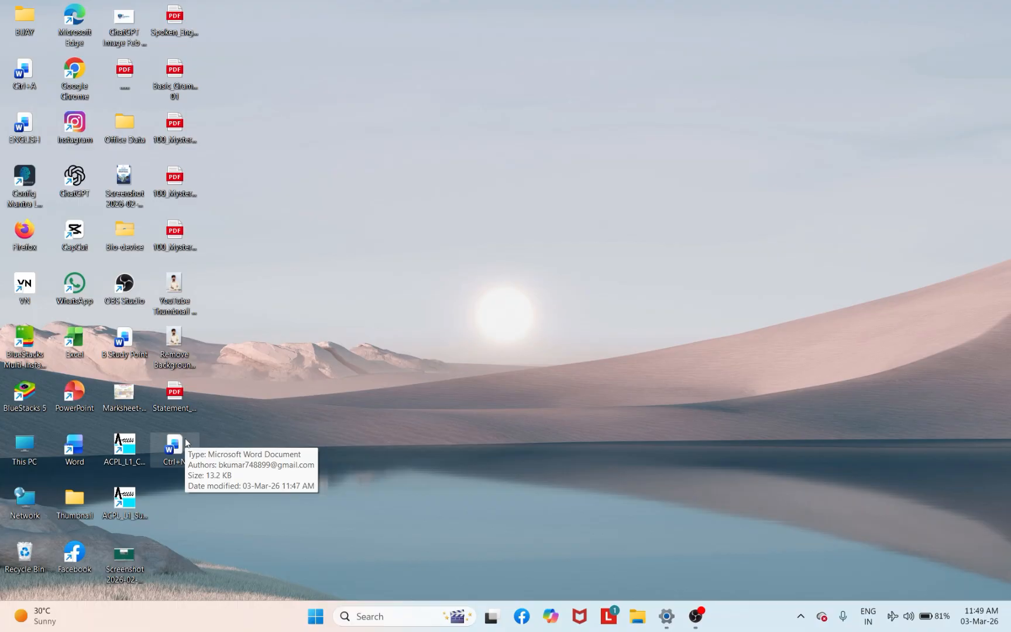
Step: Delete the Ctrl+A document from the desktop and open the Ctrl+N document
{"action": "left_click", "coordinate": [28, 71]}
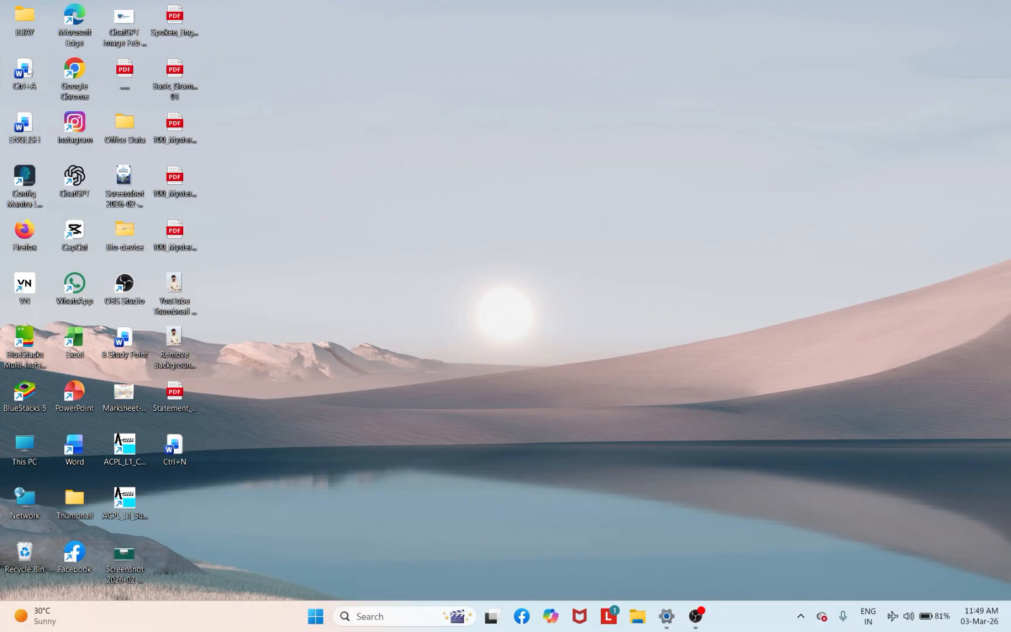
{"action": "key", "text": "Delete"}
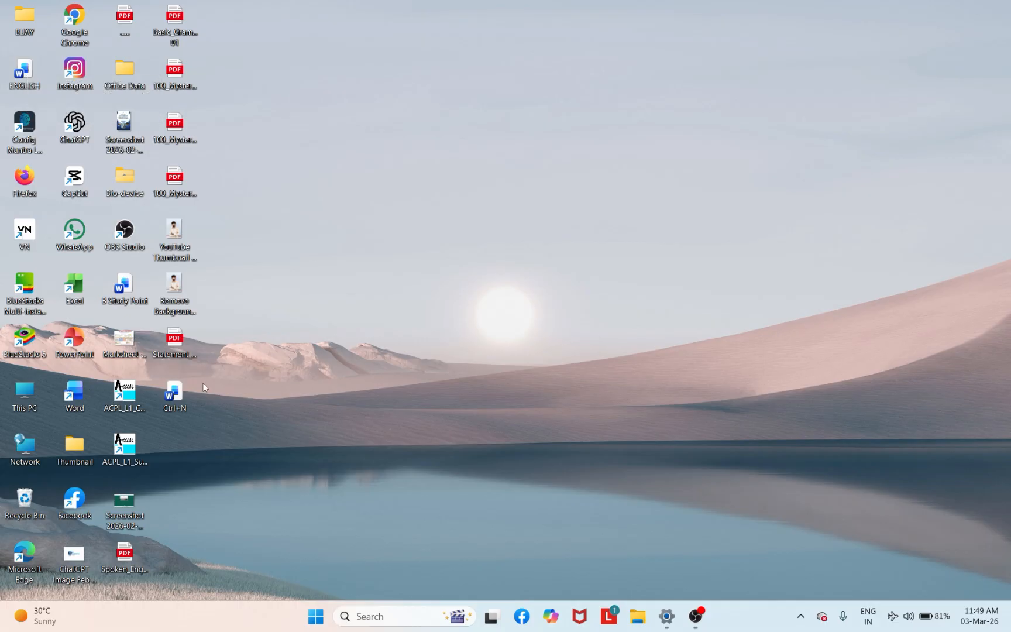
{"action": "double_click", "coordinate": [179, 387]}
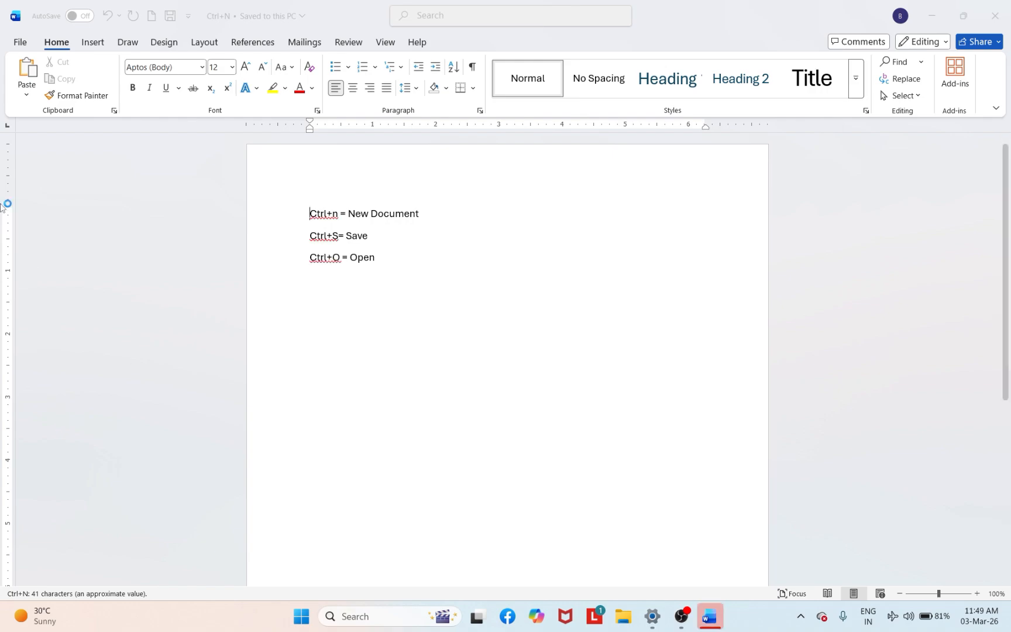
Step: Review the Ctrl+N document's sharing options and its Info page with properties, related dates and people
{"action": "left_click", "coordinate": [20, 42]}
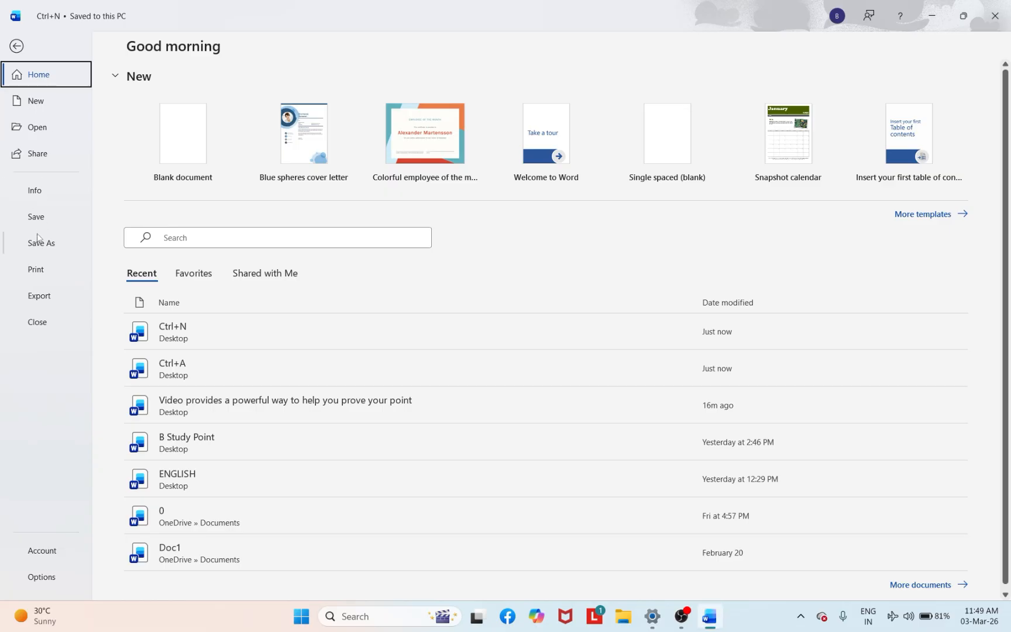
{"action": "left_click", "coordinate": [42, 151]}
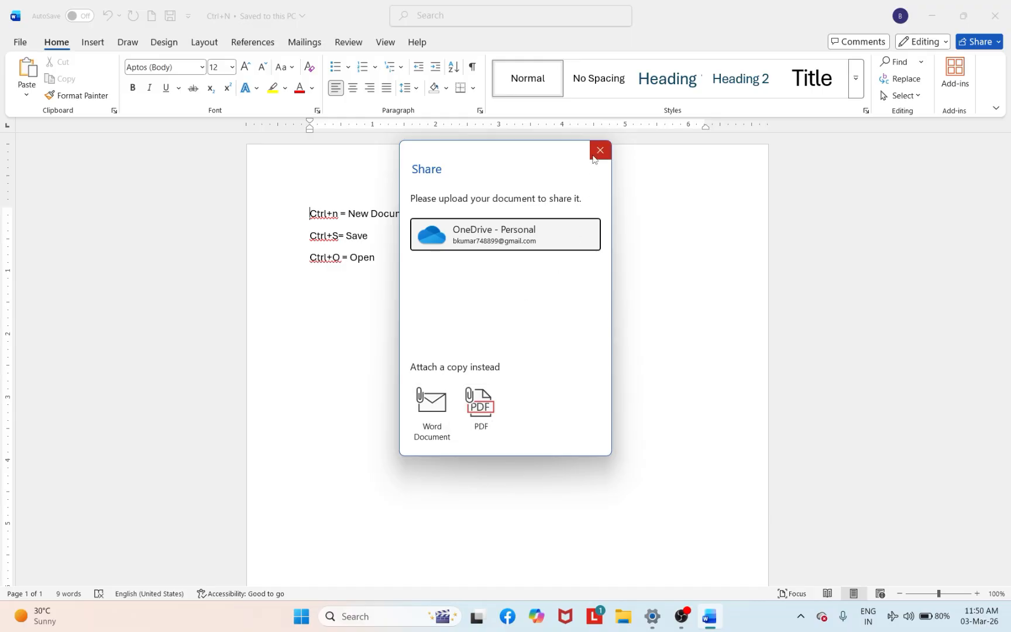
{"action": "left_click", "coordinate": [600, 151]}
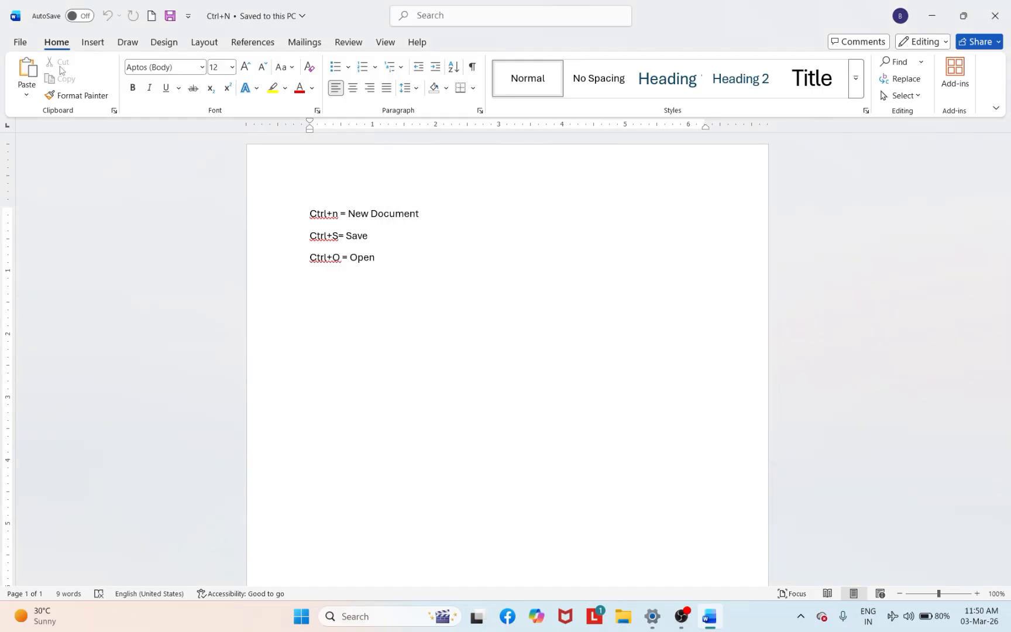
{"action": "left_click", "coordinate": [20, 43]}
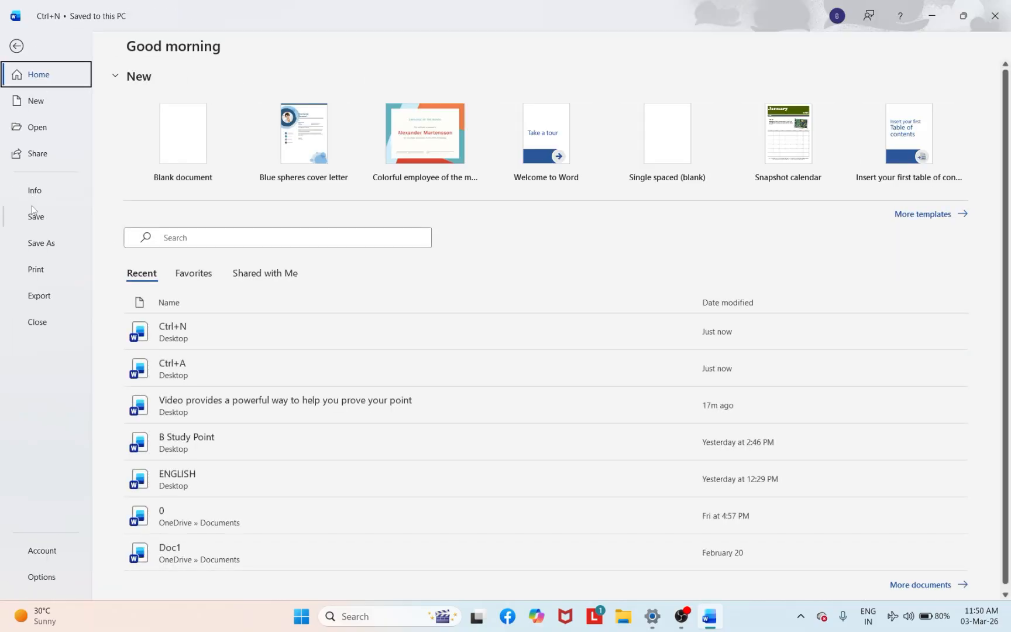
{"action": "left_click", "coordinate": [41, 191]}
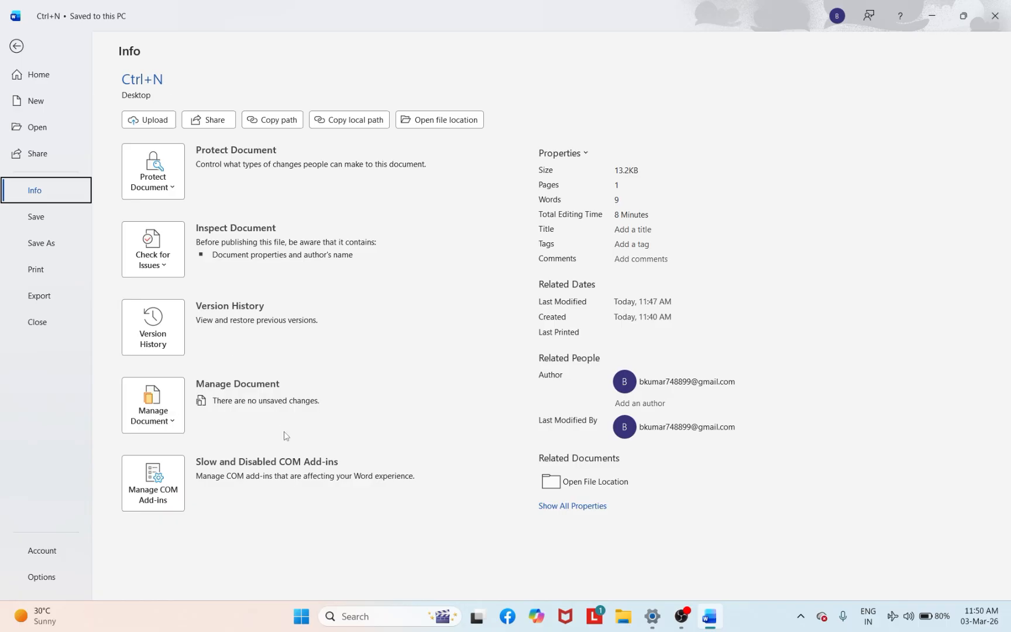
{"action": "mouse_move", "coordinate": [662, 425]}
{"action": "left_click", "coordinate": [14, 47]}
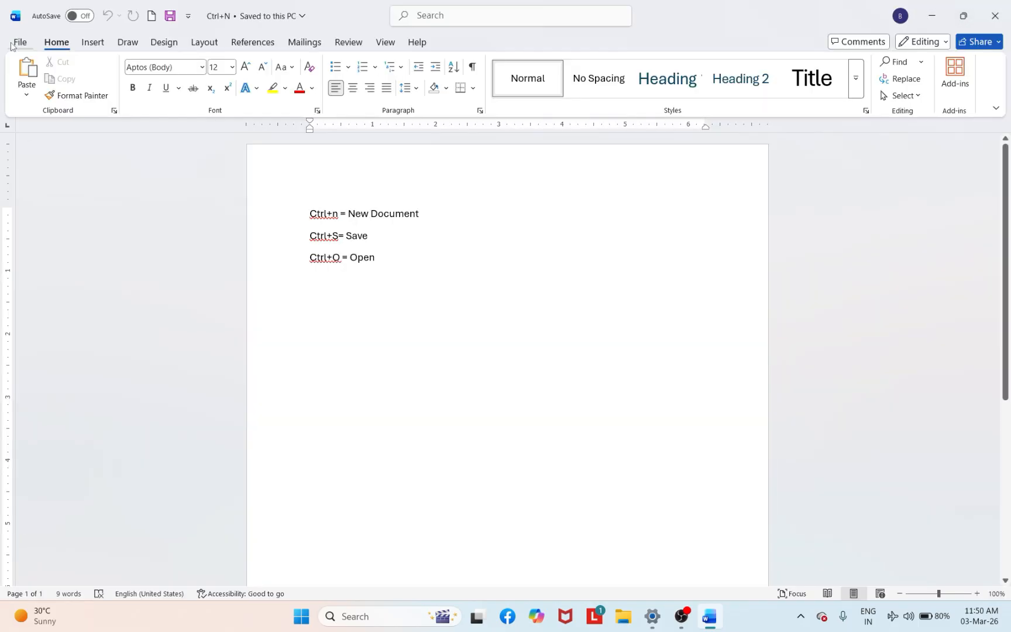
Step: Examine the document's print settings, page preview and the list of available printers without printing
{"action": "left_click", "coordinate": [15, 44]}
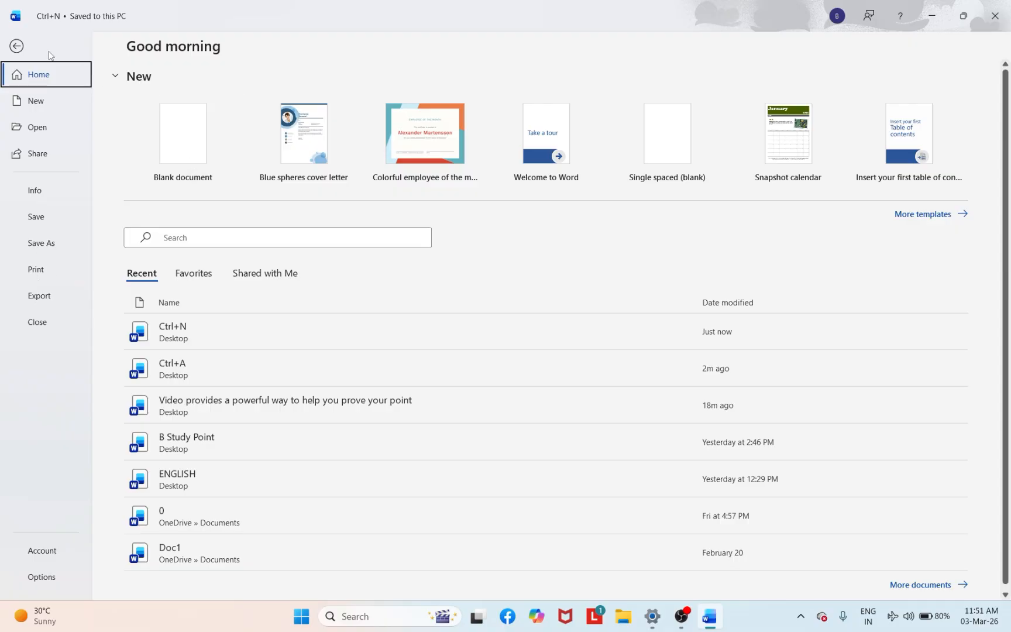
{"action": "left_click", "coordinate": [47, 279]}
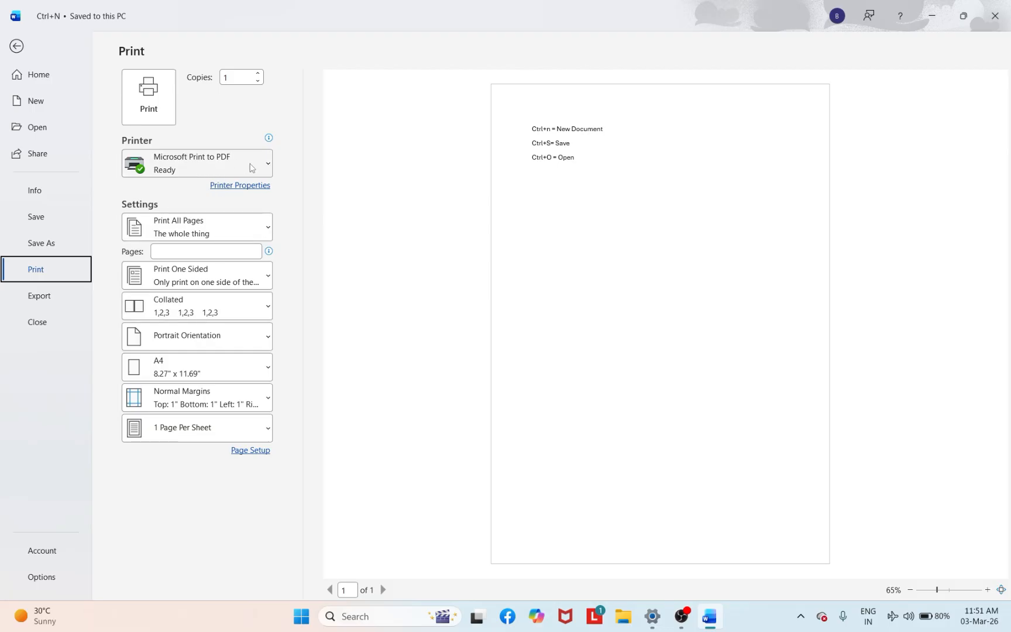
{"action": "mouse_move", "coordinate": [256, 169]}
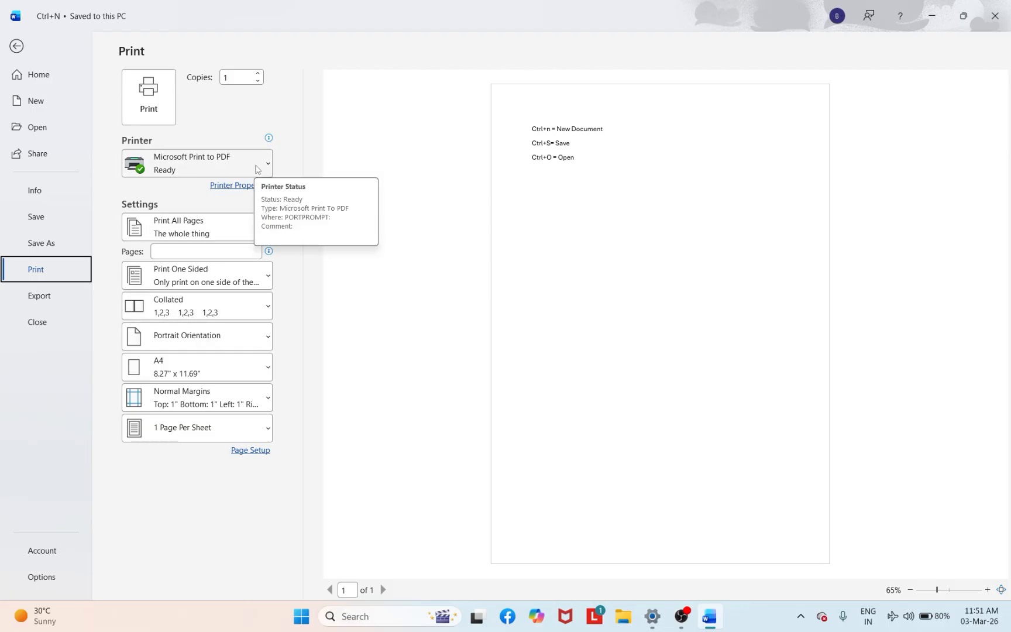
{"action": "left_click", "coordinate": [320, 280]}
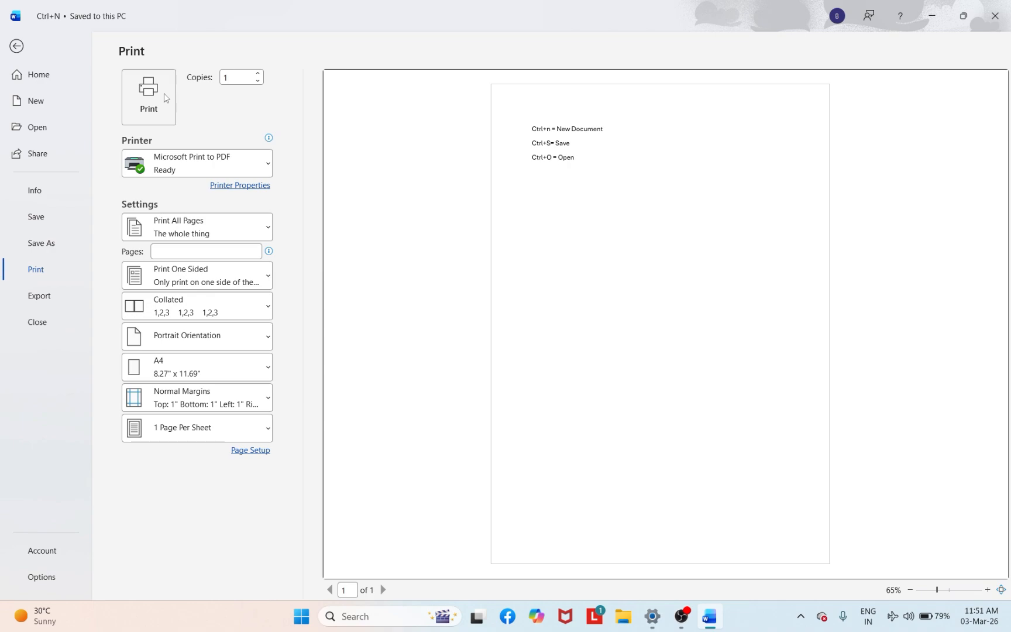
{"action": "left_click", "coordinate": [18, 47]}
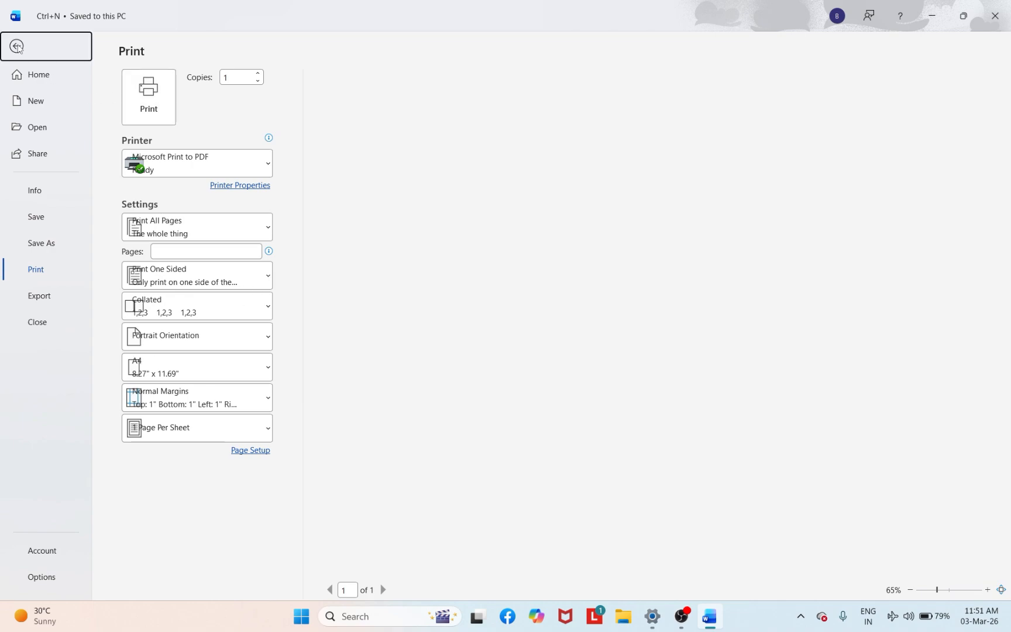
{"action": "left_click", "coordinate": [20, 45]}
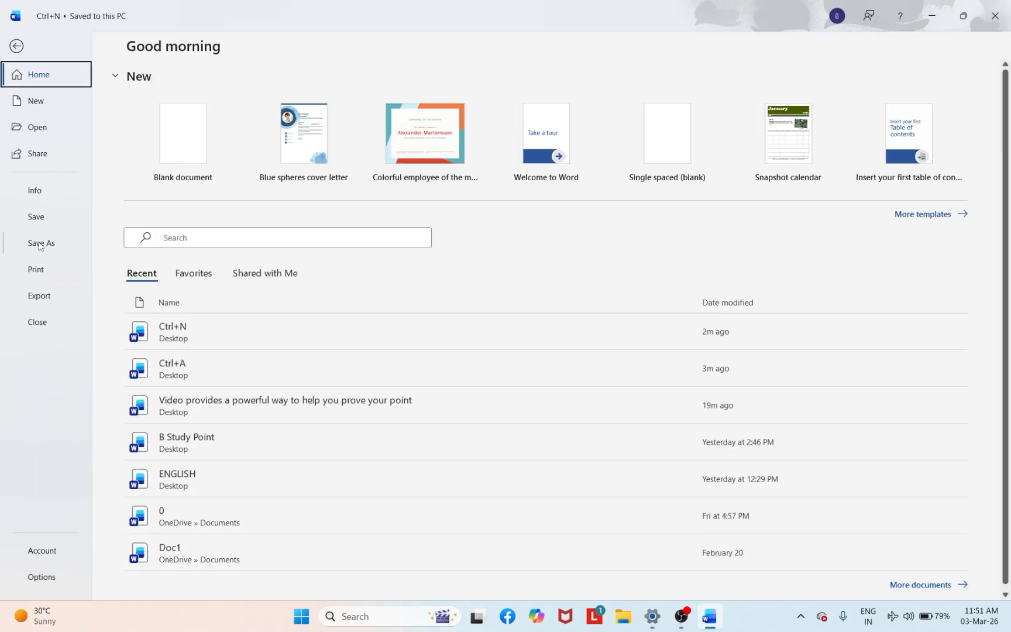
{"action": "left_click", "coordinate": [46, 272]}
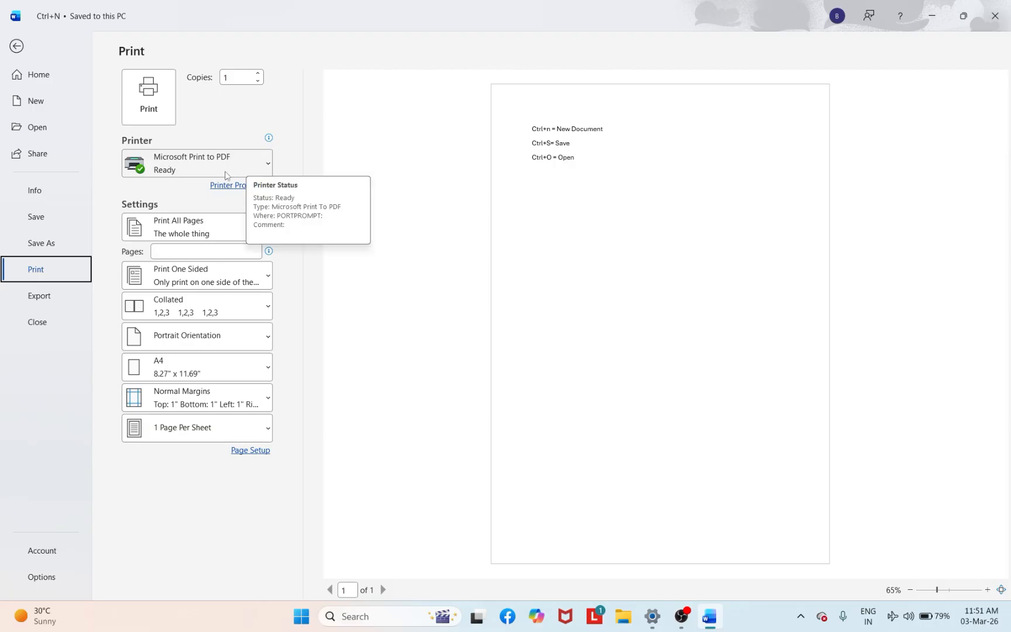
{"action": "left_click", "coordinate": [267, 167]}
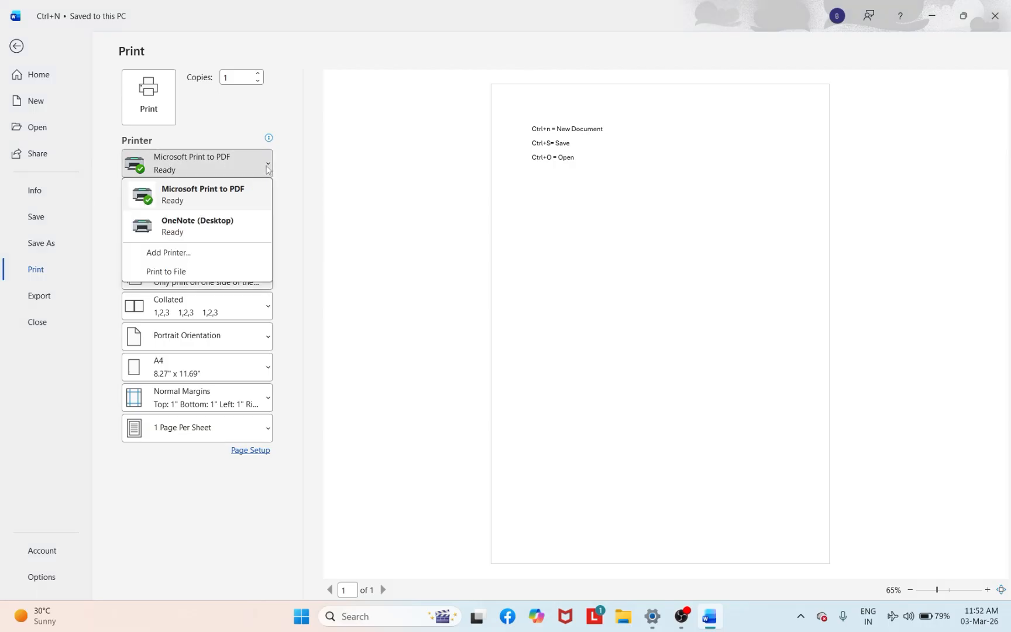
{"action": "key", "text": "Escape"}
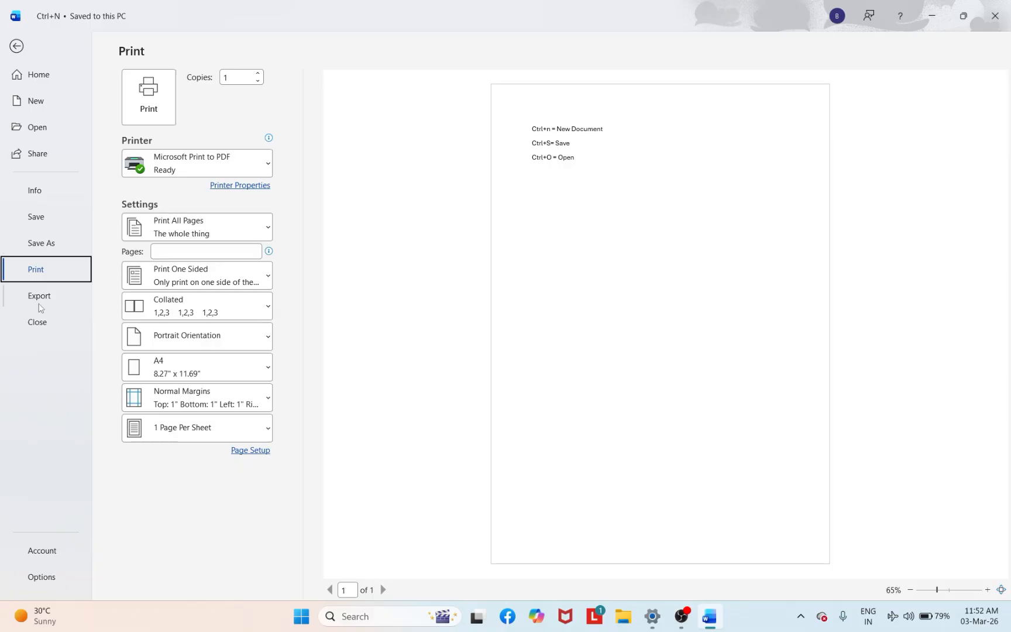
{"action": "left_click", "coordinate": [17, 47]}
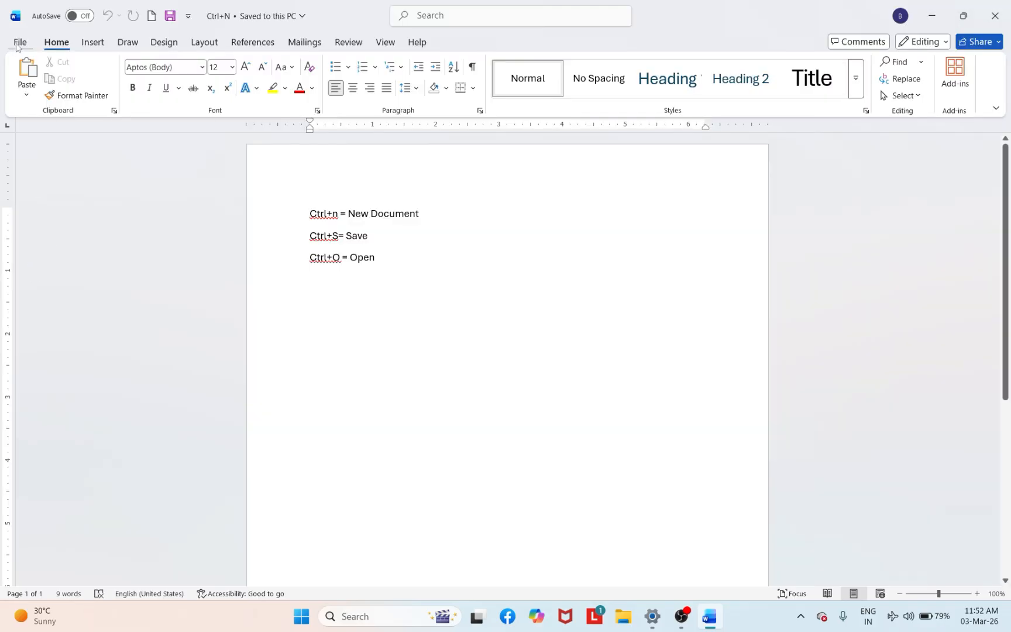
Step: Examine the export options, including PDF/XPS creation and the file types offered under Change File Type
{"action": "left_click", "coordinate": [17, 45]}
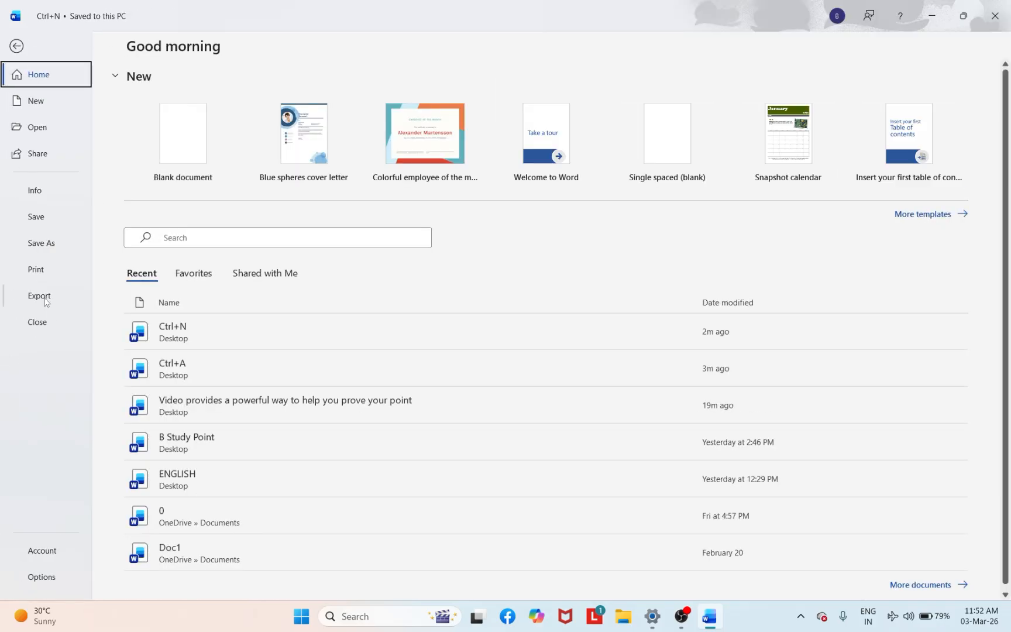
{"action": "left_click", "coordinate": [45, 298]}
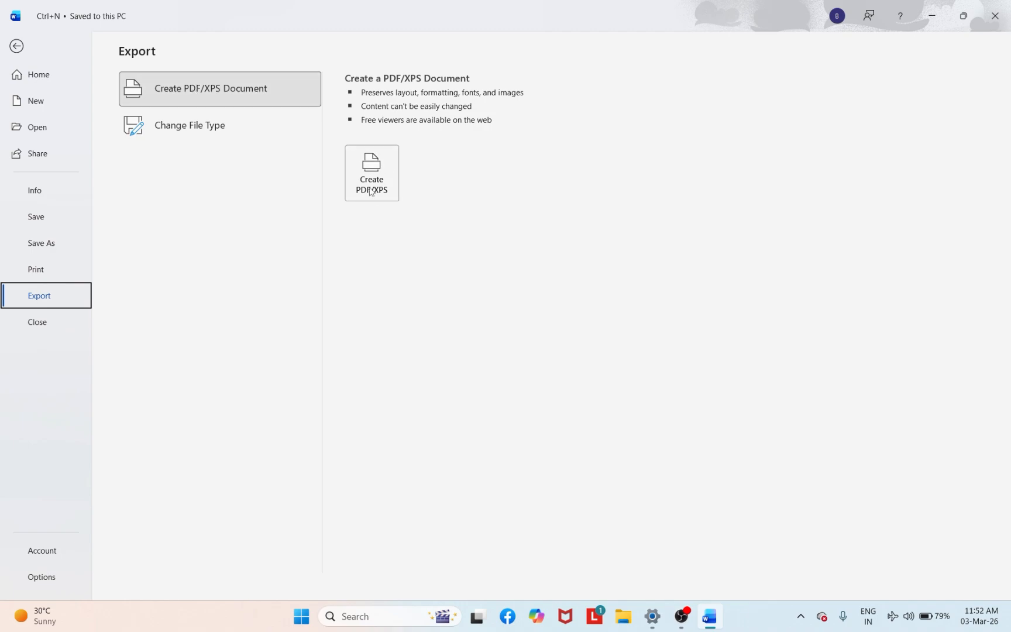
{"action": "left_click", "coordinate": [203, 125]}
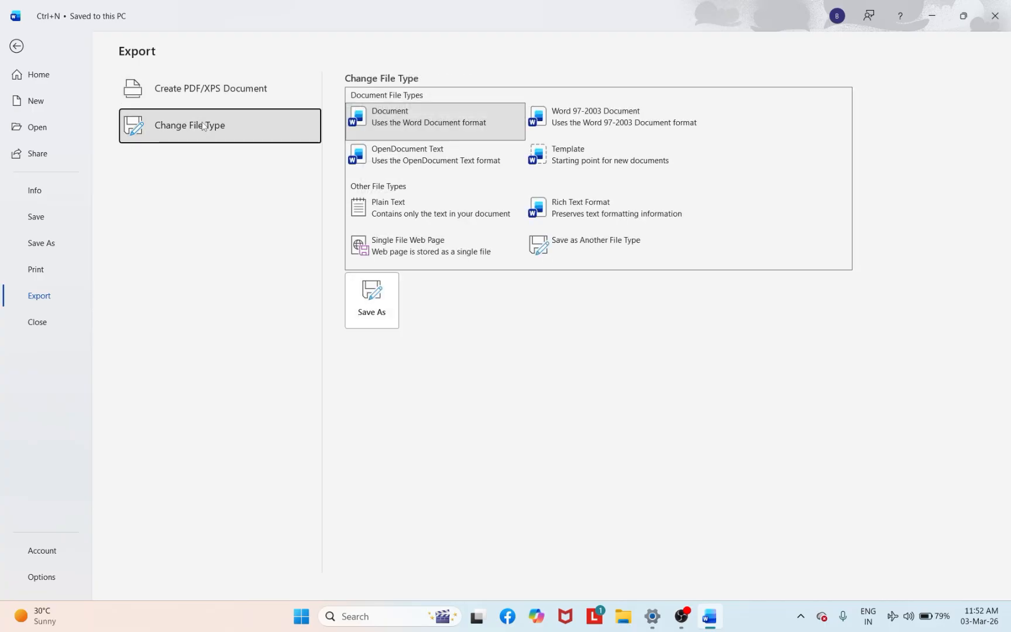
{"action": "left_click", "coordinate": [455, 132]}
{"action": "left_click", "coordinate": [16, 46]}
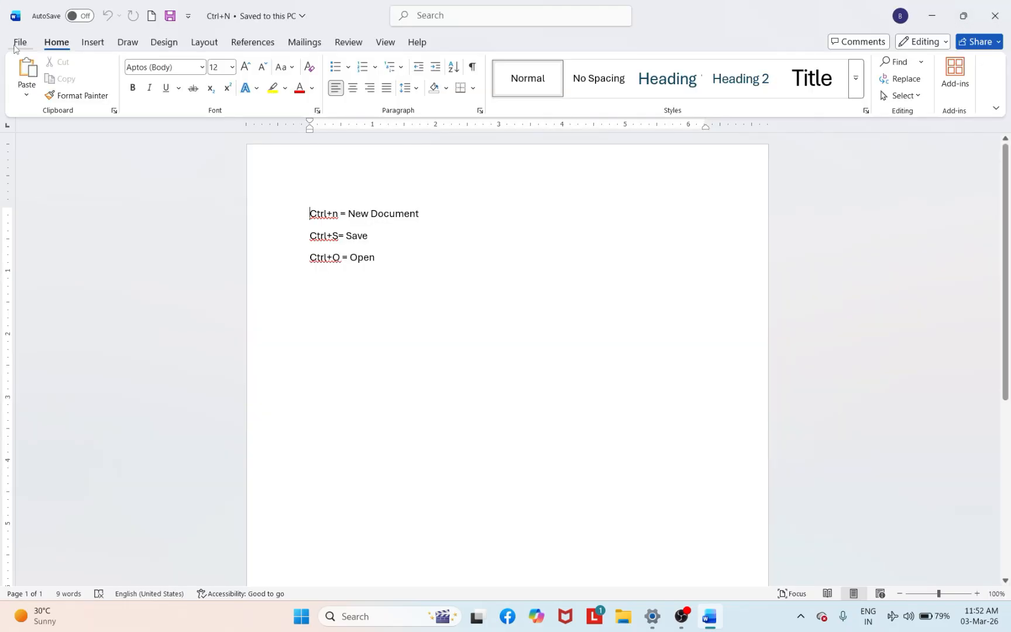
Step: Close the Ctrl+N document while keeping Word running, and reopen it from the recent documents
{"action": "left_click", "coordinate": [17, 43]}
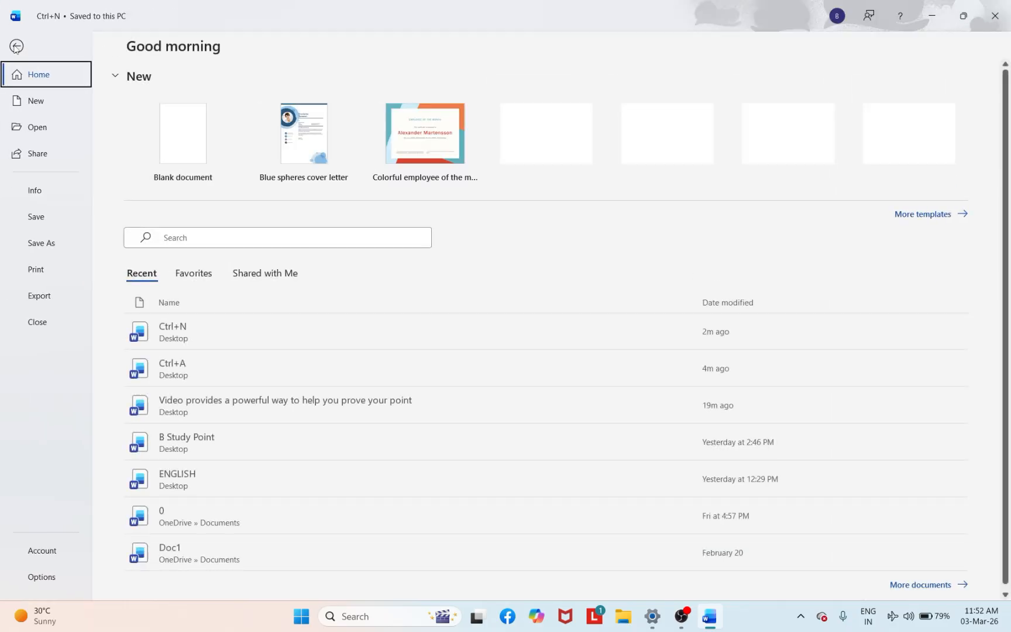
{"action": "left_click", "coordinate": [41, 322]}
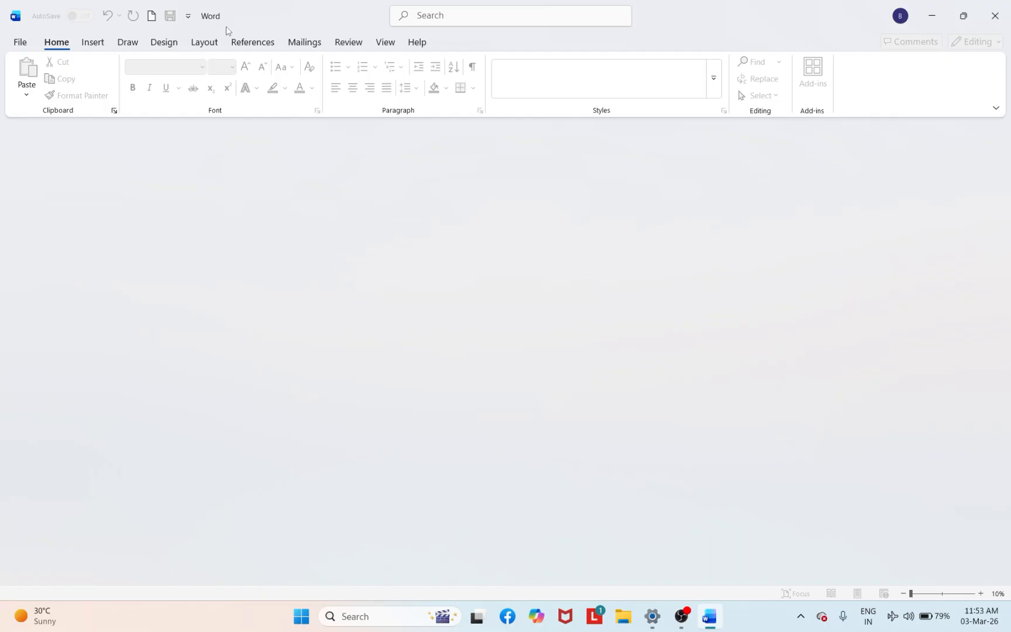
{"action": "key", "text": "ctrl+o"}
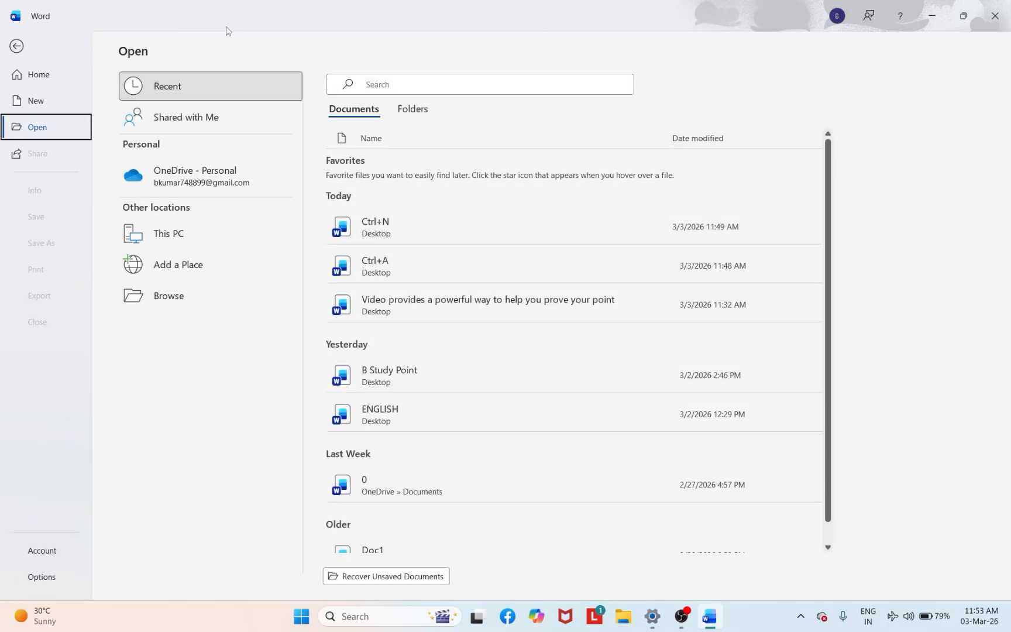
{"action": "left_click", "coordinate": [397, 234]}
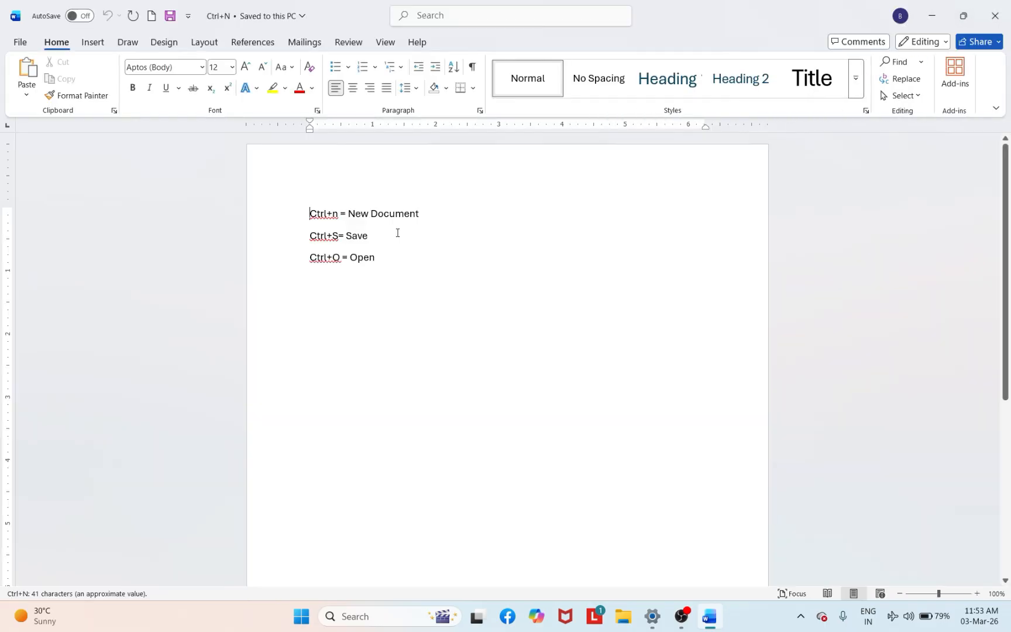
{"action": "left_click", "coordinate": [27, 42]}
{"action": "left_click", "coordinate": [17, 47]}
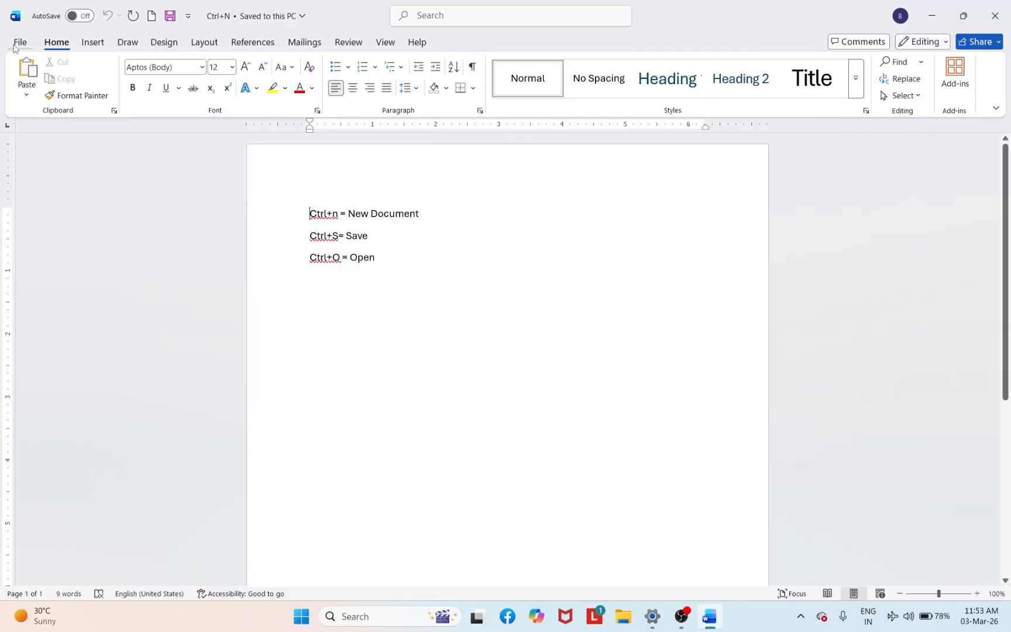
{"action": "left_click", "coordinate": [19, 42]}
{"action": "left_click", "coordinate": [18, 46]}
Step: Replace the document's entire text with sample paragraphs generated by =rand() and justify them all
{"action": "key", "text": "ctrl+a"}
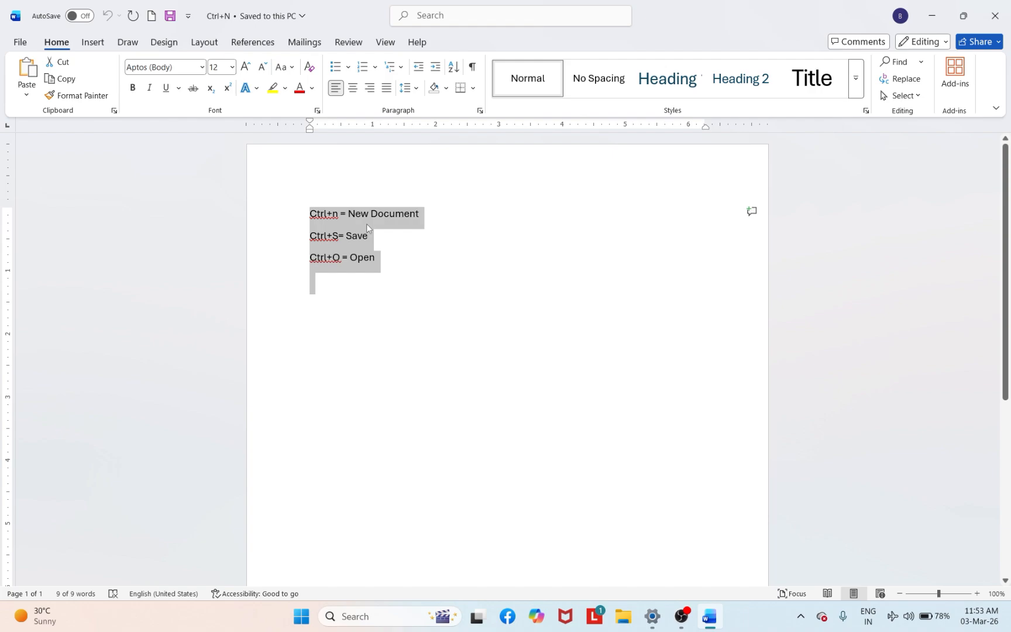
{"action": "key", "text": "Delete"}
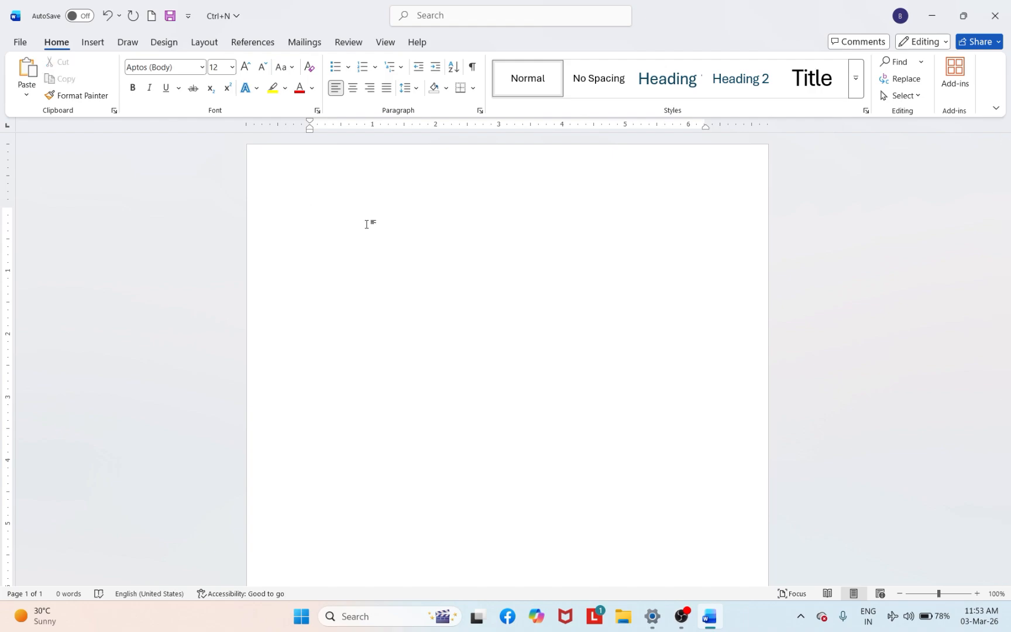
{"action": "type", "text": "=rand()"}
{"action": "key", "text": "Return"}
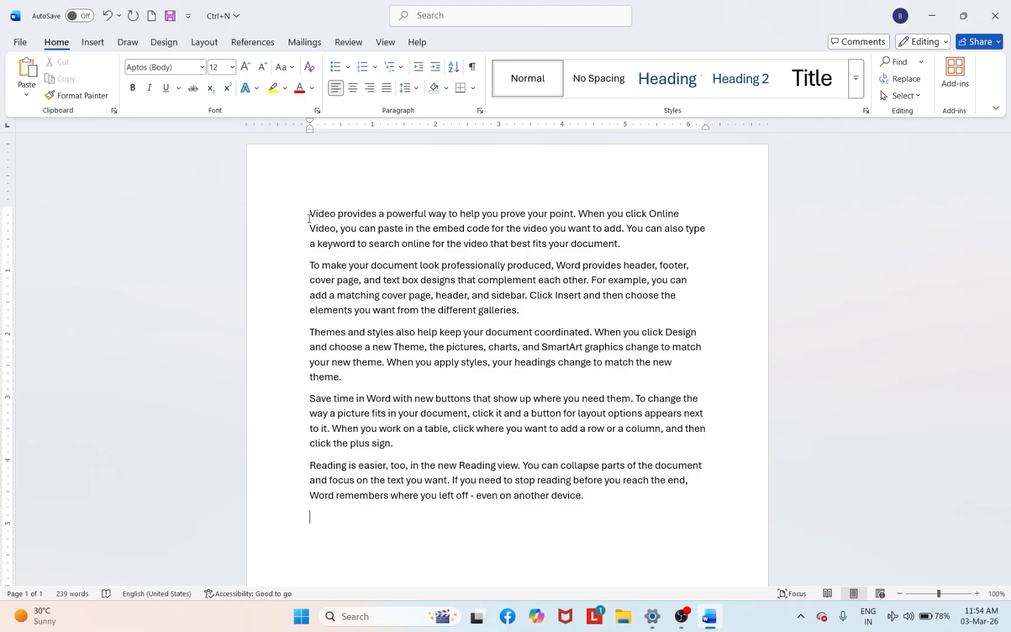
{"action": "key", "text": "ctrl+a"}
{"action": "key", "text": "ctrl+j"}
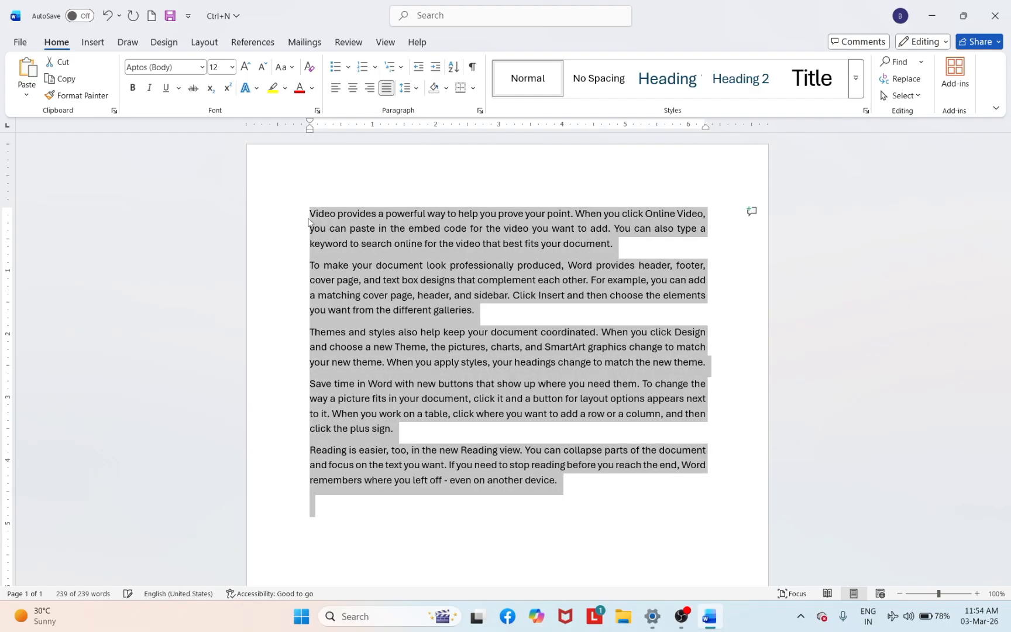
Step: Demonstrate text selection by highlighting the second paragraph's second line, and finally the second through fifth paragraphs
{"action": "left_click", "coordinate": [293, 281]}
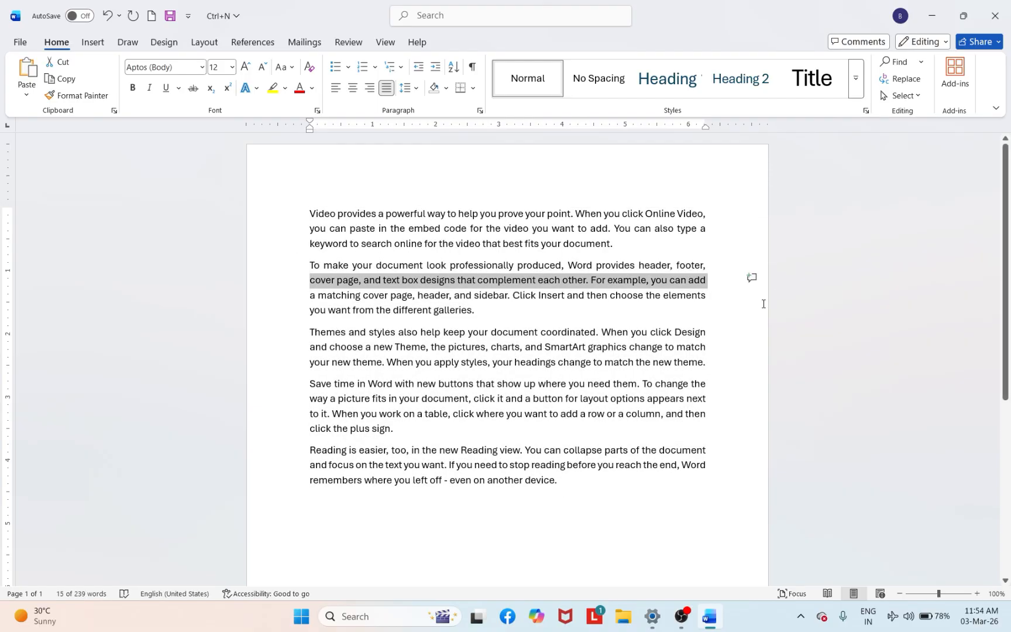
{"action": "left_click", "coordinate": [731, 331]}
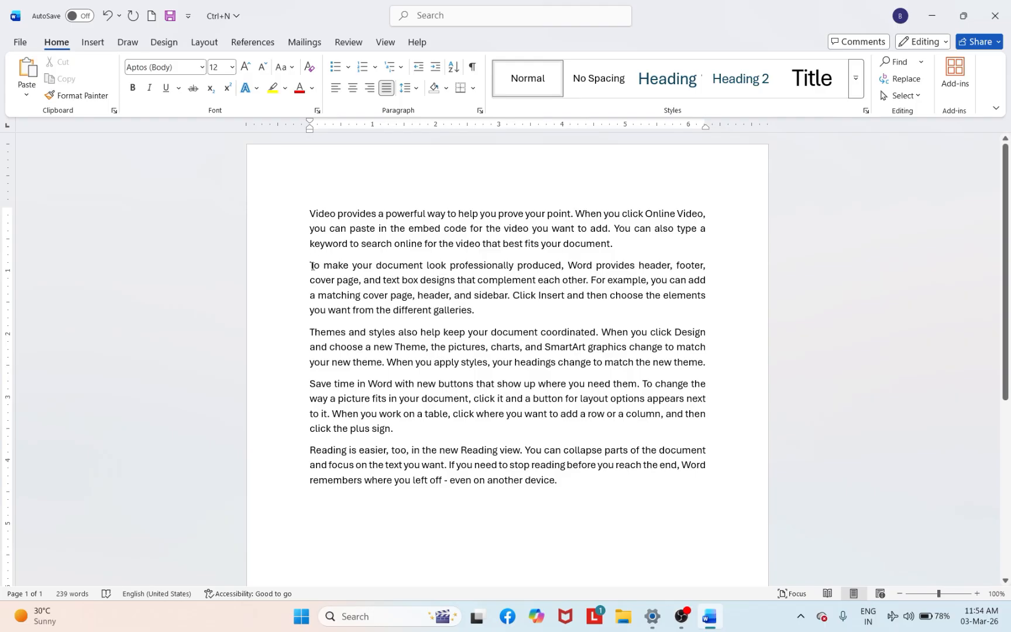
{"action": "left_click_drag", "start_coordinate": [311, 261], "coordinate": [713, 480]}
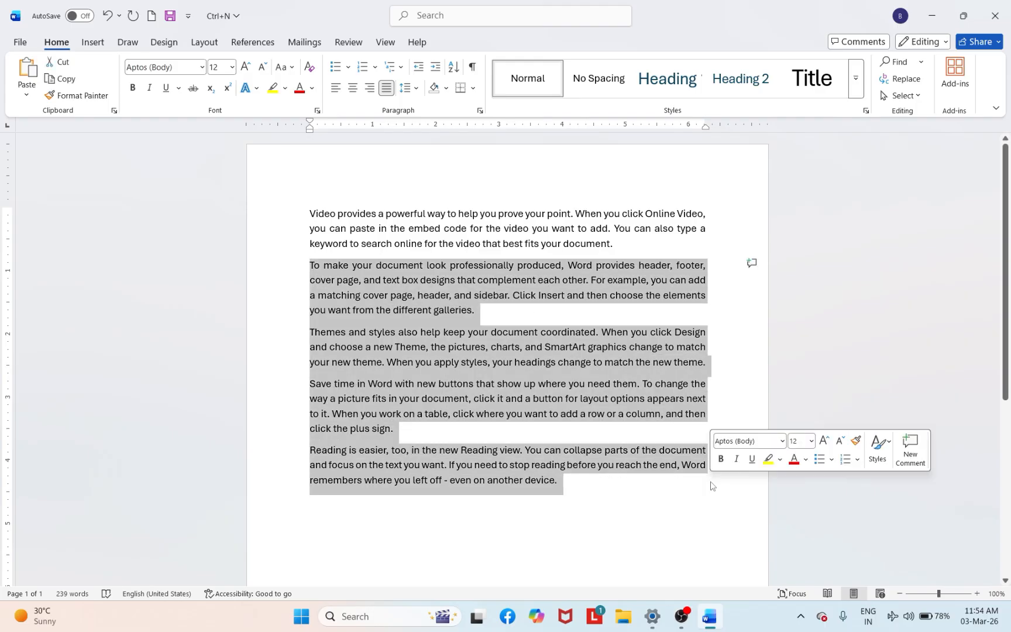
Step: Delete the highlighted second through fifth paragraphs, leaving only the first paragraph
{"action": "key", "text": "Delete"}
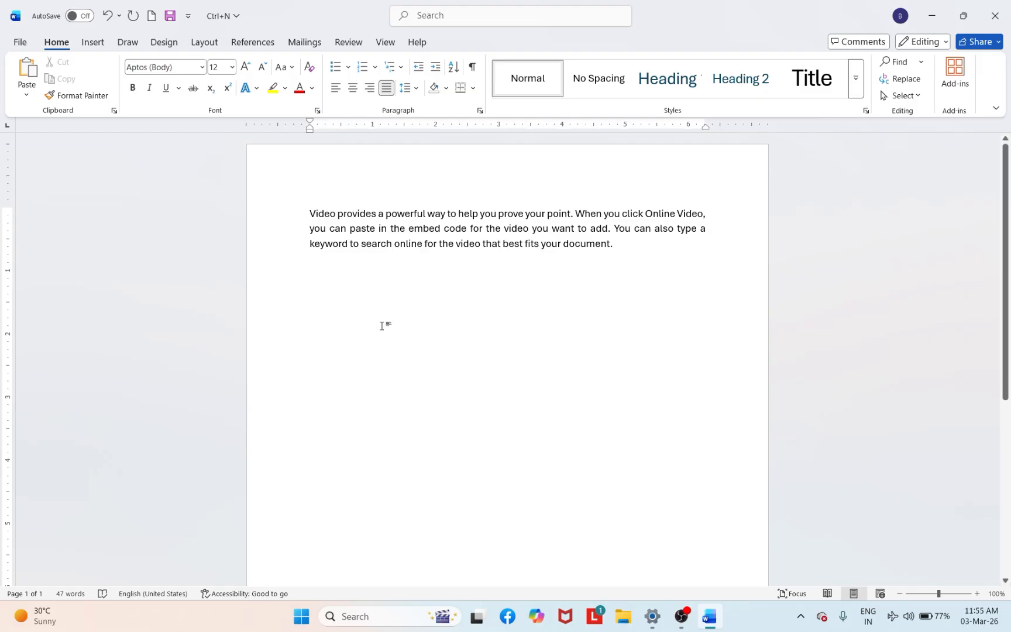
{"action": "scroll", "coordinate": [386, 331], "scroll_direction": "down", "scroll_amount": 5}
{"action": "scroll", "coordinate": [362, 315], "scroll_direction": "up", "scroll_amount": 5}
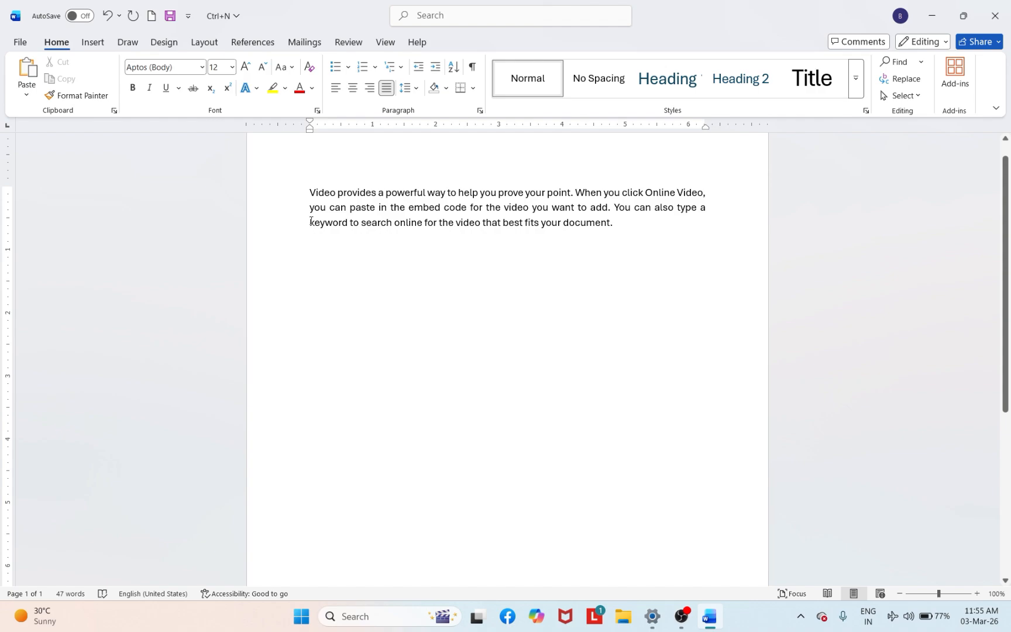
Step: Cut the remaining paragraph's last line, "keyword to search online for the video that best fits your document."
{"action": "left_click_drag", "start_coordinate": [310, 221], "coordinate": [616, 240]}
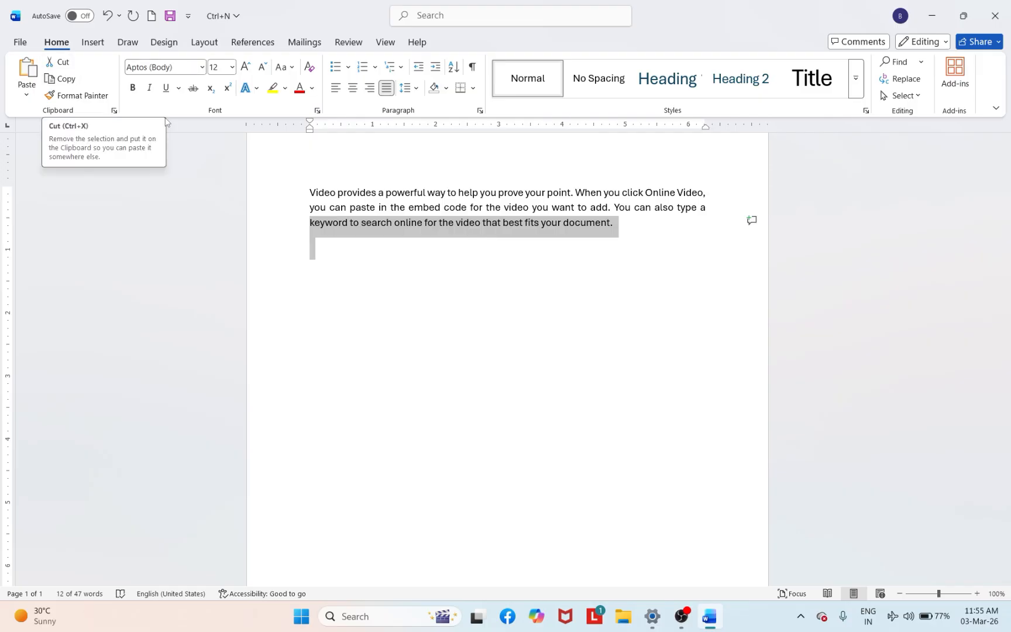
{"action": "left_click", "coordinate": [452, 268]}
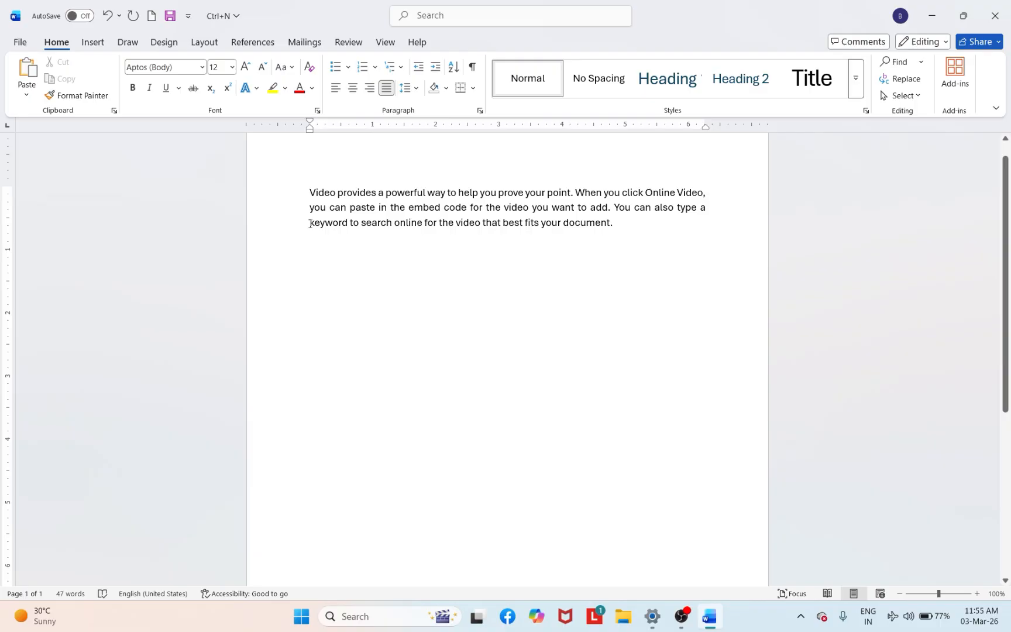
{"action": "left_click_drag", "start_coordinate": [309, 223], "coordinate": [620, 233]}
{"action": "key", "text": "super+c"}
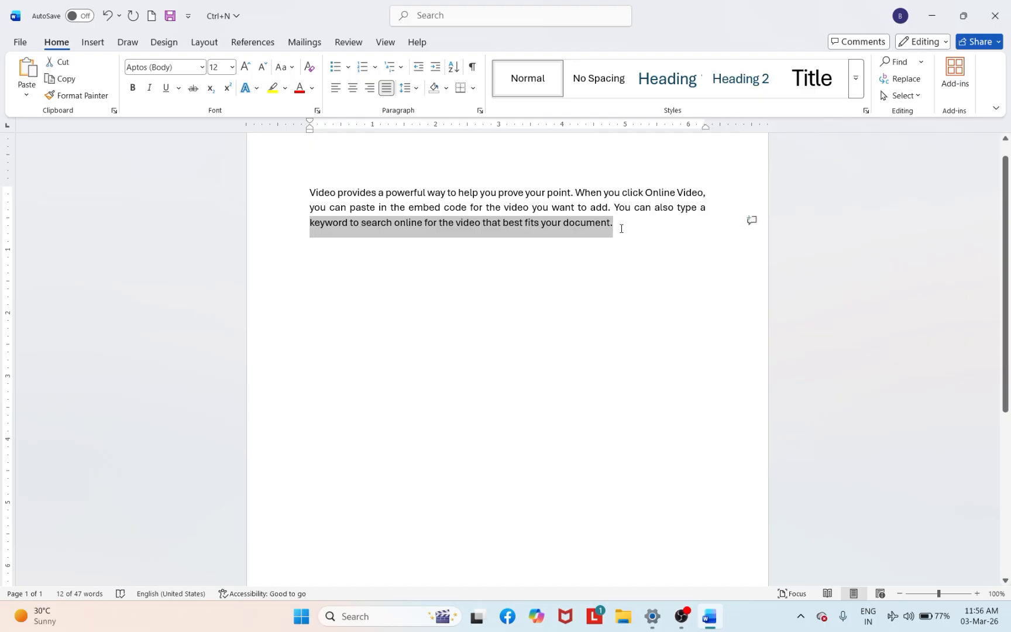
{"action": "left_click", "coordinate": [63, 62]}
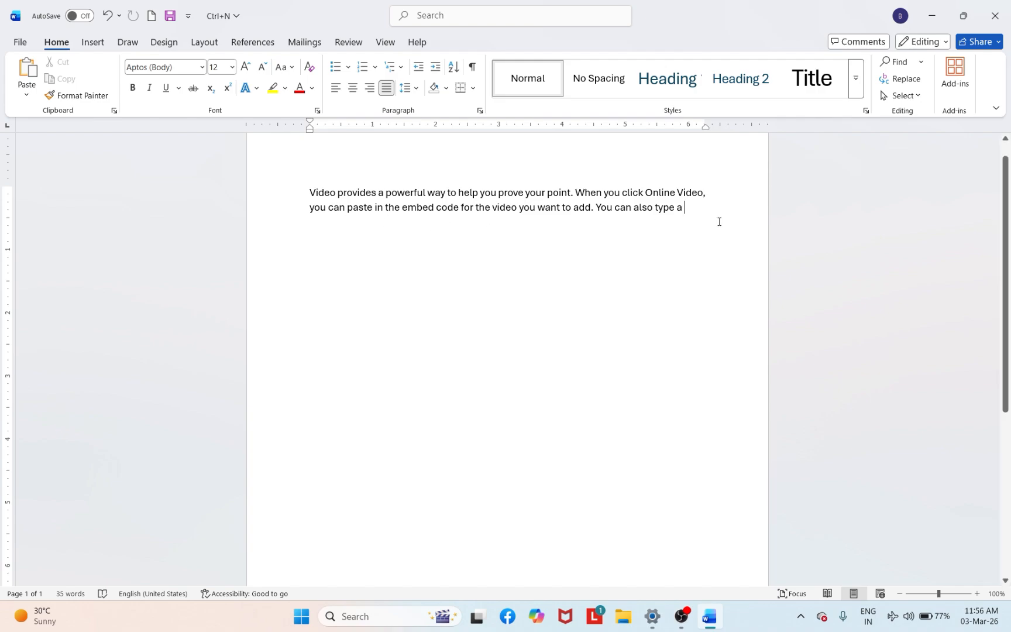
Step: Paste the cut line well below the remaining text, after a series of blank paragraphs
{"action": "key", "text": "Return"}
{"action": "key", "text": "Return"}
{"action": "key", "text": "Return"}
{"action": "key", "text": "Return"}
{"action": "key", "text": "Return"}
{"action": "key", "text": "Return"}
{"action": "key", "text": "Return"}
{"action": "key", "text": "Return"}
{"action": "key", "text": "Return"}
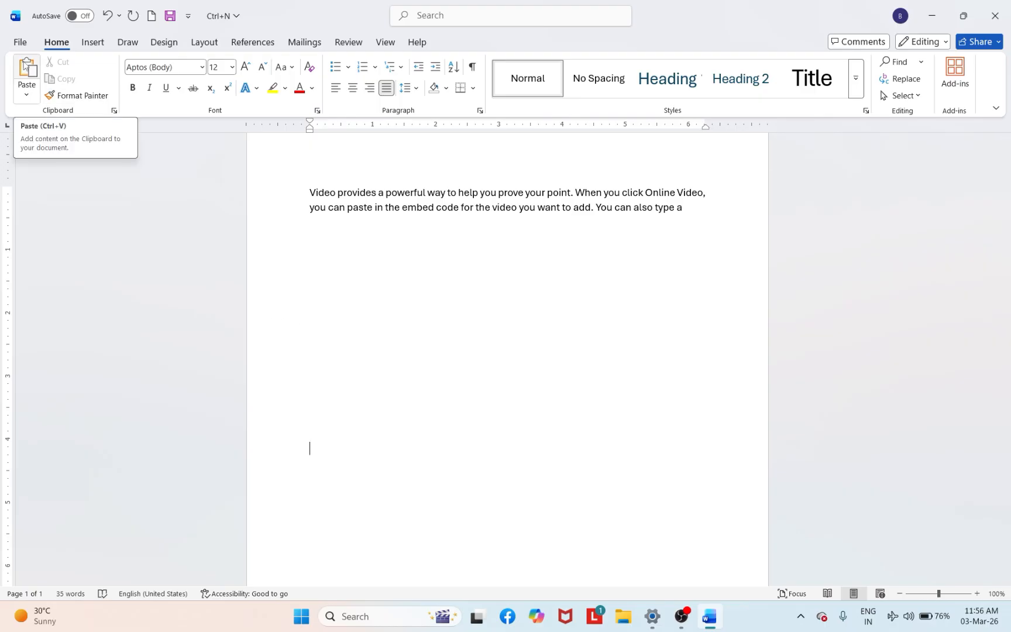
{"action": "left_click", "coordinate": [25, 66]}
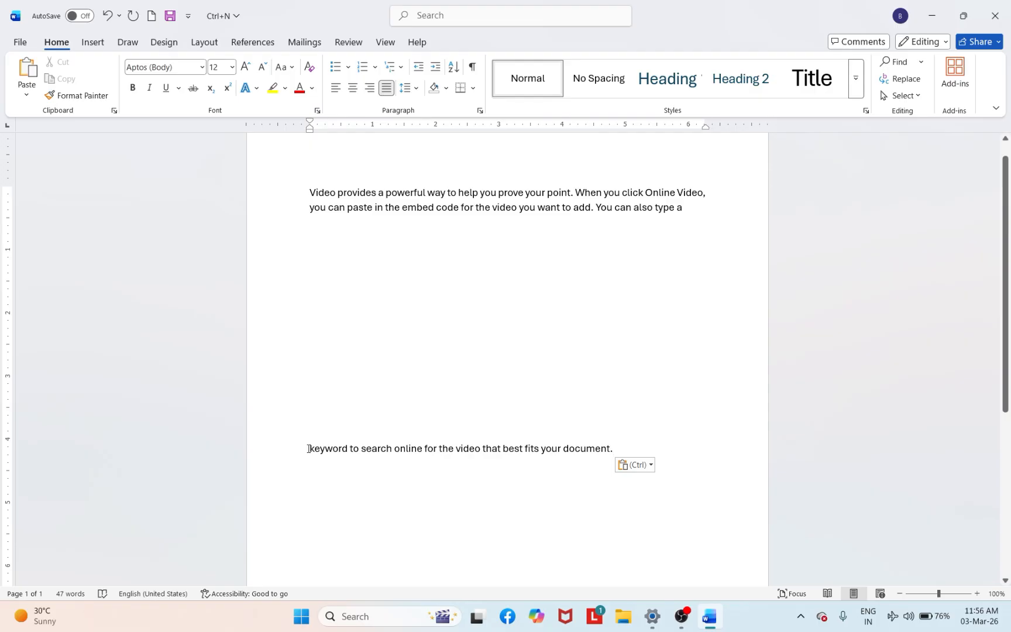
Step: Move the pasted line back up into a new paragraph directly beneath the first two lines by cutting and pasting it
{"action": "left_click", "coordinate": [308, 448]}
{"action": "left_click_drag", "start_coordinate": [436, 445], "coordinate": [613, 453]}
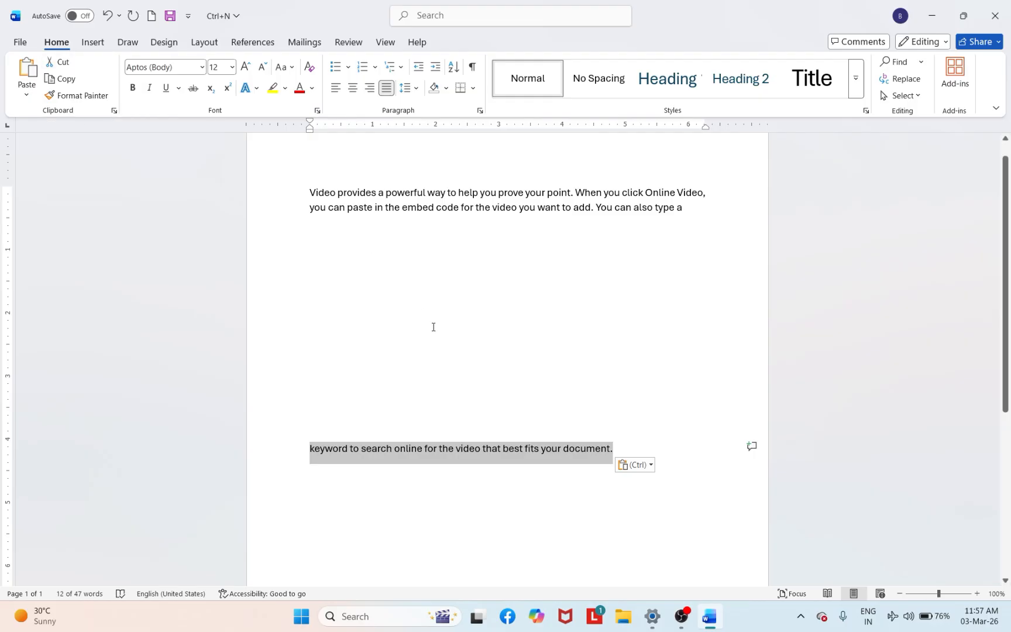
{"action": "key", "text": "ctrl+x"}
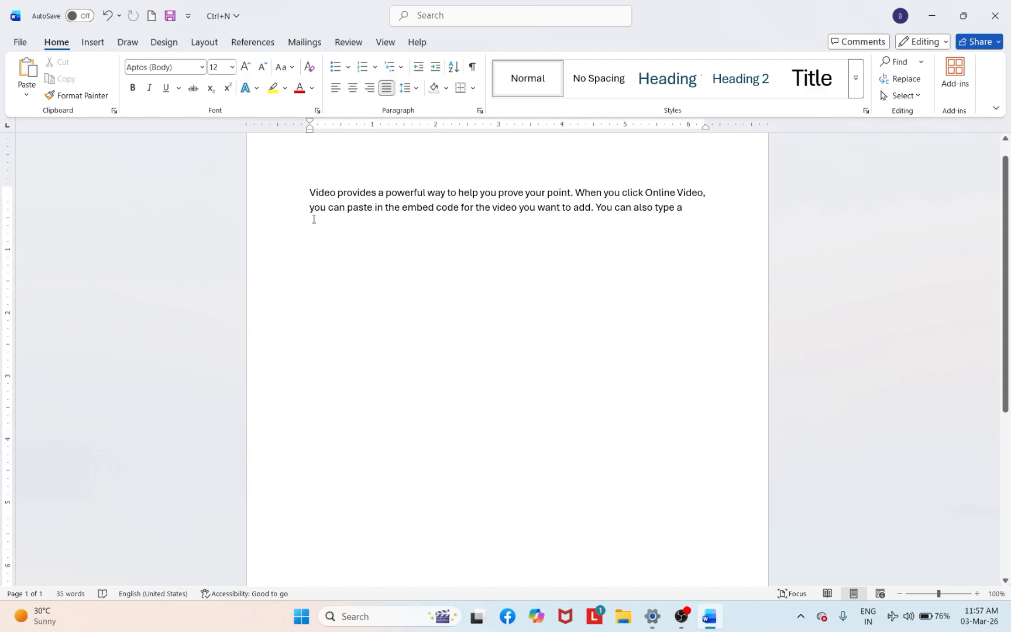
{"action": "left_click", "coordinate": [688, 210]}
{"action": "key", "text": "Return"}
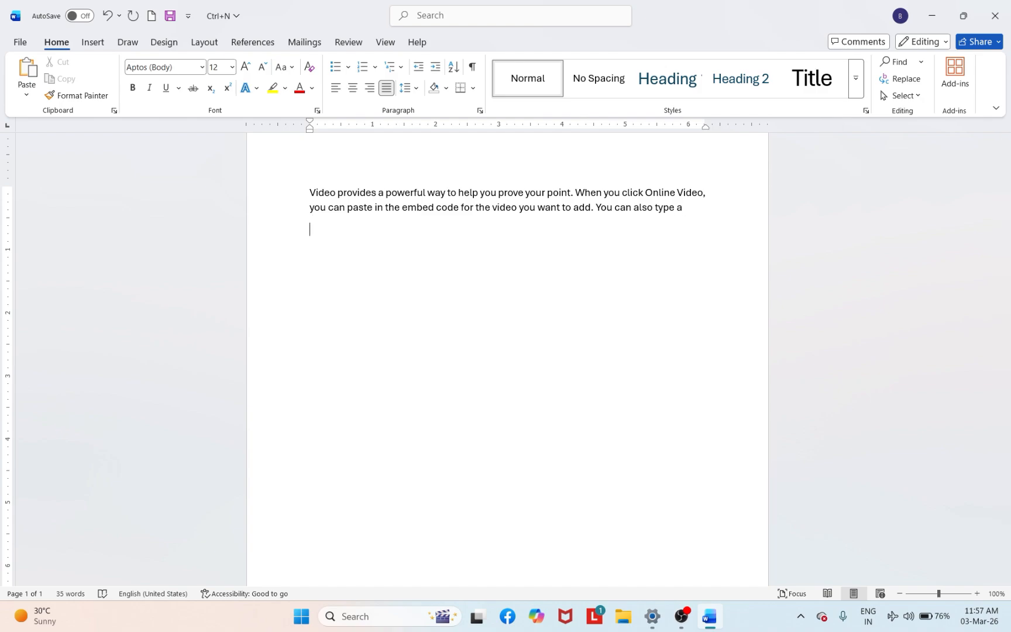
{"action": "left_click", "coordinate": [25, 70]}
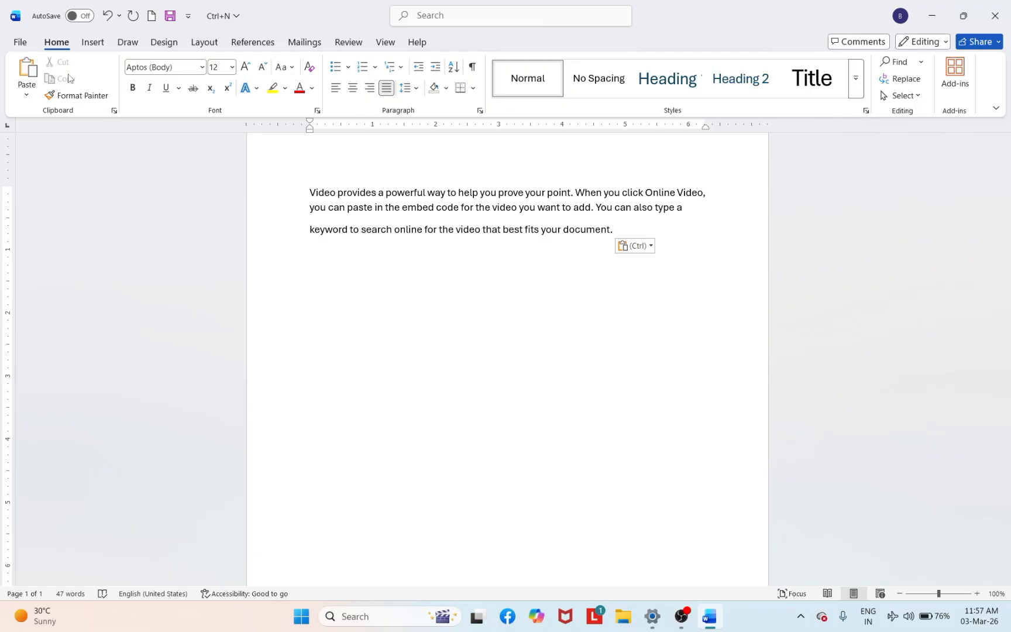
Step: Copy the line starting with "keyword to search online" and paste the copy on a new line beneath it
{"action": "left_click", "coordinate": [500, 275]}
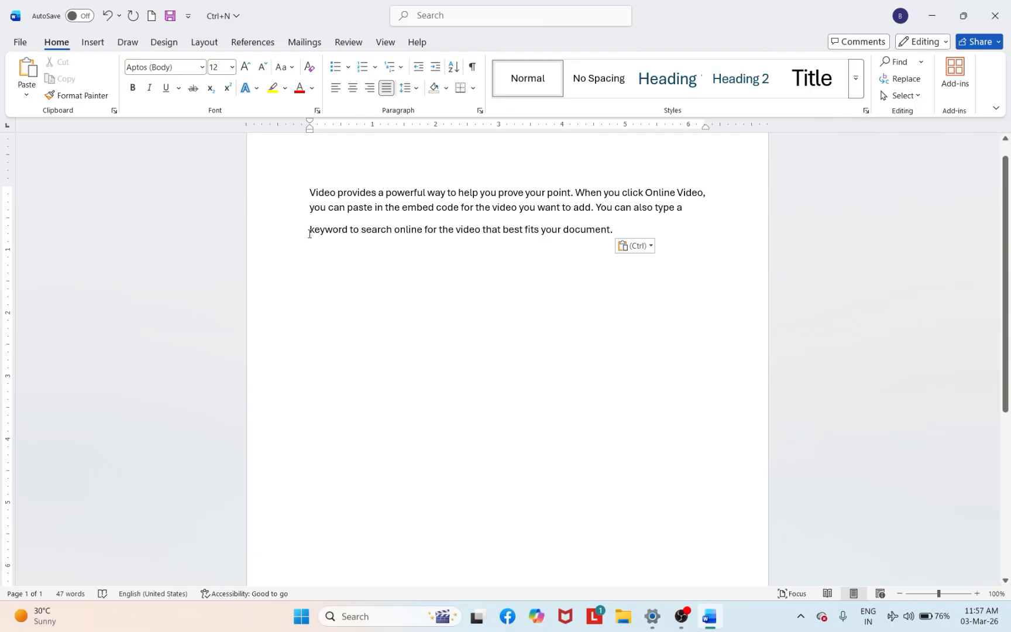
{"action": "left_click_drag", "start_coordinate": [309, 232], "coordinate": [612, 233]}
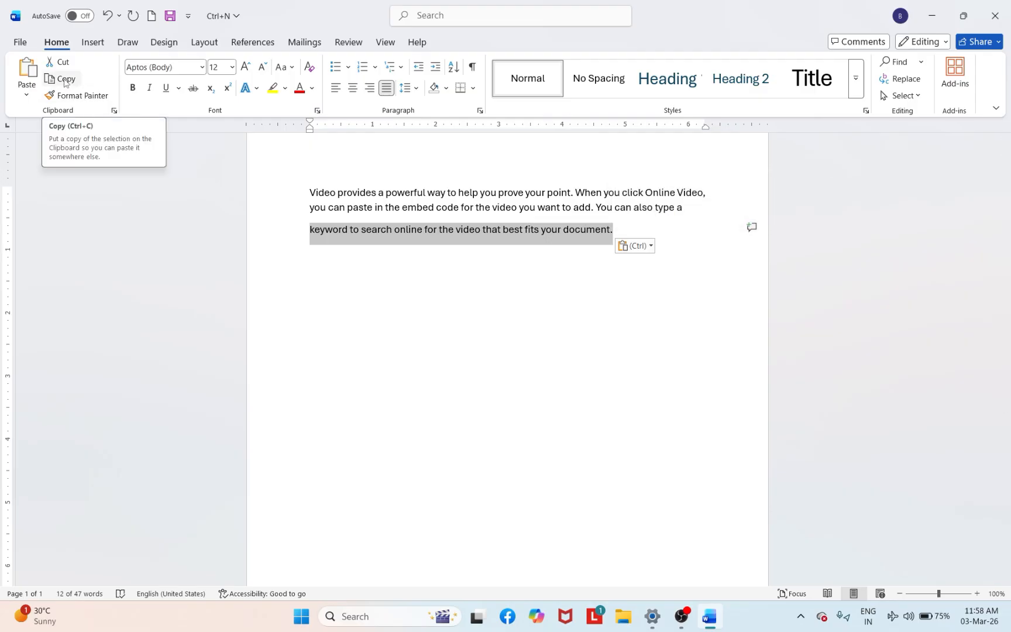
{"action": "left_click", "coordinate": [64, 80]}
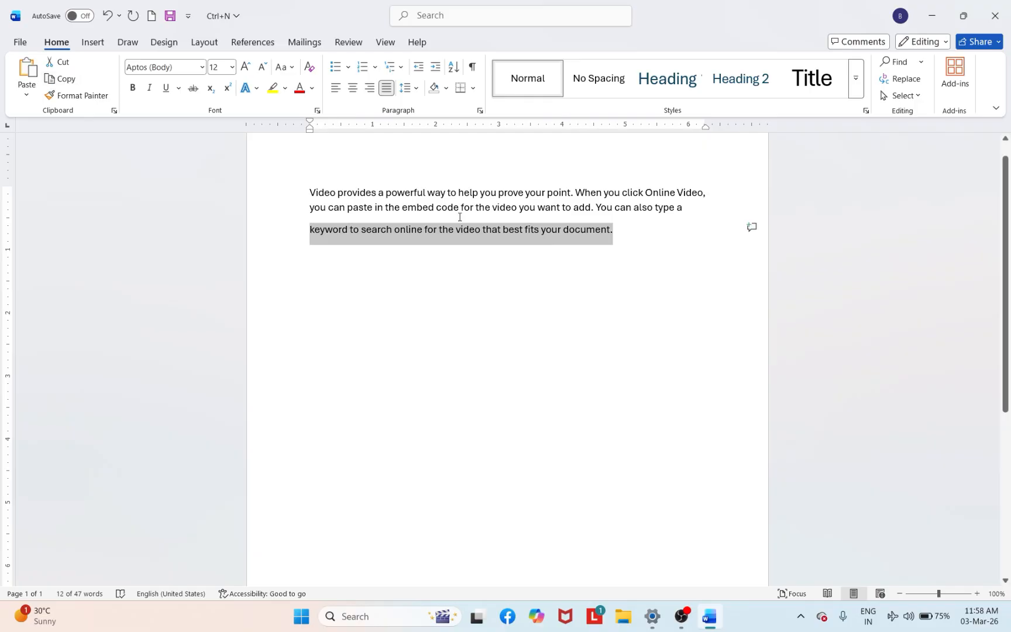
{"action": "left_click", "coordinate": [629, 232]}
{"action": "key", "text": "Return"}
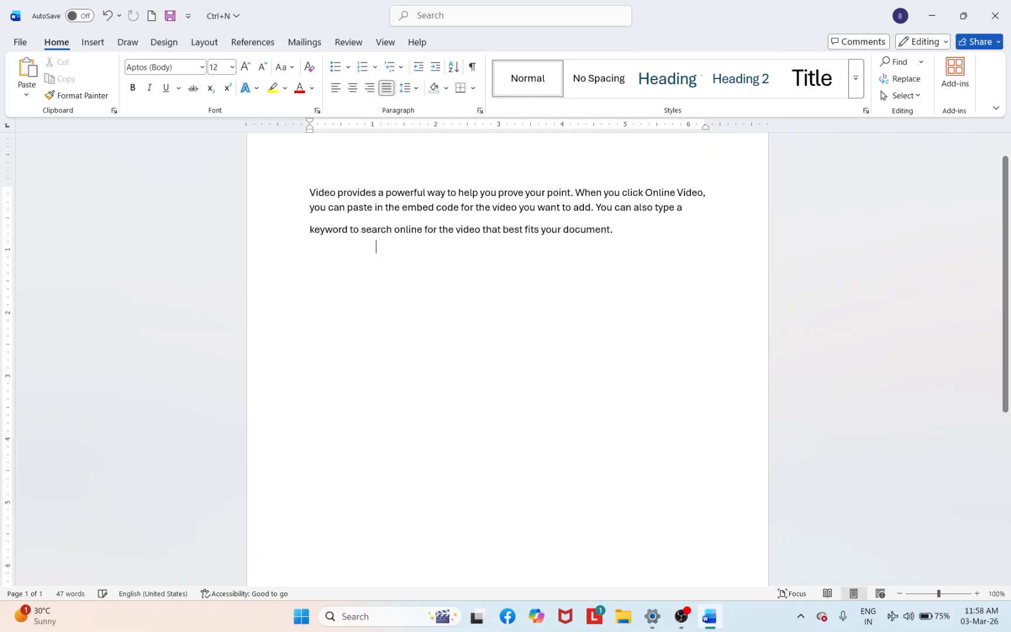
{"action": "left_click", "coordinate": [32, 72]}
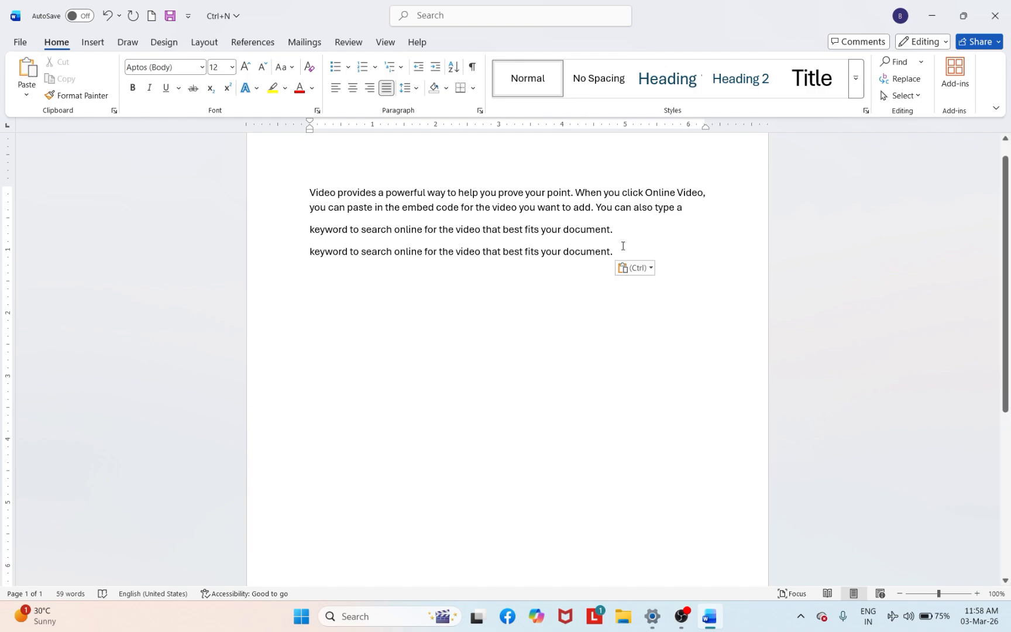
Step: Start a new paragraph and paste the copied line into it repeatedly until it fills a long block of text
{"action": "key", "text": "Return"}
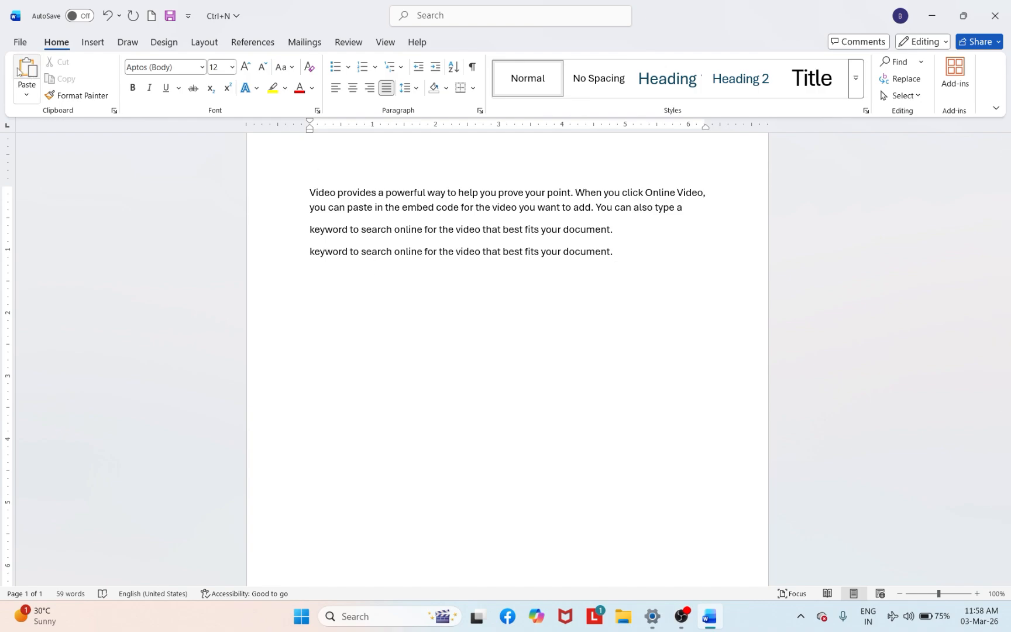
{"action": "left_click", "coordinate": [18, 71]}
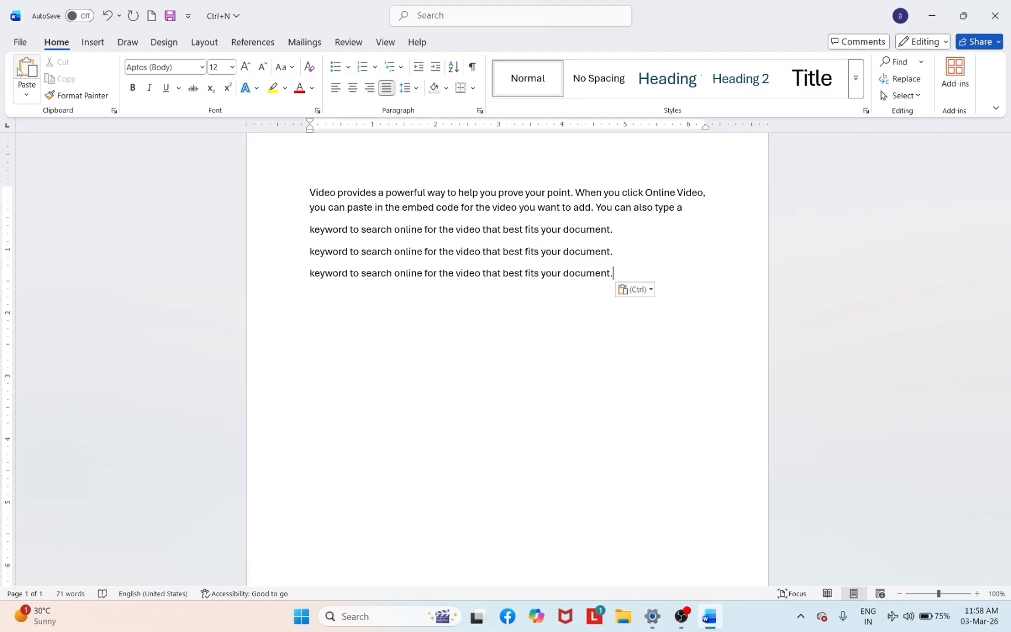
{"action": "left_click", "coordinate": [19, 71]}
{"action": "left_click", "coordinate": [18, 71]}
{"action": "left_click", "coordinate": [19, 71]}
{"action": "left_click", "coordinate": [19, 70]}
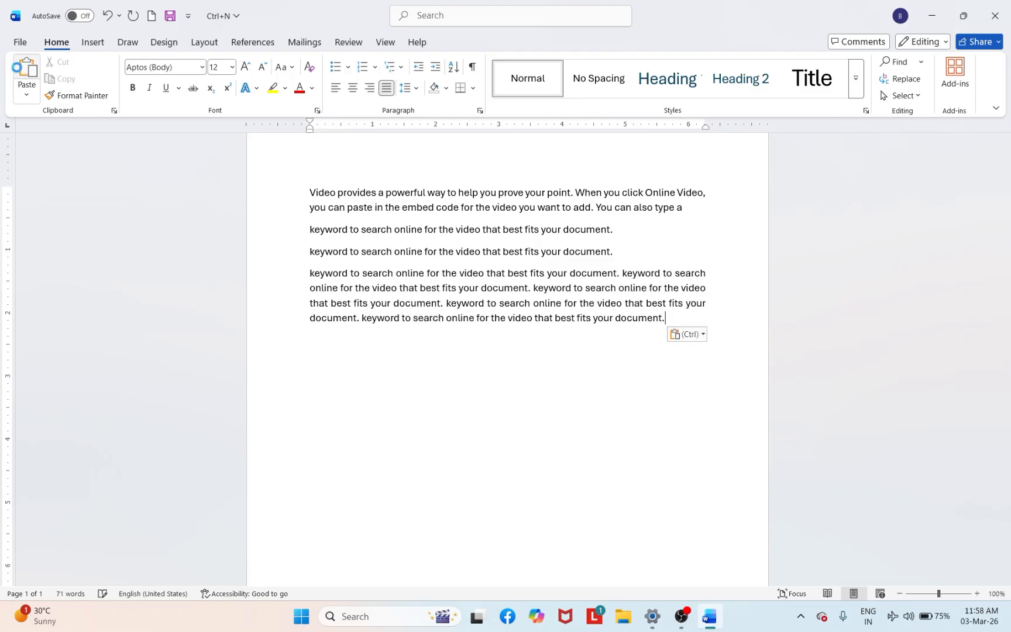
{"action": "left_click", "coordinate": [19, 71]}
{"action": "left_click", "coordinate": [19, 71]}
{"action": "left_click", "coordinate": [18, 70]}
{"action": "left_click", "coordinate": [19, 71]}
{"action": "left_click", "coordinate": [19, 71]}
{"action": "left_click", "coordinate": [19, 70]}
{"action": "left_click", "coordinate": [19, 70]}
{"action": "left_click", "coordinate": [19, 71]}
{"action": "left_click", "coordinate": [19, 71]}
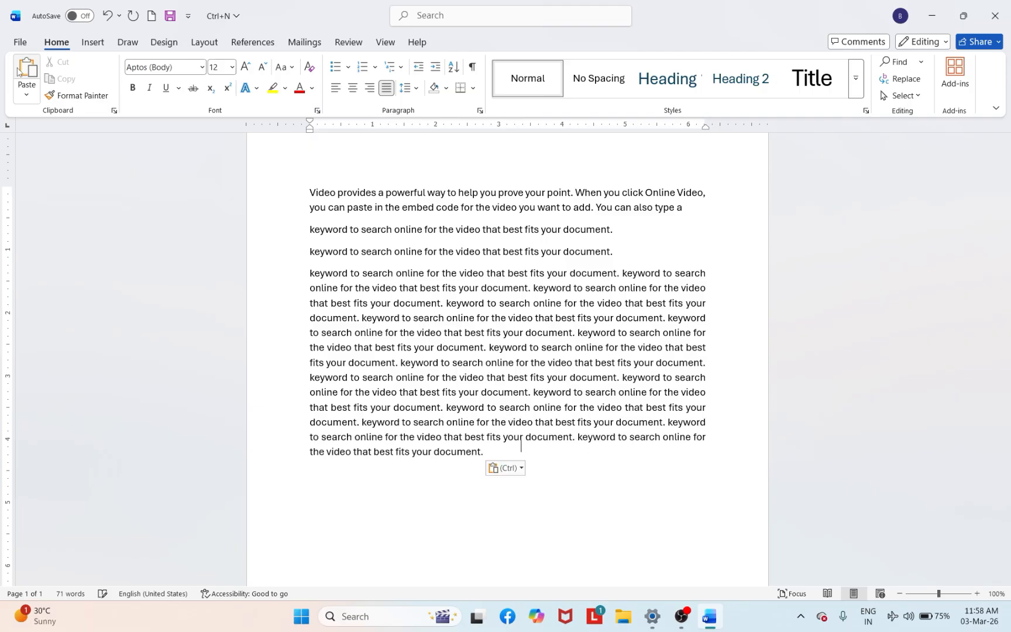
{"action": "left_click", "coordinate": [19, 70]}
{"action": "left_click", "coordinate": [19, 71]}
{"action": "left_click", "coordinate": [19, 71]}
{"action": "left_click", "coordinate": [19, 71]}
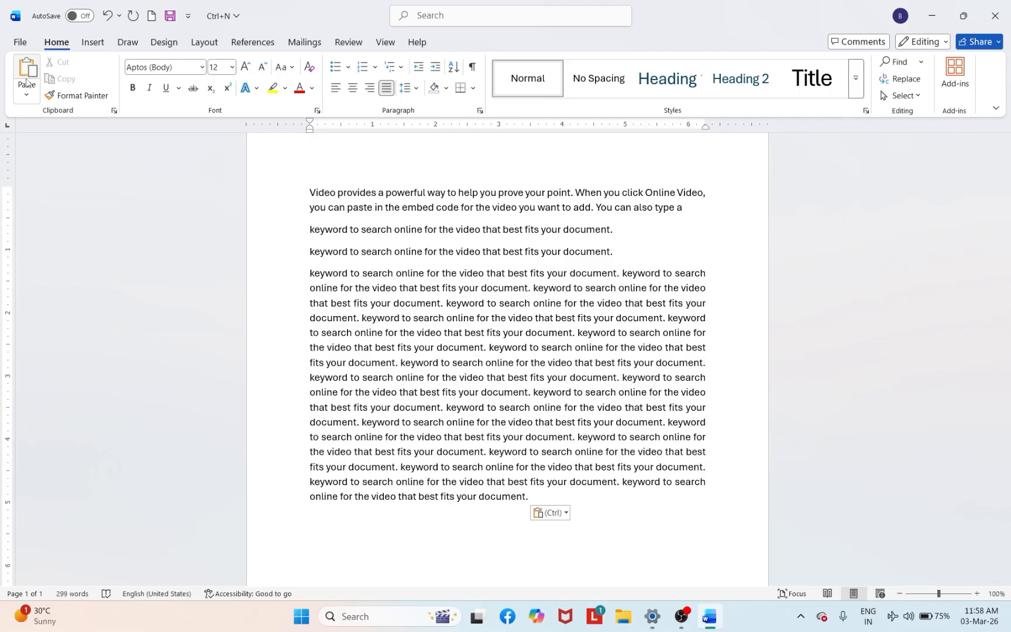
Step: Paste the copied line two more times below the long block, each as its own paragraph
{"action": "key", "text": "Return"}
{"action": "left_click", "coordinate": [27, 82]}
{"action": "key", "text": "Return"}
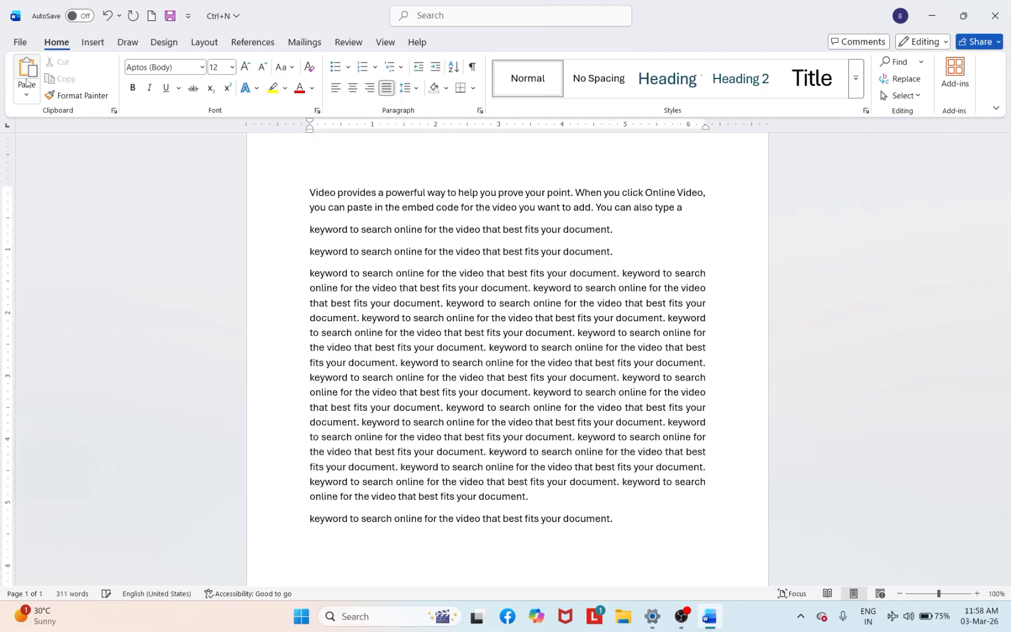
{"action": "left_click", "coordinate": [27, 82]}
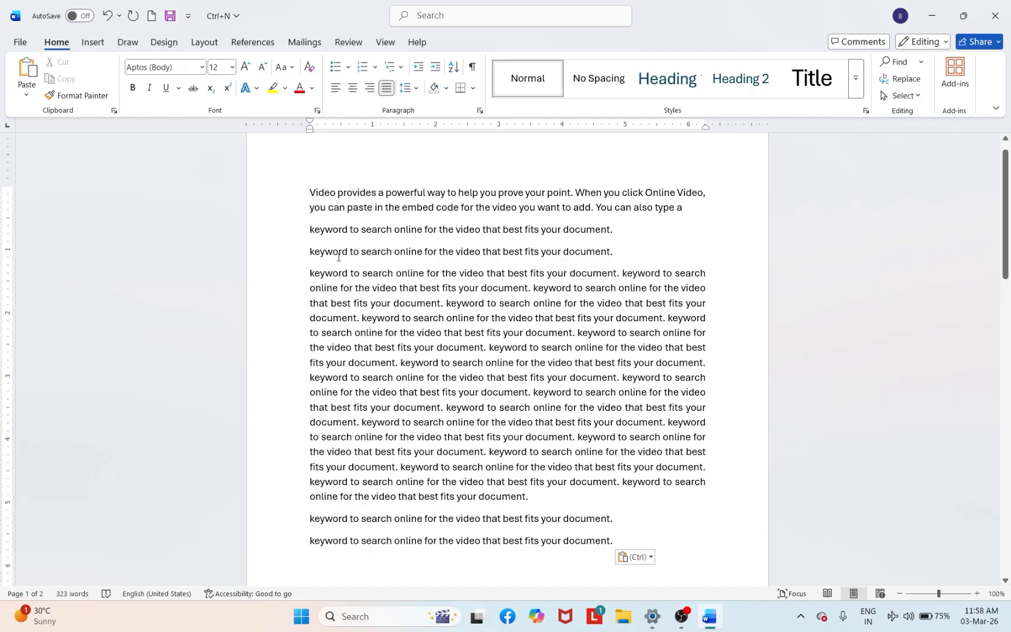
Step: Clear all text from the document
{"action": "scroll", "coordinate": [281, 245], "scroll_direction": "up", "scroll_amount": 1, "text": "ctrl"}
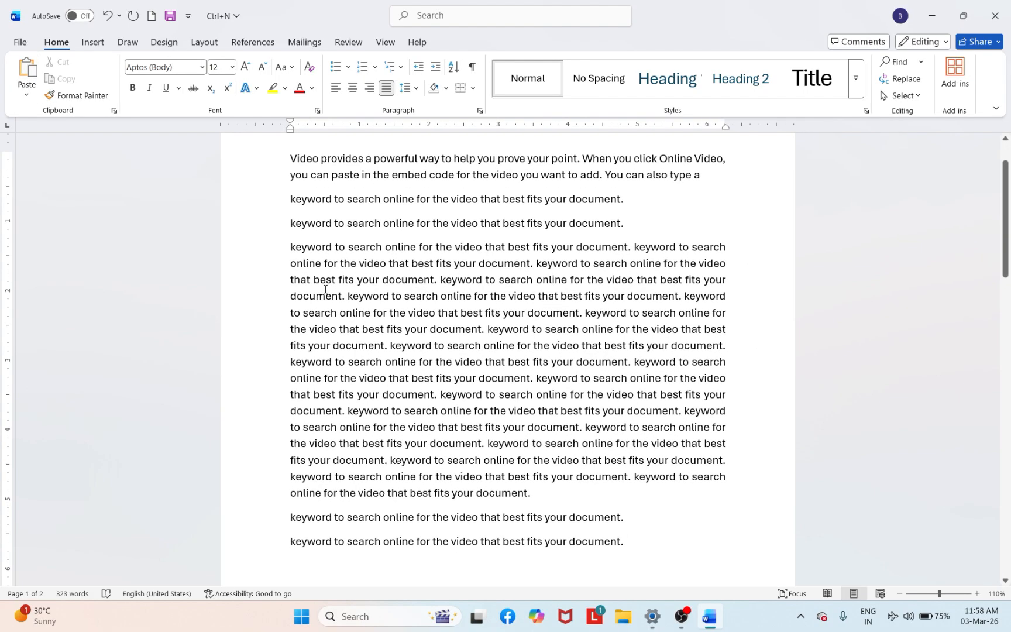
{"action": "scroll", "coordinate": [326, 289], "scroll_direction": "down", "scroll_amount": 1}
{"action": "scroll", "coordinate": [325, 289], "scroll_direction": "up", "scroll_amount": 3}
{"action": "scroll", "coordinate": [325, 289], "scroll_direction": "down", "scroll_amount": 5}
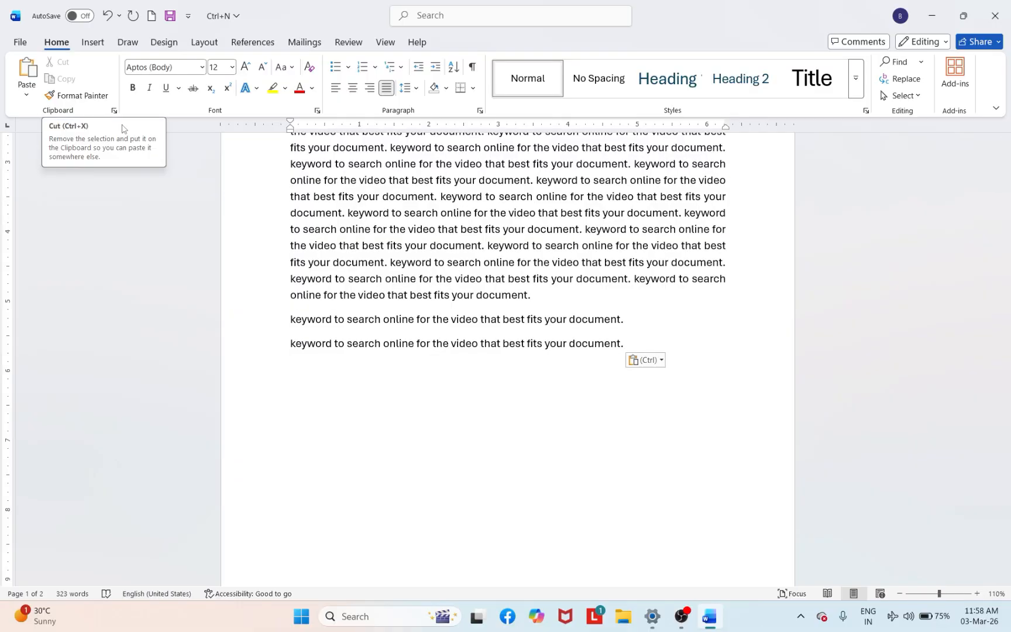
{"action": "scroll", "coordinate": [343, 261], "scroll_direction": "up", "scroll_amount": 3}
{"action": "scroll", "coordinate": [343, 262], "scroll_direction": "up", "scroll_amount": 1}
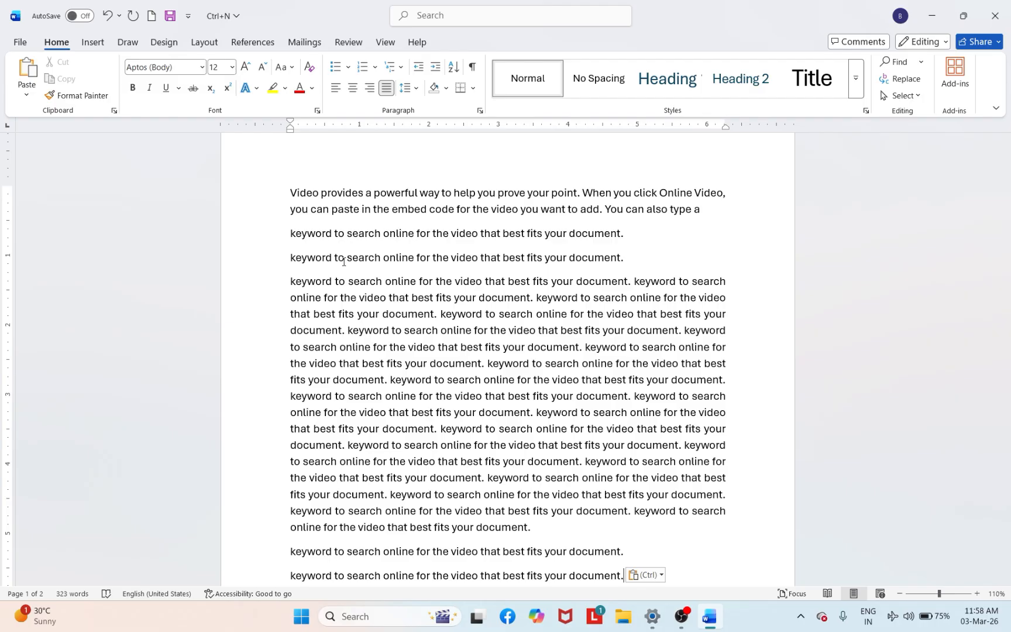
{"action": "key", "text": "ctrl+a"}
{"action": "key", "text": "Delete"}
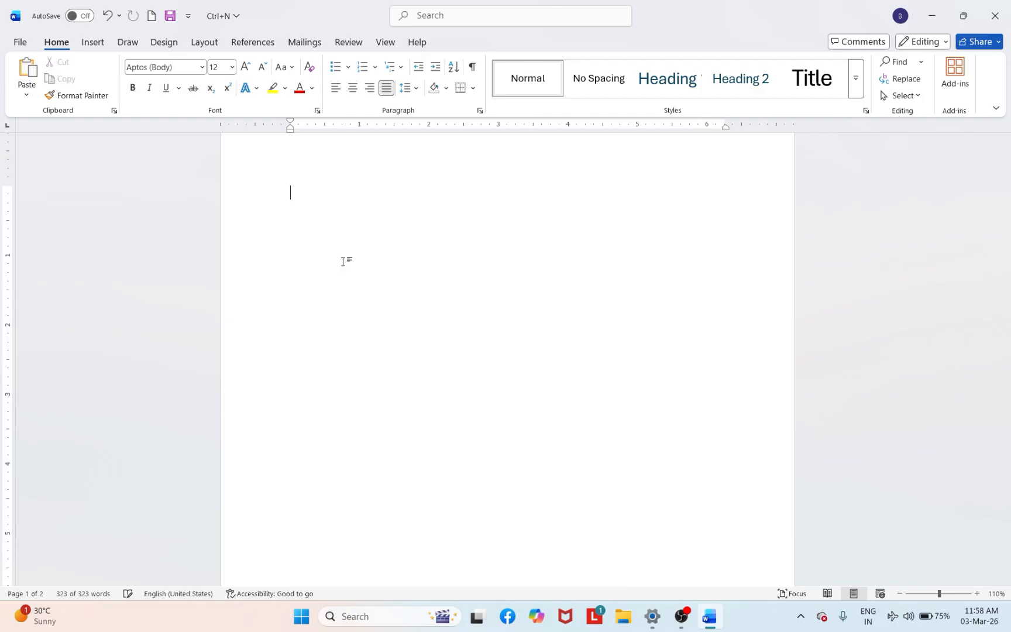
Step: Enter two sample first names in the empty document, each on its own line
{"action": "type", "text": "Ram"}
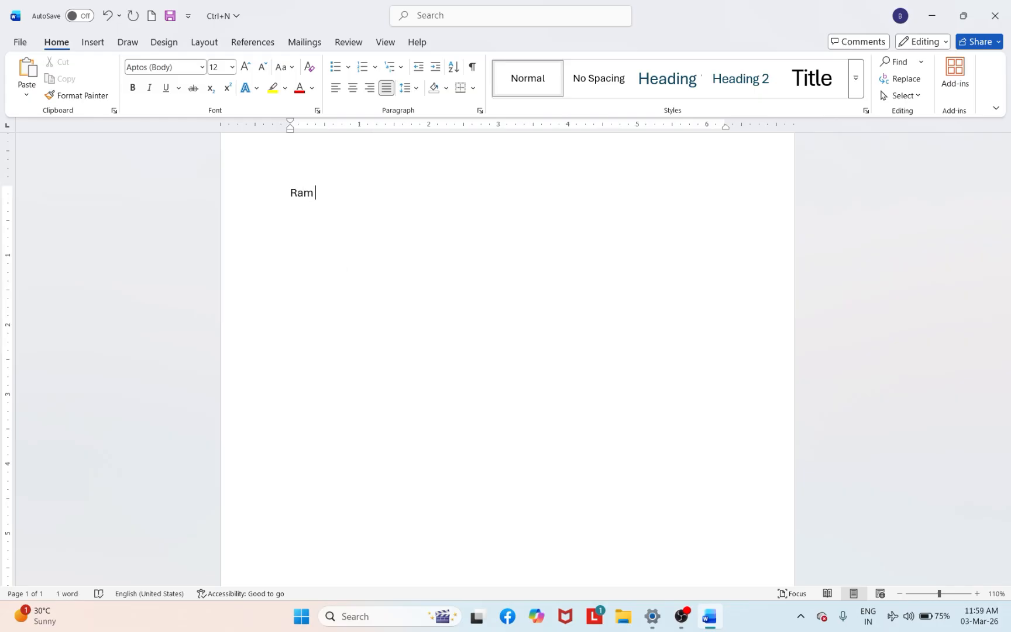
{"action": "type", "text": " L"}
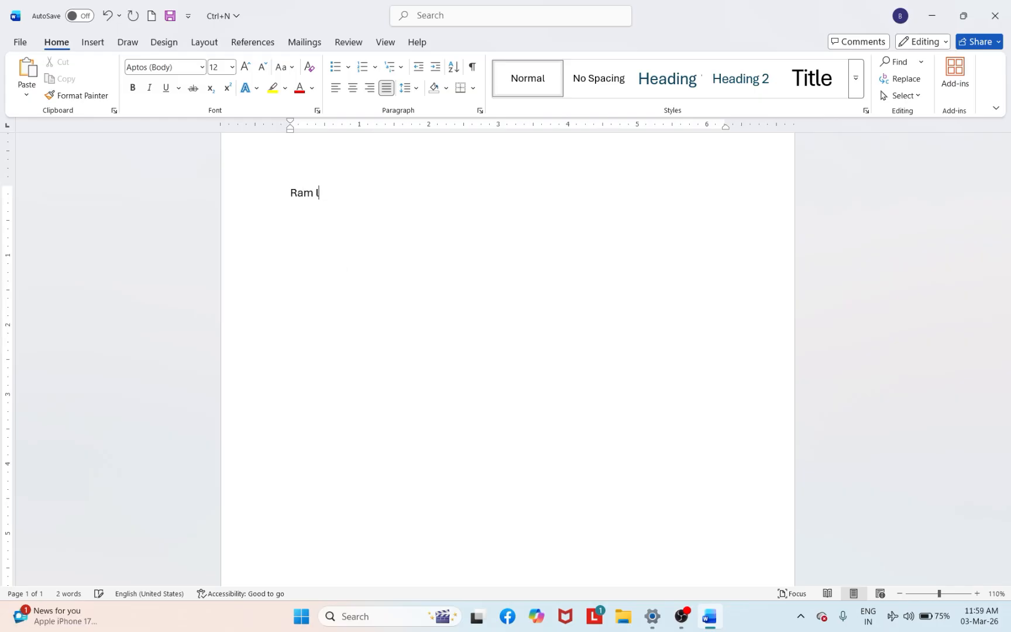
{"action": "key", "text": "BackSpace"}
{"action": "key", "text": "Return"}
{"action": "type", "text": "Sita"}
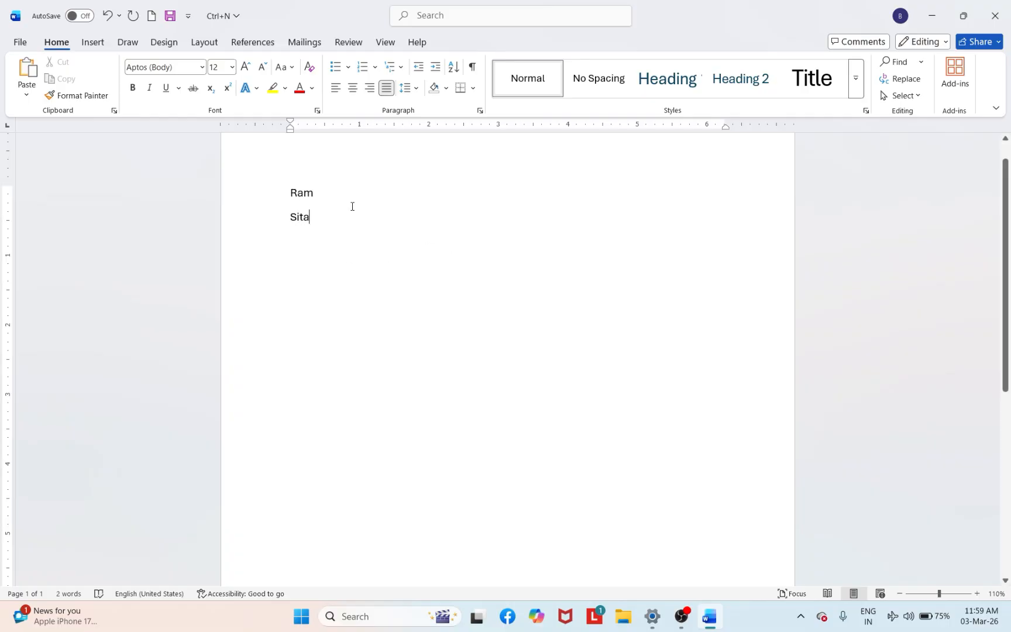
Step: Swap the order of the two names by cutting the first one and pasting it on a new line below the other
{"action": "left_click", "coordinate": [352, 206]}
{"action": "left_click_drag", "start_coordinate": [338, 205], "coordinate": [293, 201]}
{"action": "key", "text": "super+c"}
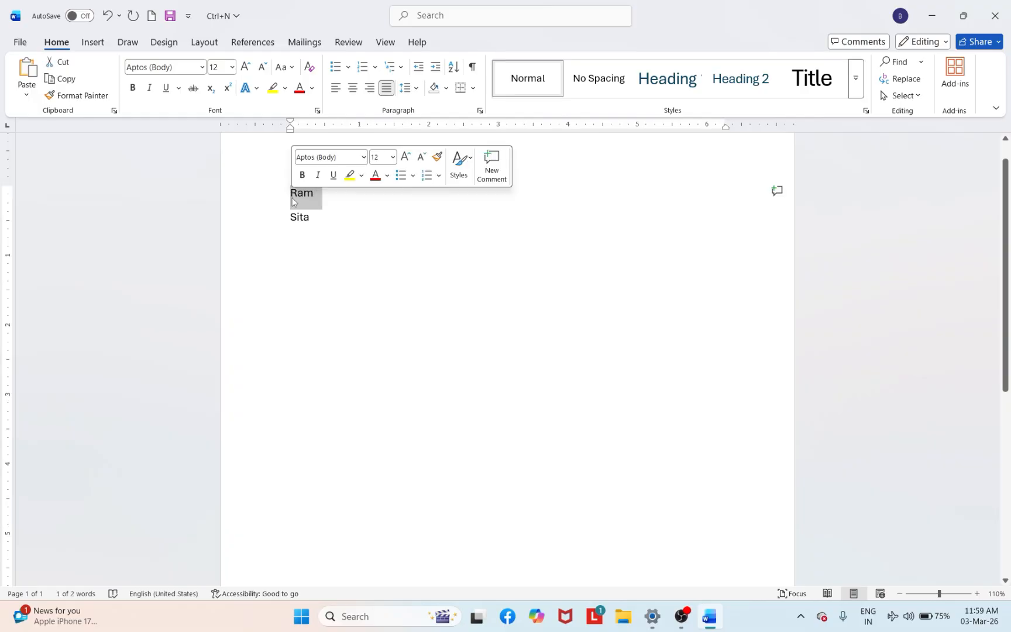
{"action": "left_click", "coordinate": [60, 63]}
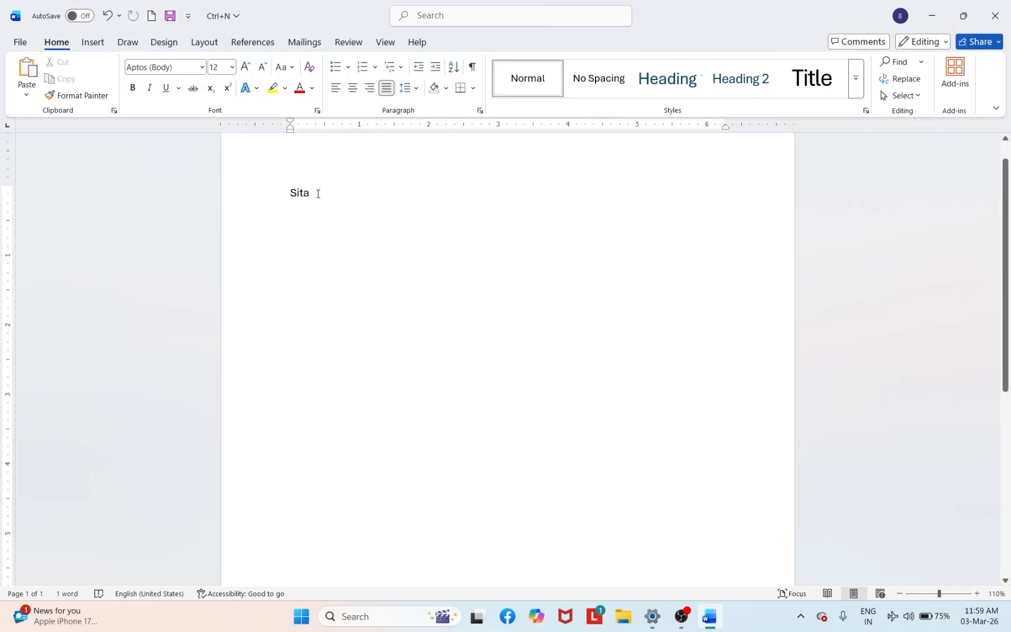
{"action": "left_click", "coordinate": [318, 193]}
{"action": "key", "text": "Return"}
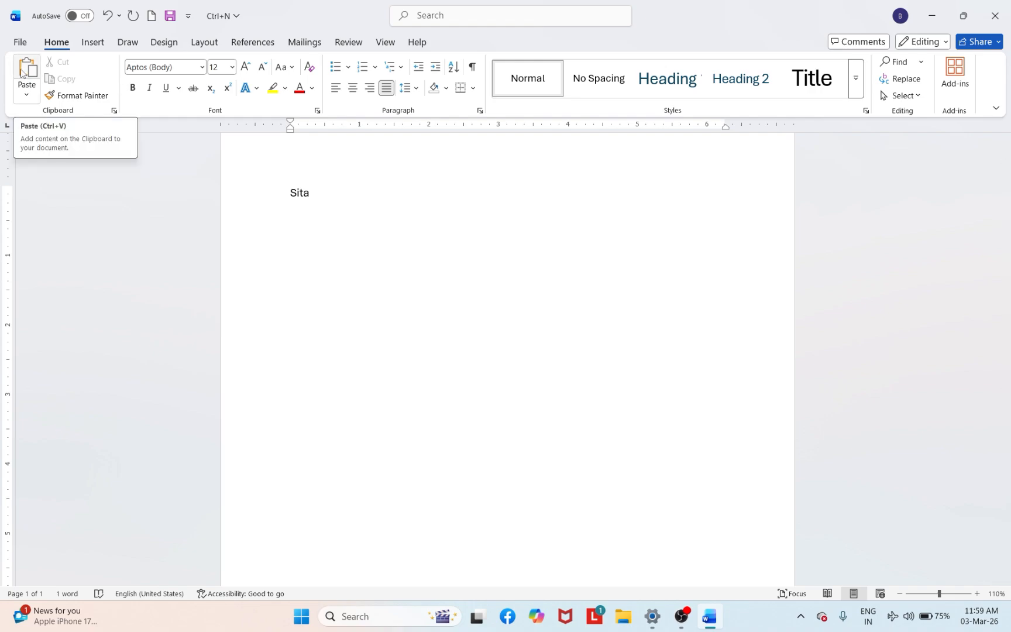
{"action": "left_click", "coordinate": [22, 71]}
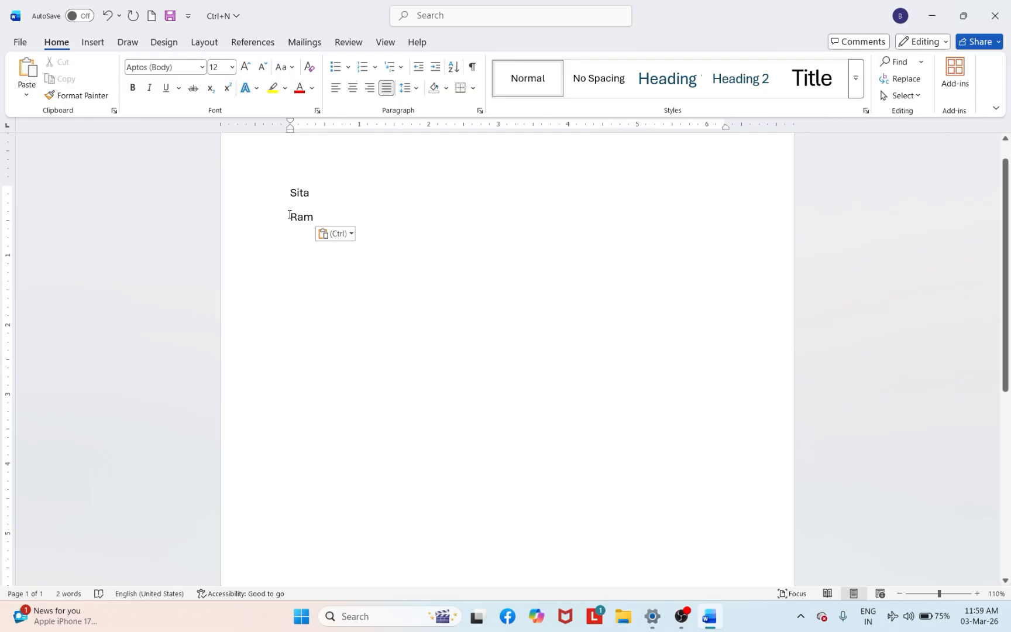
Step: Add a blank line above the two names, copy the lower name and paste it on a new line beneath
{"action": "left_click", "coordinate": [291, 179]}
{"action": "key", "text": "Return"}
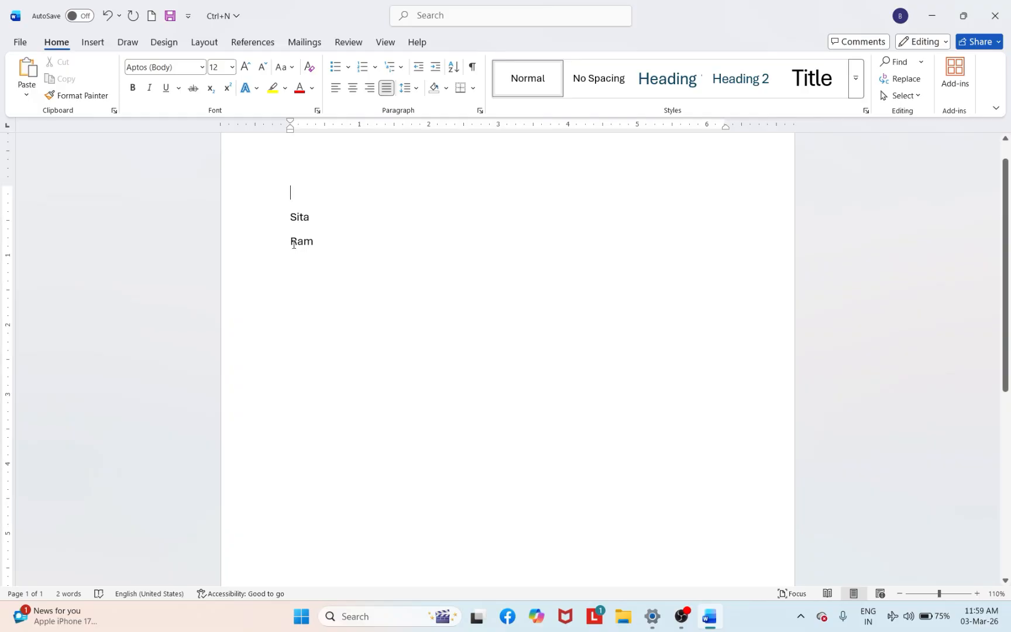
{"action": "left_click_drag", "start_coordinate": [293, 243], "coordinate": [313, 249]}
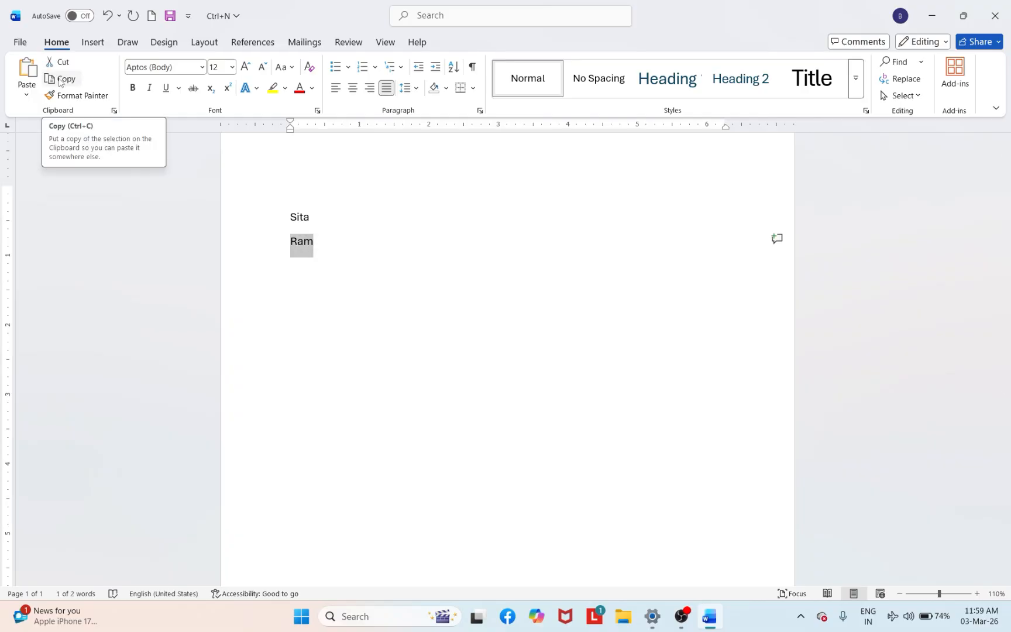
{"action": "left_click", "coordinate": [60, 81]}
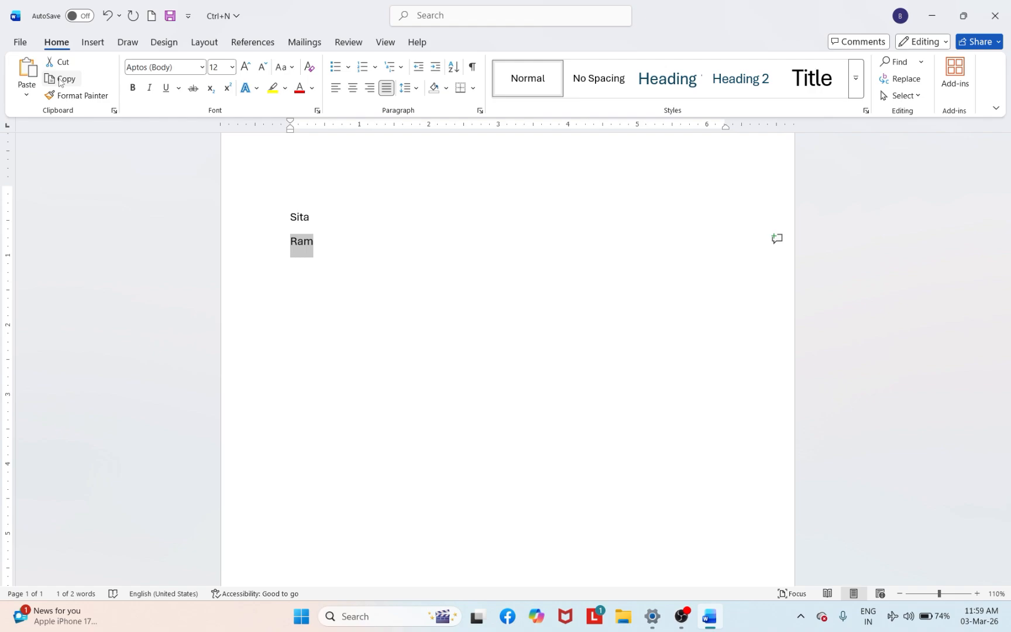
{"action": "left_click", "coordinate": [324, 245]}
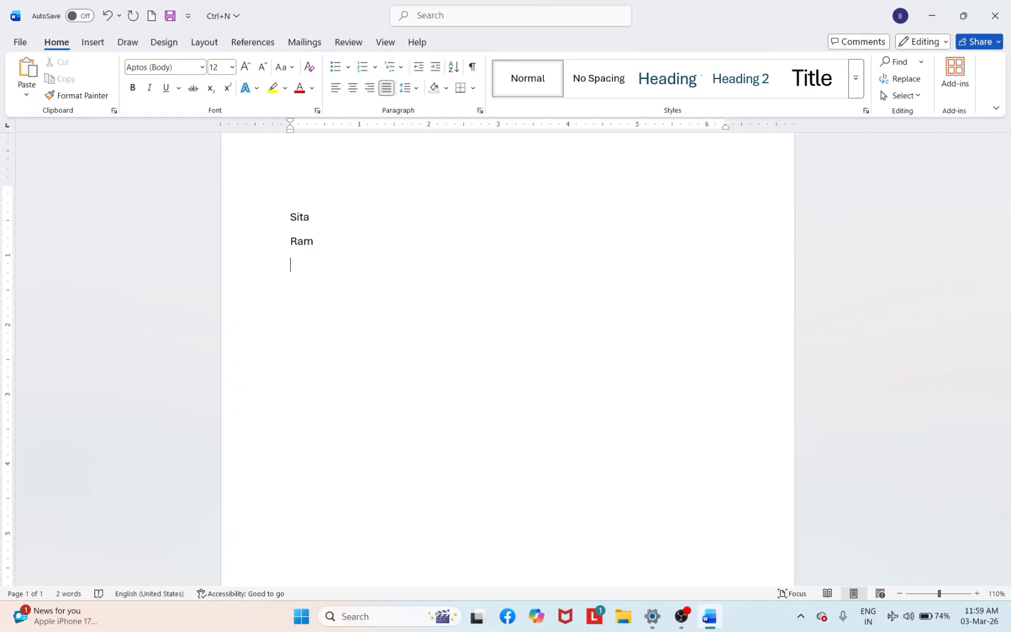
{"action": "left_click", "coordinate": [27, 69]}
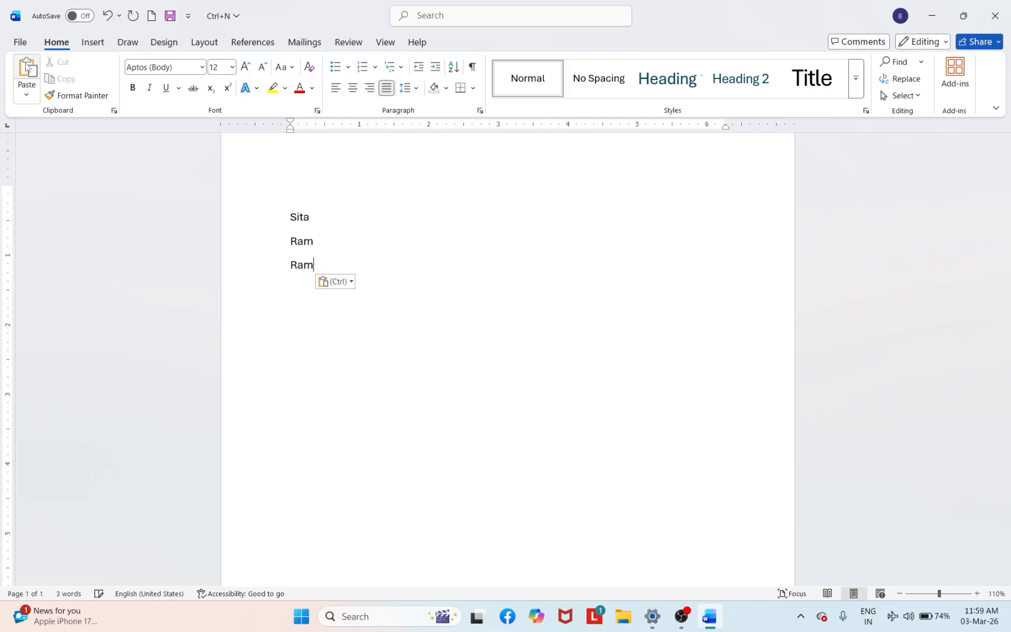
Step: Paste the copied name four more times below the existing lines, each on its own line
{"action": "key", "text": "Return"}
{"action": "left_click", "coordinate": [27, 69]}
{"action": "key", "text": "Return"}
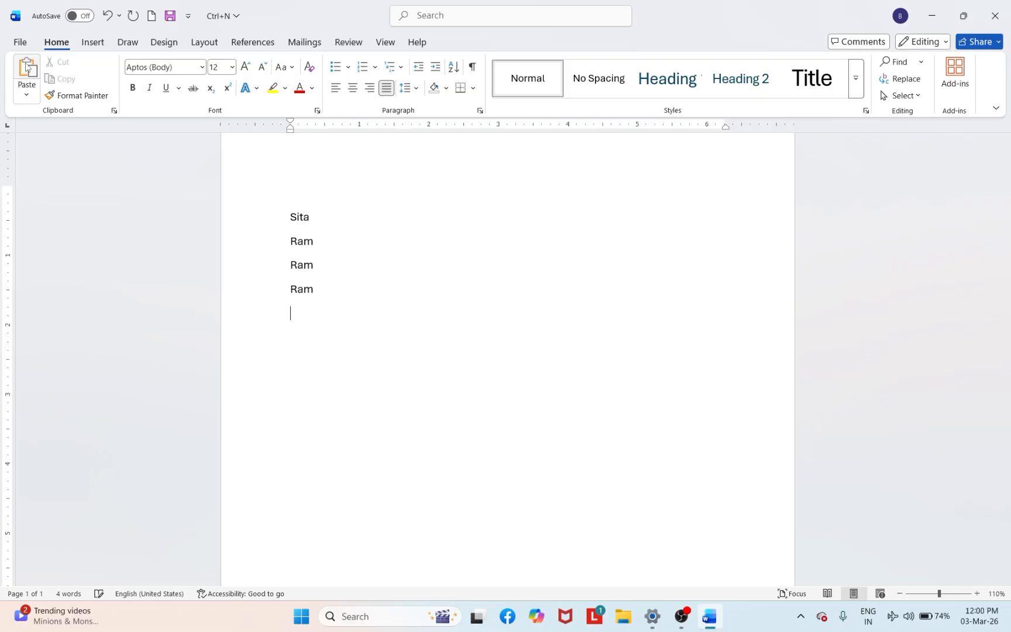
{"action": "left_click", "coordinate": [27, 68]}
{"action": "key", "text": "Return"}
{"action": "left_click", "coordinate": [27, 69]}
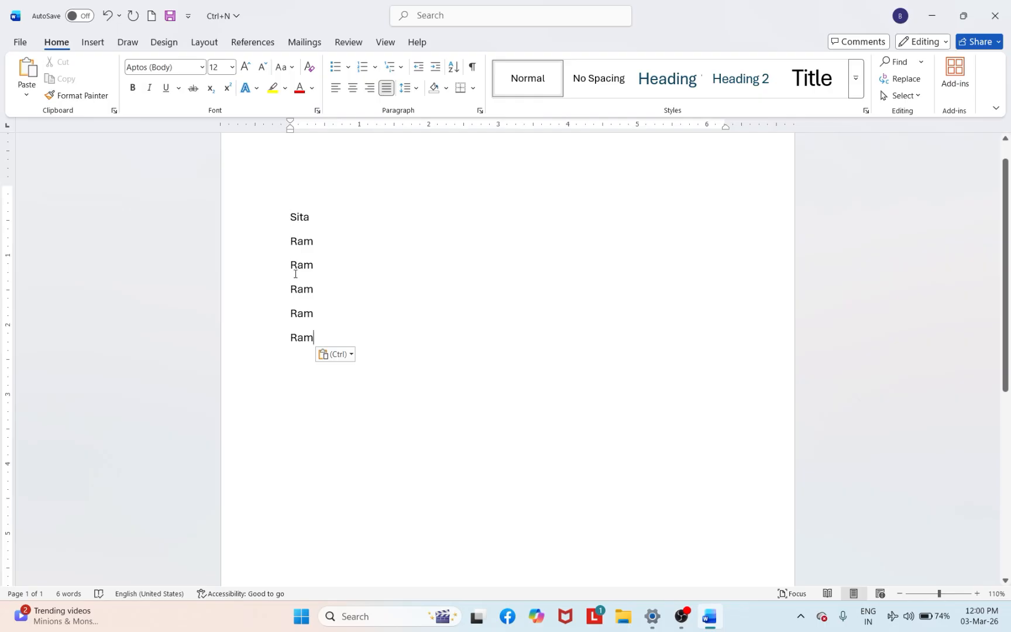
{"action": "key", "text": "Return"}
{"action": "left_click", "coordinate": [23, 69]}
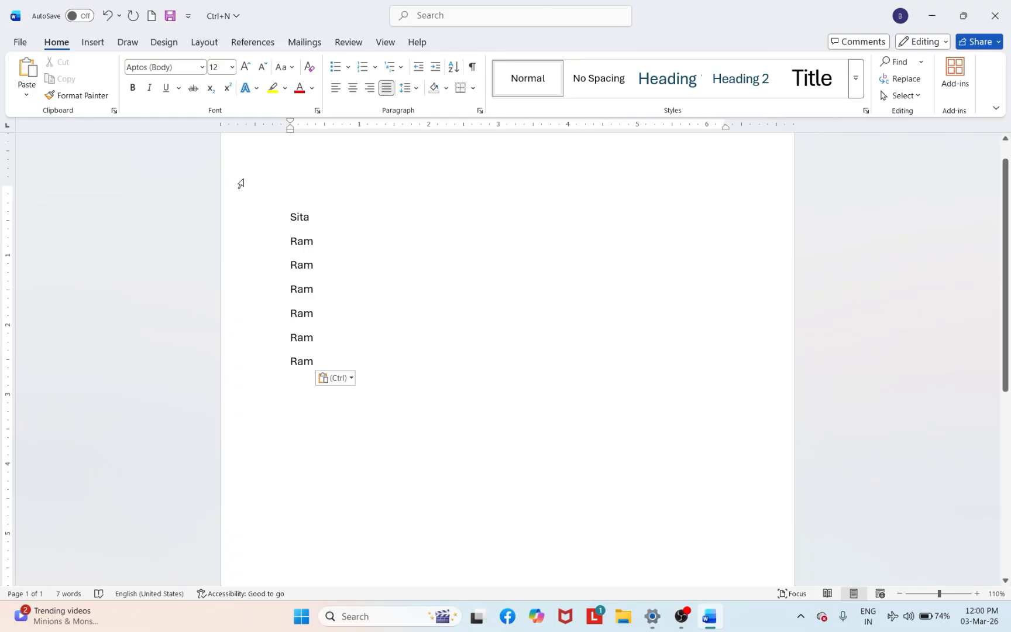
Step: Make the first name in the list bold and underlined, with the standard green font color
{"action": "double_click", "coordinate": [299, 219]}
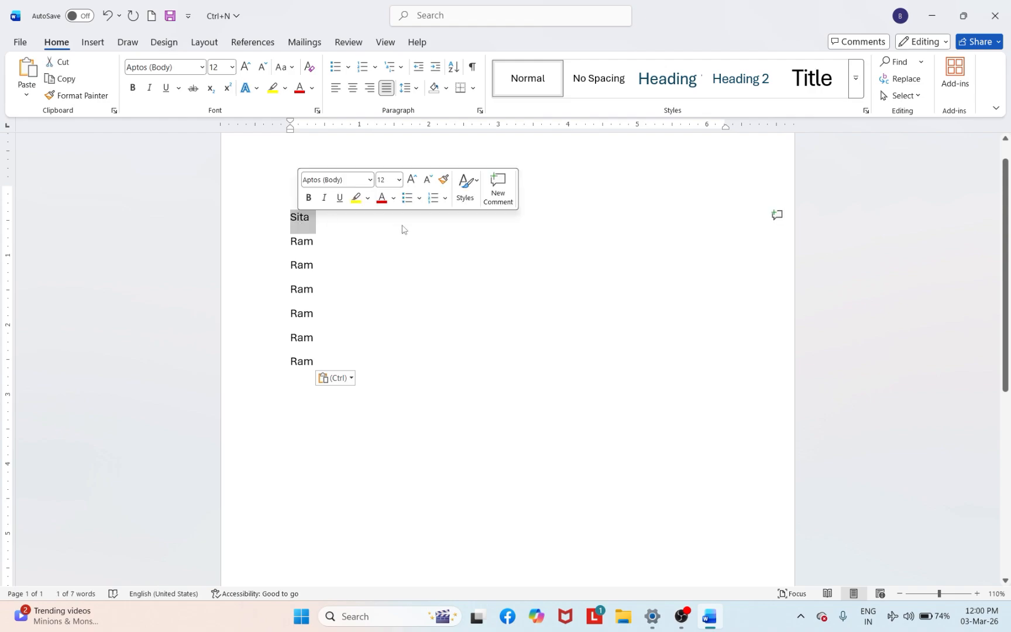
{"action": "left_click", "coordinate": [133, 89]}
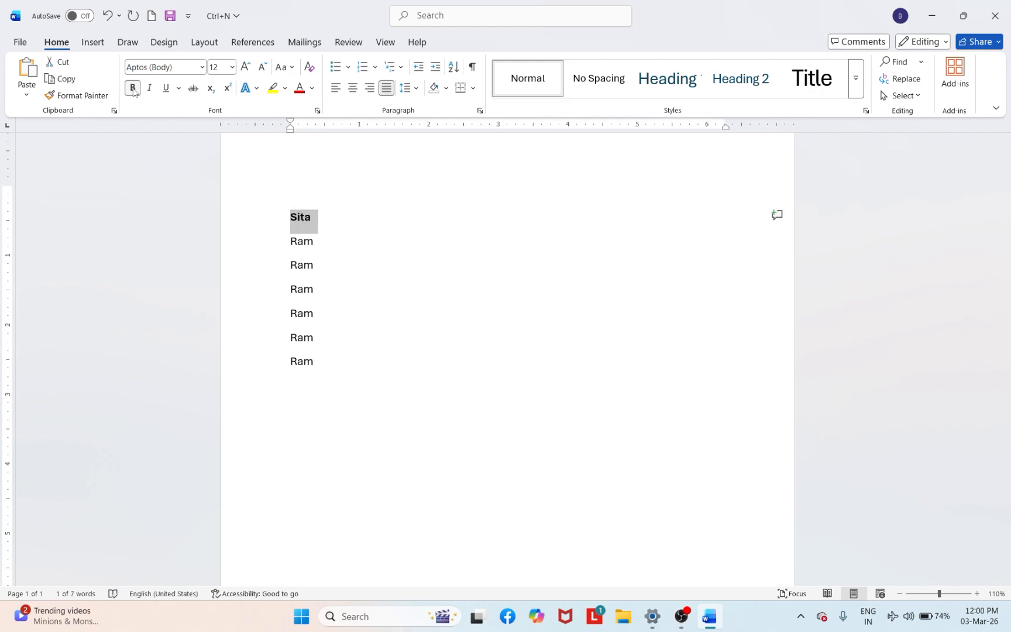
{"action": "left_click", "coordinate": [171, 92]}
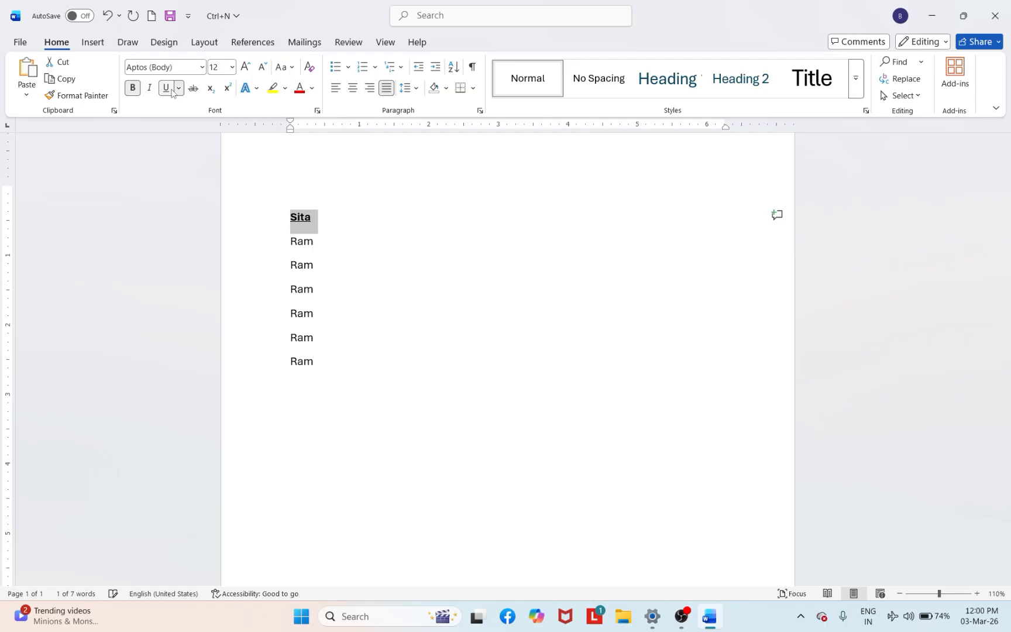
{"action": "left_click", "coordinate": [313, 88]}
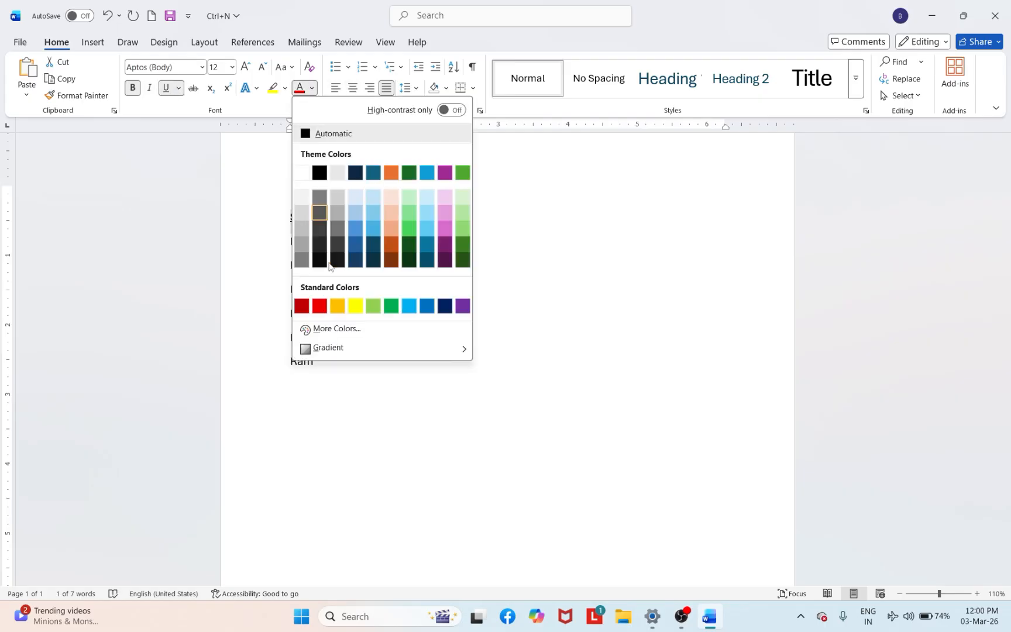
{"action": "left_click", "coordinate": [392, 312]}
Step: Set the font of the first name to Arial Black
{"action": "left_click", "coordinate": [202, 67]}
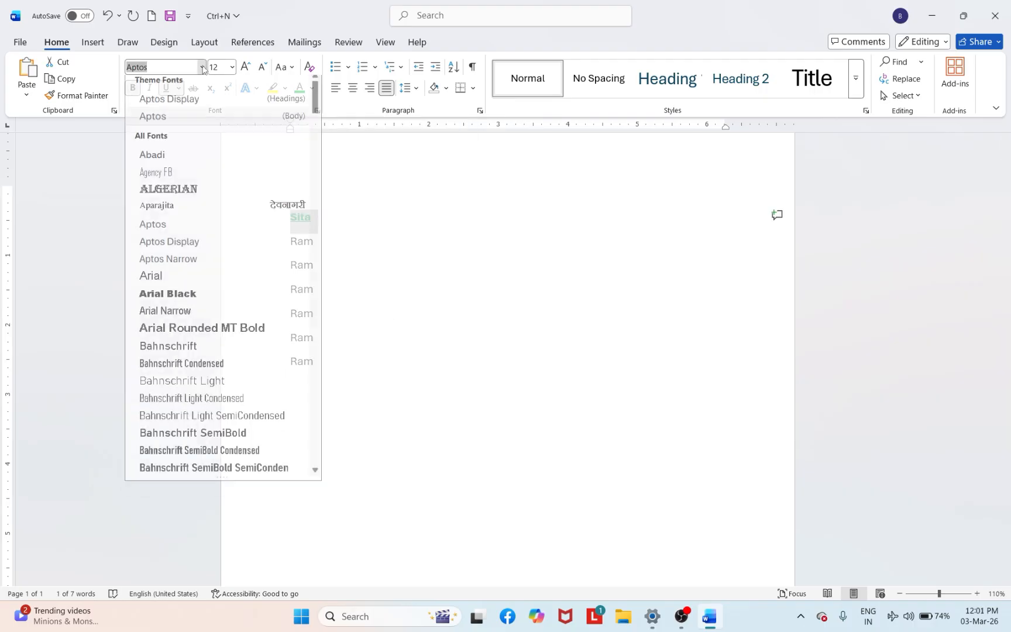
{"action": "scroll", "coordinate": [203, 117], "scroll_direction": "down", "scroll_amount": 5}
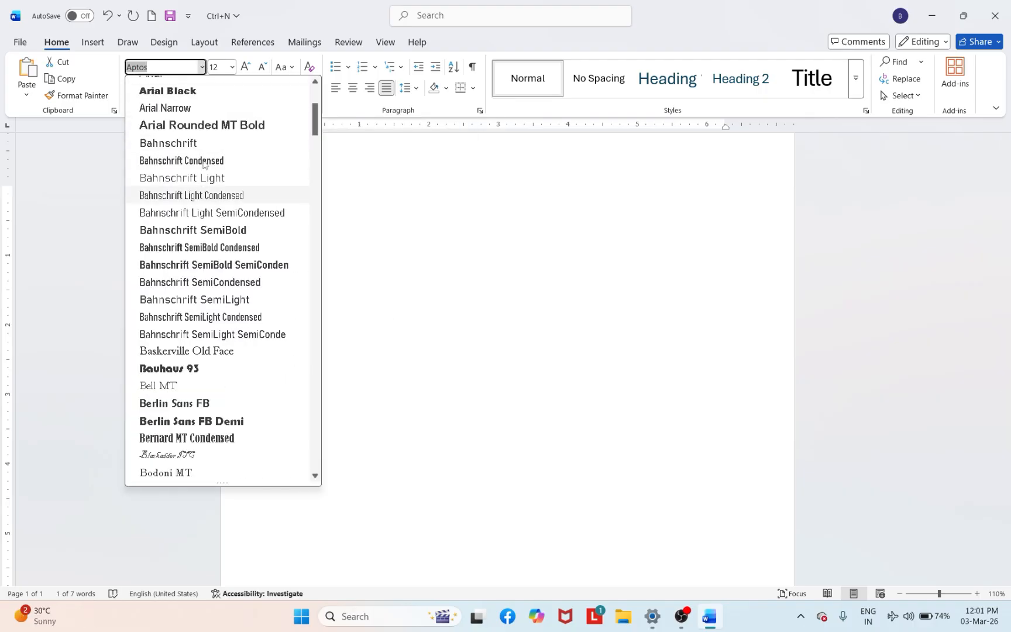
{"action": "left_click", "coordinate": [185, 93]}
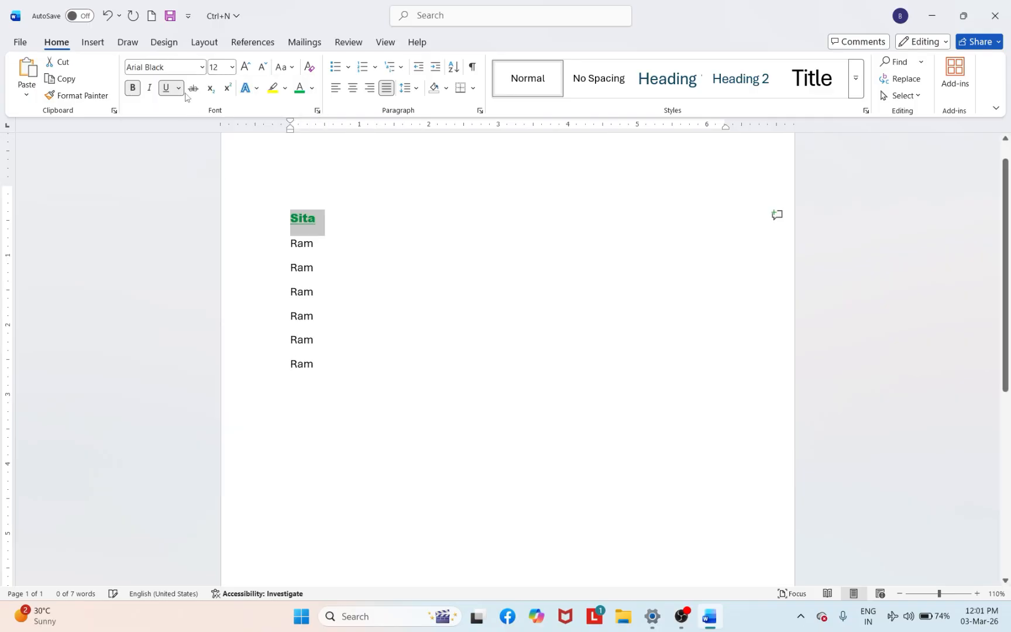
Step: Change the font of the first name to Magneto and deselect it
{"action": "left_click", "coordinate": [202, 67]}
{"action": "scroll", "coordinate": [224, 351], "scroll_direction": "down", "scroll_amount": 2}
{"action": "scroll", "coordinate": [224, 351], "scroll_direction": "down", "scroll_amount": 15}
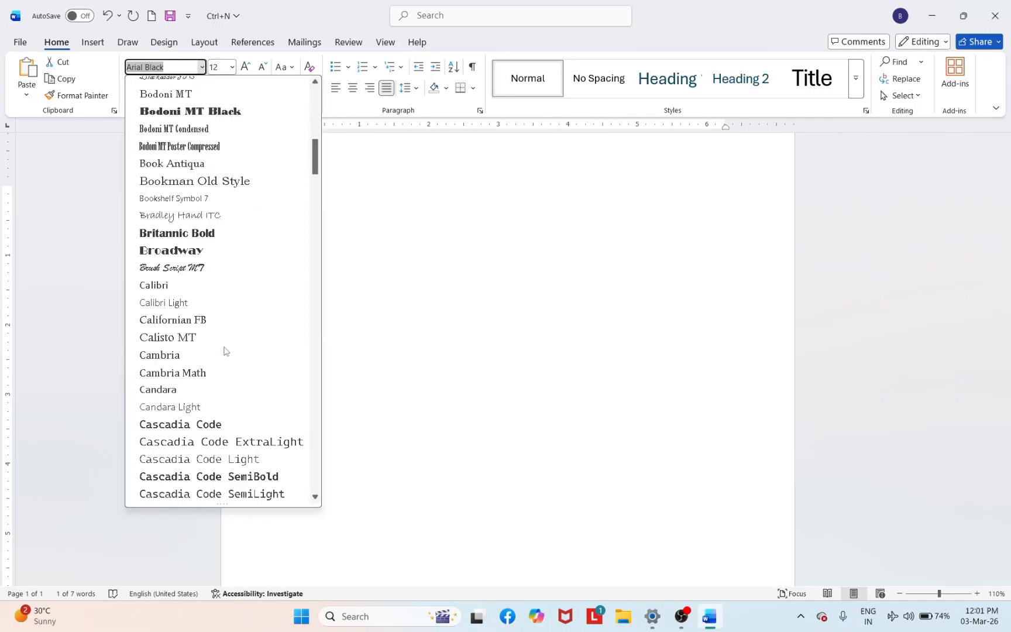
{"action": "scroll", "coordinate": [218, 365], "scroll_direction": "down", "scroll_amount": 6}
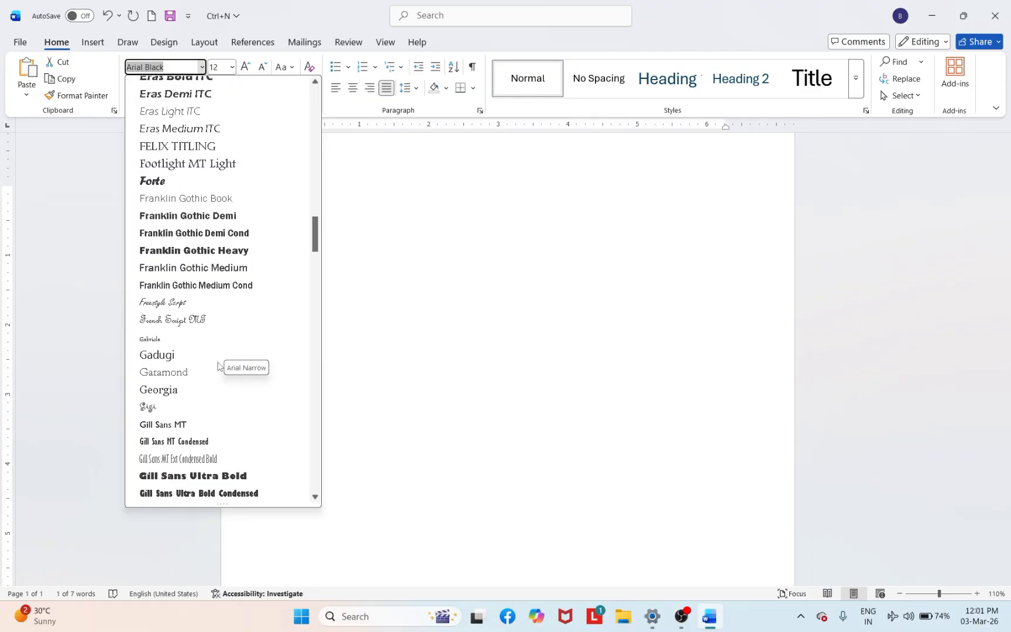
{"action": "scroll", "coordinate": [171, 408], "scroll_direction": "down", "scroll_amount": 15}
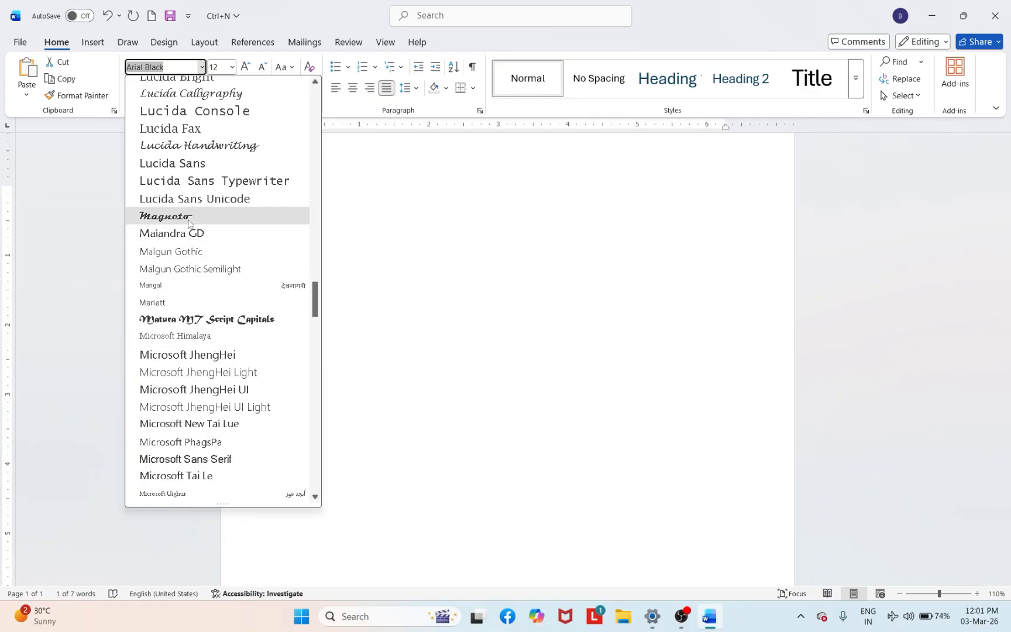
{"action": "left_click", "coordinate": [176, 216]}
{"action": "left_click", "coordinate": [459, 248]}
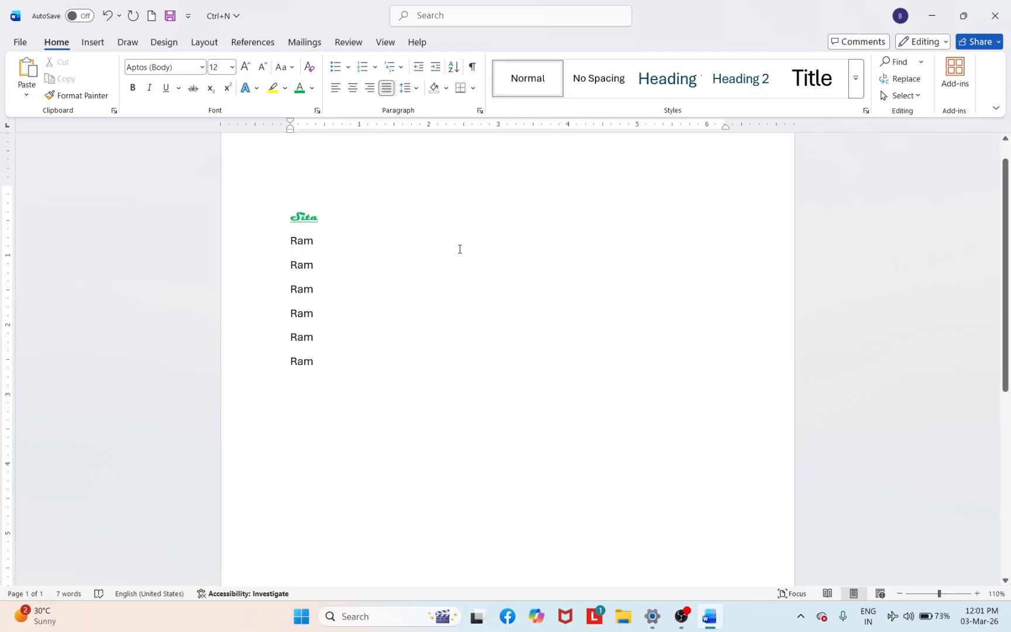
Step: Increase the font size of the first name stepwise to 24 and deselect it
{"action": "left_click", "coordinate": [301, 218]}
{"action": "double_click", "coordinate": [302, 218]}
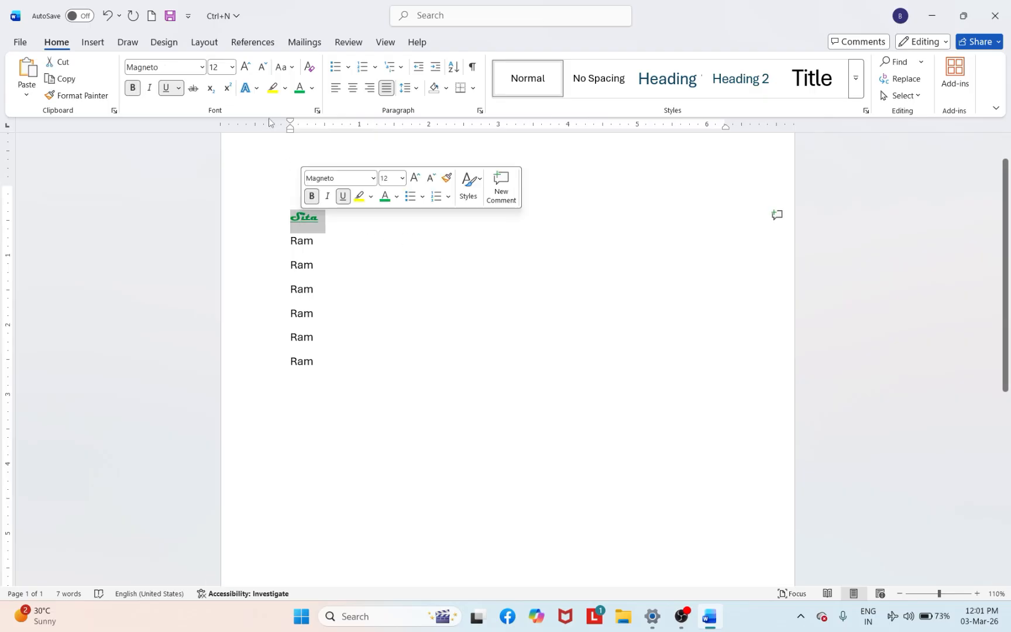
{"action": "left_click", "coordinate": [245, 67]}
{"action": "left_click", "coordinate": [245, 66]}
{"action": "left_click", "coordinate": [245, 67]}
{"action": "left_click", "coordinate": [245, 66]}
{"action": "left_click", "coordinate": [245, 67]}
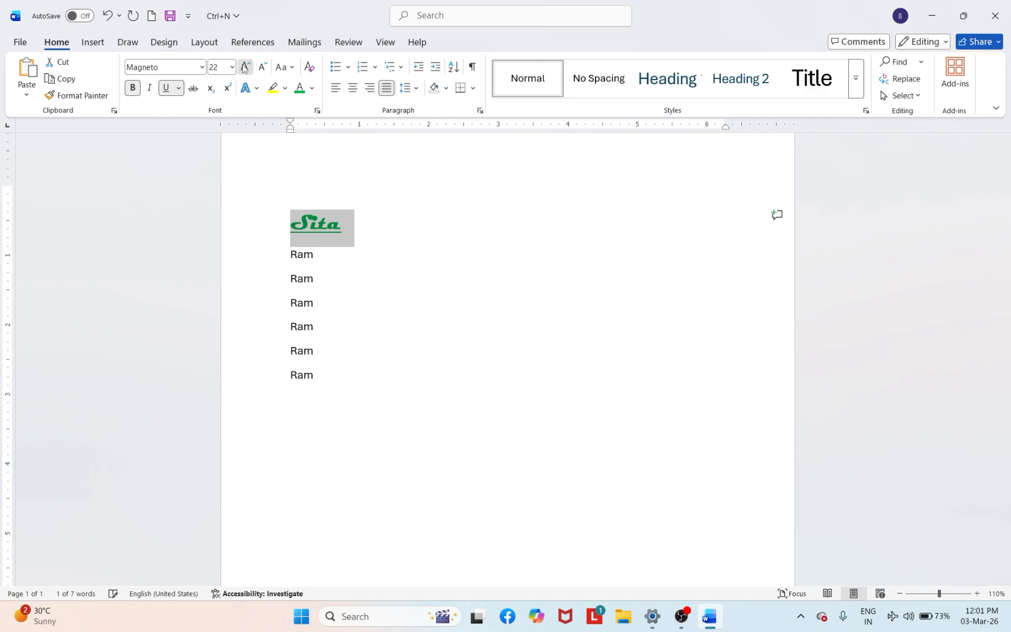
{"action": "left_click", "coordinate": [245, 66]}
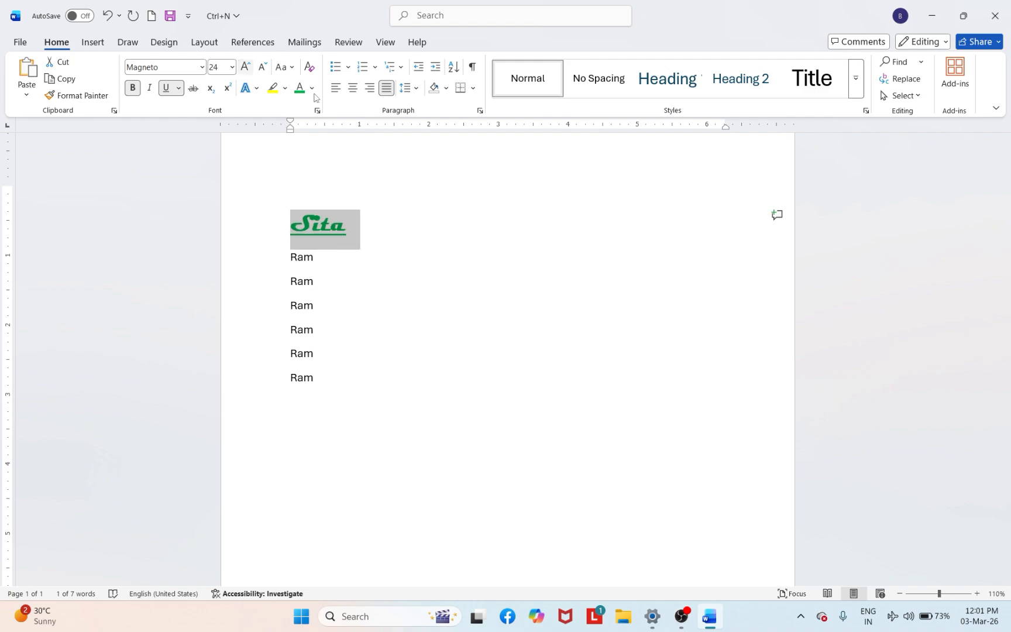
{"action": "left_click", "coordinate": [497, 289]}
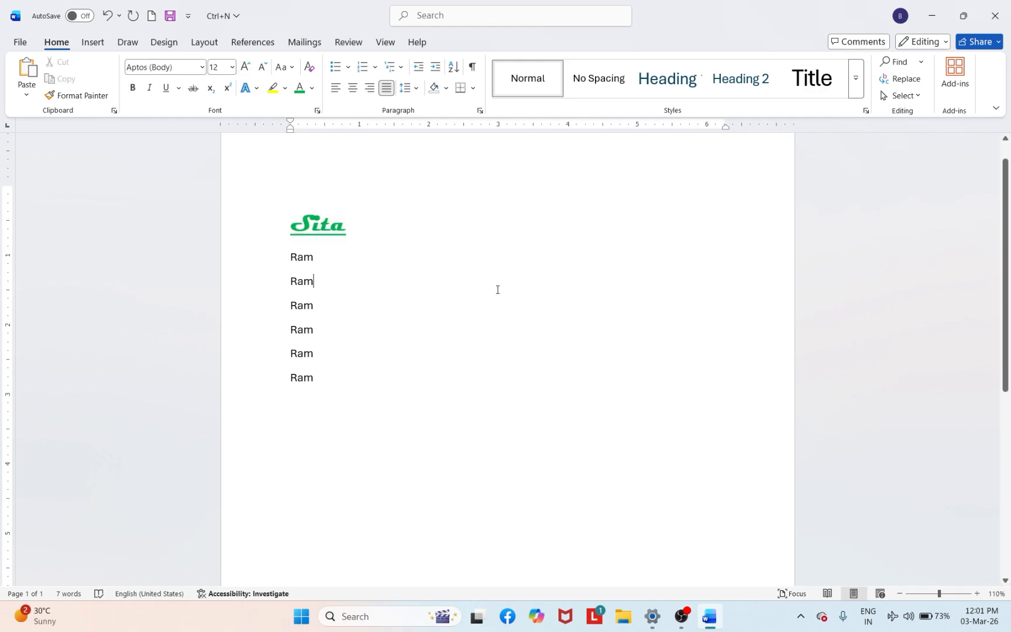
Step: Select the first name again and open the choice of available fonts for it
{"action": "double_click", "coordinate": [316, 225]}
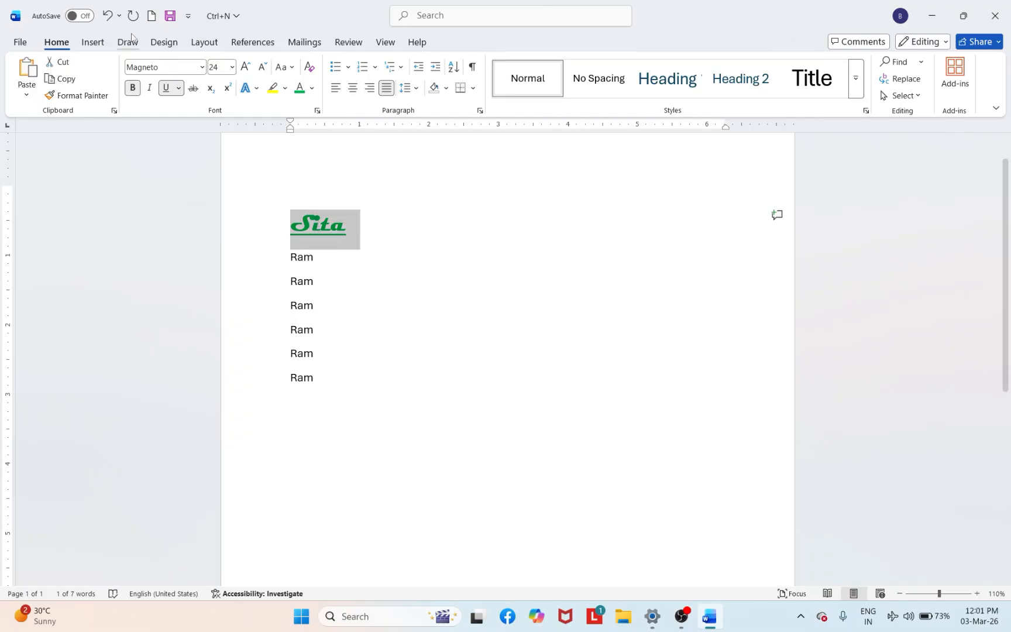
{"action": "left_click", "coordinate": [202, 66]}
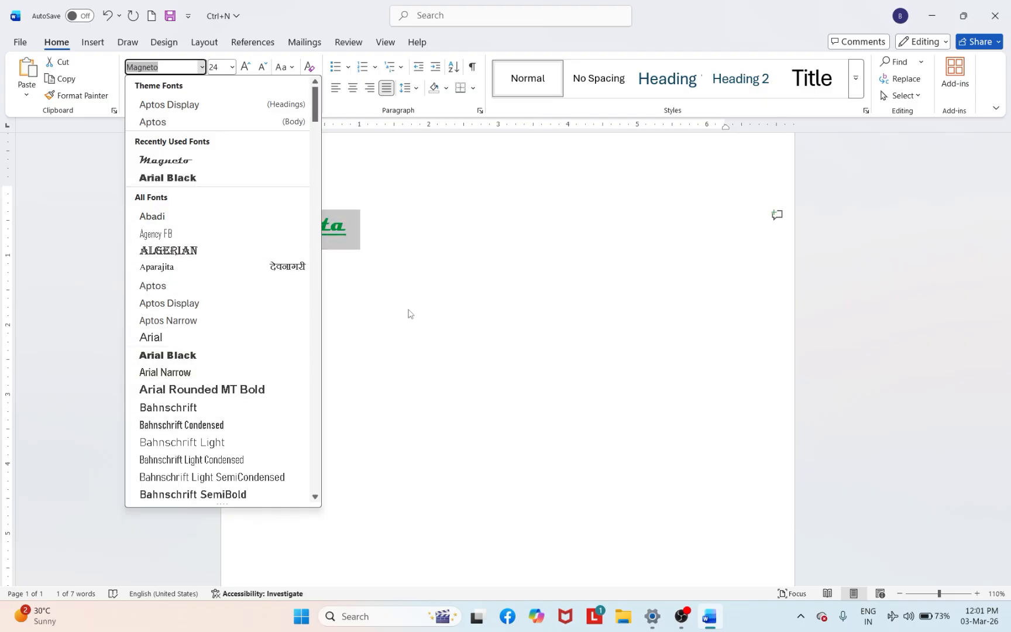
Step: Set the font size of the document's first line to 27
{"action": "key", "text": "Escape"}
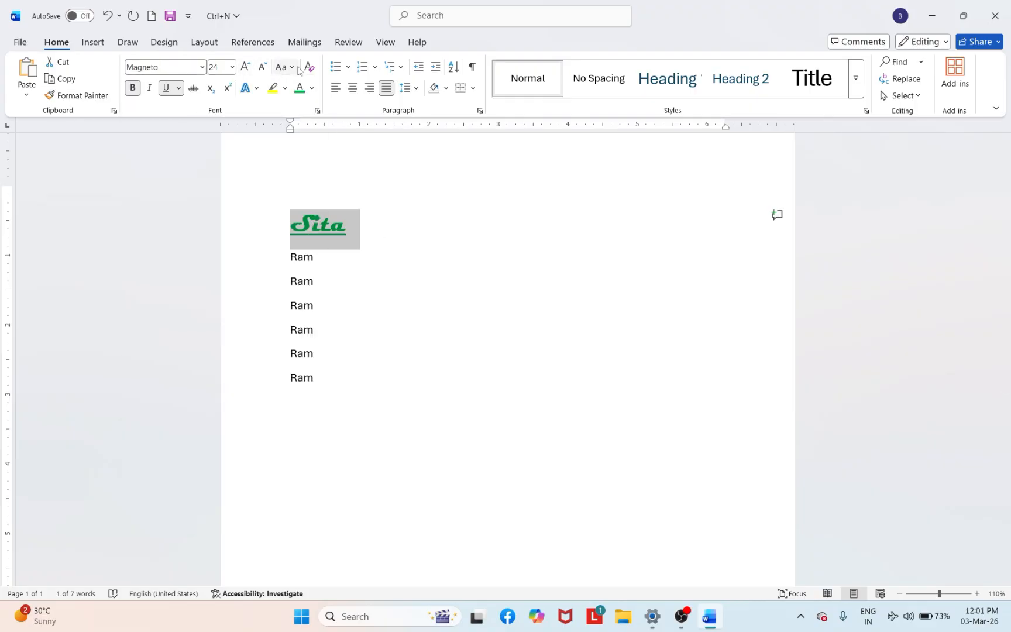
{"action": "left_click", "coordinate": [225, 65]}
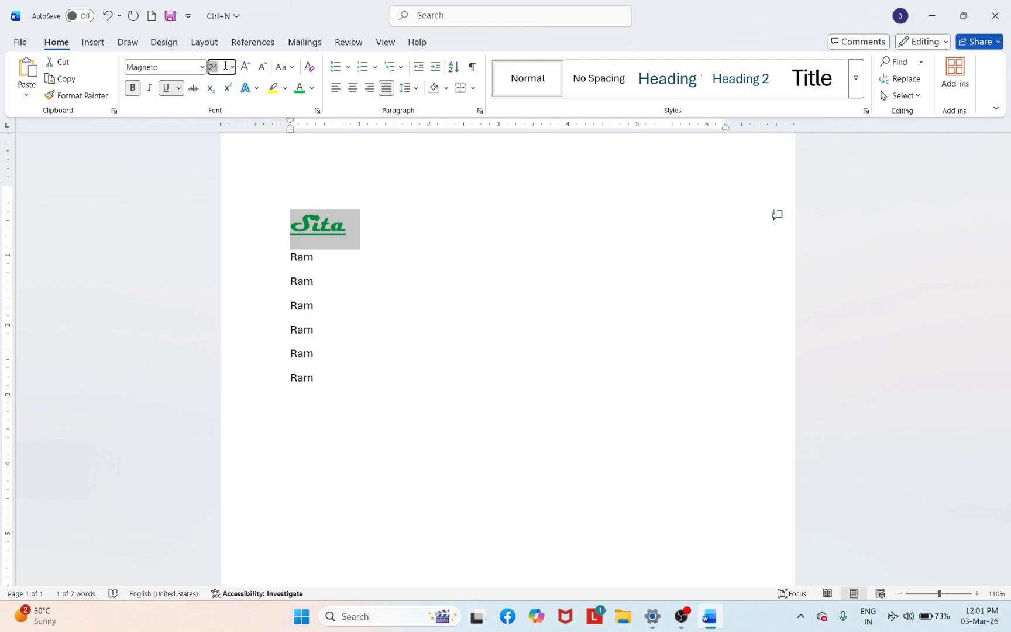
{"action": "type", "text": "27"}
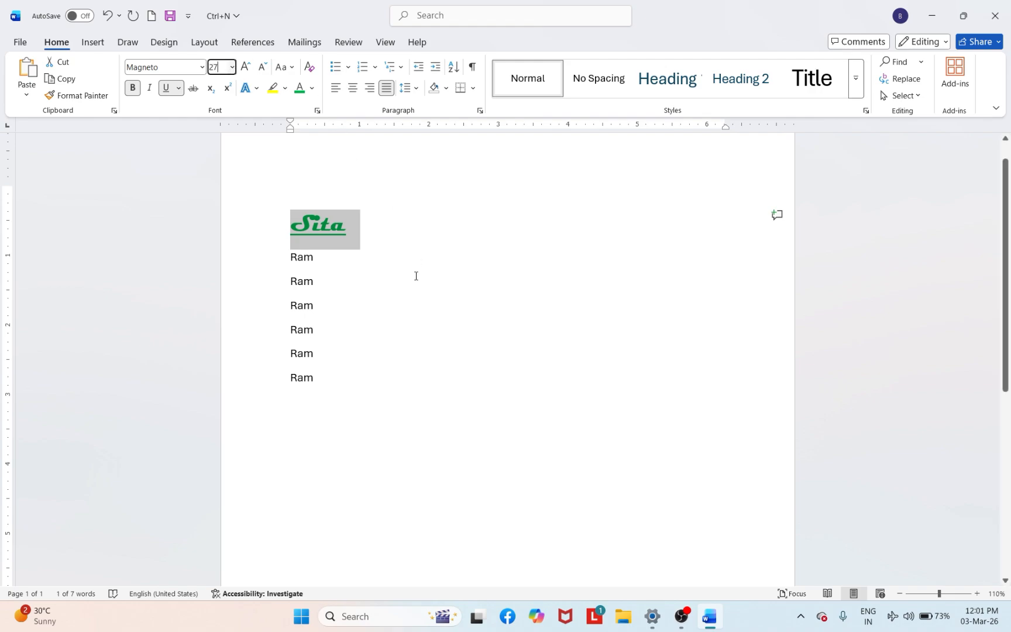
{"action": "left_click", "coordinate": [416, 276]}
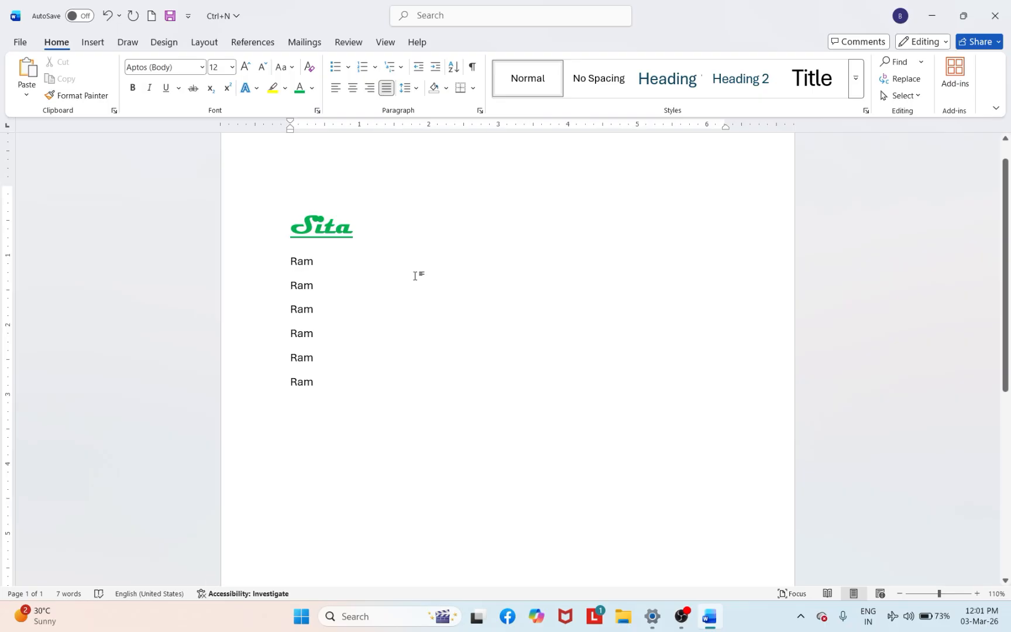
Step: Compare the font and size of the first line with those of the plain line below it
{"action": "left_click", "coordinate": [299, 224]}
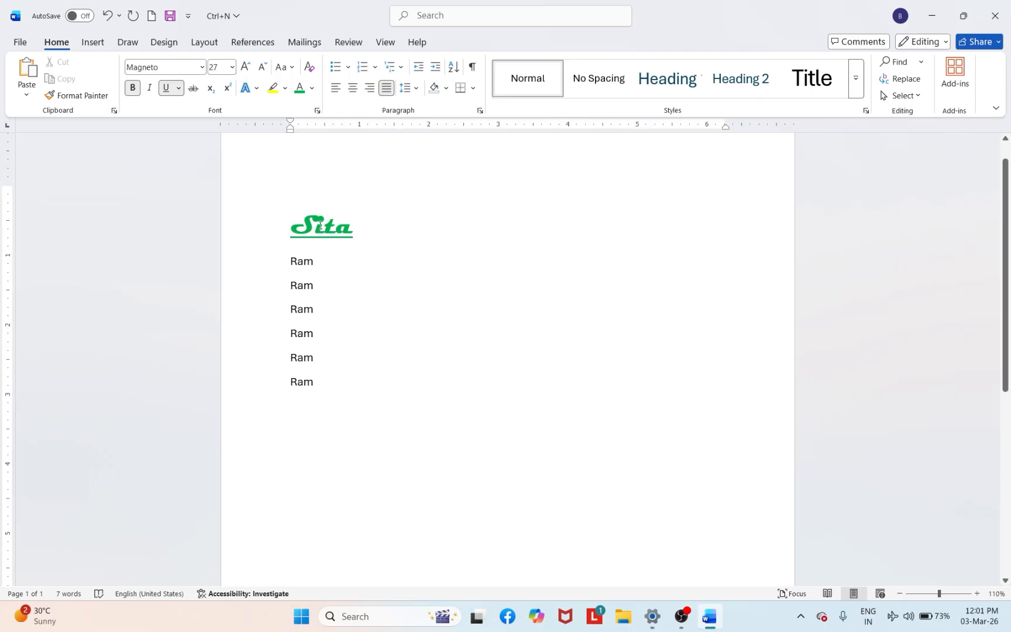
{"action": "left_click", "coordinate": [302, 248]}
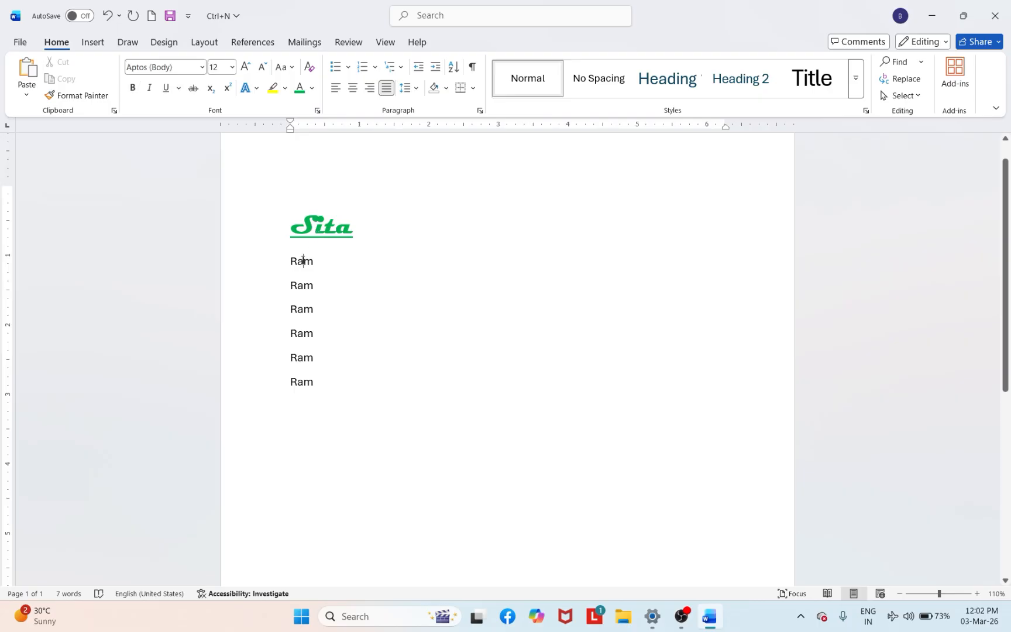
{"action": "key", "text": "Up"}
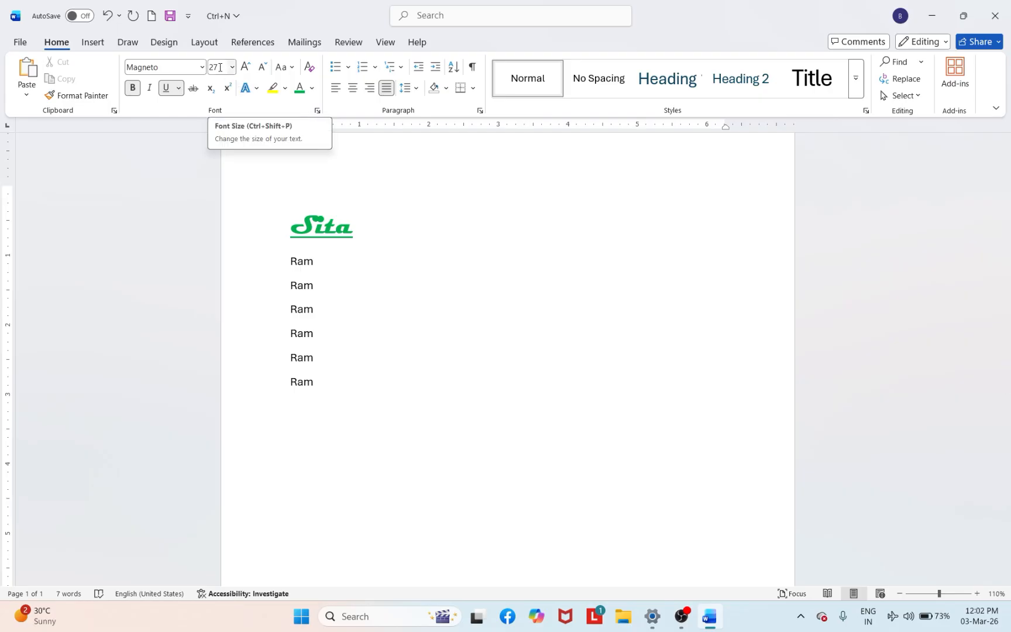
{"action": "left_click", "coordinate": [309, 265]}
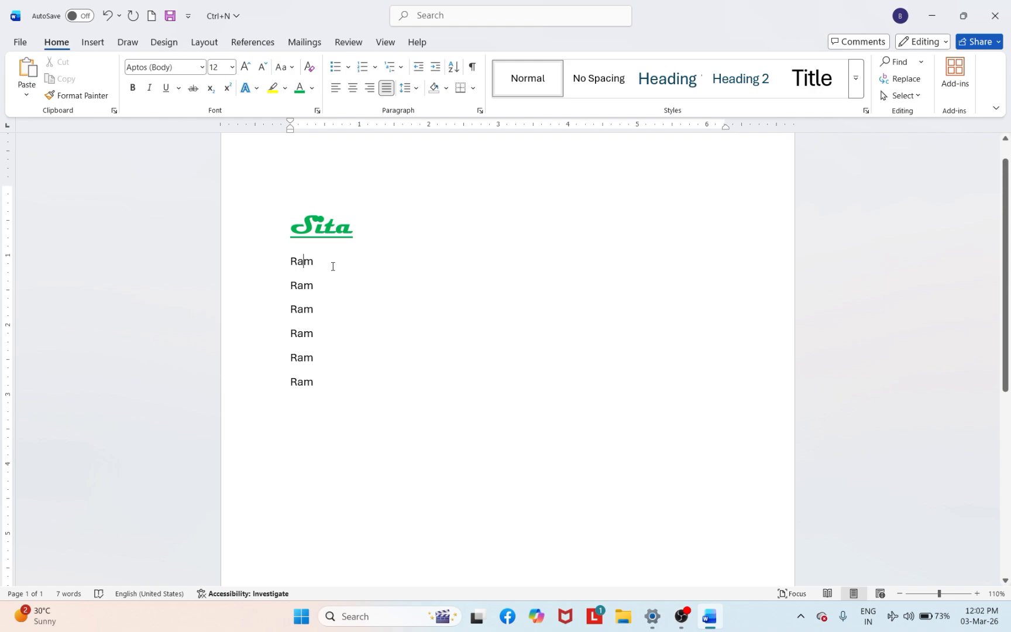
{"action": "double_click", "coordinate": [317, 236]}
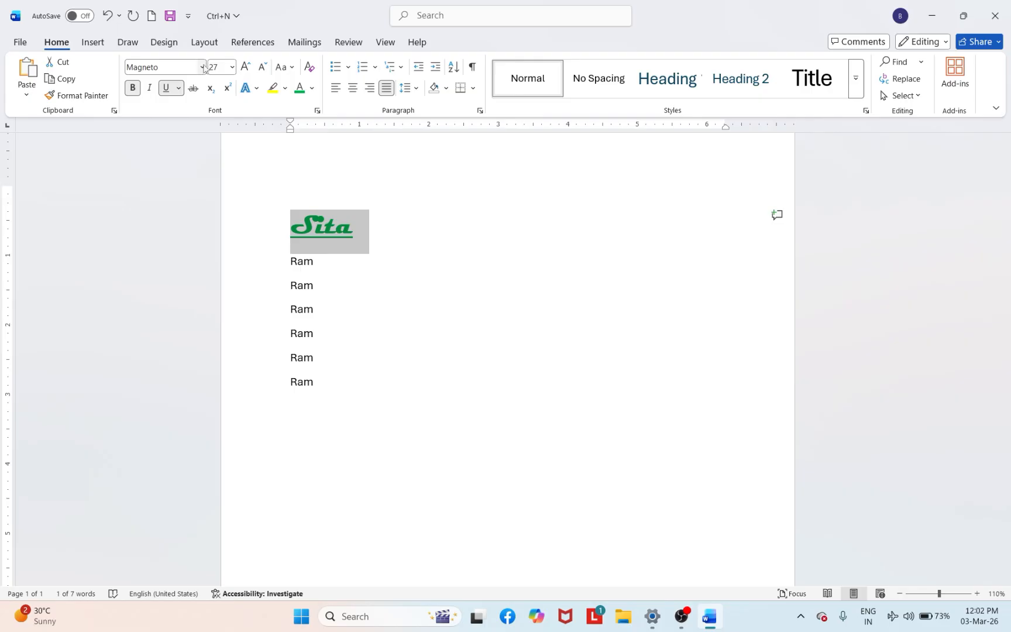
{"action": "left_click", "coordinate": [454, 242]}
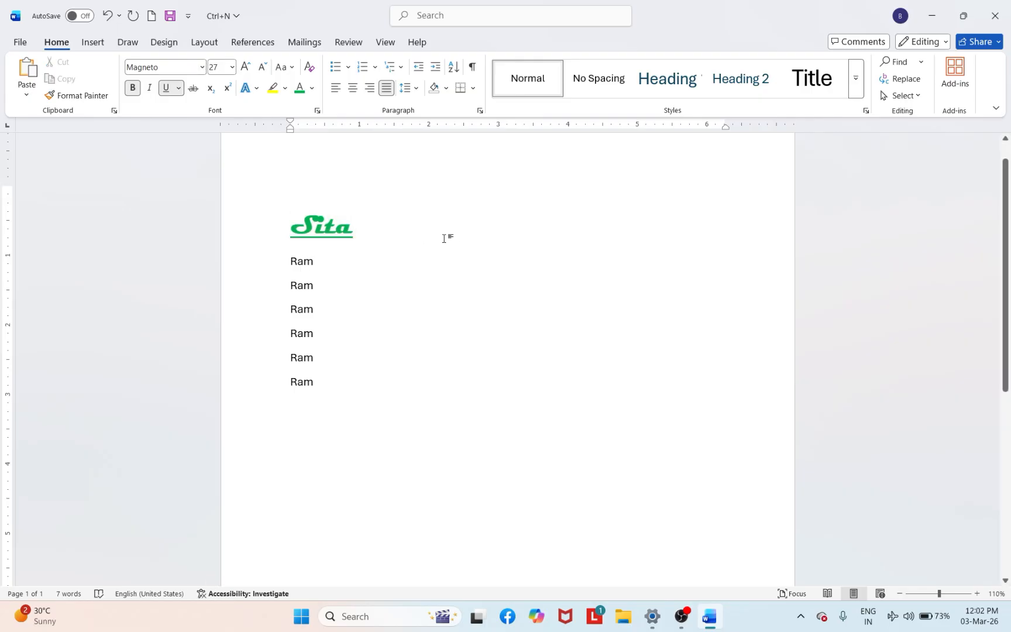
Step: Copy the first line's formatting to the next three lines with Format Painter kept active, and turn it off
{"action": "double_click", "coordinate": [333, 237]}
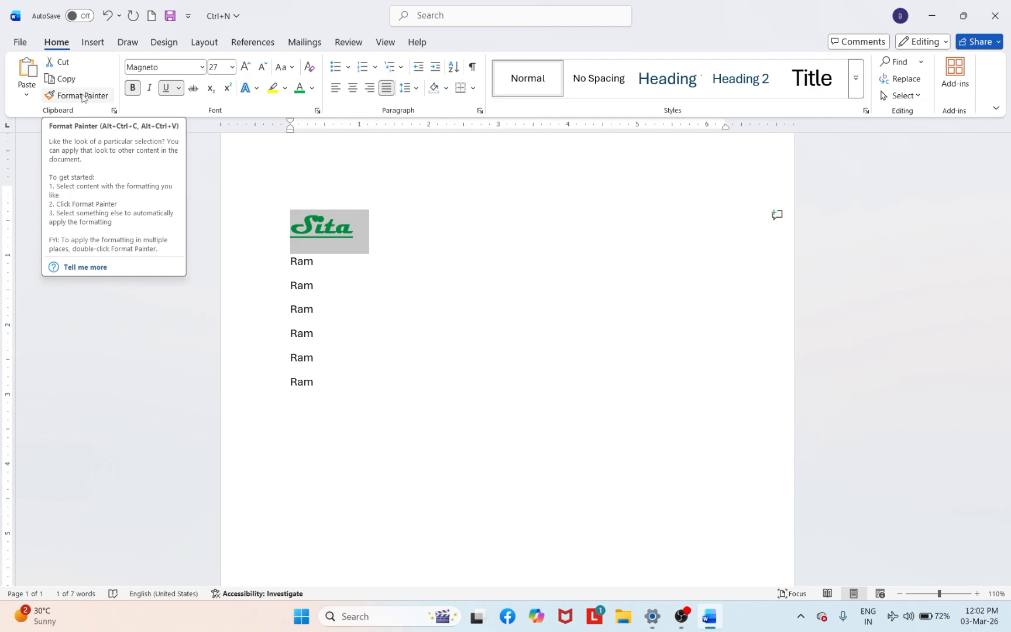
{"action": "left_click", "coordinate": [83, 96]}
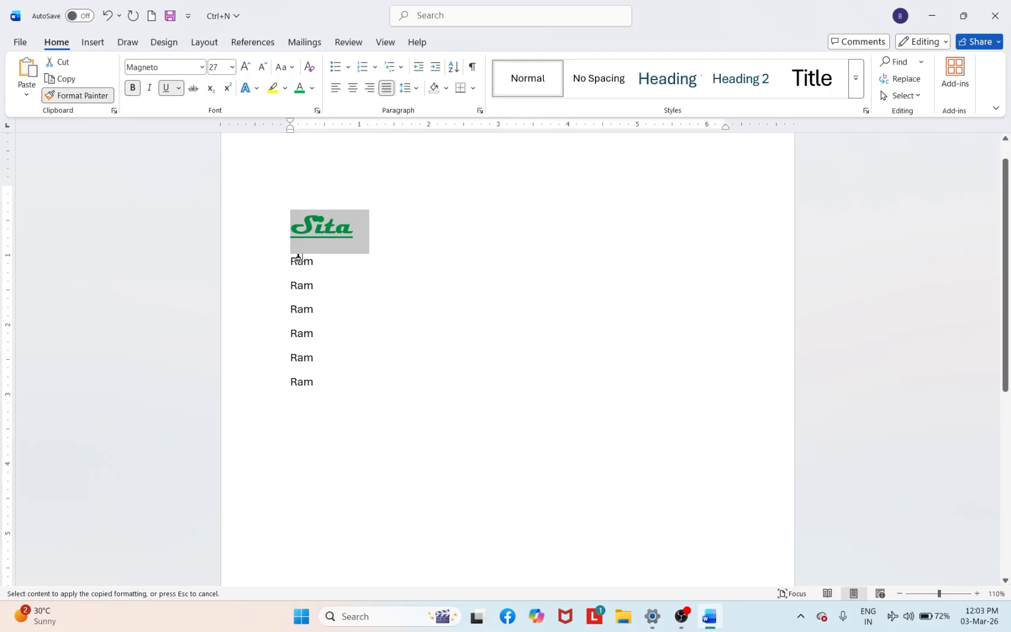
{"action": "left_click_drag", "start_coordinate": [291, 261], "coordinate": [314, 284]}
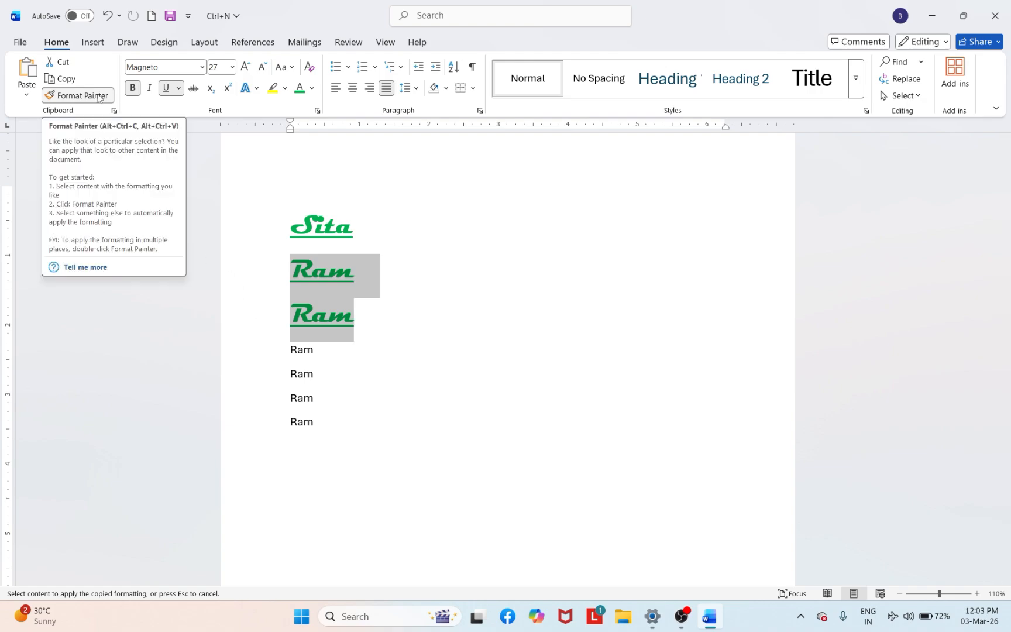
{"action": "left_click", "coordinate": [304, 350]}
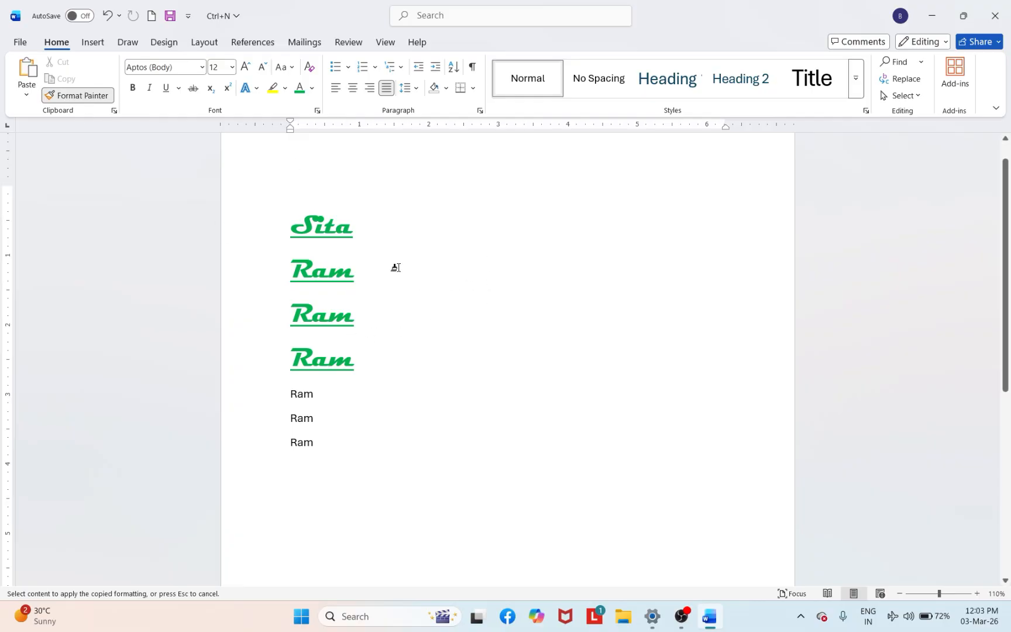
{"action": "left_click", "coordinate": [77, 95]}
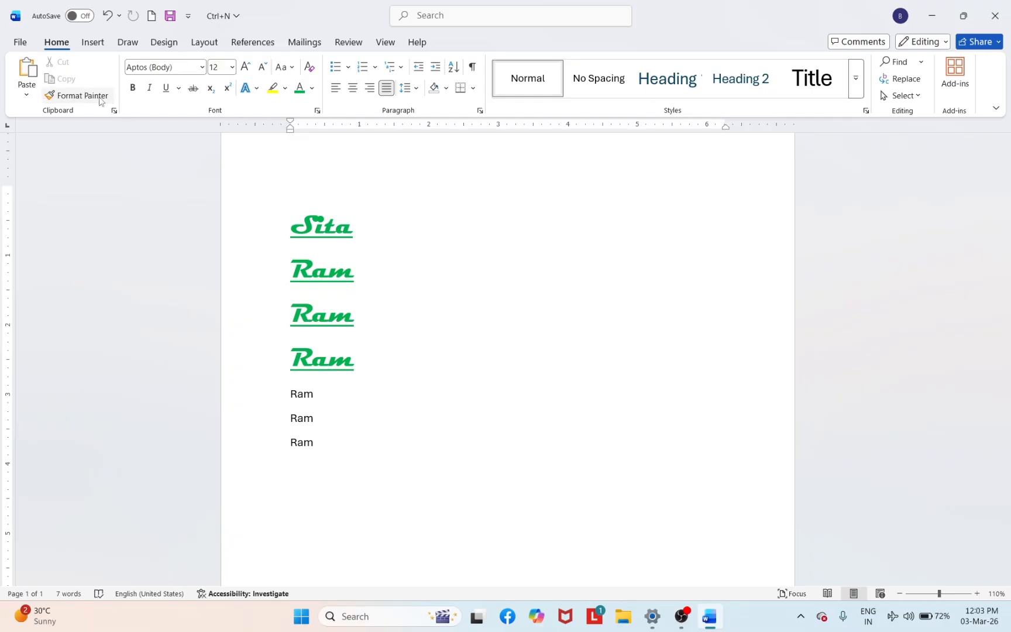
Step: Copy the first line's formatting to the fifth line with a single use of Format Painter
{"action": "double_click", "coordinate": [336, 228]}
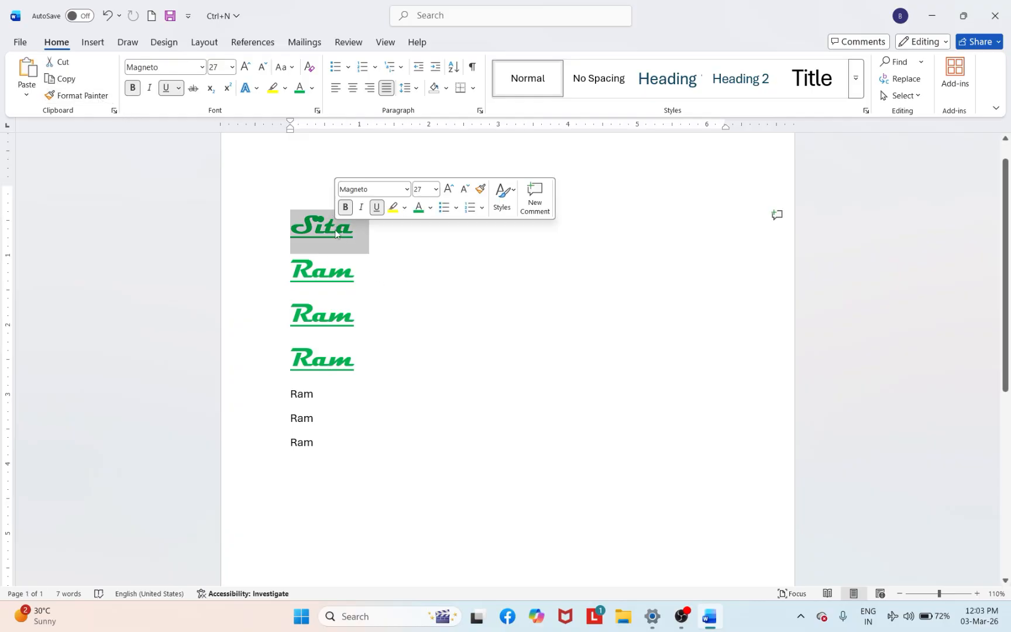
{"action": "left_click", "coordinate": [68, 96]}
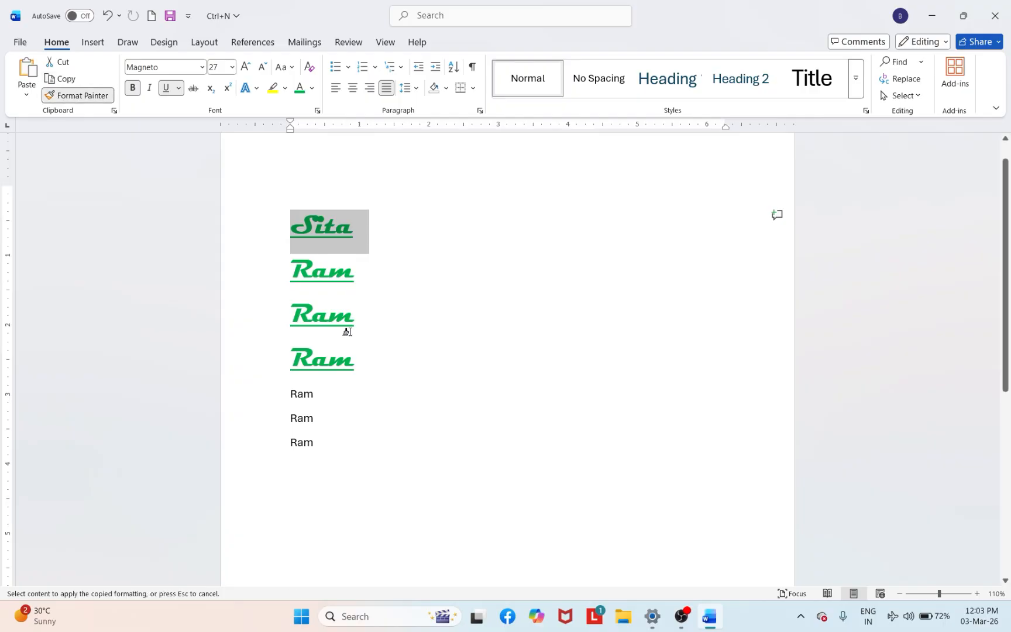
{"action": "left_click", "coordinate": [301, 393]}
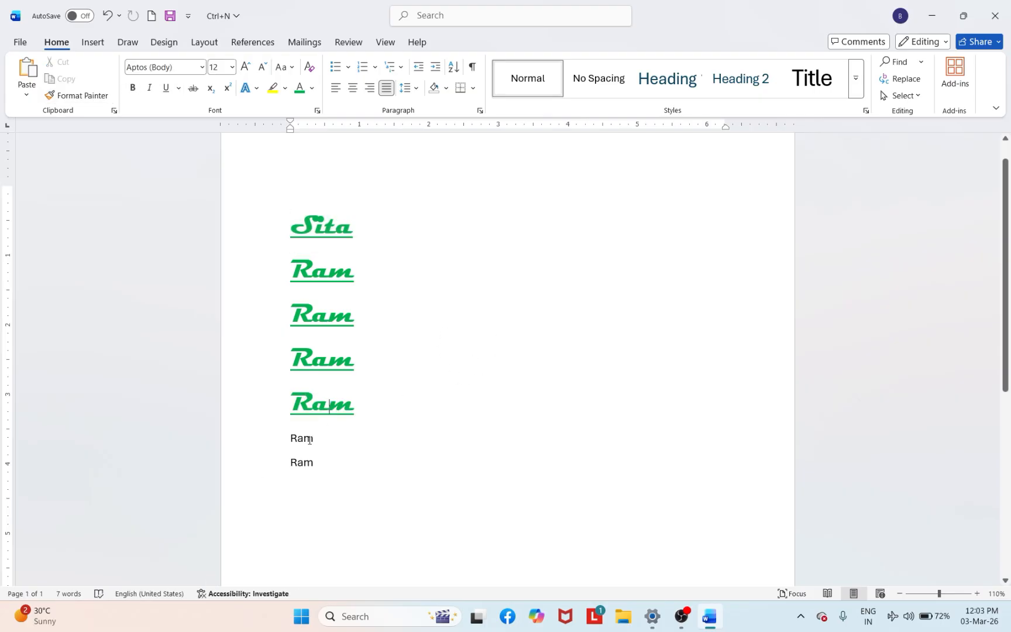
{"action": "left_click", "coordinate": [423, 385]}
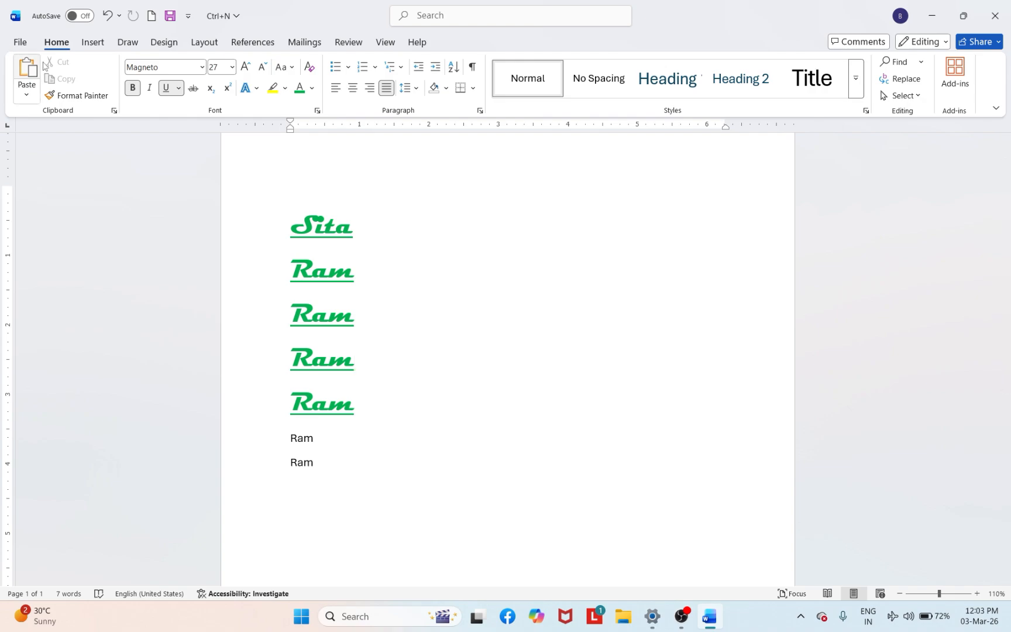
Step: Copy the first line's formatting to the last two plain lines with Format Painter kept active, and turn it off
{"action": "left_click", "coordinate": [63, 93]}
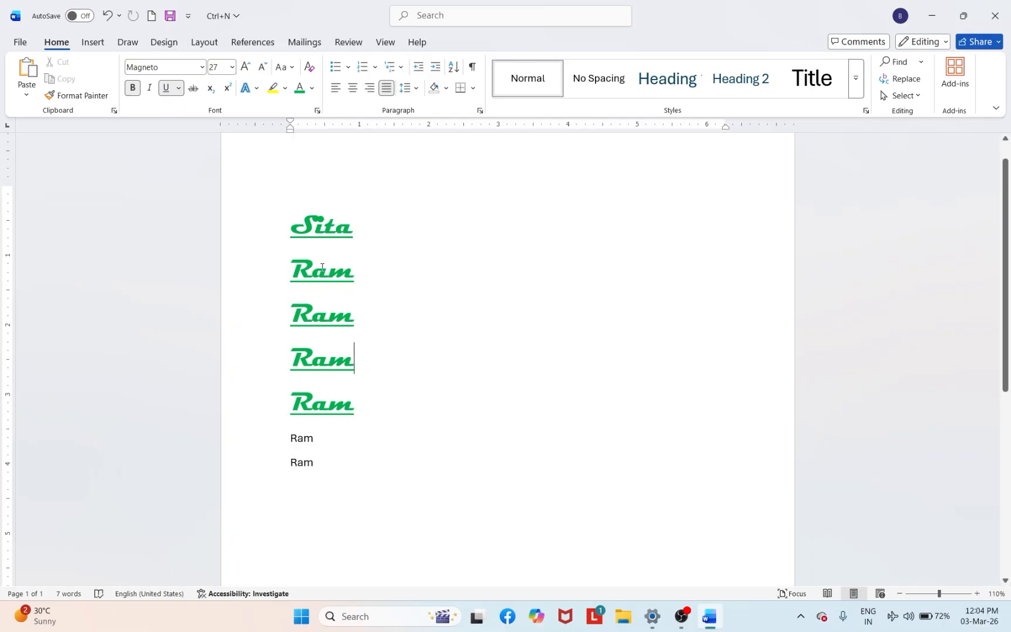
{"action": "triple_click", "coordinate": [318, 231]}
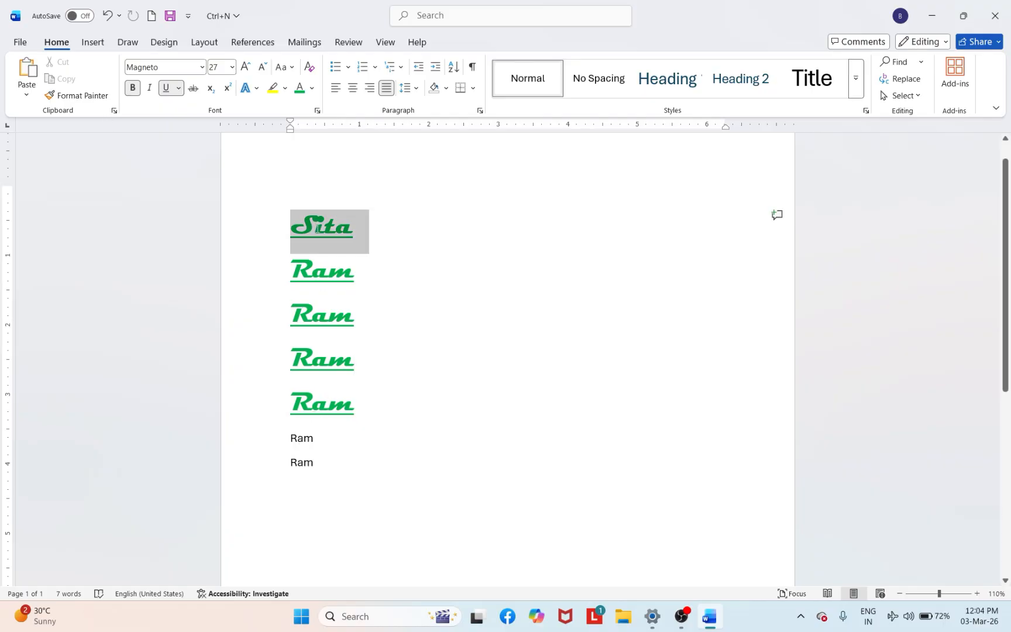
{"action": "left_click", "coordinate": [76, 95]}
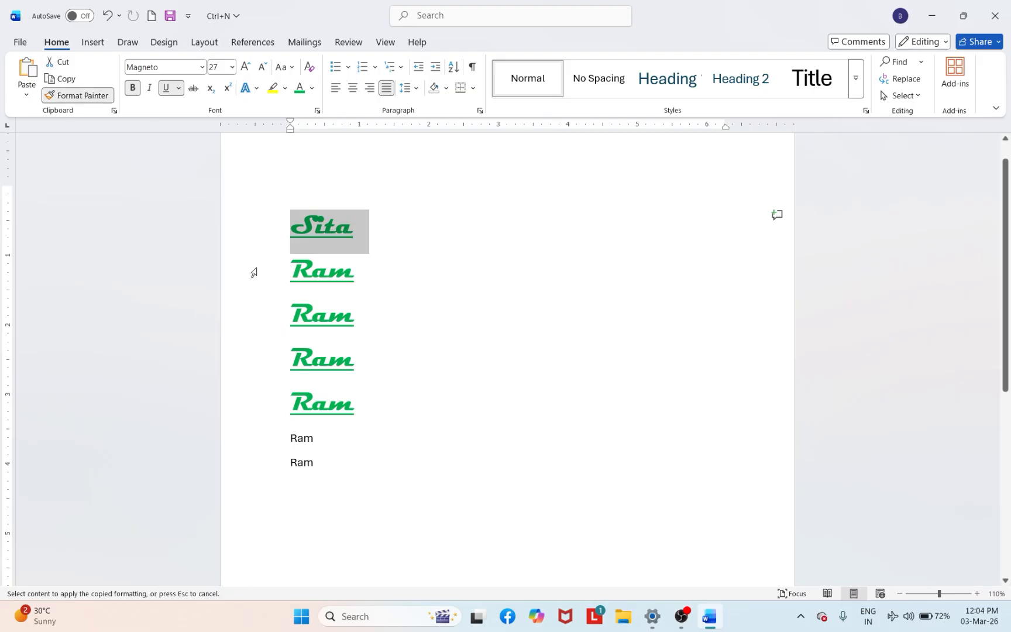
{"action": "left_click", "coordinate": [289, 438]}
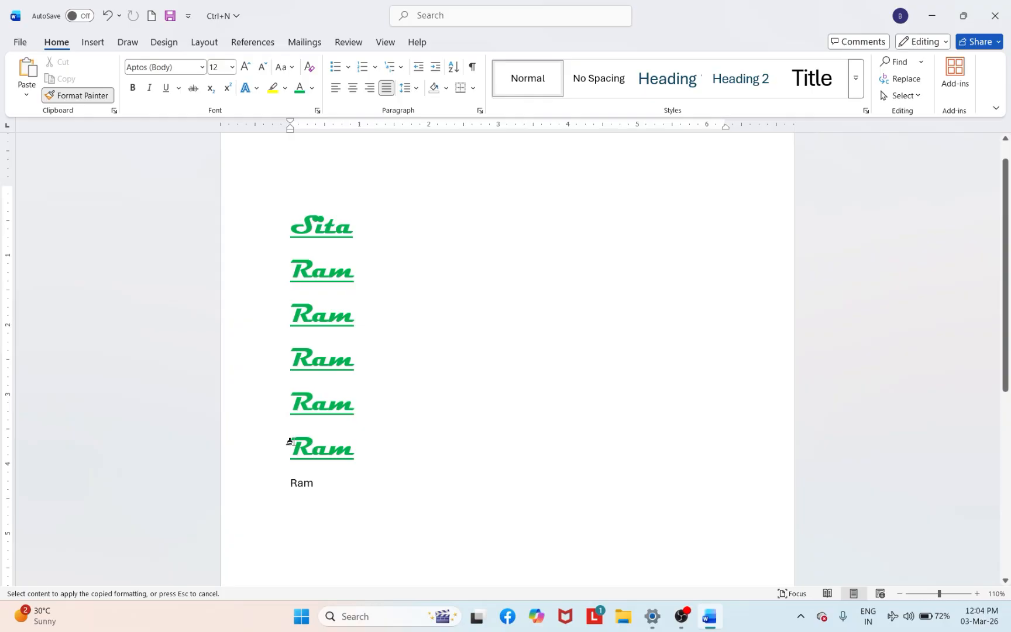
{"action": "left_click", "coordinate": [303, 487]}
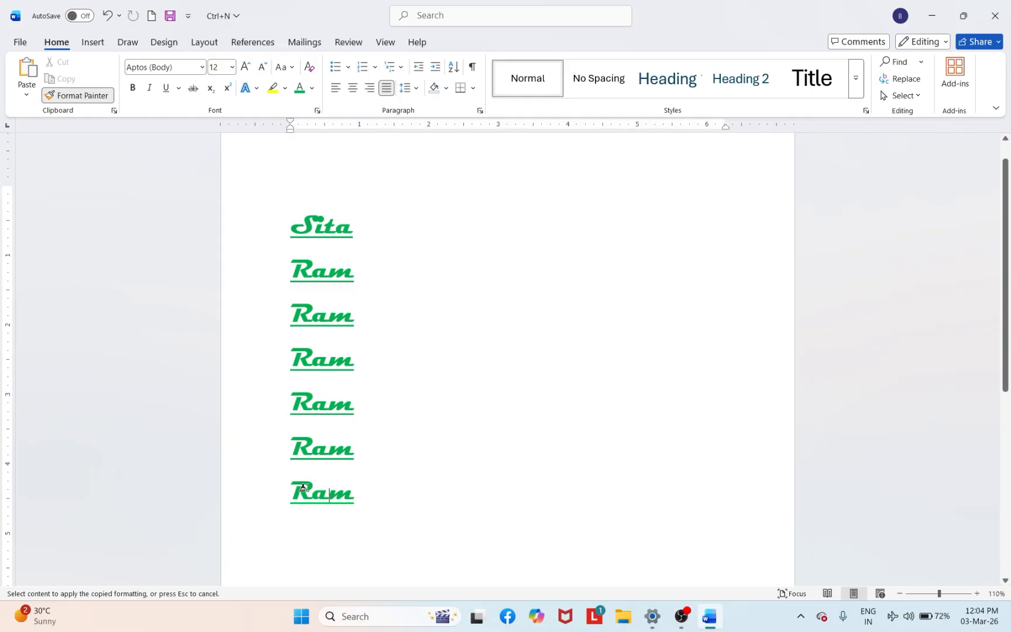
{"action": "left_click", "coordinate": [109, 97]}
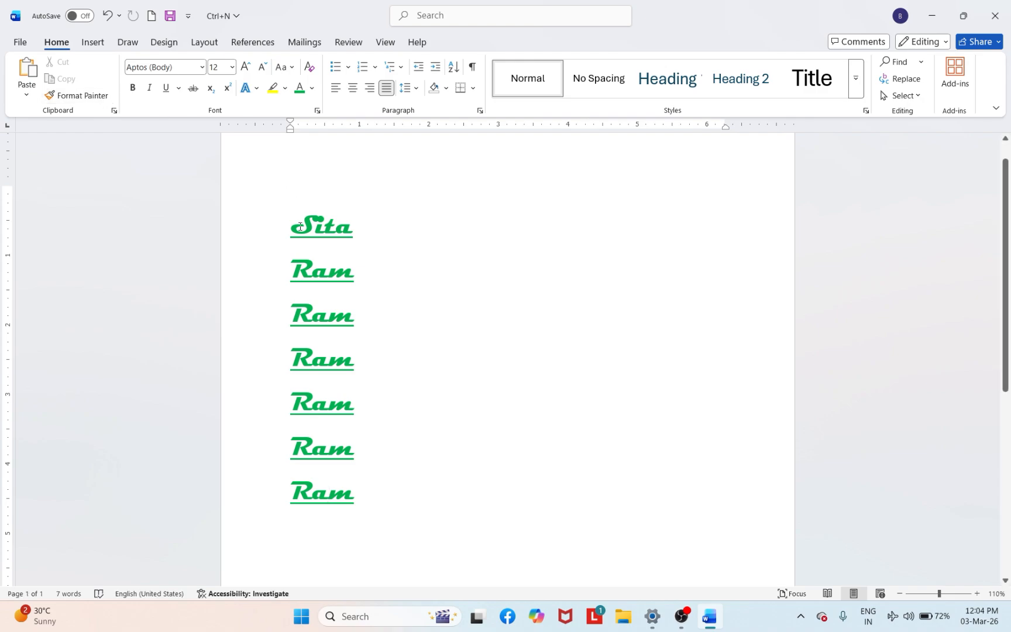
Step: Start a new paragraph below the list, leaving one empty line after the last word
{"action": "left_click_drag", "start_coordinate": [300, 226], "coordinate": [385, 483]}
{"action": "left_click", "coordinate": [398, 299]}
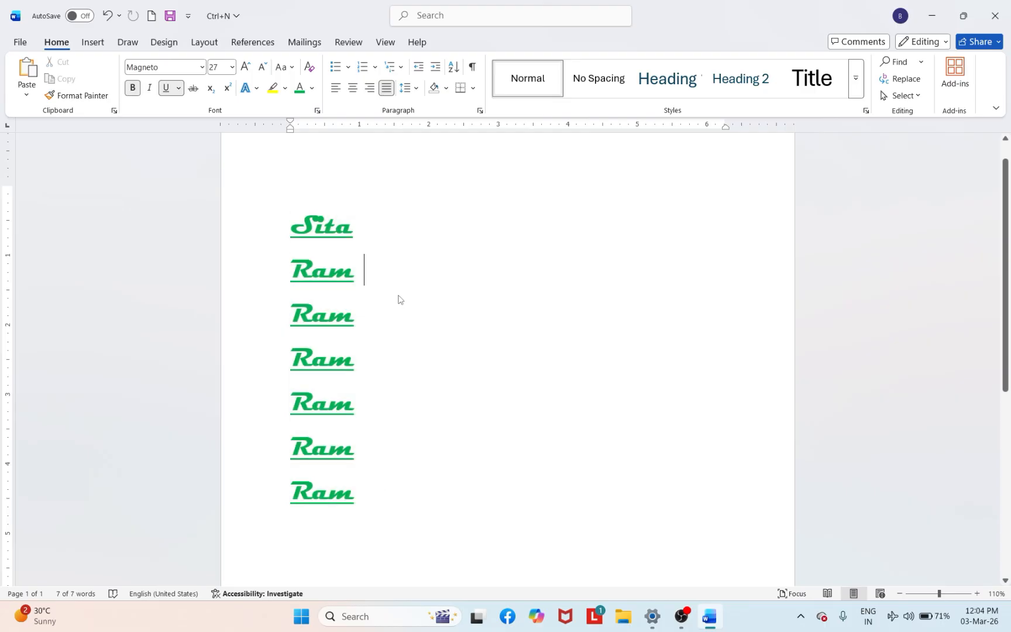
{"action": "scroll", "coordinate": [384, 456], "scroll_direction": "down", "scroll_amount": 2}
{"action": "left_click", "coordinate": [379, 412]}
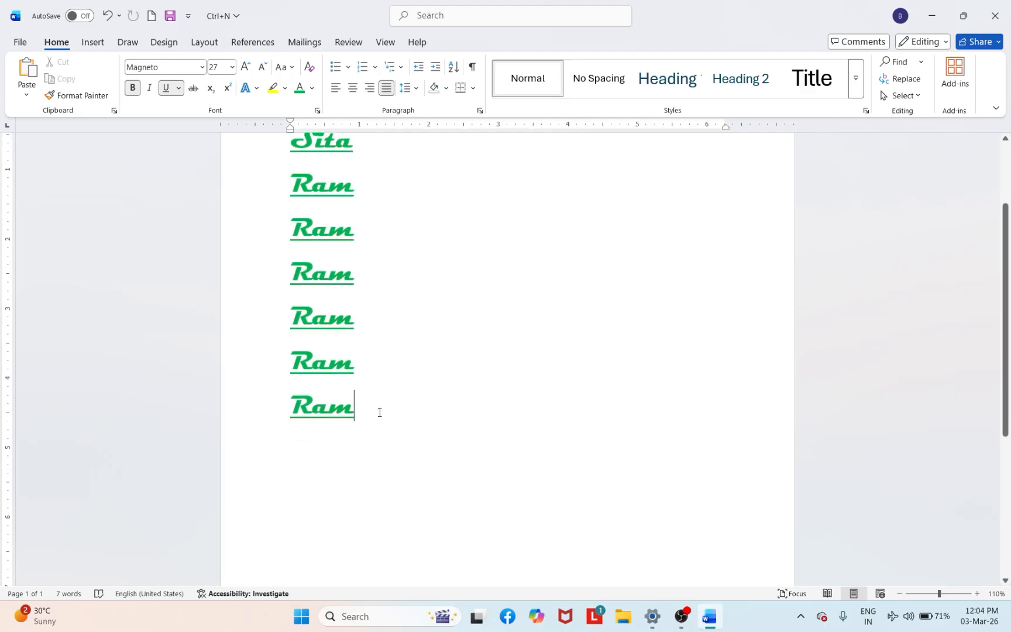
{"action": "key", "text": "Return"}
{"action": "key", "text": "Return"}
{"action": "type", "text": "="}
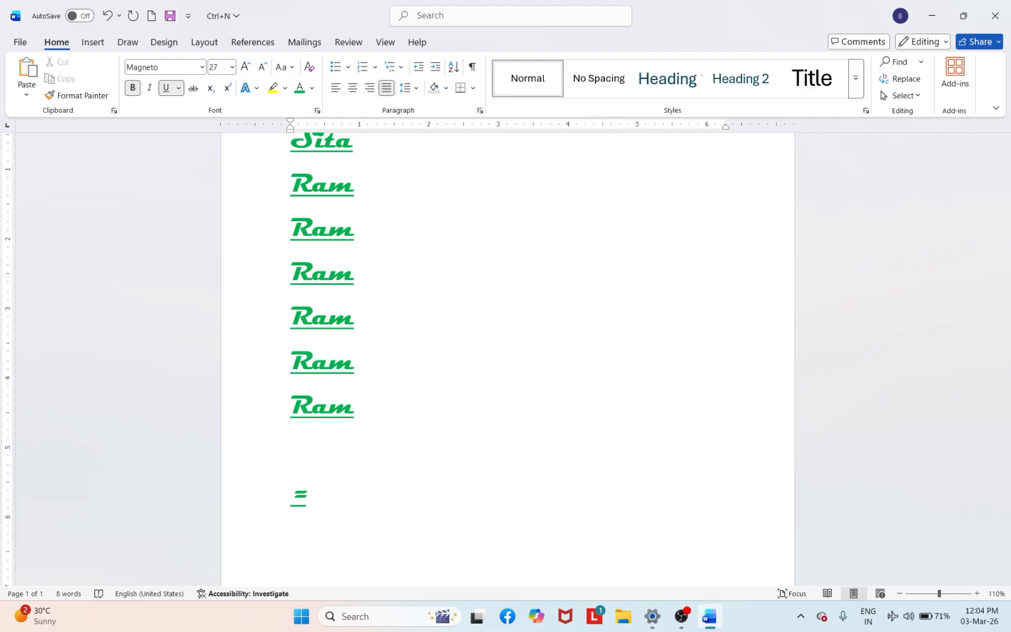
{"action": "key", "text": "BackSpace"}
Step: Set the font of the new empty paragraph to Arial Black
{"action": "left_click", "coordinate": [202, 67]}
{"action": "left_click", "coordinate": [185, 177]}
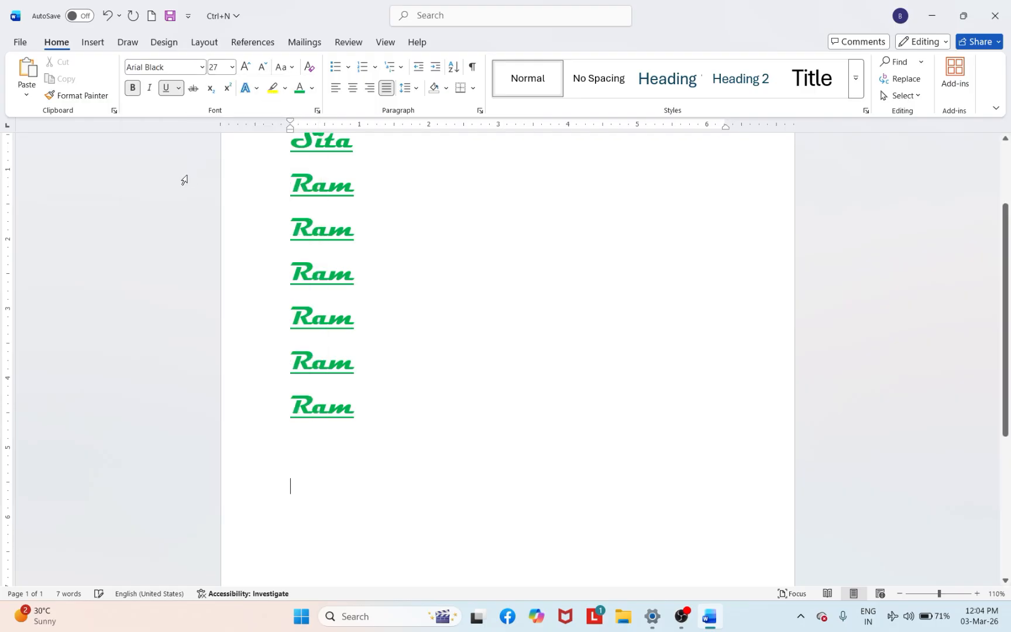
{"action": "left_click", "coordinate": [202, 67]}
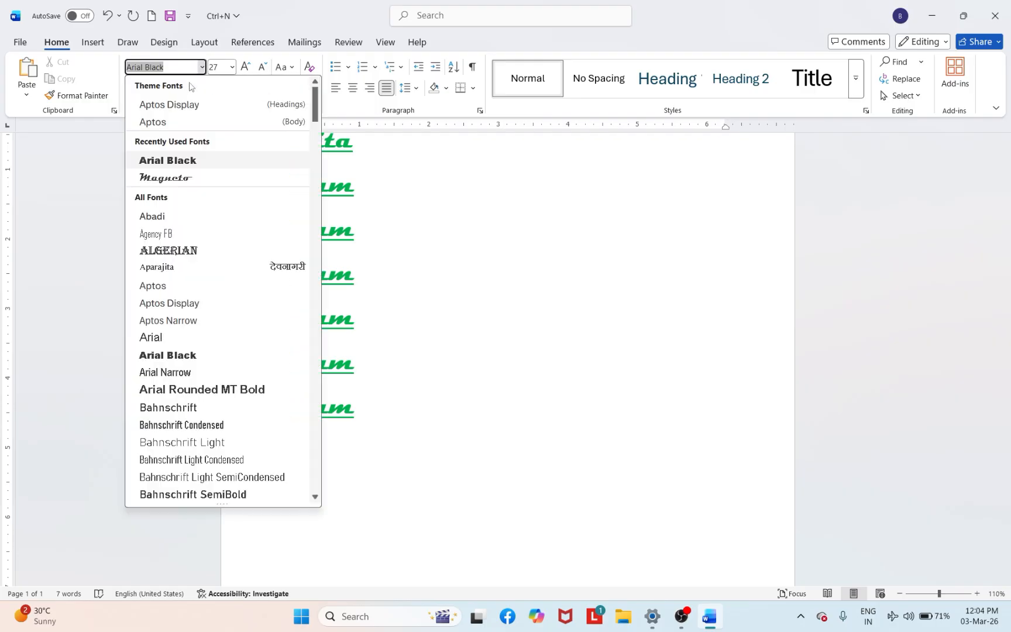
{"action": "left_click", "coordinate": [190, 63]}
{"action": "key", "text": "BackSpace"}
{"action": "key", "text": "Escape"}
Step: Turn off bold and underline, set the font size to 12, and enter "=" in the new paragraph
{"action": "left_click", "coordinate": [133, 87]}
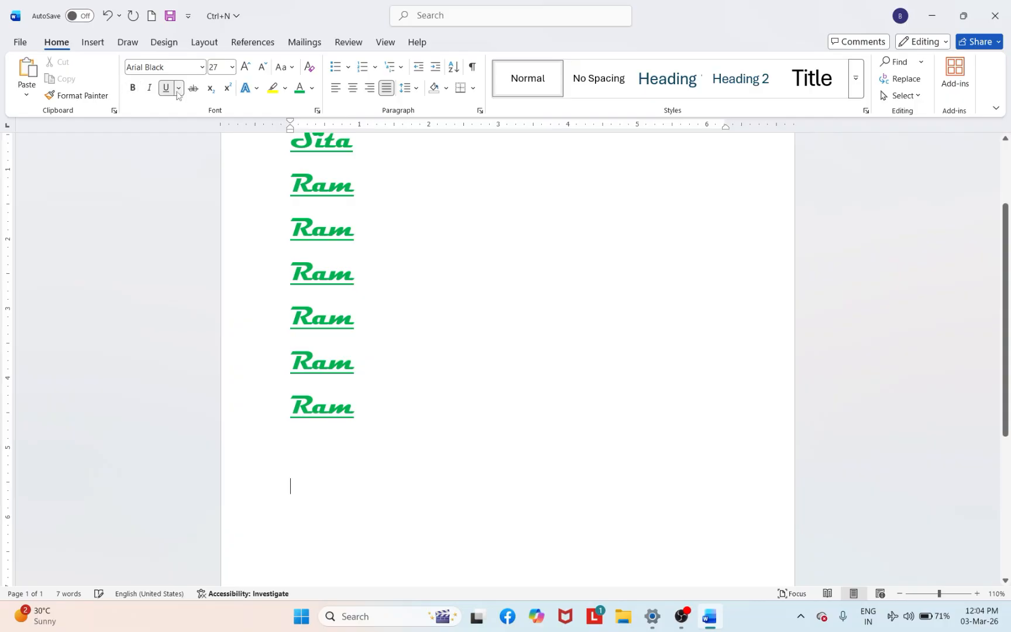
{"action": "left_click", "coordinate": [219, 69]}
{"action": "left_click", "coordinate": [290, 485]}
{"action": "type", "text": "="}
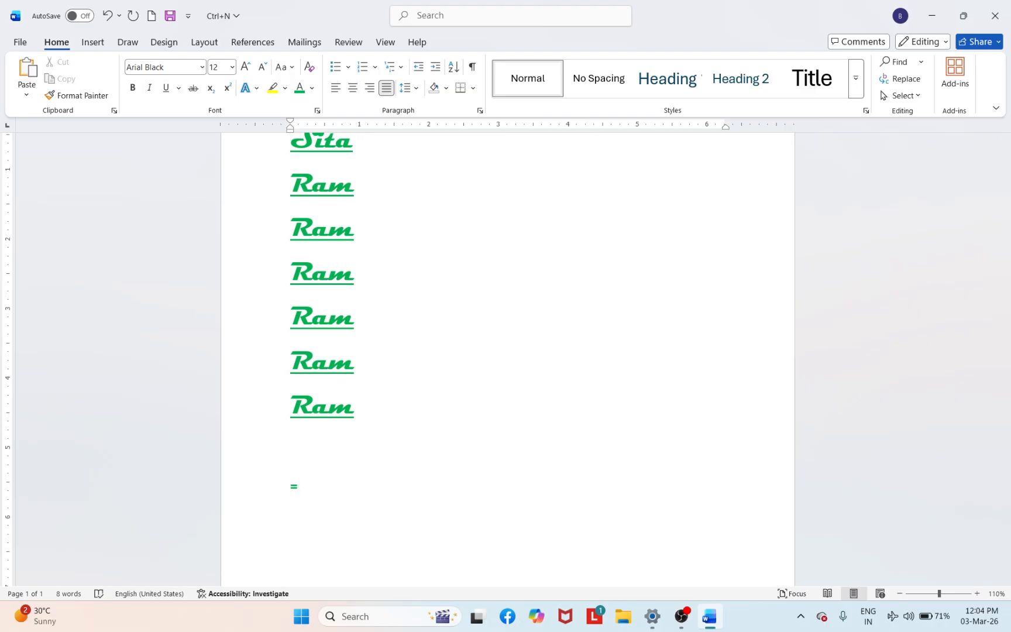
Step: Set the font colour of the "=" in the new paragraph below the list to Automatic
{"action": "left_click_drag", "start_coordinate": [315, 476], "coordinate": [277, 484]}
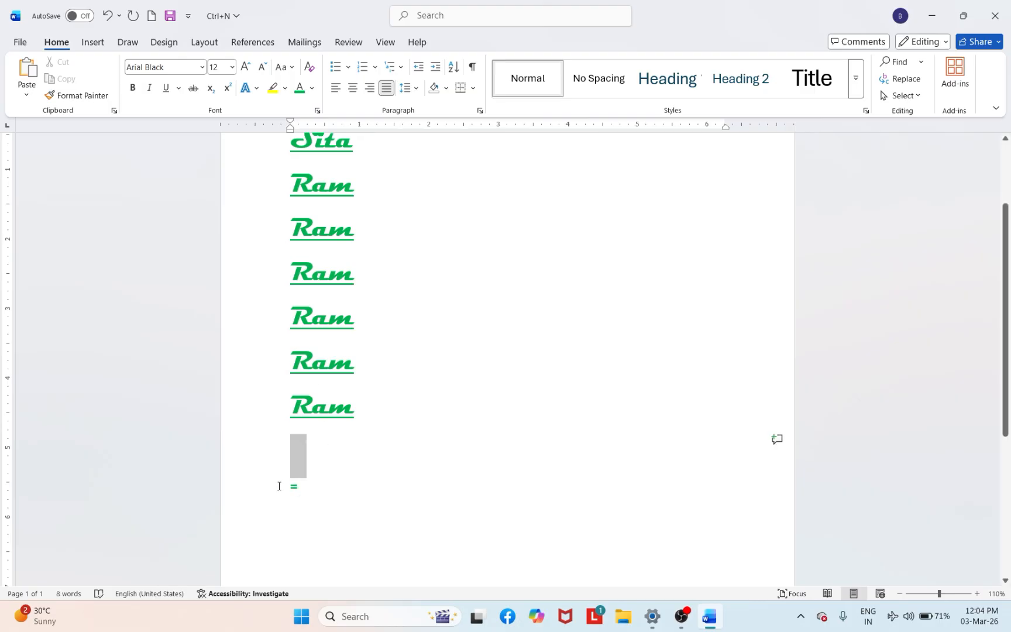
{"action": "double_click", "coordinate": [295, 490]}
{"action": "left_click", "coordinate": [251, 497]}
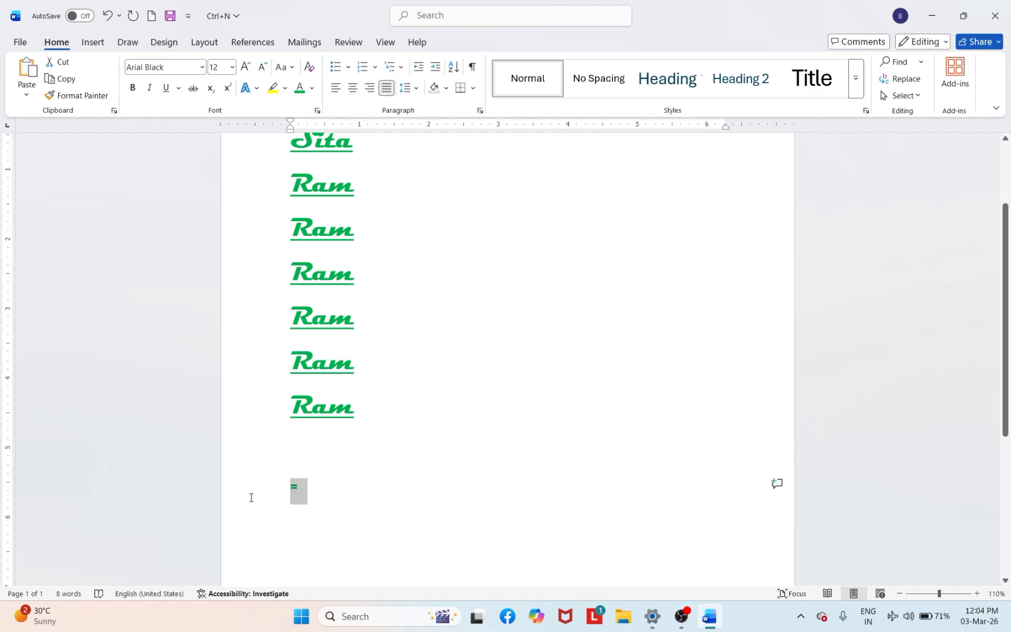
{"action": "left_click", "coordinate": [311, 88]}
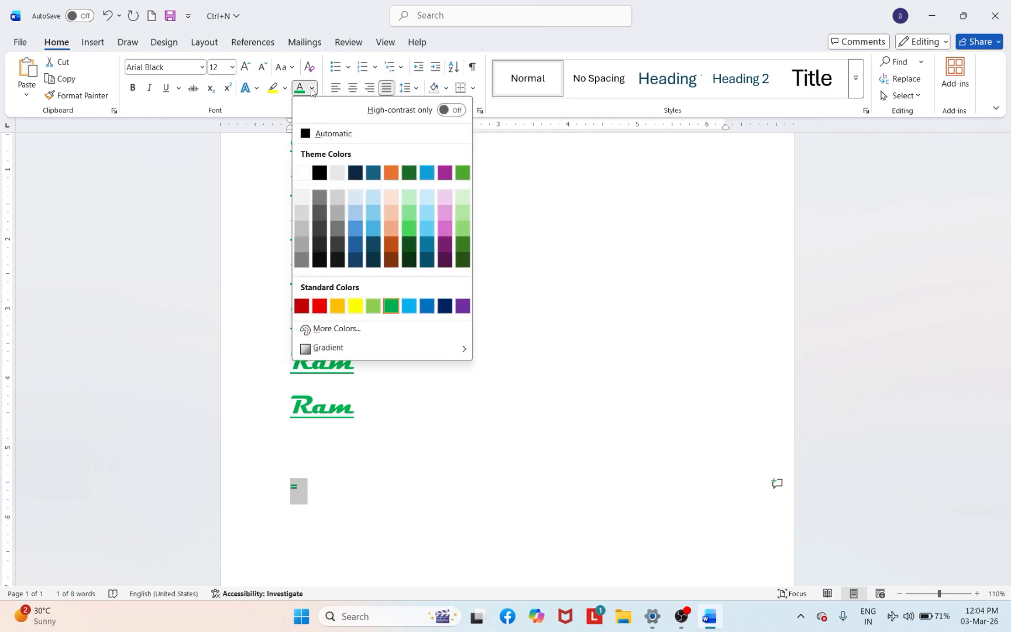
{"action": "left_click", "coordinate": [305, 138]}
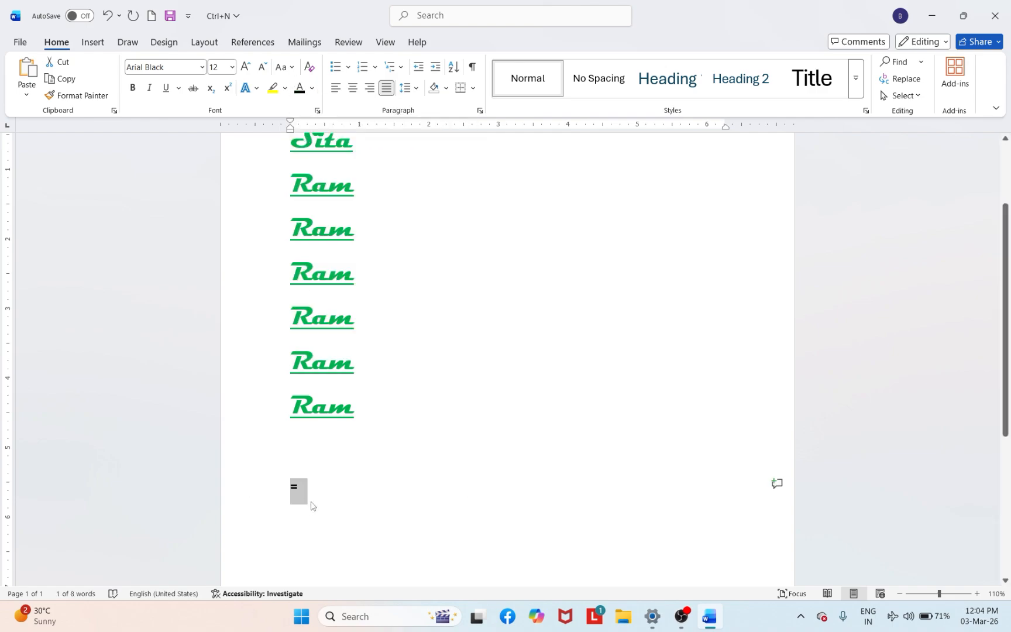
Step: Complete the "=" as "=rand()" and run it to generate sample paragraphs below the list
{"action": "left_click", "coordinate": [311, 506]}
{"action": "type", "text": "r"}
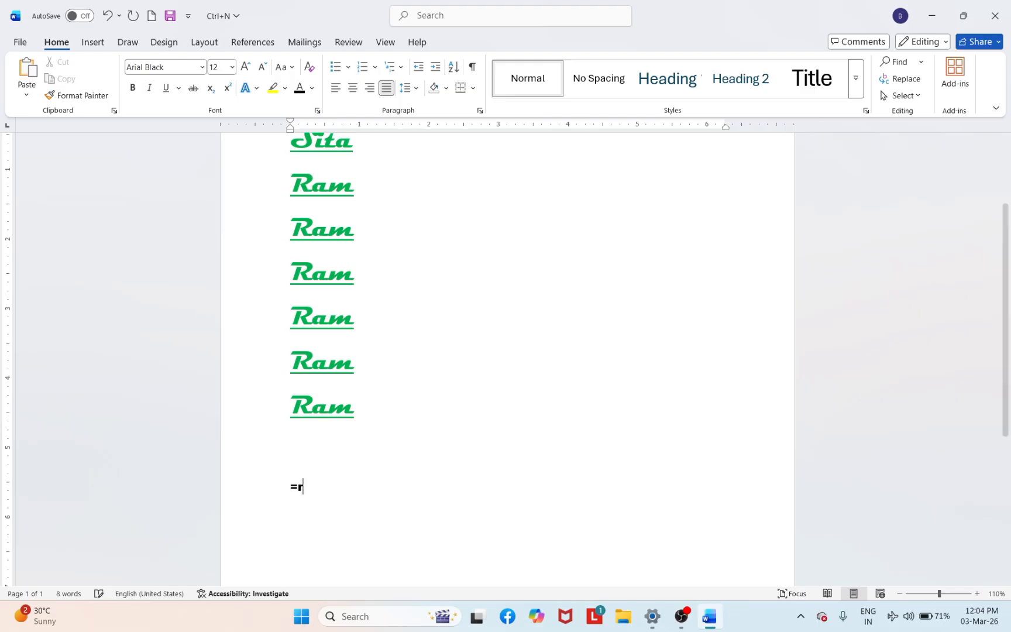
{"action": "type", "text": "and()"}
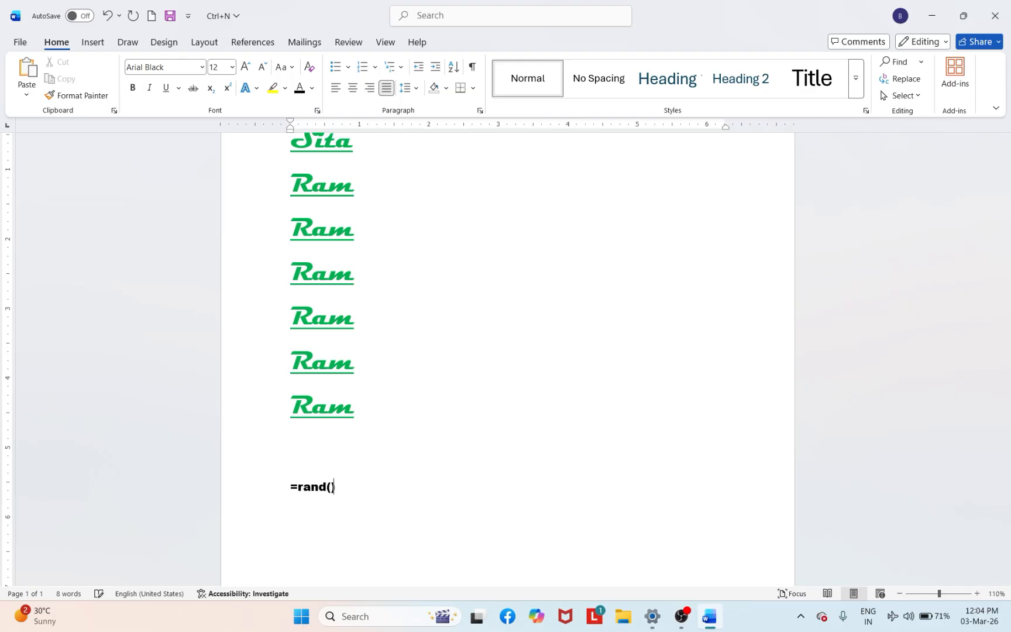
{"action": "key", "text": "Return"}
Step: Copy the second list line's formatting to the sample paragraphs below the list with Format Painter kept active
{"action": "scroll", "coordinate": [364, 169], "scroll_direction": "up", "scroll_amount": 3}
{"action": "scroll", "coordinate": [364, 169], "scroll_direction": "up", "scroll_amount": 10}
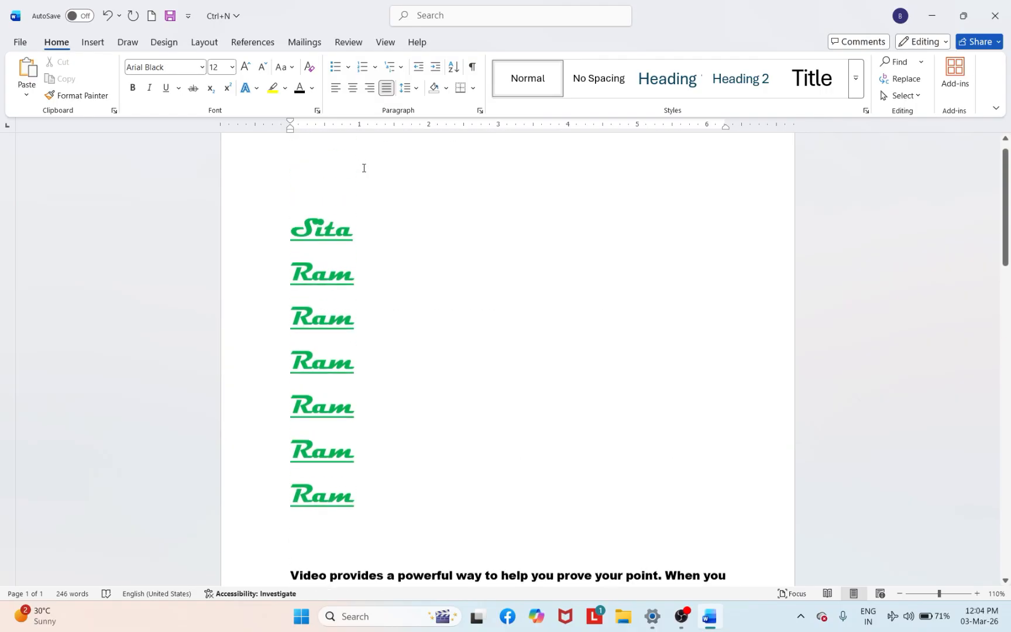
{"action": "scroll", "coordinate": [408, 527], "scroll_direction": "down", "scroll_amount": 10}
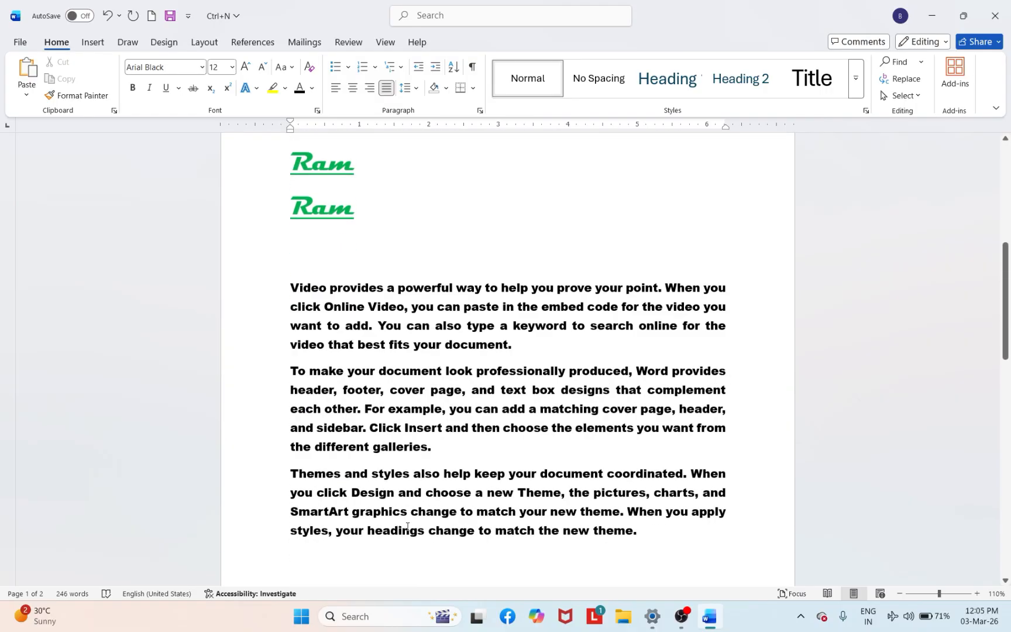
{"action": "scroll", "coordinate": [407, 527], "scroll_direction": "up", "scroll_amount": 9}
{"action": "scroll", "coordinate": [408, 527], "scroll_direction": "up", "scroll_amount": 3}
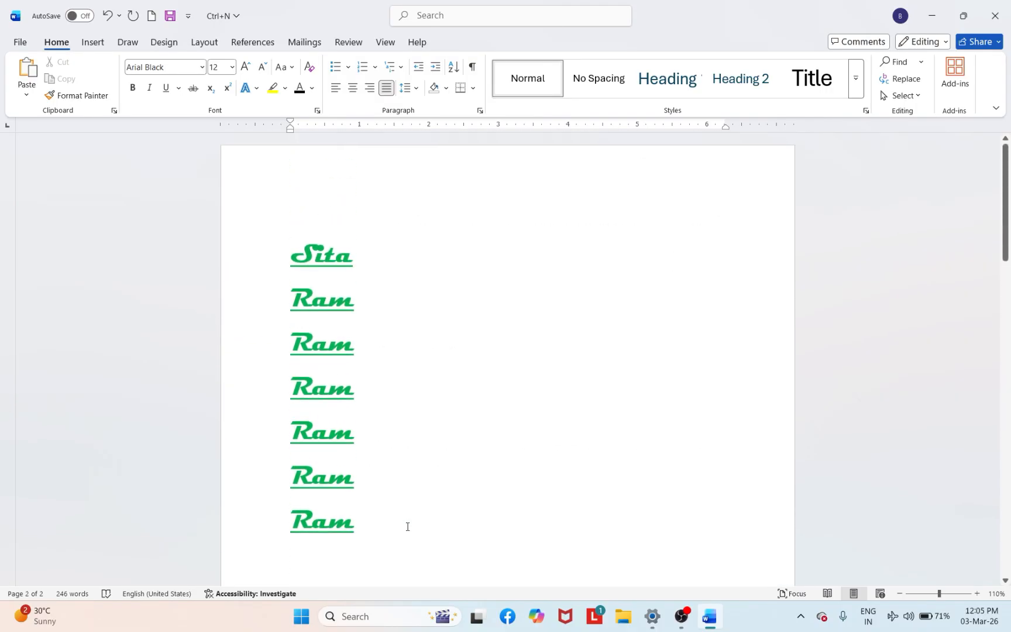
{"action": "scroll", "coordinate": [406, 526], "scroll_direction": "down", "scroll_amount": 4}
{"action": "scroll", "coordinate": [384, 447], "scroll_direction": "up", "scroll_amount": 4}
{"action": "double_click", "coordinate": [314, 303]}
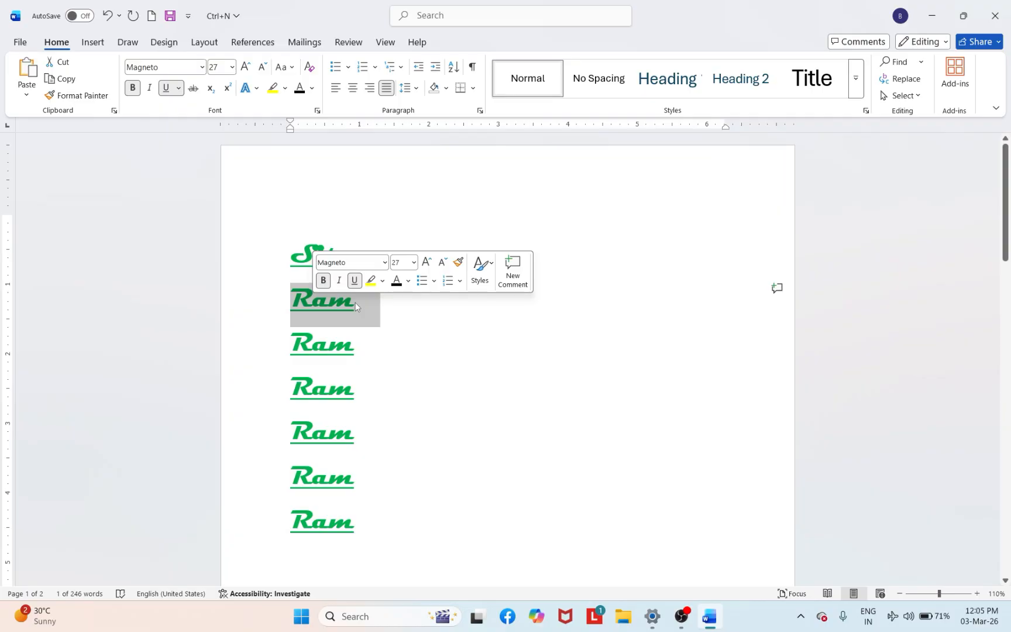
{"action": "left_click", "coordinate": [79, 96]}
{"action": "scroll", "coordinate": [289, 304], "scroll_direction": "down", "scroll_amount": 4}
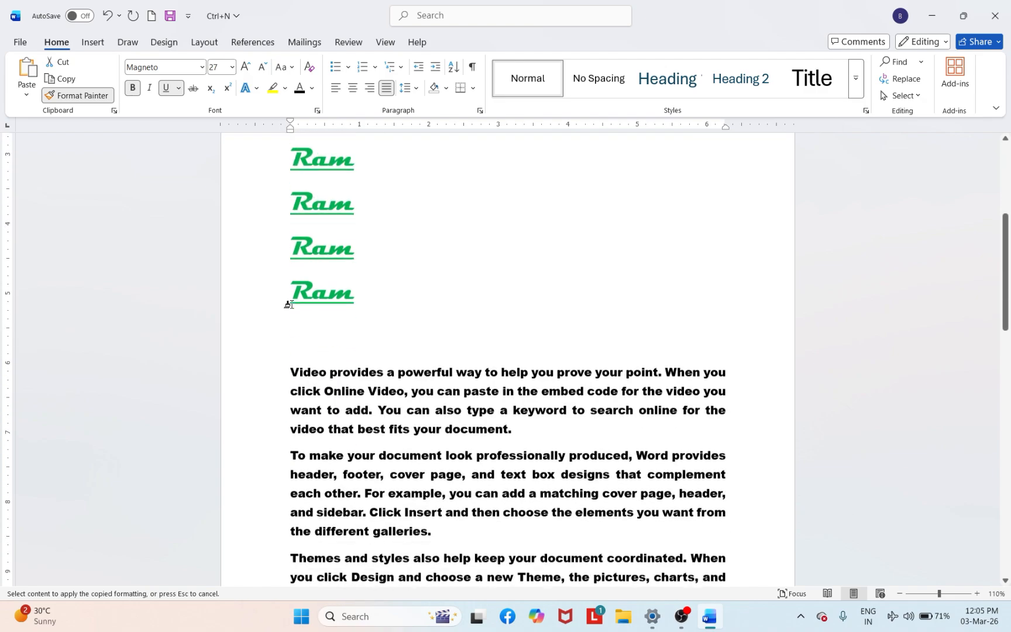
{"action": "scroll", "coordinate": [289, 302], "scroll_direction": "down", "scroll_amount": 1}
{"action": "mouse_move", "coordinate": [289, 300]}
{"action": "left_mouse_down"}
{"action": "mouse_move", "coordinate": [376, 484]}
{"action": "mouse_move", "coordinate": [387, 571]}
{"action": "mouse_move", "coordinate": [489, 461]}
{"action": "mouse_move", "coordinate": [539, 477]}
{"action": "left_mouse_up"}
Step: Look over the reformatted paragraphs, and delete the document's entire content
{"action": "scroll", "coordinate": [540, 477], "scroll_direction": "up", "scroll_amount": 6}
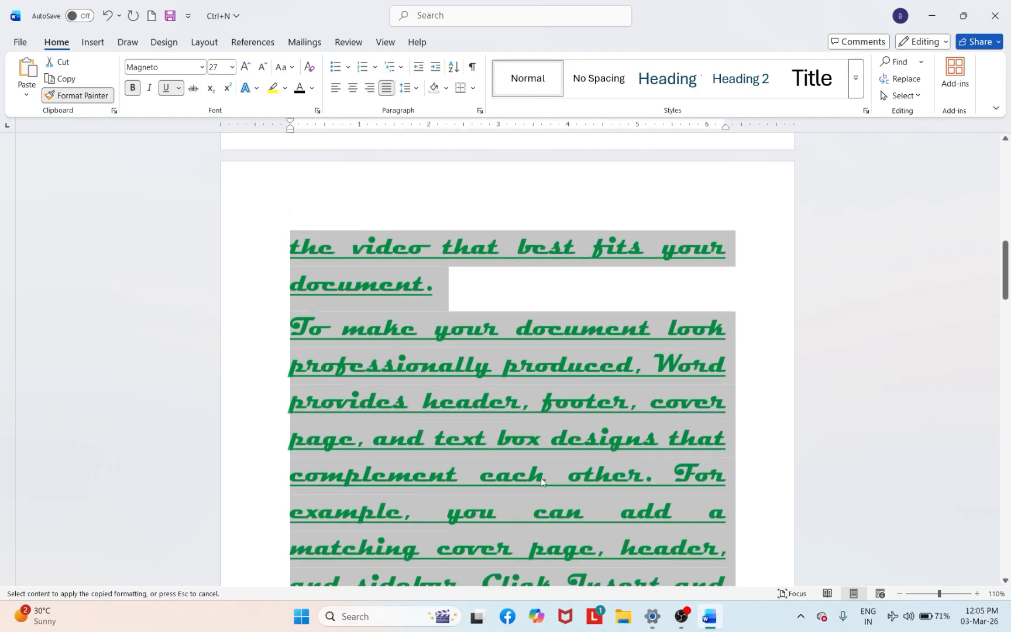
{"action": "scroll", "coordinate": [540, 477], "scroll_direction": "up", "scroll_amount": 15}
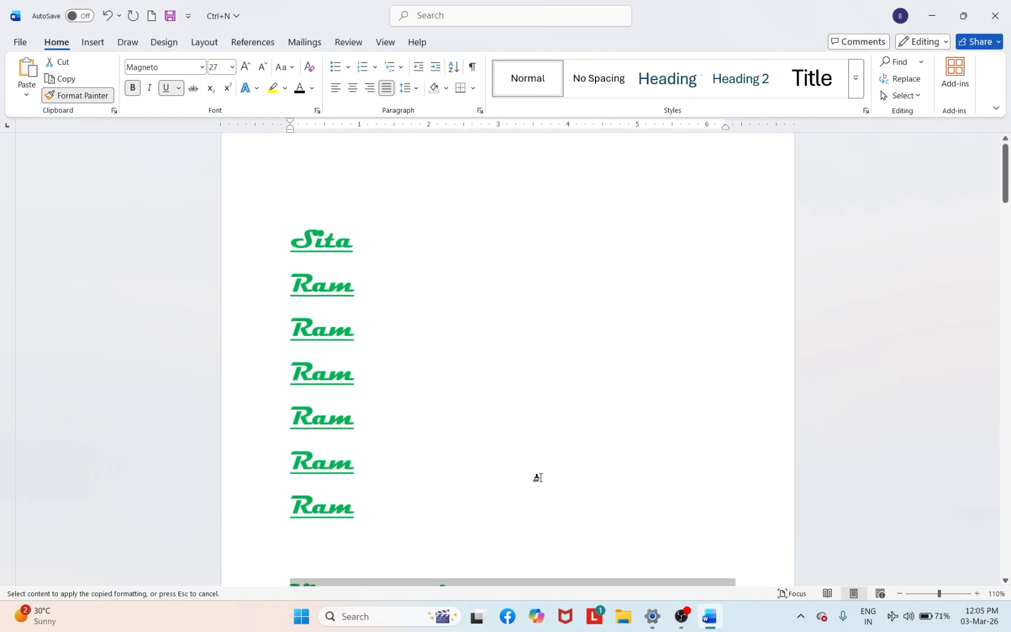
{"action": "scroll", "coordinate": [538, 478], "scroll_direction": "up", "scroll_amount": 1}
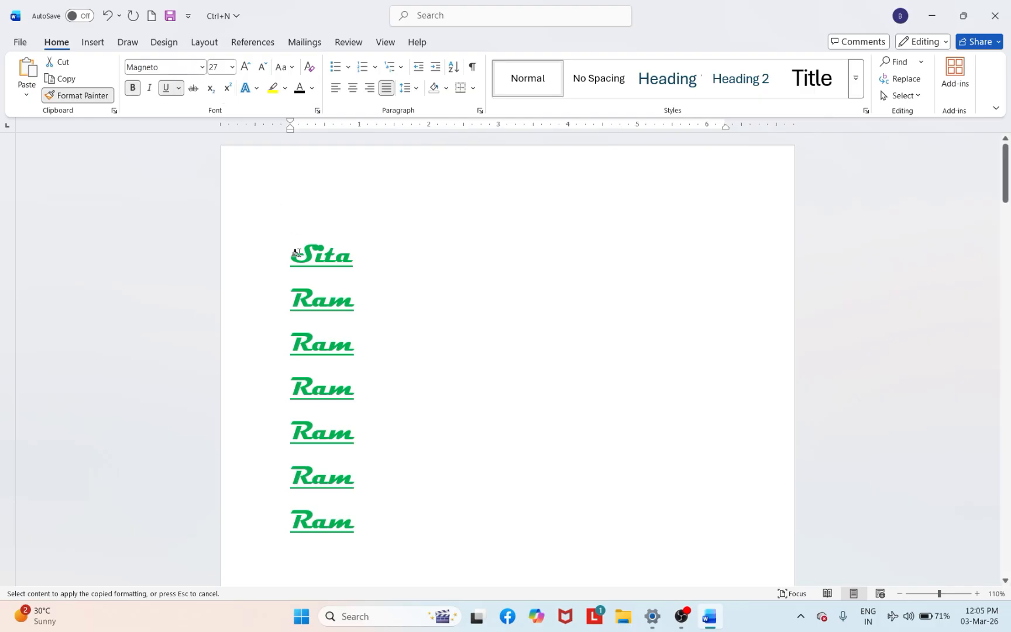
{"action": "scroll", "coordinate": [321, 371], "scroll_direction": "down", "scroll_amount": 5}
{"action": "scroll", "coordinate": [324, 375], "scroll_direction": "down", "scroll_amount": 15}
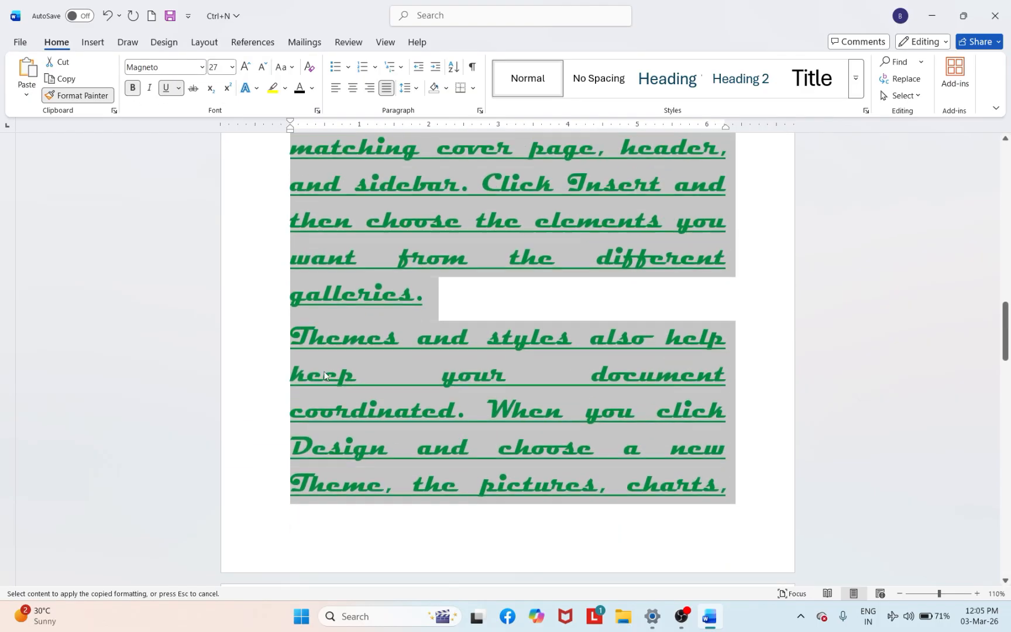
{"action": "scroll", "coordinate": [324, 375], "scroll_direction": "up", "scroll_amount": 10}
{"action": "scroll", "coordinate": [324, 375], "scroll_direction": "up", "scroll_amount": 10}
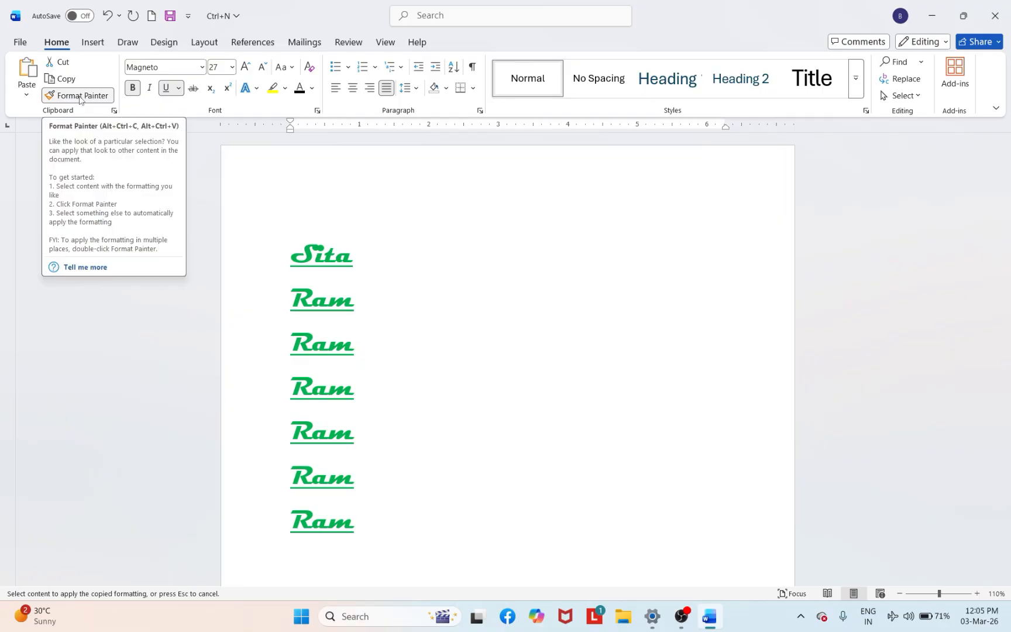
{"action": "key", "text": "ctrl+a"}
{"action": "key", "text": "Delete"}
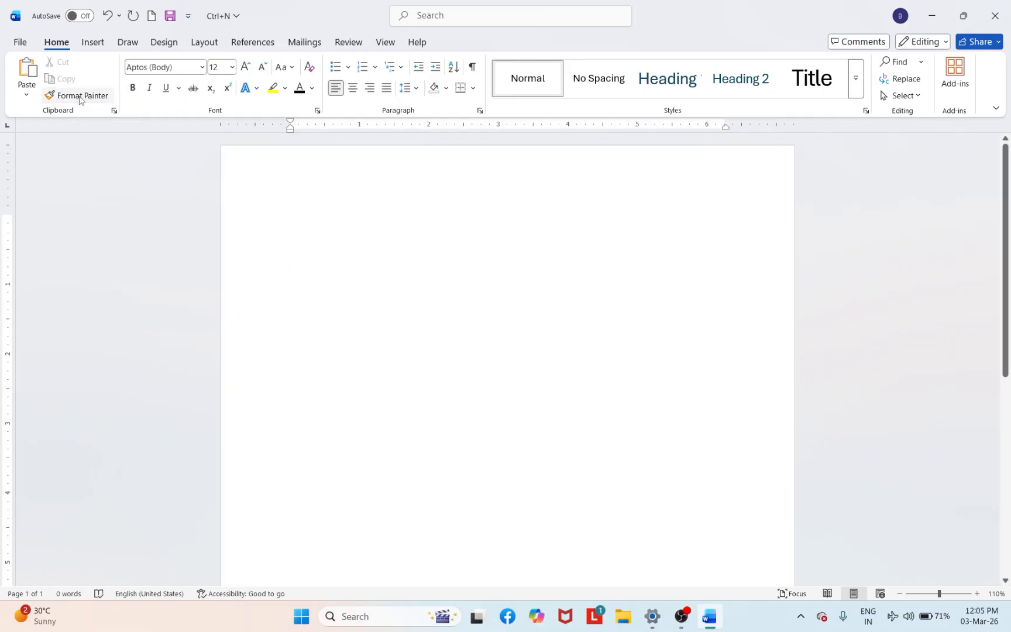
Step: Fill the empty document with sample paragraphs by entering "=rand()"
{"action": "type", "text": "="}
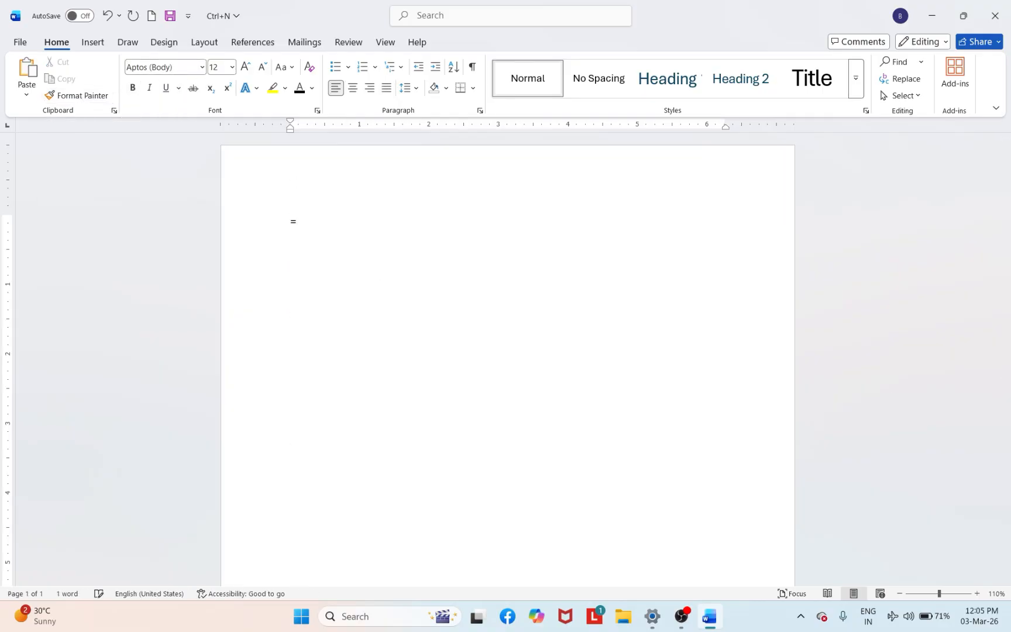
{"action": "type", "text": "rand()"}
{"action": "key", "text": "Return"}
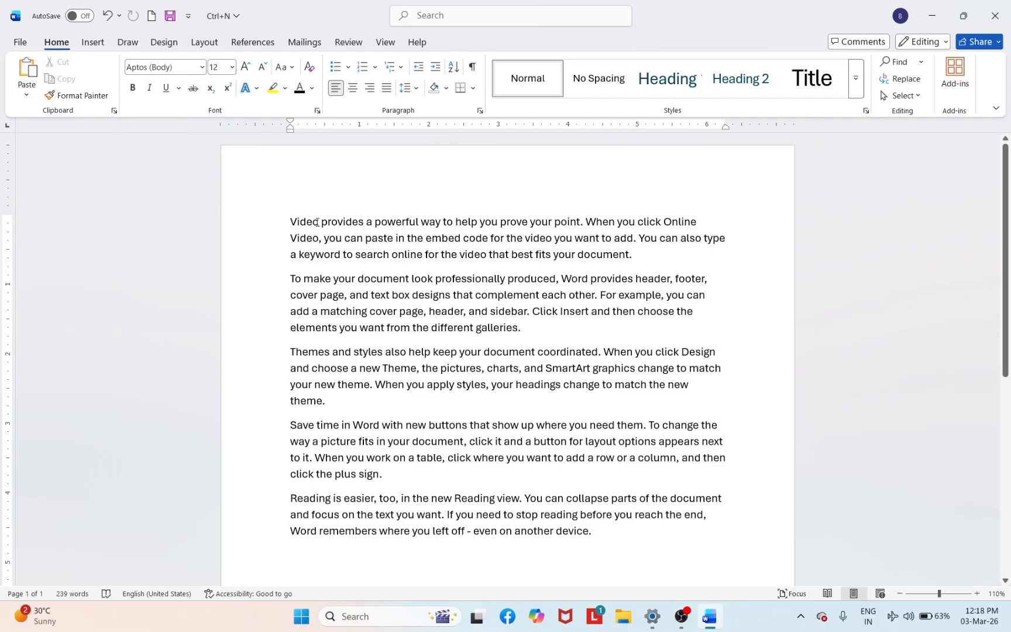
Step: Set the font of the first line of the first paragraph, from "Video" to "Online", to Magneto
{"action": "left_click_drag", "start_coordinate": [290, 221], "coordinate": [685, 221]}
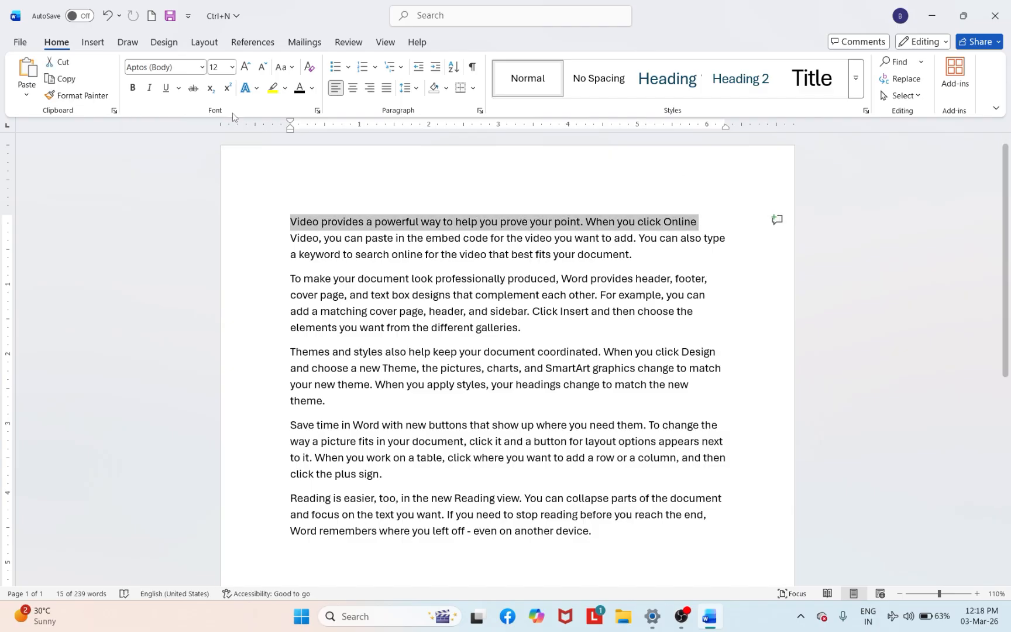
{"action": "left_click", "coordinate": [203, 68]}
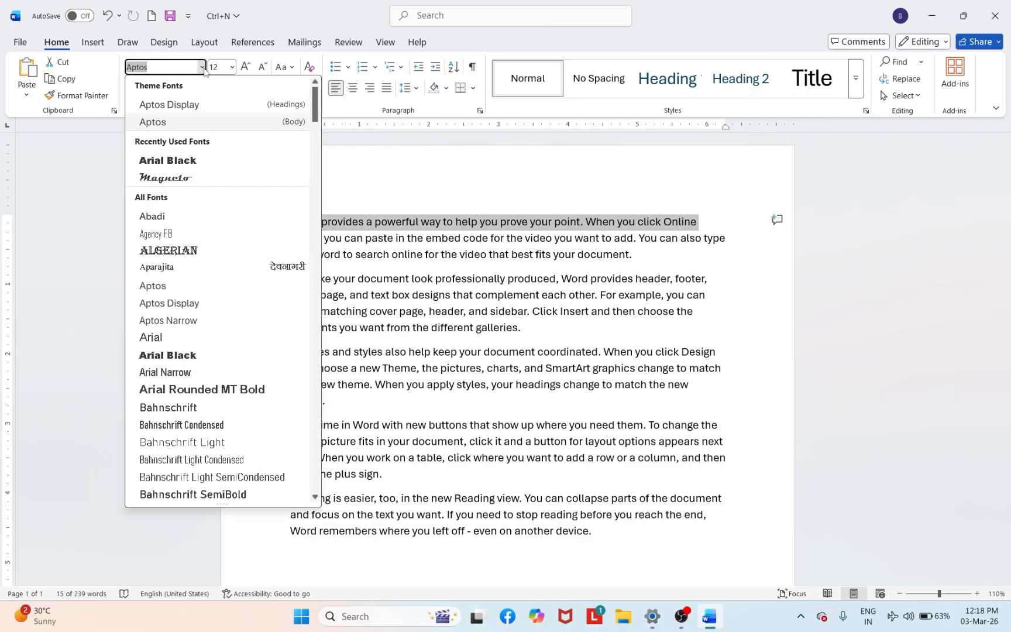
{"action": "left_click", "coordinate": [169, 178]}
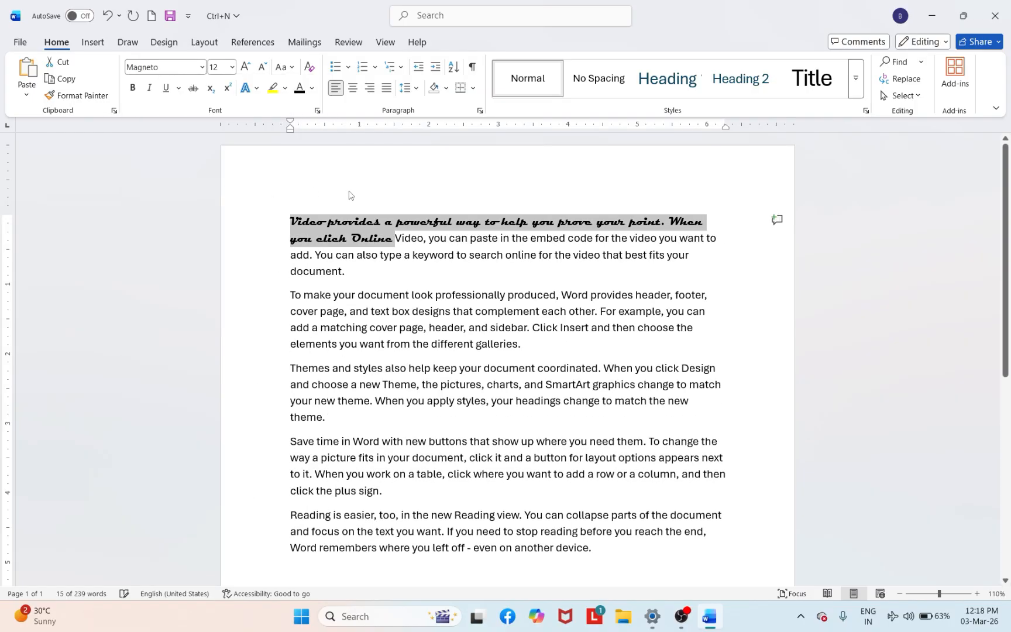
{"action": "left_click", "coordinate": [385, 221]}
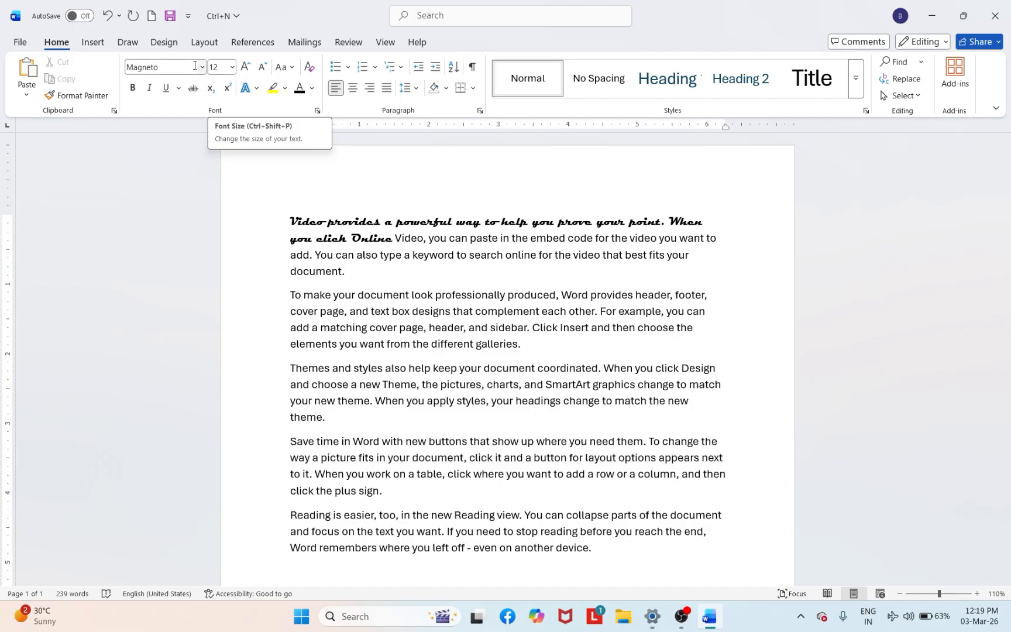
Step: Set the font size of the Magneto text at the start of the first paragraph to 16
{"action": "left_click", "coordinate": [231, 68]}
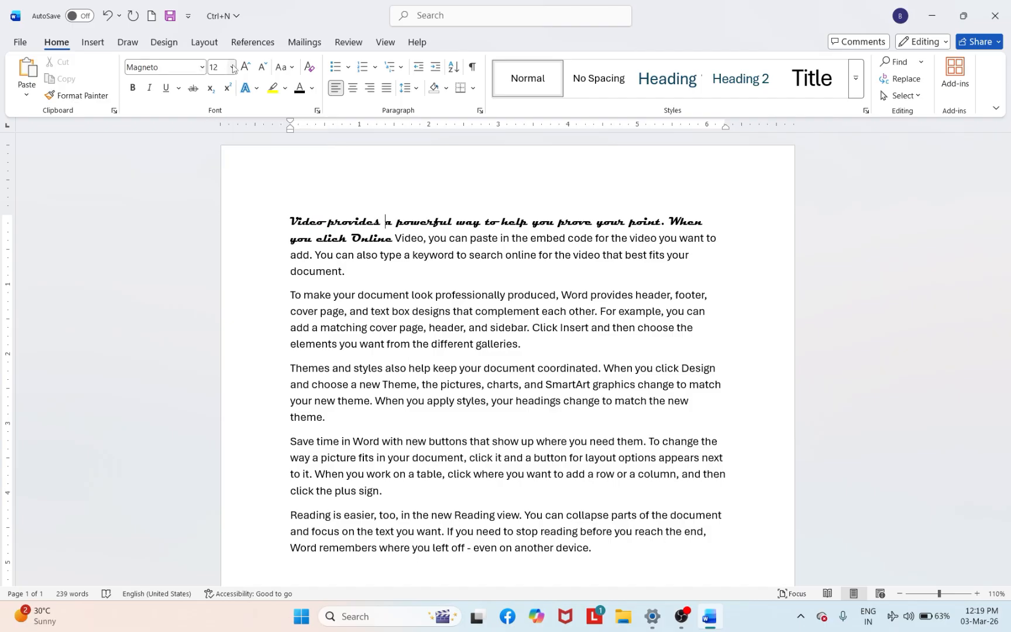
{"action": "left_click", "coordinate": [303, 151]}
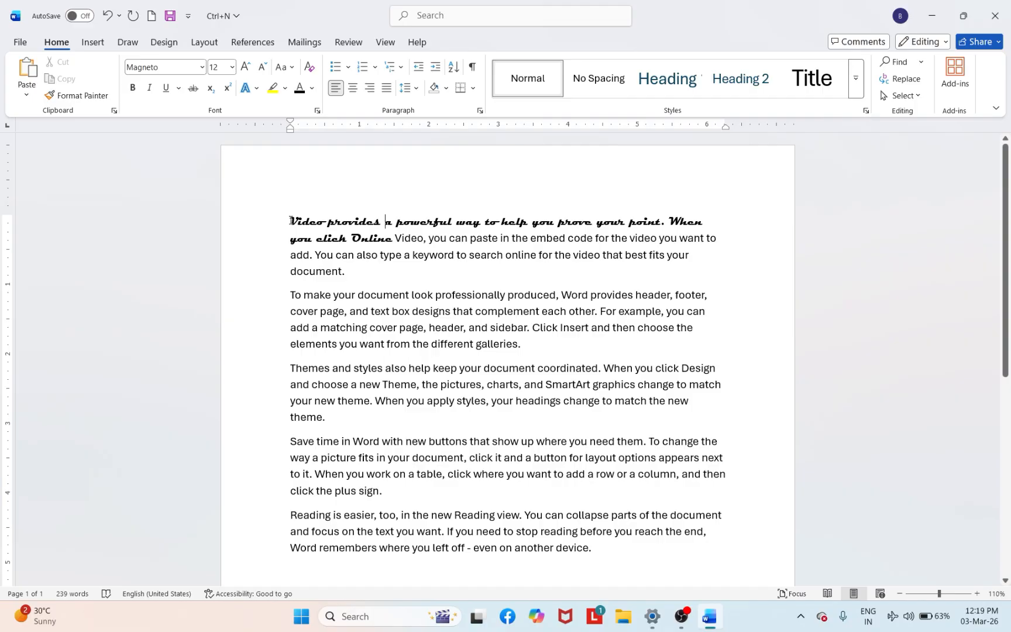
{"action": "left_click_drag", "start_coordinate": [291, 221], "coordinate": [393, 240]}
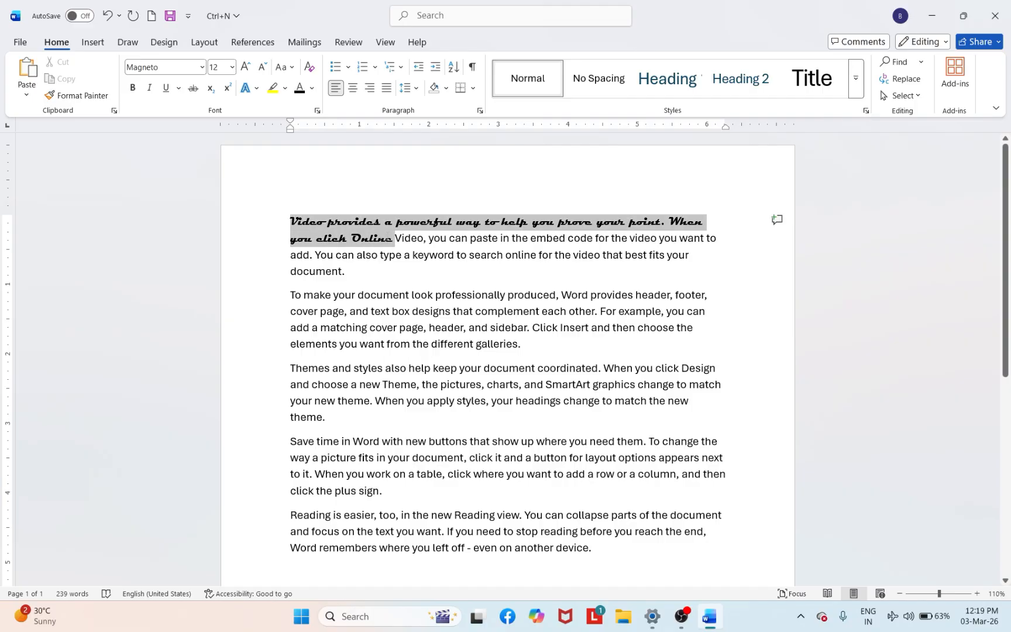
{"action": "left_click", "coordinate": [233, 66]}
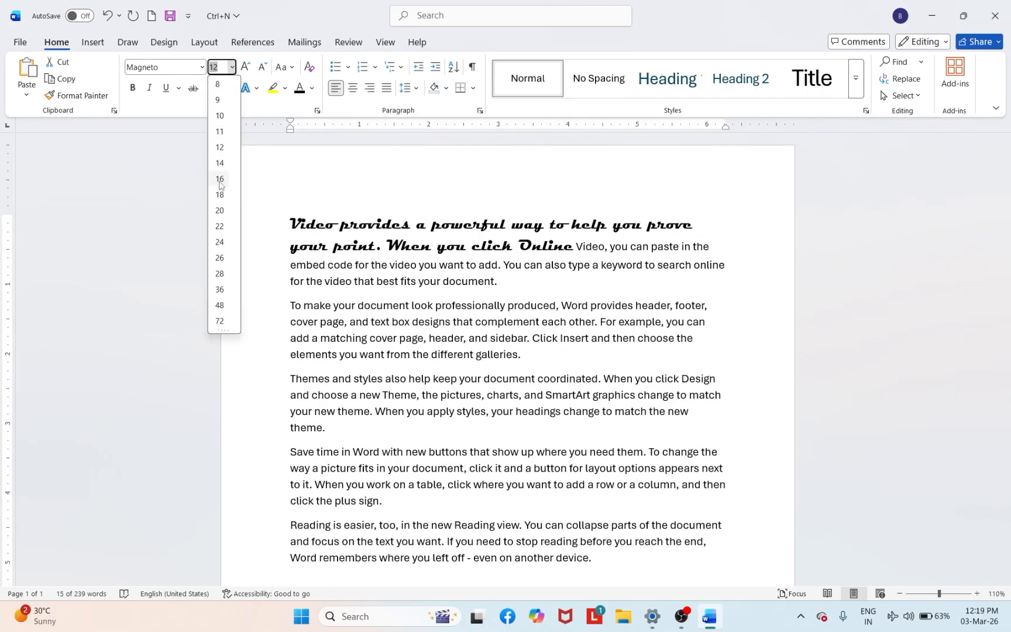
{"action": "left_click", "coordinate": [219, 178]}
{"action": "left_click", "coordinate": [440, 178]}
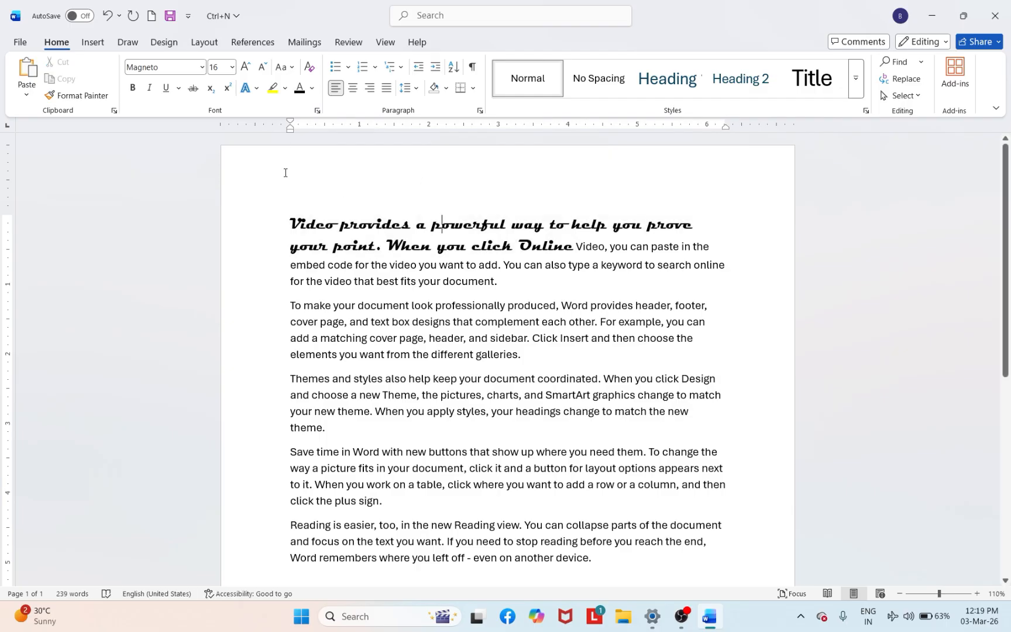
Step: Preview other font sizes on the Magneto text from "Video" to "click", and reapply size 16
{"action": "left_click", "coordinate": [291, 222]}
{"action": "left_click_drag", "start_coordinate": [291, 223], "coordinate": [518, 256]}
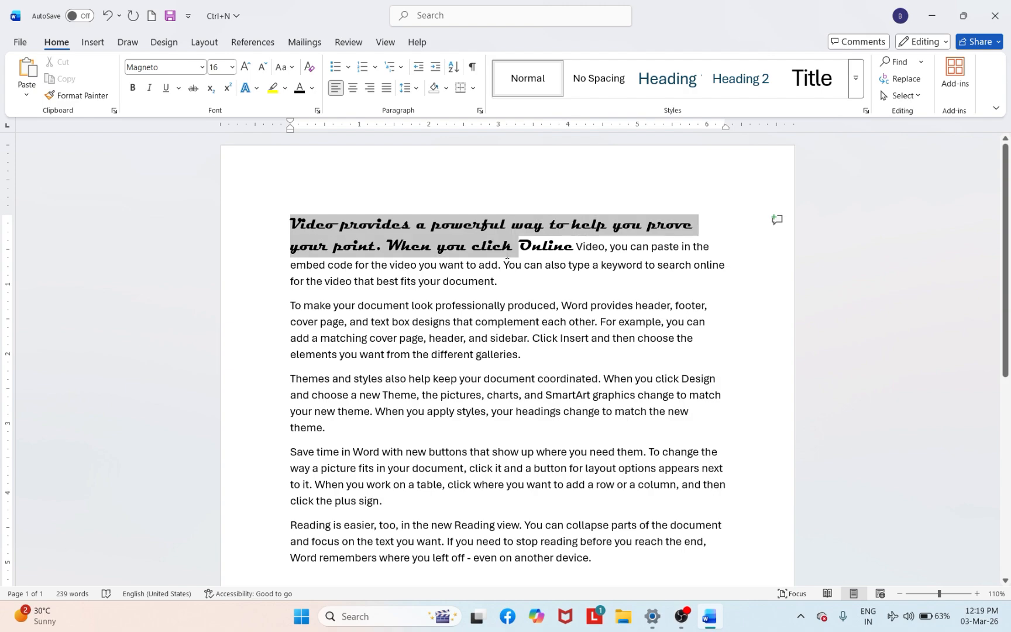
{"action": "left_click", "coordinate": [232, 67]}
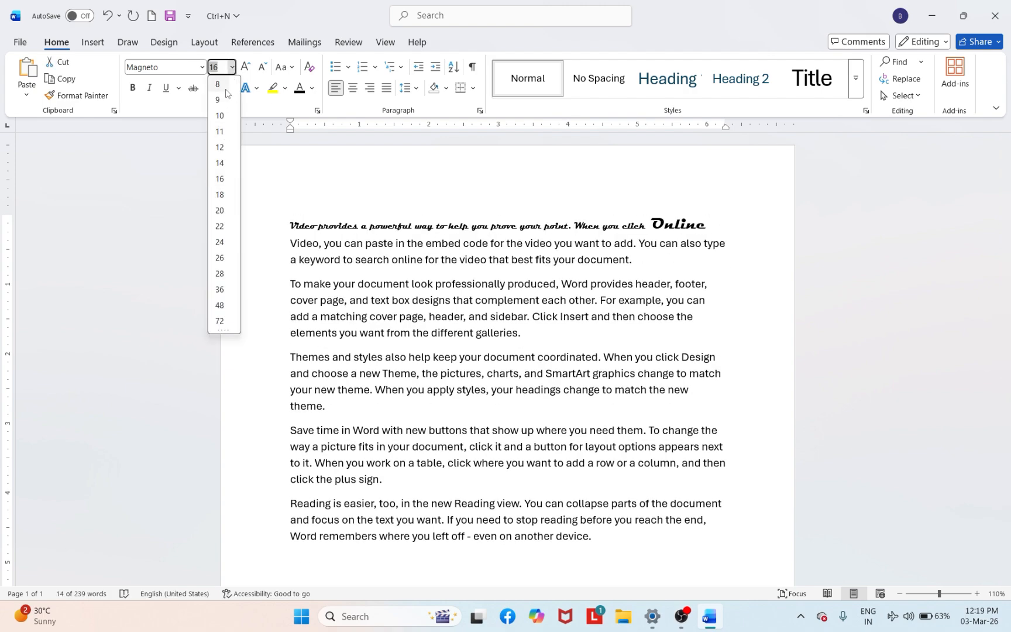
{"action": "left_click", "coordinate": [219, 179]}
{"action": "left_click", "coordinate": [568, 200]}
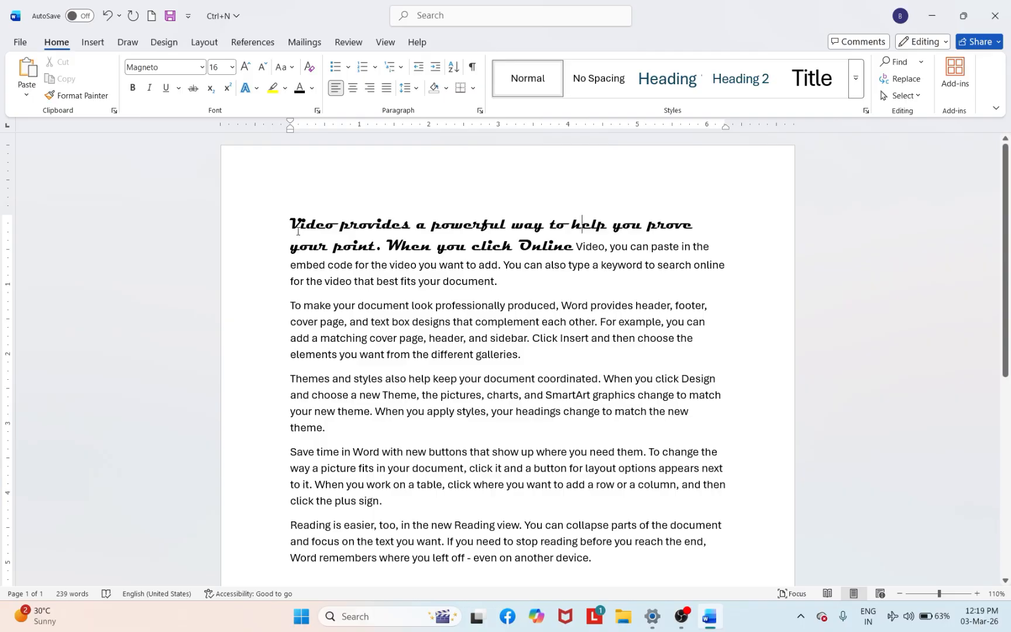
Step: Enter a custom font size of 21 for the whole Magneto text, from "Video" to "Online"
{"action": "left_click_drag", "start_coordinate": [291, 223], "coordinate": [573, 247]}
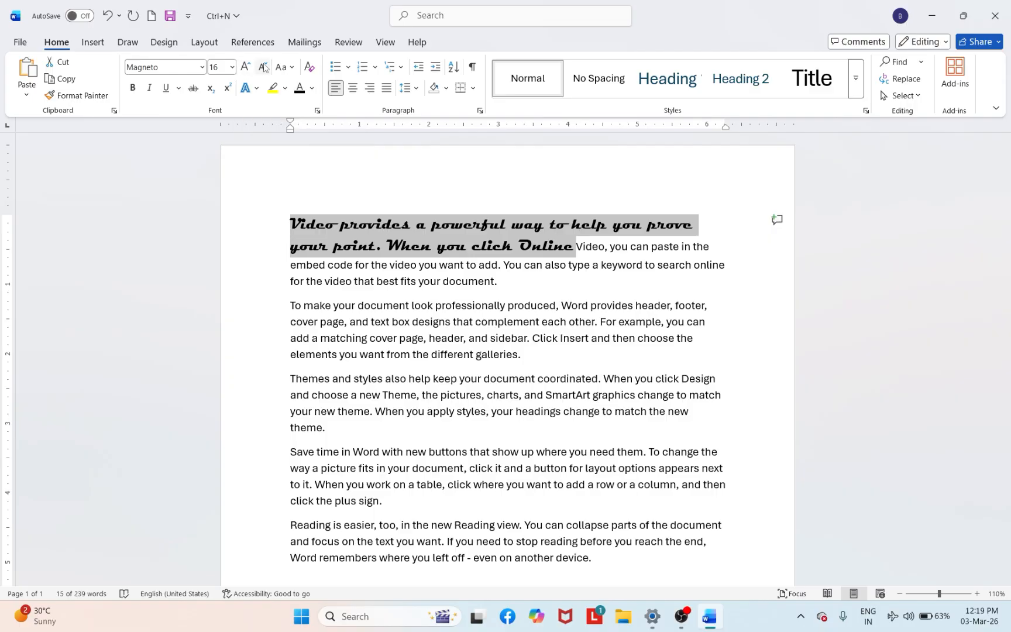
{"action": "left_click", "coordinate": [234, 69]}
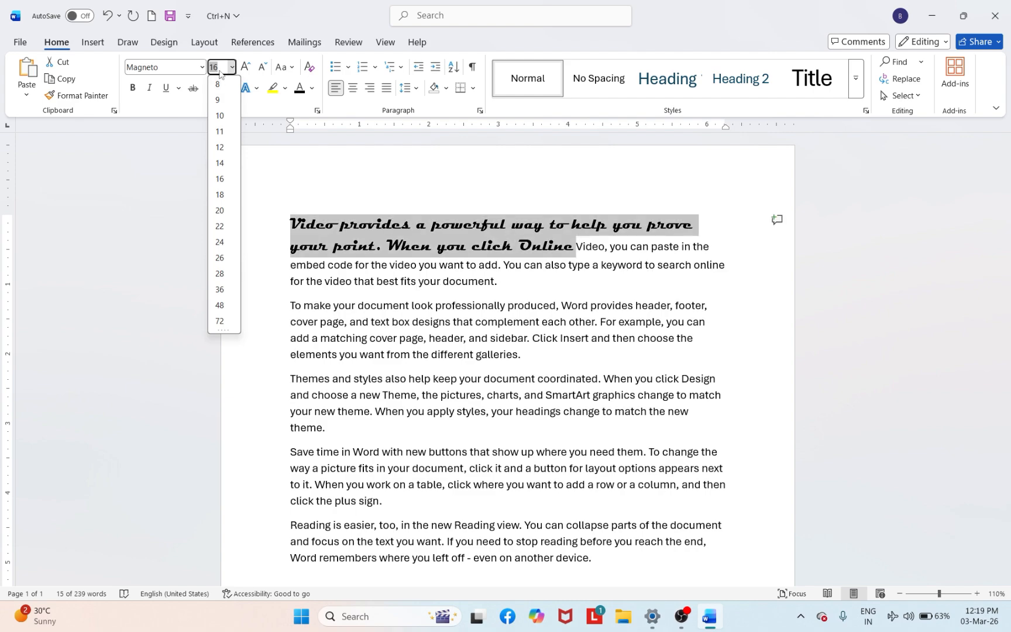
{"action": "key", "text": "BackSpace"}
{"action": "key", "text": "BackSpace"}
{"action": "key", "text": "Return"}
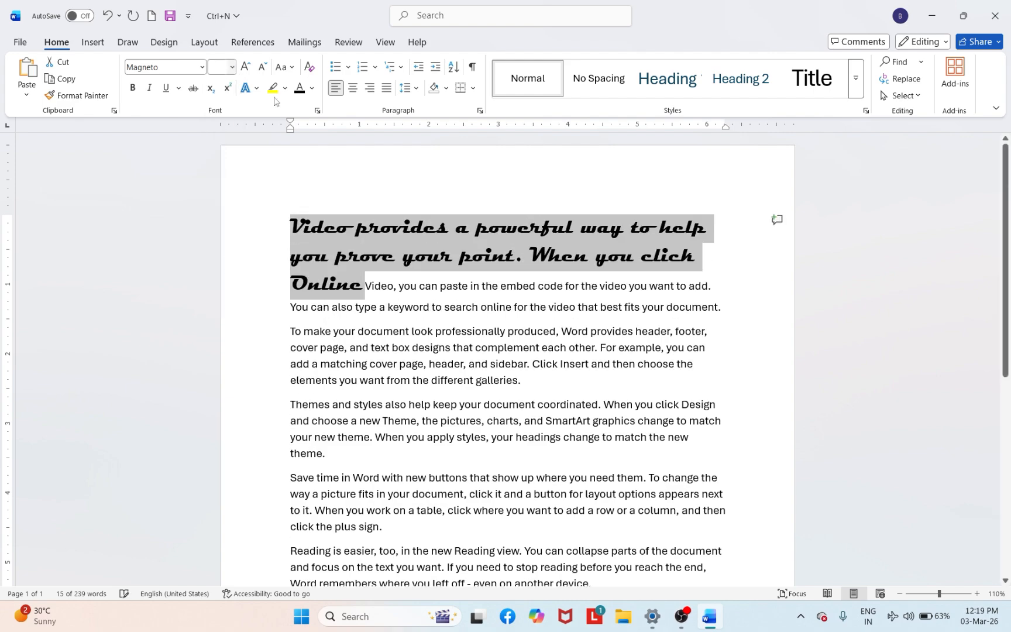
{"action": "left_click", "coordinate": [425, 205]}
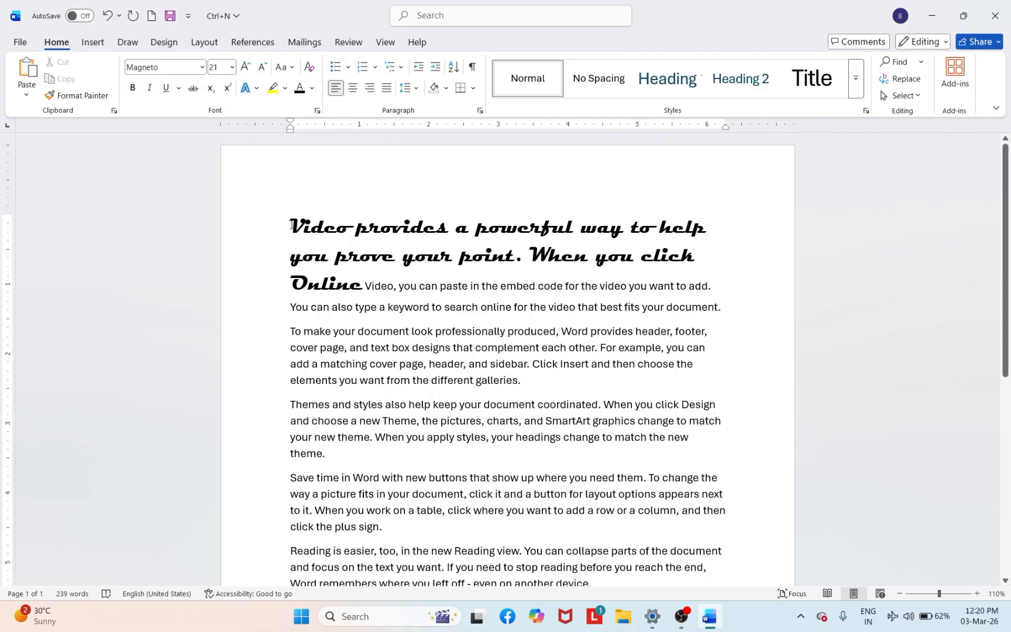
Step: Select the Magneto text from "Video" to "Online" and increase its font size repeatedly until it passes 920
{"action": "left_click_drag", "start_coordinate": [292, 221], "coordinate": [360, 282]}
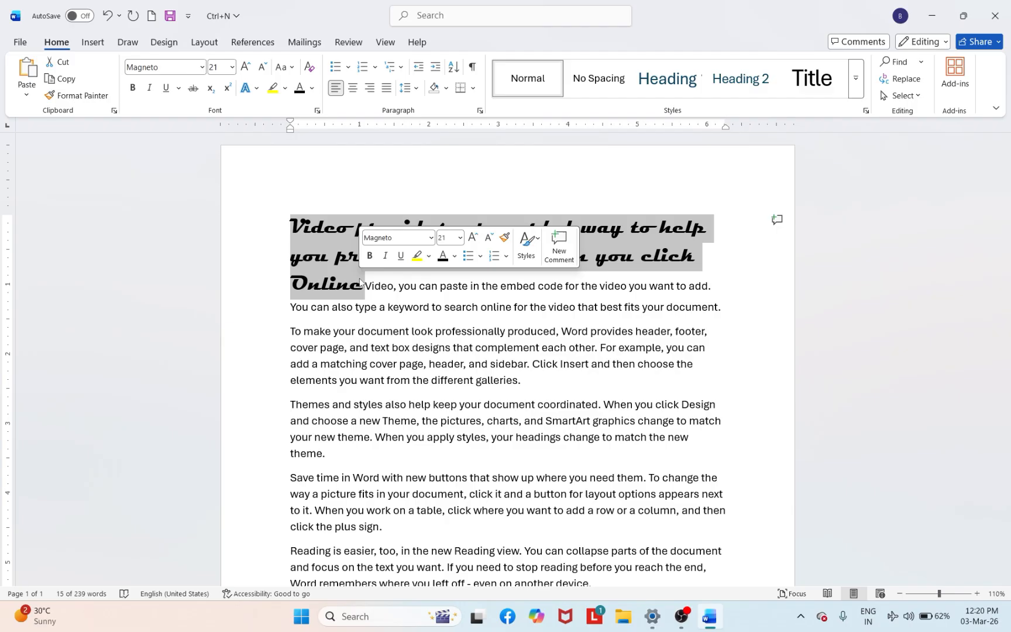
{"action": "left_click", "coordinate": [245, 67]}
{"action": "left_click", "coordinate": [245, 67]}
{"action": "left_click", "coordinate": [245, 67]}
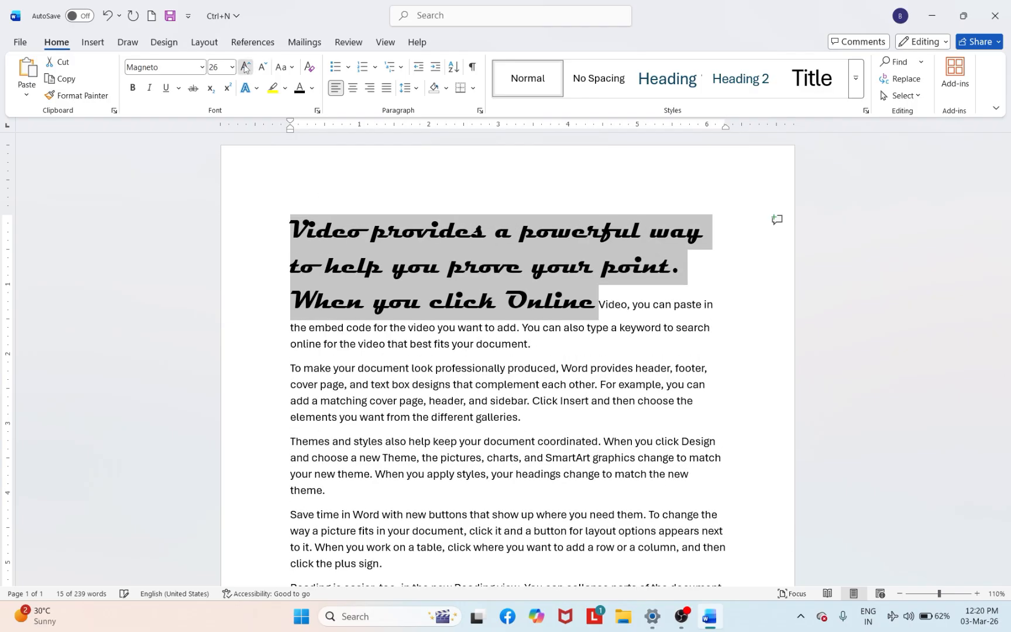
{"action": "left_click", "coordinate": [245, 68]}
{"action": "left_click", "coordinate": [245, 67]}
{"action": "left_click", "coordinate": [245, 68]}
{"action": "left_click", "coordinate": [246, 67]}
{"action": "left_click", "coordinate": [245, 67]}
{"action": "left_click", "coordinate": [245, 67]}
{"action": "left_click", "coordinate": [245, 68]}
{"action": "left_click", "coordinate": [245, 67]}
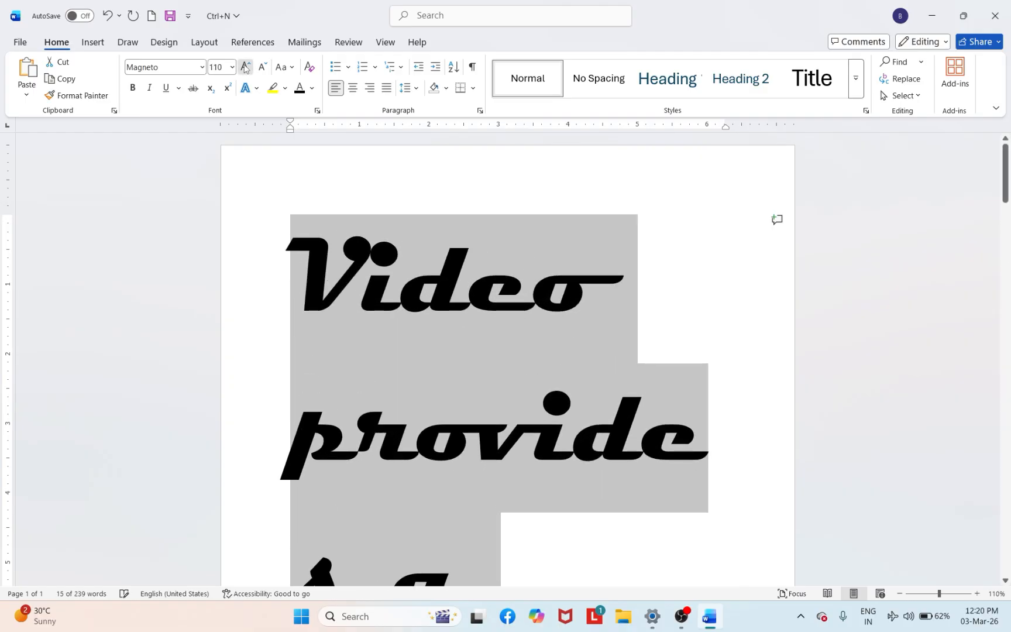
{"action": "left_click", "coordinate": [245, 67]}
{"action": "left_click", "coordinate": [245, 68]}
{"action": "left_click", "coordinate": [245, 68]}
{"action": "left_click", "coordinate": [245, 67]}
{"action": "left_click", "coordinate": [245, 67]}
{"action": "left_click", "coordinate": [245, 67]}
{"action": "left_click", "coordinate": [245, 67]}
{"action": "left_click", "coordinate": [245, 67]}
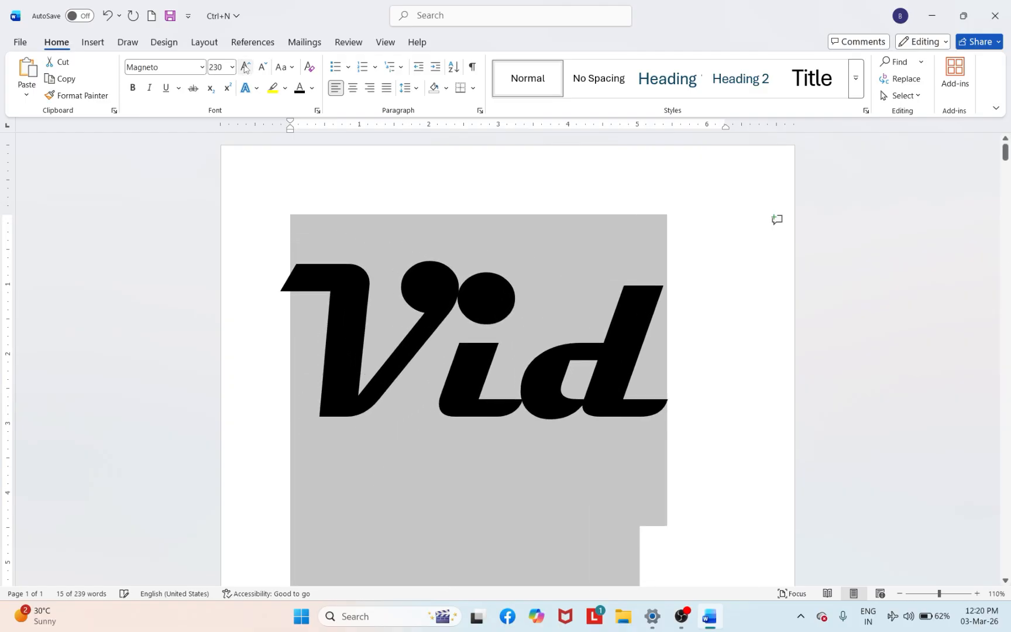
{"action": "left_click", "coordinate": [246, 67]}
{"action": "left_click", "coordinate": [245, 68]}
{"action": "left_click", "coordinate": [245, 67]}
{"action": "left_click", "coordinate": [245, 68]}
{"action": "left_click", "coordinate": [245, 67]}
{"action": "left_click", "coordinate": [245, 67]}
{"action": "left_click", "coordinate": [246, 67]}
{"action": "left_click", "coordinate": [245, 67]}
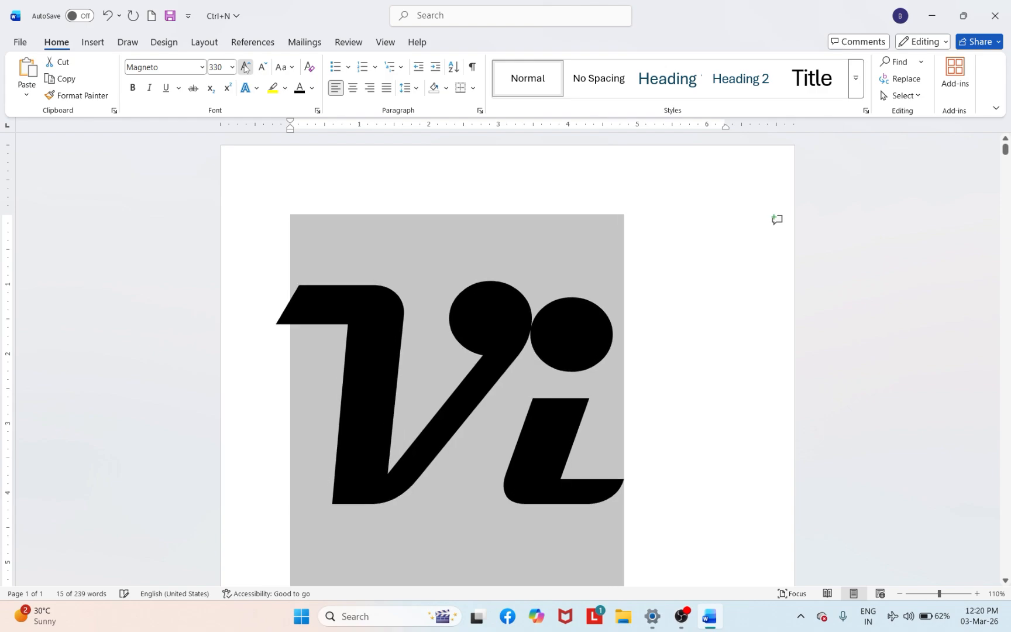
{"action": "left_click", "coordinate": [245, 68]}
{"action": "left_click", "coordinate": [245, 68]}
{"action": "left_click", "coordinate": [245, 68]}
{"action": "left_click", "coordinate": [245, 68]}
{"action": "left_click", "coordinate": [245, 67]}
{"action": "left_click", "coordinate": [245, 67]}
{"action": "left_click", "coordinate": [245, 67]}
{"action": "left_click", "coordinate": [245, 67]}
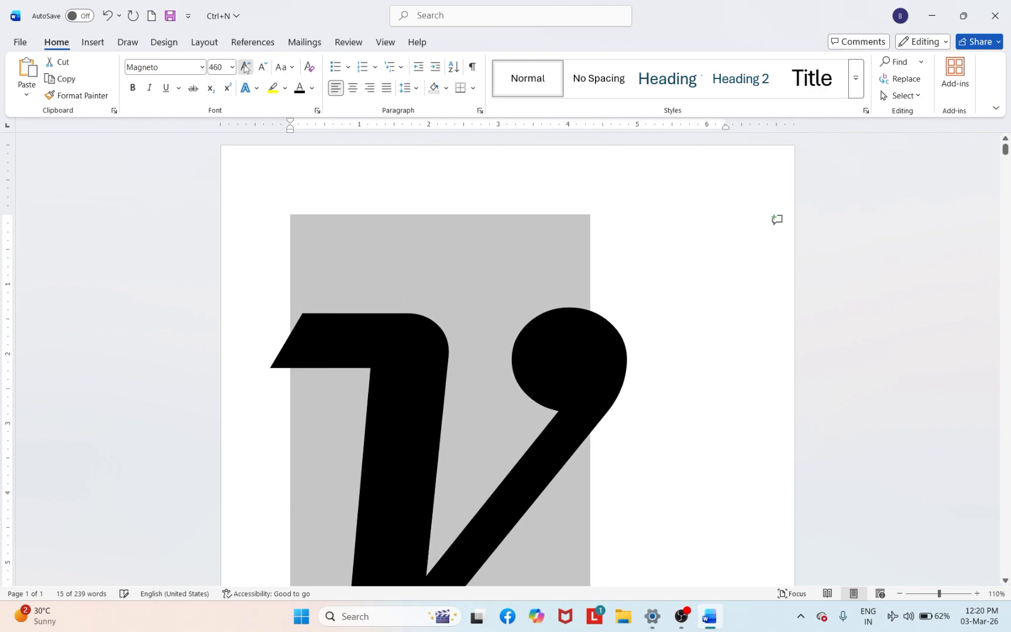
{"action": "left_click", "coordinate": [245, 68]}
{"action": "left_click", "coordinate": [245, 67]}
{"action": "left_click", "coordinate": [245, 67]}
{"action": "left_click", "coordinate": [245, 67]}
{"action": "left_click", "coordinate": [245, 67]}
{"action": "left_click", "coordinate": [245, 67]}
{"action": "left_click", "coordinate": [245, 67]}
{"action": "left_click", "coordinate": [245, 68]}
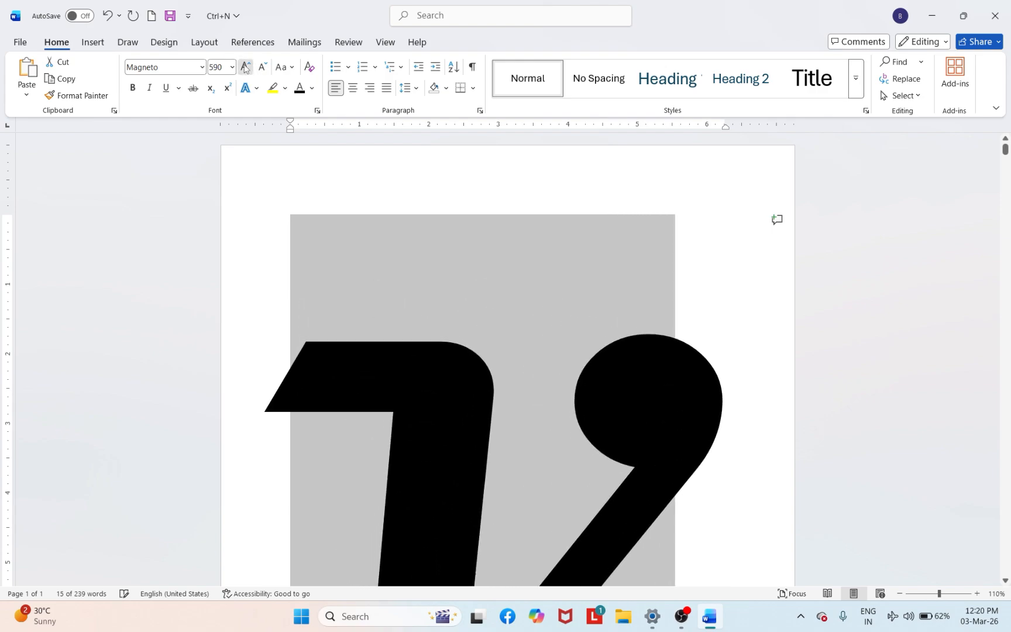
{"action": "left_click", "coordinate": [245, 67]}
{"action": "left_click", "coordinate": [245, 67]}
{"action": "left_click", "coordinate": [245, 68]}
{"action": "left_click", "coordinate": [245, 68]}
{"action": "left_click", "coordinate": [245, 67]}
{"action": "left_click", "coordinate": [245, 67]}
{"action": "left_click", "coordinate": [245, 67]}
{"action": "left_click", "coordinate": [245, 67]}
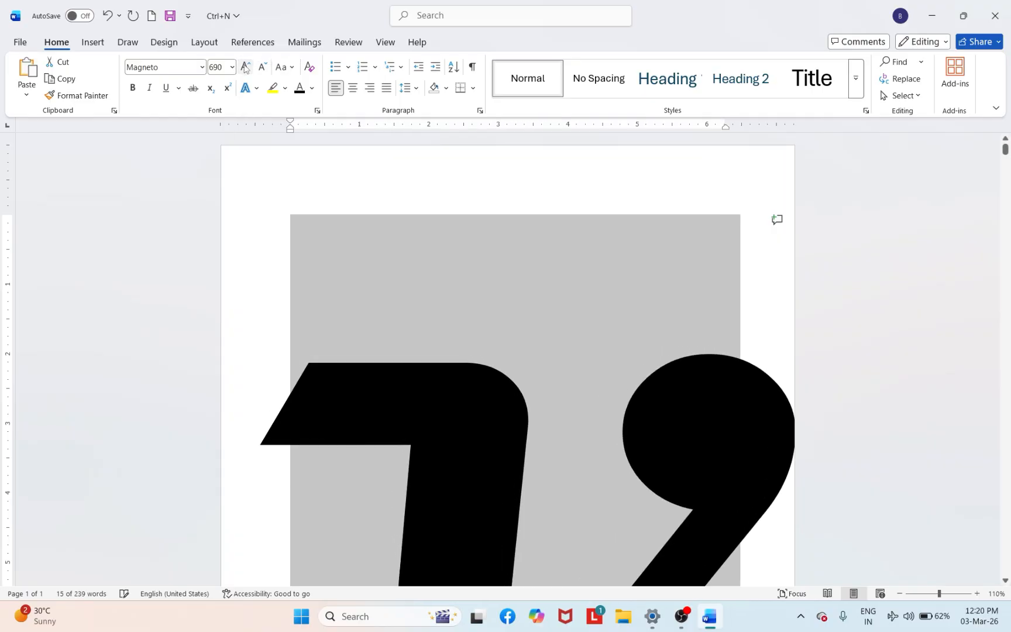
{"action": "left_click", "coordinate": [245, 67]}
{"action": "left_click", "coordinate": [245, 67]}
{"action": "left_click", "coordinate": [245, 67]}
{"action": "left_click", "coordinate": [245, 67]}
{"action": "left_click", "coordinate": [245, 67]}
{"action": "left_click", "coordinate": [245, 67]}
{"action": "left_click", "coordinate": [245, 68]}
{"action": "left_click", "coordinate": [245, 68]}
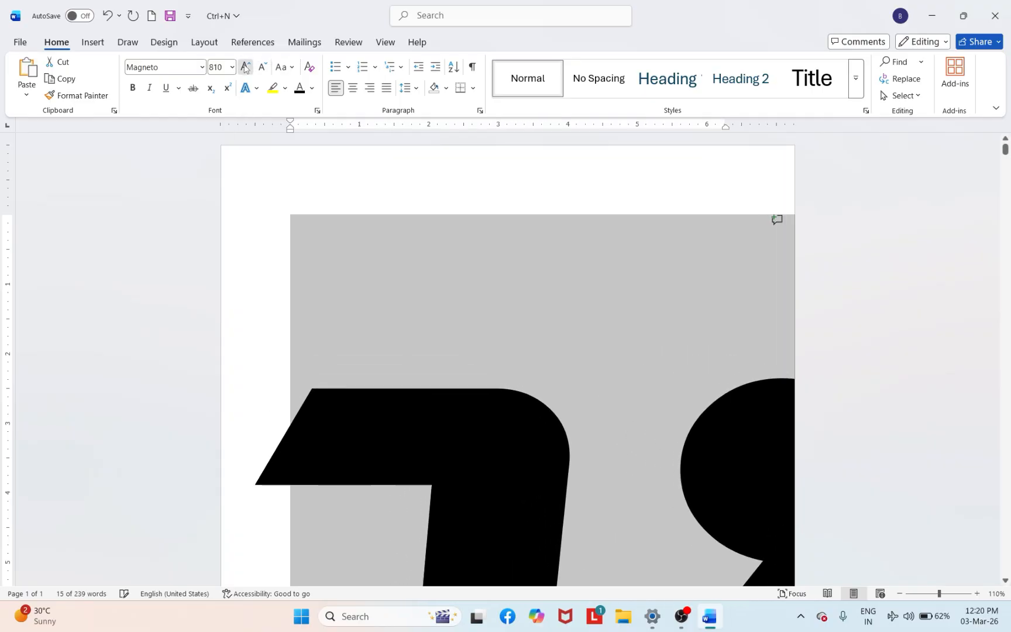
{"action": "left_click", "coordinate": [245, 67]}
{"action": "left_click", "coordinate": [245, 68]}
{"action": "left_click", "coordinate": [245, 67]}
{"action": "left_click", "coordinate": [245, 67]}
{"action": "left_click", "coordinate": [245, 68]}
{"action": "left_click", "coordinate": [245, 67]}
{"action": "left_click", "coordinate": [245, 68]}
{"action": "left_click", "coordinate": [245, 67]}
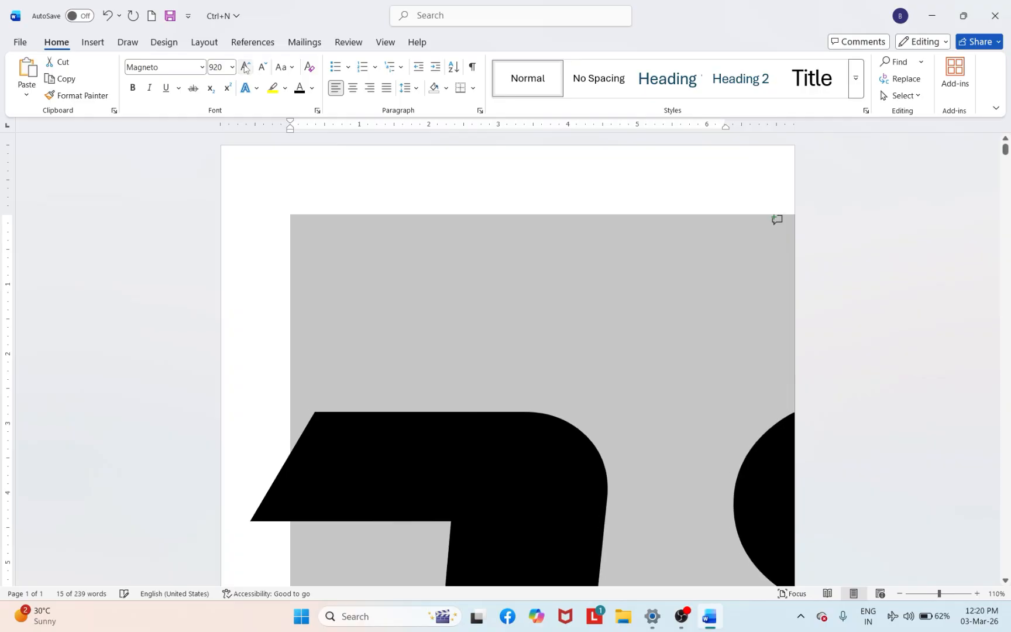
{"action": "left_click", "coordinate": [245, 67]}
Step: Set the font size of the selected Magneto text to 1600
{"action": "left_click", "coordinate": [221, 68]}
{"action": "type", "text": "1600"}
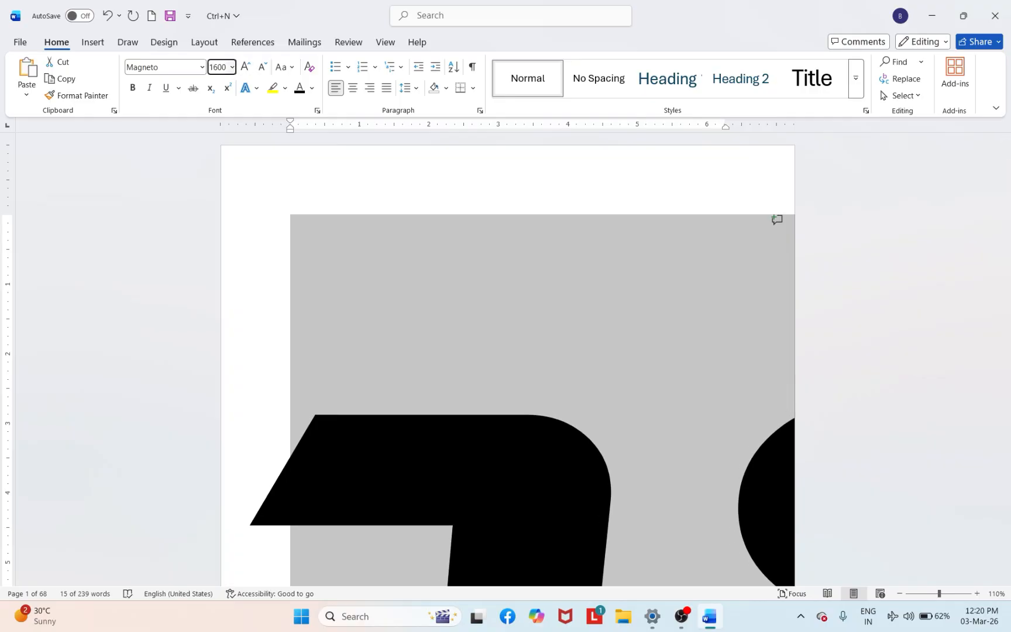
{"action": "key", "text": "Return"}
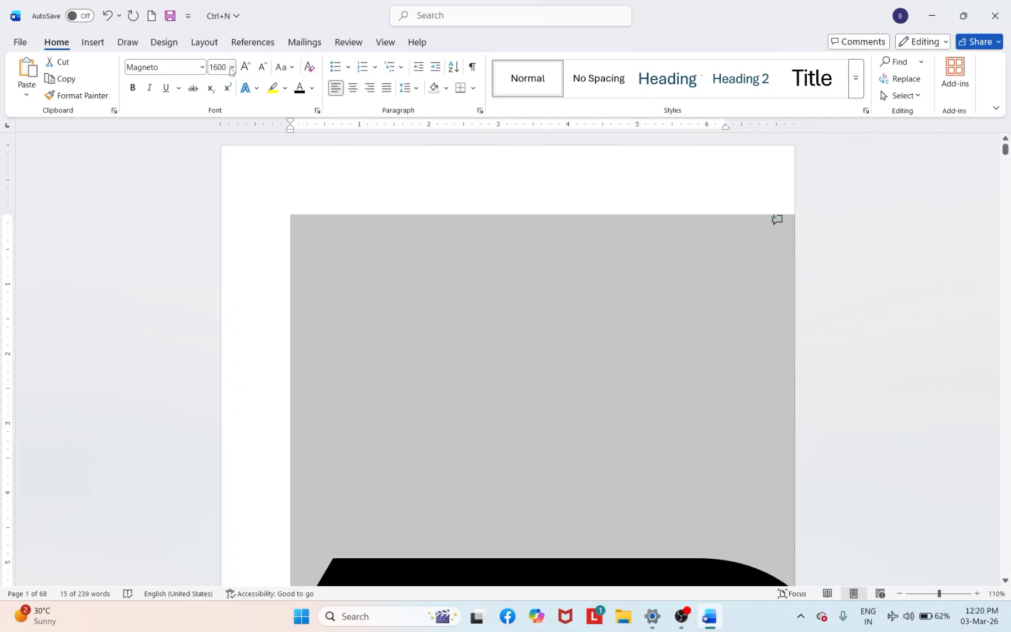
Step: Try to set the font size of the selected Magneto text to 1700
{"action": "left_click", "coordinate": [226, 64]}
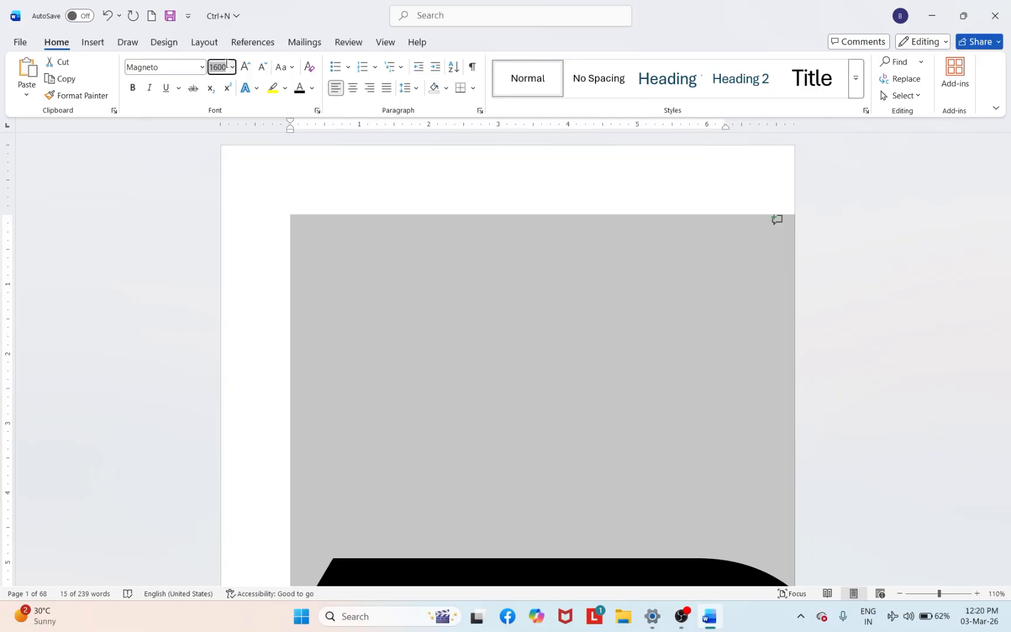
{"action": "type", "text": "17"}
{"action": "key", "text": "Return"}
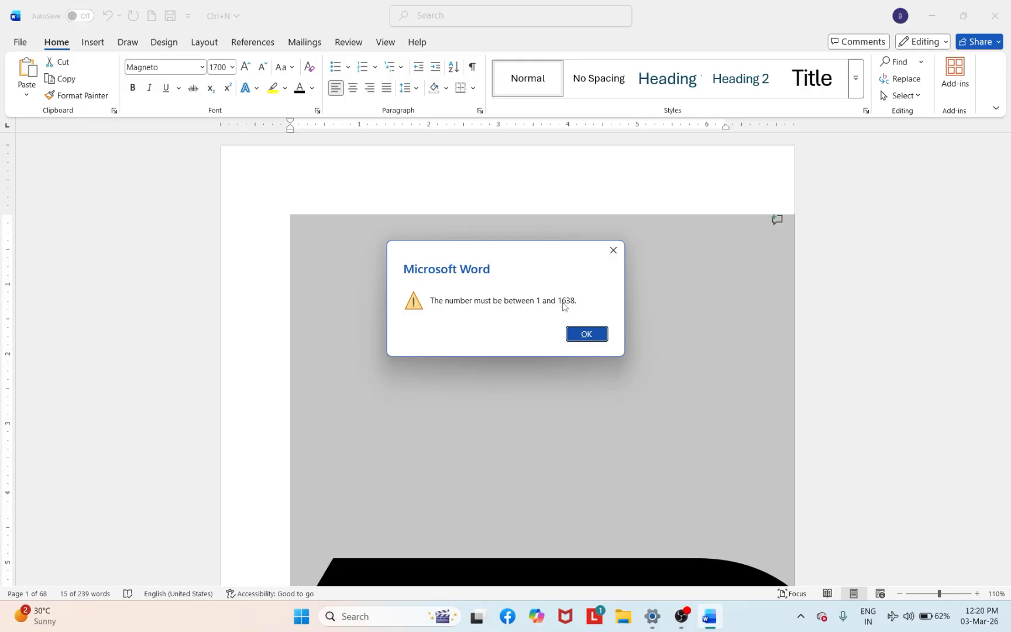
{"action": "left_click", "coordinate": [609, 255]}
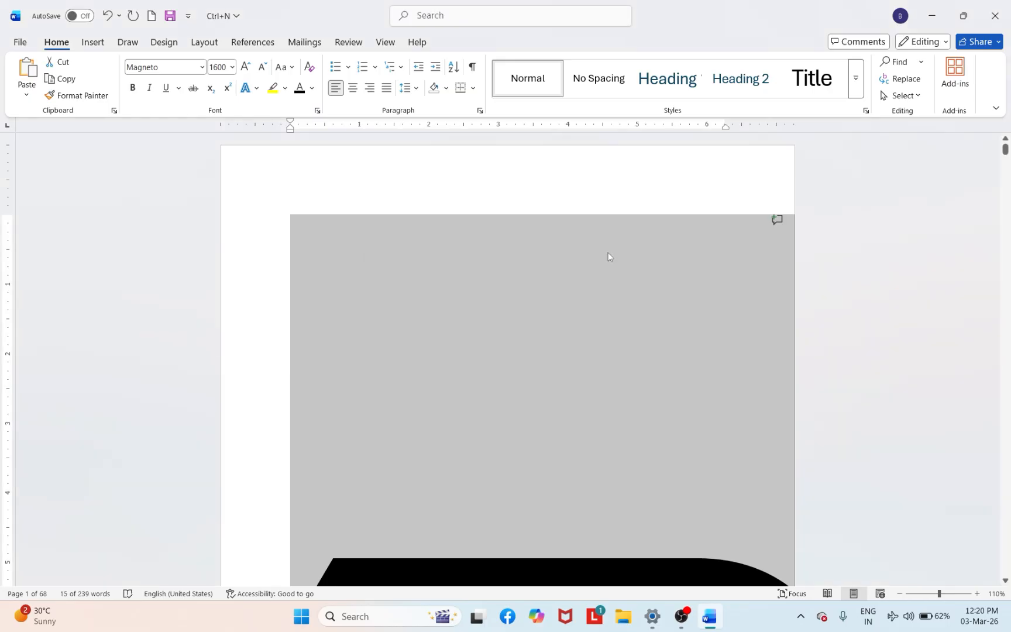
Step: Set the font size of the selected Magneto text to 12
{"action": "scroll", "coordinate": [463, 366], "scroll_direction": "down", "scroll_amount": 10}
{"action": "scroll", "coordinate": [464, 370], "scroll_direction": "down", "scroll_amount": 9, "text": "ctrl"}
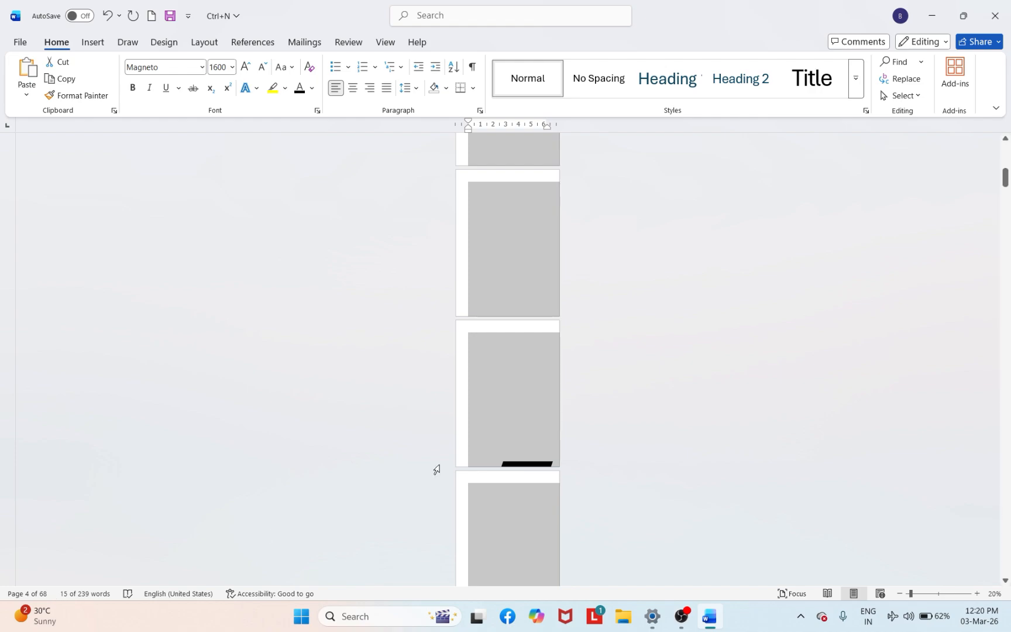
{"action": "scroll", "coordinate": [490, 430], "scroll_direction": "up", "scroll_amount": 5}
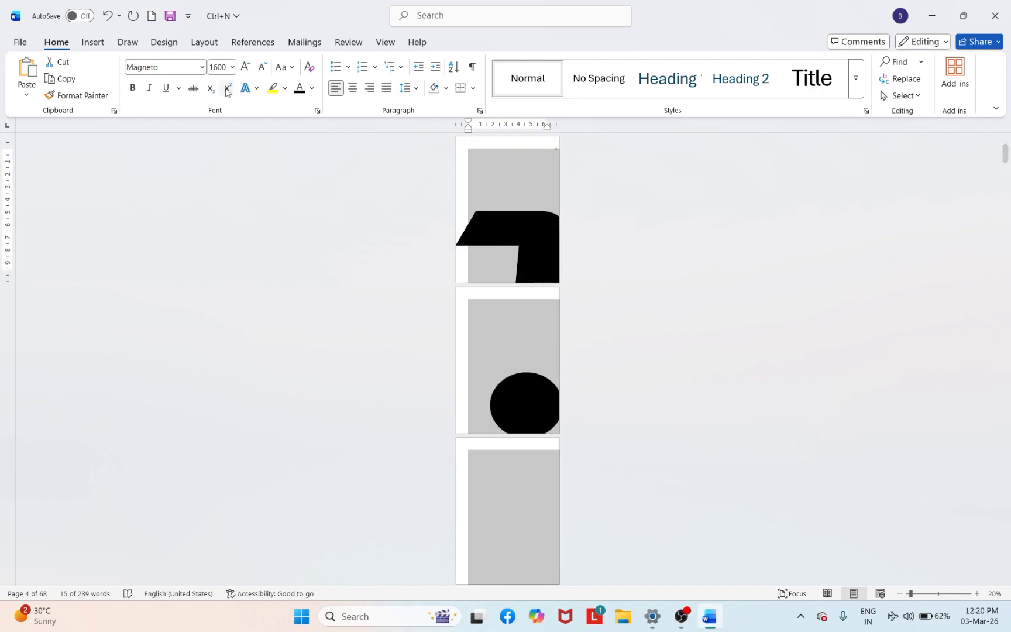
{"action": "left_click", "coordinate": [221, 67]}
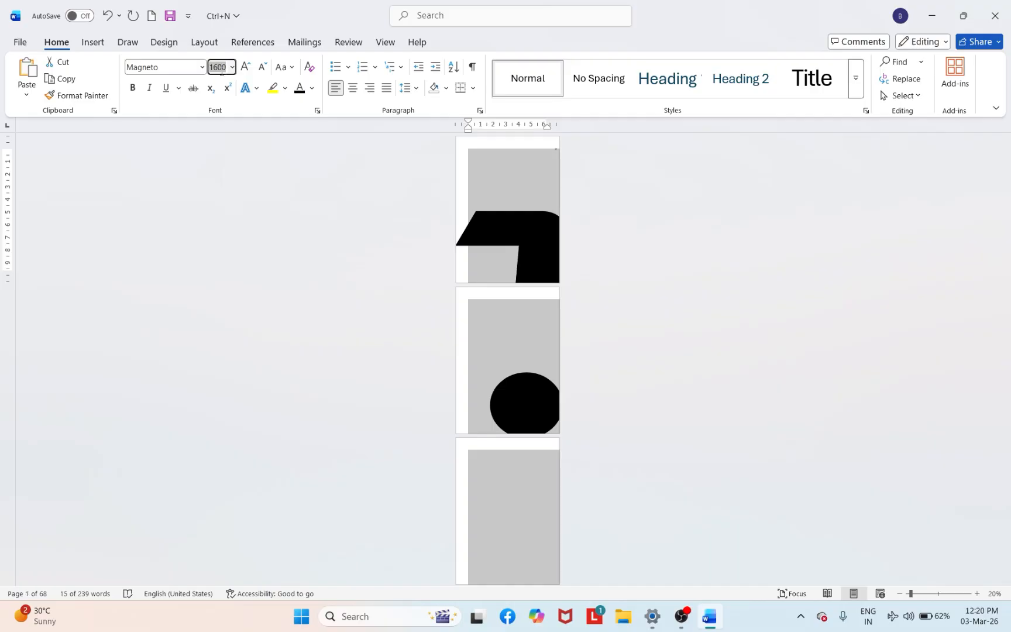
{"action": "type", "text": "12"}
{"action": "key", "text": "Return"}
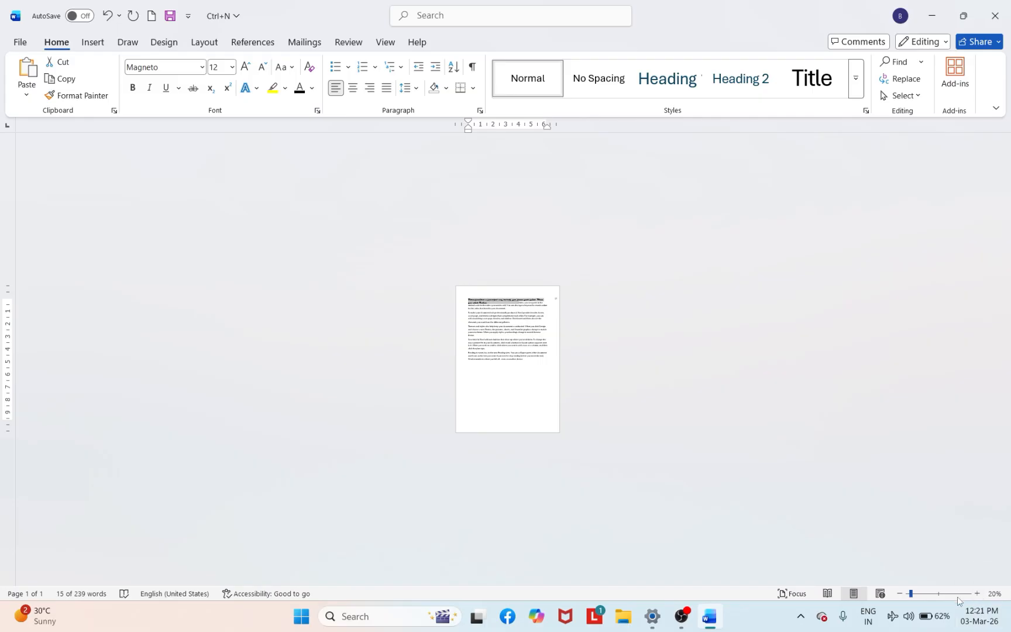
{"action": "left_click", "coordinate": [939, 594]}
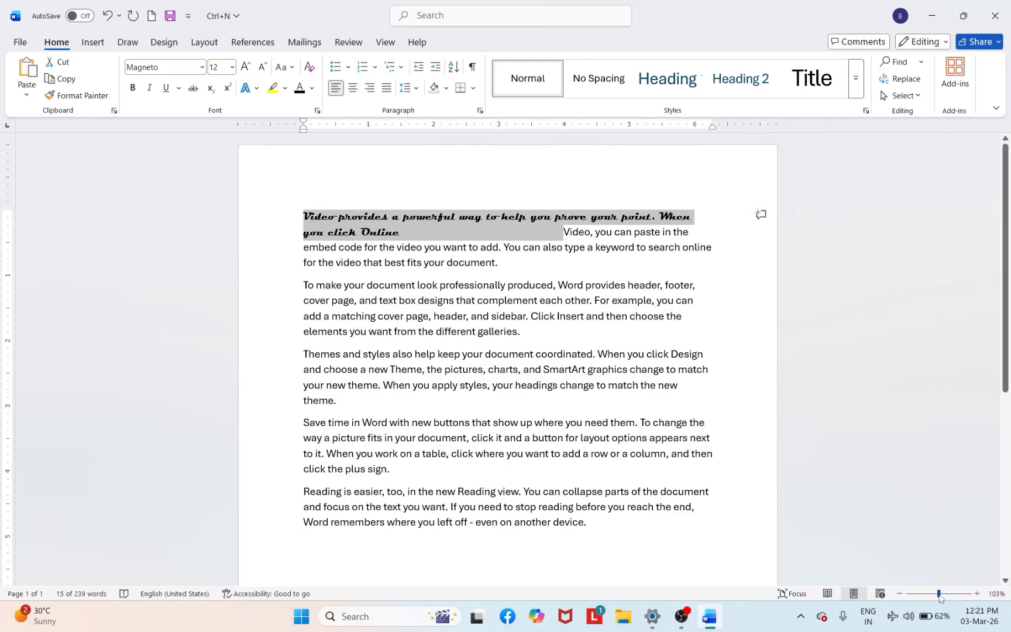
{"action": "left_click", "coordinate": [900, 593]}
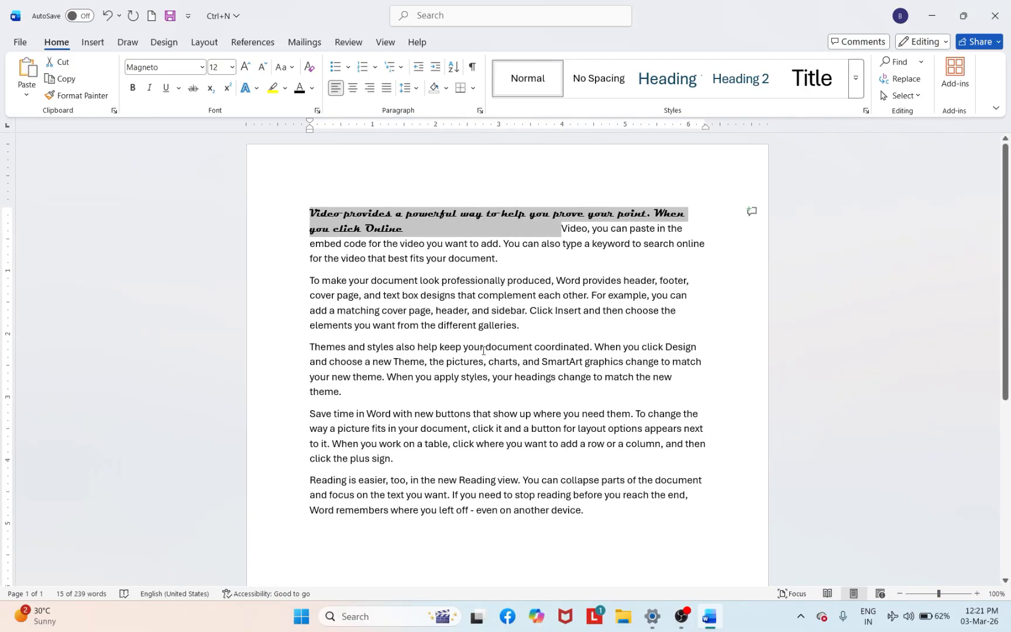
{"action": "left_click", "coordinate": [488, 213]}
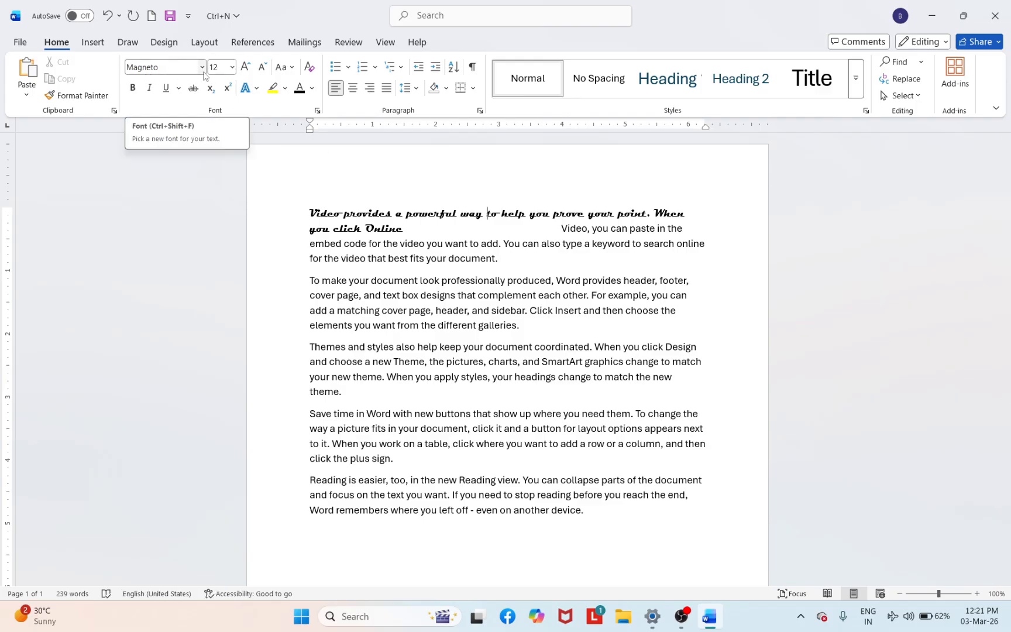
{"action": "left_click", "coordinate": [232, 68]}
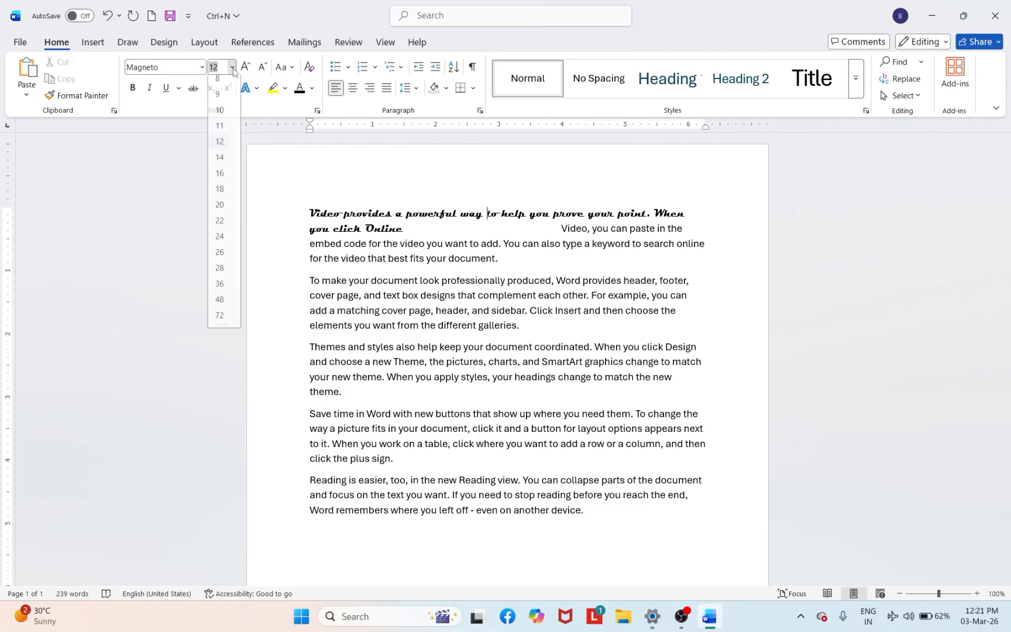
{"action": "left_click", "coordinate": [266, 196]}
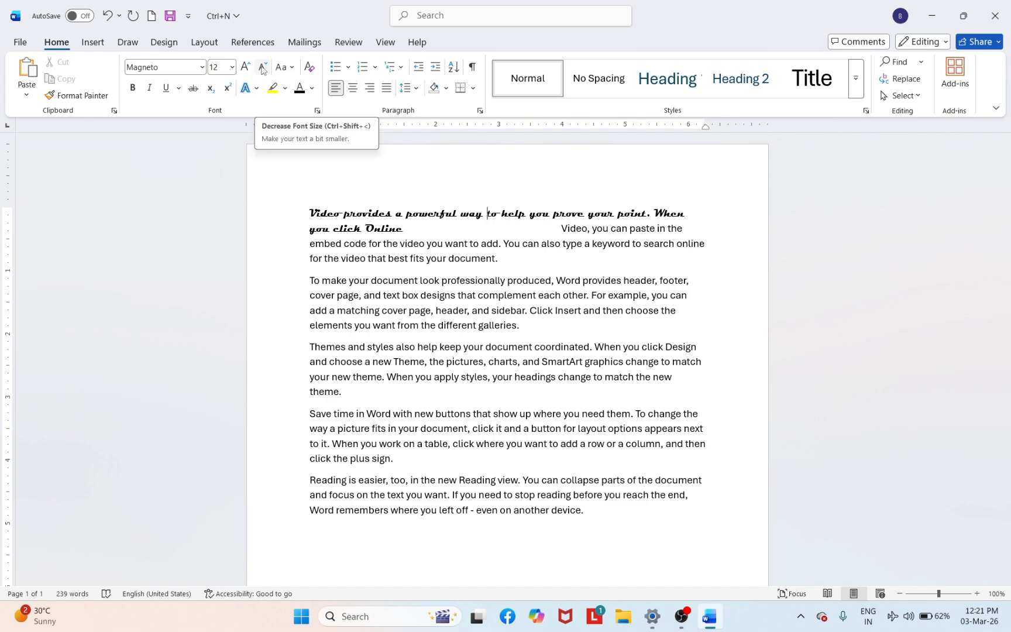
Step: Select from the start of the first paragraph to "choose a new" in the third paragraph and enlarge its font size stepwise past 18
{"action": "left_click_drag", "start_coordinate": [310, 210], "coordinate": [391, 361]}
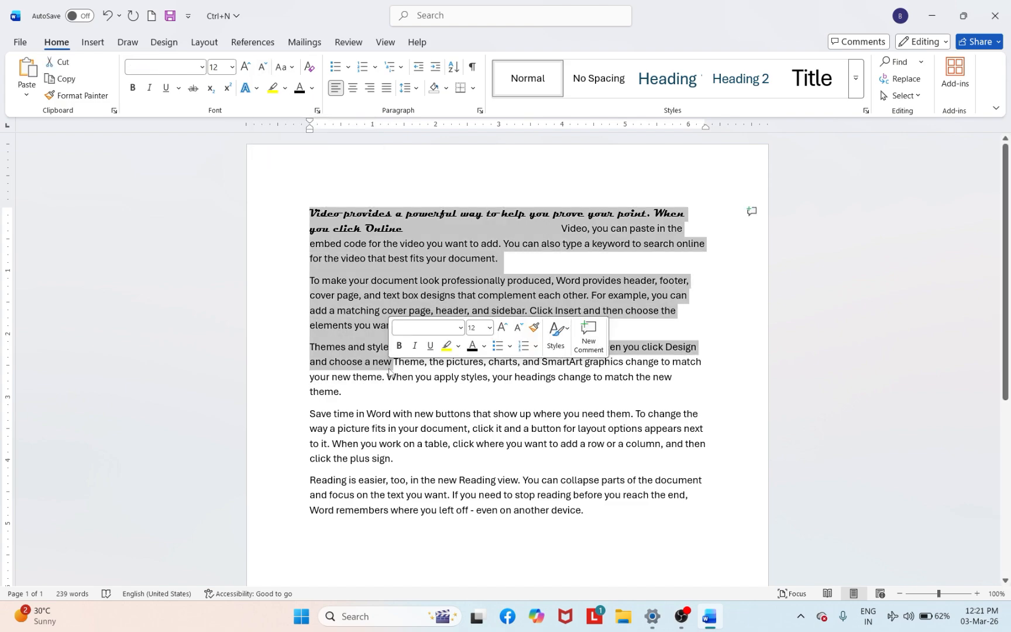
{"action": "left_click", "coordinate": [245, 66]}
{"action": "left_click", "coordinate": [245, 67]}
{"action": "left_click", "coordinate": [245, 66]}
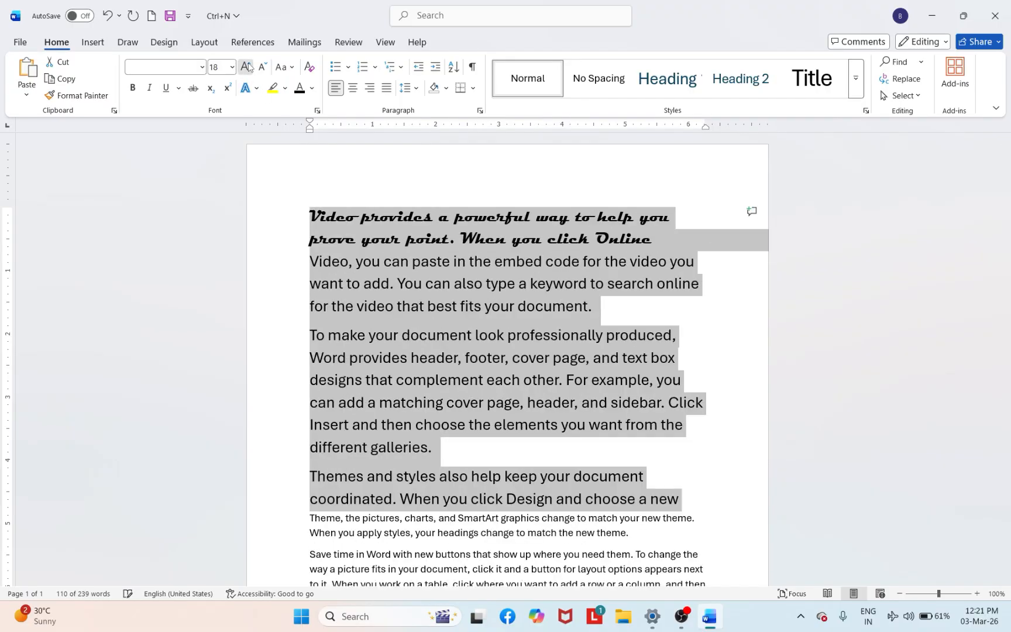
{"action": "left_click", "coordinate": [245, 66]}
Step: Decrease the font size of the selected text in the first three paragraphs stepwise to below 3
{"action": "left_click", "coordinate": [264, 66]}
{"action": "left_click", "coordinate": [264, 67]}
{"action": "left_click", "coordinate": [264, 67]}
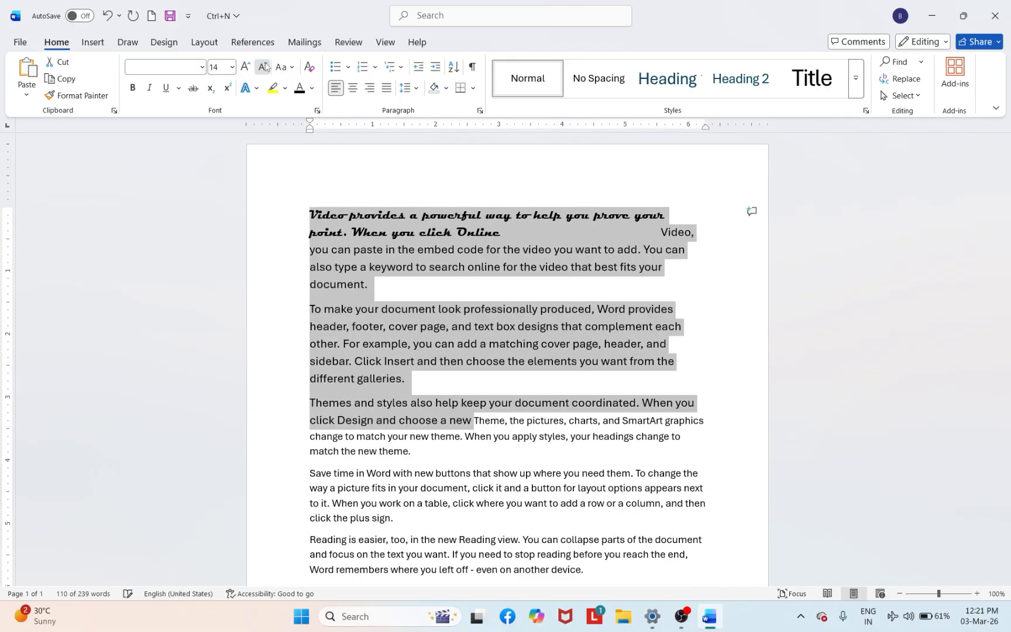
{"action": "left_click", "coordinate": [263, 67]}
{"action": "left_click", "coordinate": [264, 67]}
{"action": "double_click", "coordinate": [264, 67]}
{"action": "left_click", "coordinate": [264, 66]}
{"action": "left_click", "coordinate": [264, 67]}
{"action": "left_click", "coordinate": [264, 67]}
{"action": "left_click", "coordinate": [264, 66]}
{"action": "left_click", "coordinate": [264, 67]}
{"action": "left_click", "coordinate": [263, 67]}
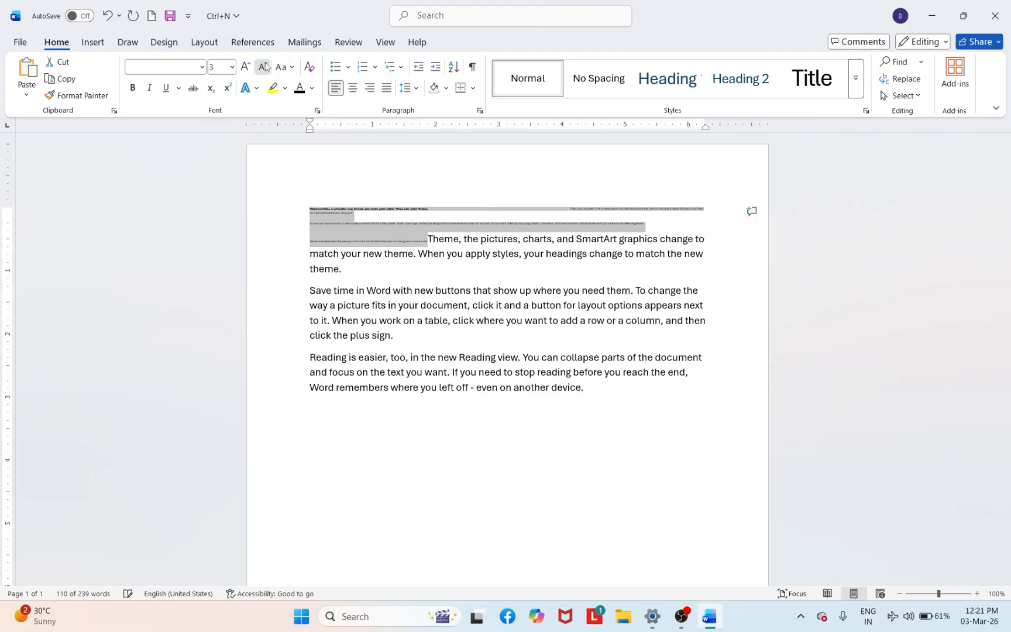
{"action": "left_click", "coordinate": [264, 67]}
Step: Increase the font size of the selected text in the first three paragraphs stepwise to 11 and deselect it
{"action": "left_click", "coordinate": [247, 66]}
{"action": "left_click", "coordinate": [246, 66]}
{"action": "left_click", "coordinate": [246, 66]}
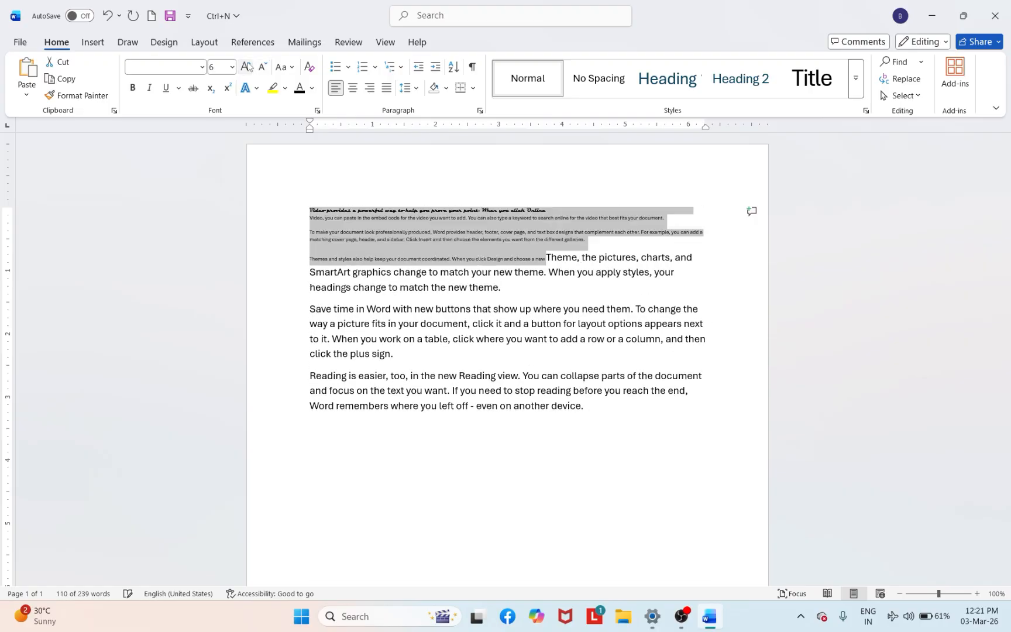
{"action": "left_click", "coordinate": [246, 66]}
{"action": "left_click", "coordinate": [247, 66]}
{"action": "left_click", "coordinate": [246, 66]}
{"action": "left_click", "coordinate": [246, 66]}
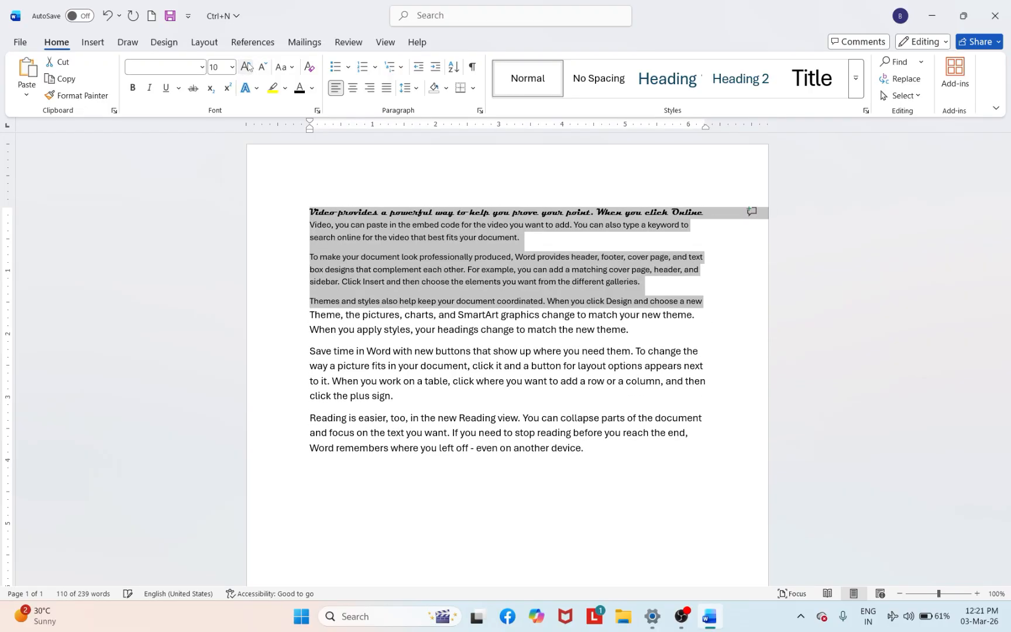
{"action": "left_click", "coordinate": [246, 66]}
{"action": "left_click", "coordinate": [246, 66]}
{"action": "left_click", "coordinate": [454, 198]}
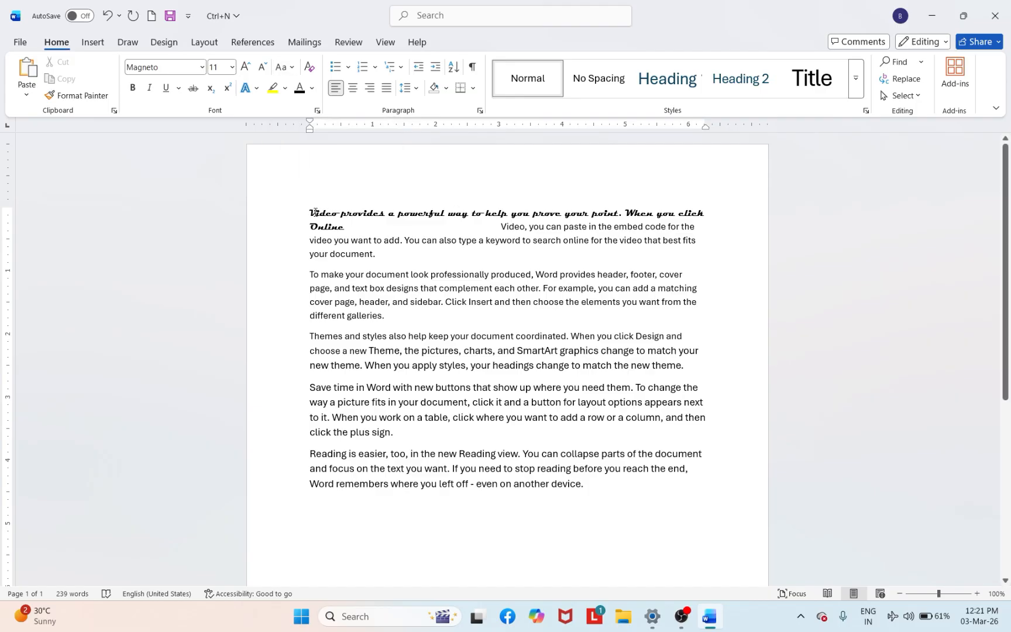
Step: Undo all font and font size changes back to =rand(), and redo the generated five sample paragraphs in plain Aptos (Body) 12
{"action": "key", "text": "ctrl+z"}
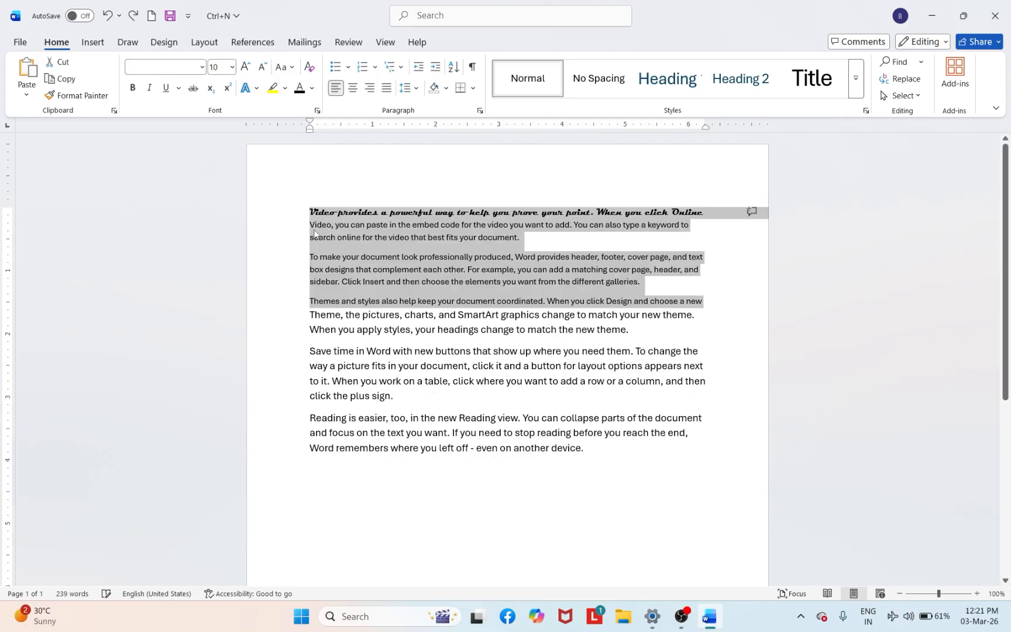
{"action": "key", "text": "ctrl+z"}
{"action": "key", "text": "ctrl+z"}
{"action": "key", "text": "ctrl+z"}
{"action": "key", "text": "ctrl+z"}
{"action": "key", "text": "ctrl+z"}
{"action": "key", "text": "ctrl+z"}
{"action": "key", "text": "ctrl+z"}
{"action": "key", "text": "ctrl+z"}
{"action": "key", "text": "ctrl+z"}
{"action": "key", "text": "ctrl+z"}
{"action": "key", "text": "ctrl+z"}
{"action": "key", "text": "ctrl+z"}
{"action": "key", "text": "ctrl+z"}
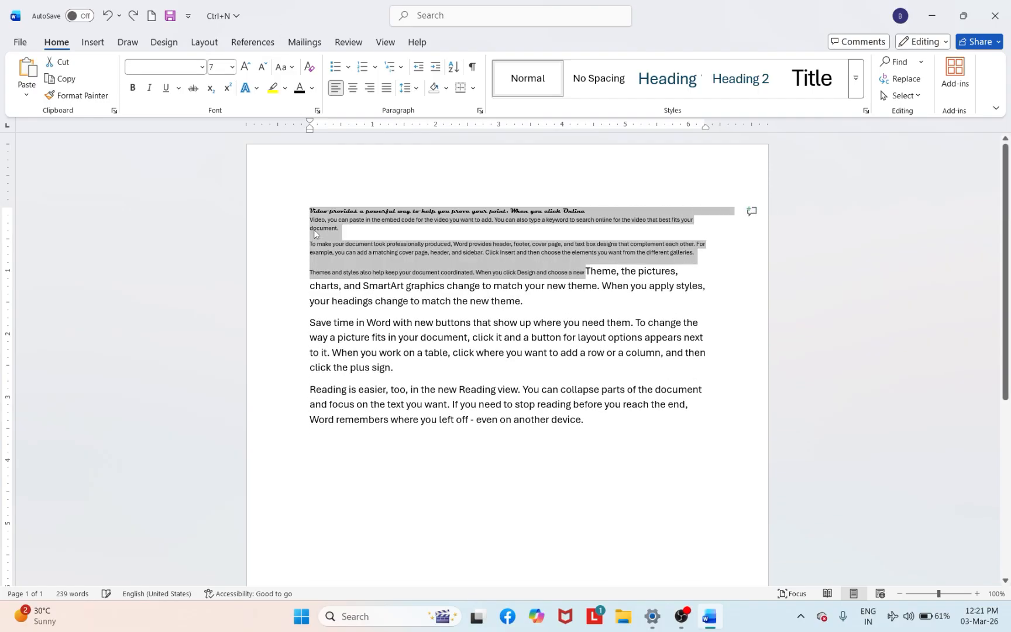
{"action": "key", "text": "ctrl+z"}
{"action": "key", "text": "ctrl+z"}
{"action": "key", "text": "ctrl+z"}
{"action": "key", "text": "ctrl+z"}
{"action": "key", "text": "ctrl+z"}
{"action": "key", "text": "ctrl+z"}
{"action": "key", "text": "ctrl+z"}
{"action": "key", "text": "ctrl+z"}
{"action": "key", "text": "ctrl+z"}
{"action": "key", "text": "ctrl+z"}
{"action": "key", "text": "ctrl+z"}
{"action": "key", "text": "ctrl+z"}
{"action": "key", "text": "ctrl+z"}
{"action": "key", "text": "ctrl+z"}
{"action": "key", "text": "ctrl+z"}
{"action": "key", "text": "ctrl+z"}
{"action": "key", "text": "ctrl+z"}
{"action": "key", "text": "ctrl+z"}
{"action": "key", "text": "ctrl+z"}
{"action": "key", "text": "ctrl+z"}
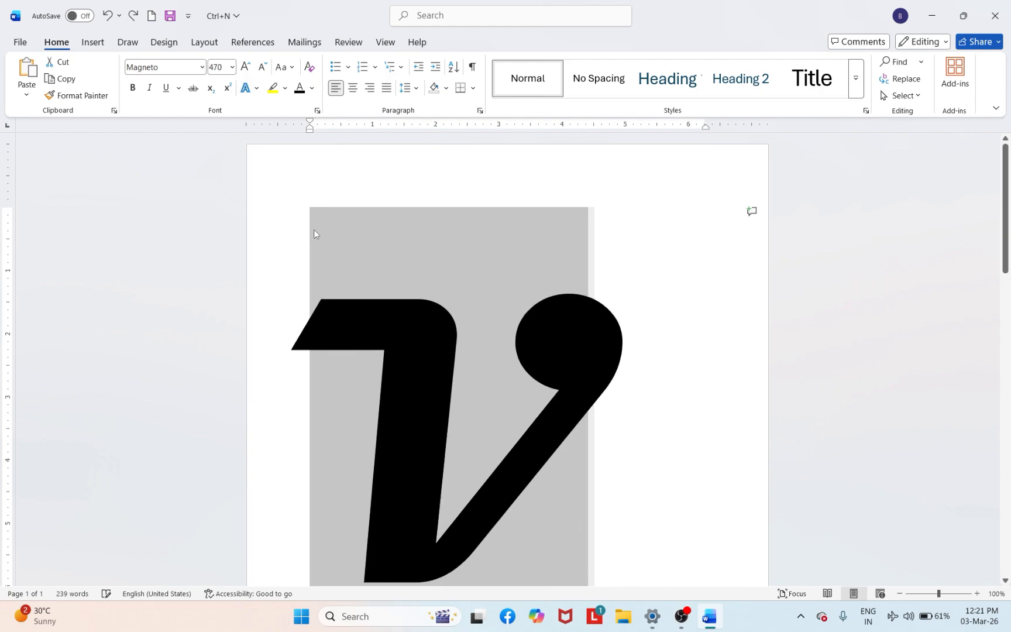
{"action": "key", "text": "ctrl+z"}
{"action": "key", "text": "ctrl+z"}
{"action": "key", "text": "ctrl+z"}
{"action": "key", "text": "ctrl+z"}
{"action": "key", "text": "ctrl+z"}
{"action": "key", "text": "ctrl+z"}
{"action": "key", "text": "ctrl+z"}
{"action": "key", "text": "ctrl+z"}
{"action": "key", "text": "ctrl+z"}
{"action": "key", "text": "ctrl+z"}
{"action": "key", "text": "ctrl+z"}
{"action": "key", "text": "ctrl+z"}
{"action": "key", "text": "ctrl+z"}
{"action": "key", "text": "ctrl+z"}
{"action": "key", "text": "ctrl+z"}
{"action": "key", "text": "ctrl+z"}
{"action": "key", "text": "ctrl+z"}
{"action": "key", "text": "ctrl+z"}
{"action": "key", "text": "ctrl+z"}
{"action": "key", "text": "ctrl+z"}
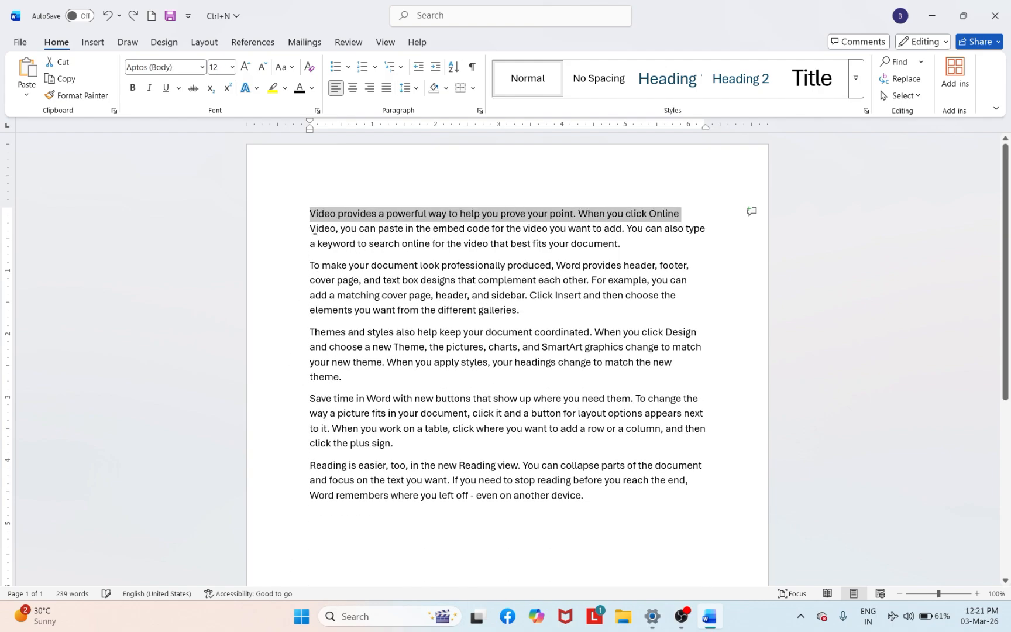
{"action": "key", "text": "ctrl+z"}
{"action": "key", "text": "ctrl+z"}
{"action": "key", "text": "ctrl+z"}
{"action": "key", "text": "ctrl+y"}
{"action": "key", "text": "ctrl+y"}
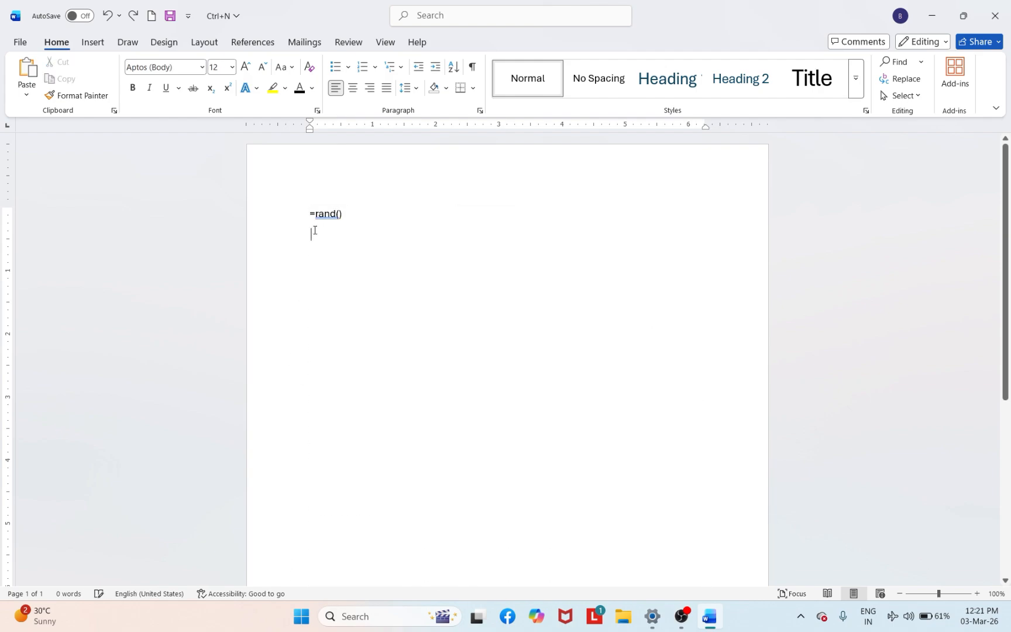
{"action": "key", "text": "ctrl+y"}
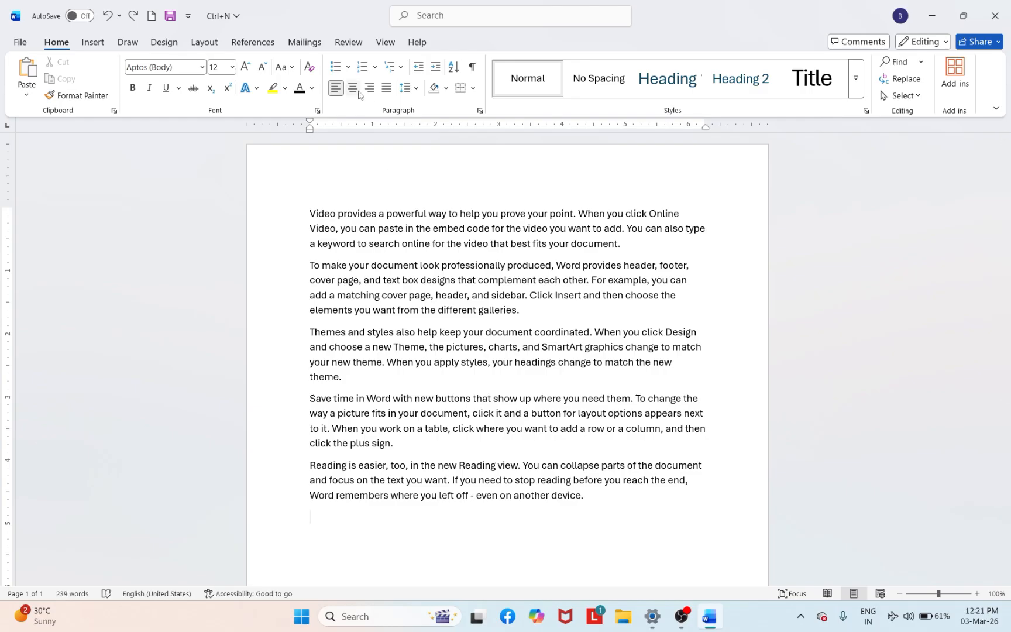
Step: Justify all the text in the document and deselect it
{"action": "key", "text": "ctrl+a"}
{"action": "key", "text": "ctrl+j"}
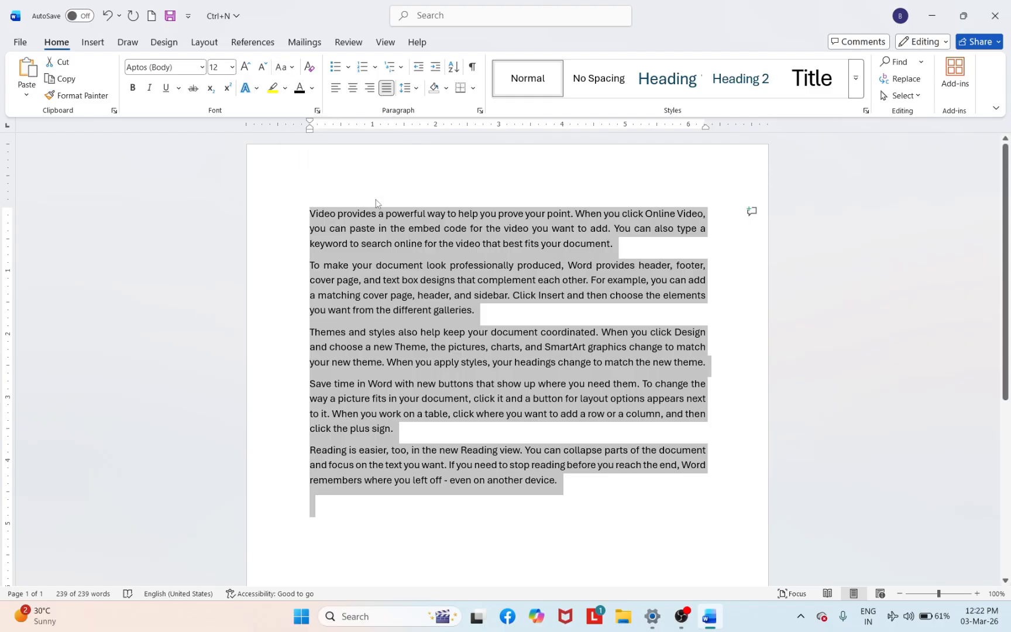
{"action": "left_click", "coordinate": [376, 214]}
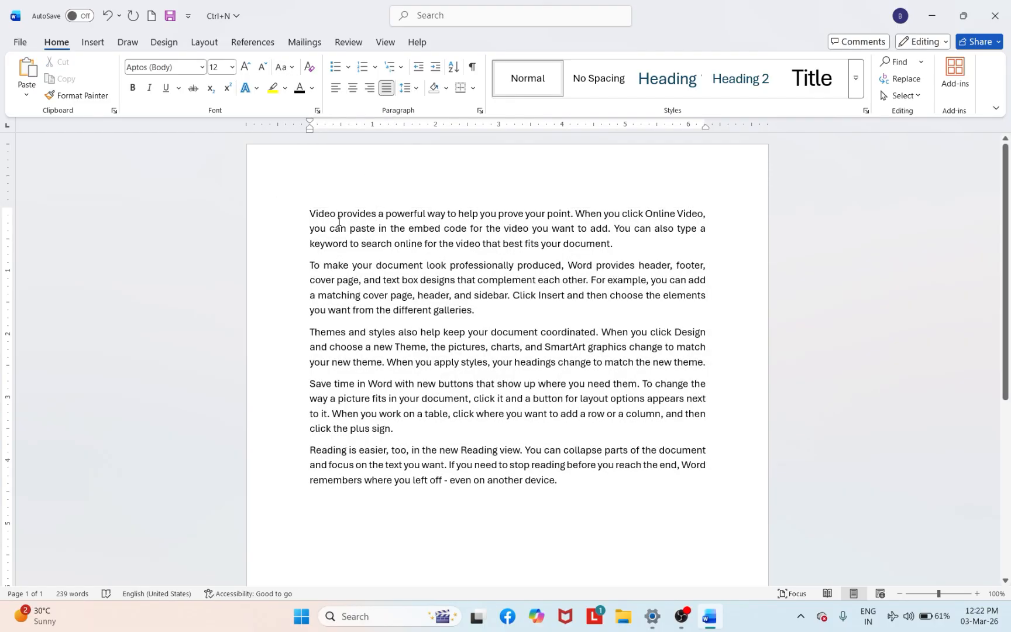
{"action": "left_click", "coordinate": [338, 218]}
Step: Convert "Video provides a powerful way to help you prove your point" in the first paragraph to lowercase
{"action": "left_click_drag", "start_coordinate": [309, 214], "coordinate": [570, 216]}
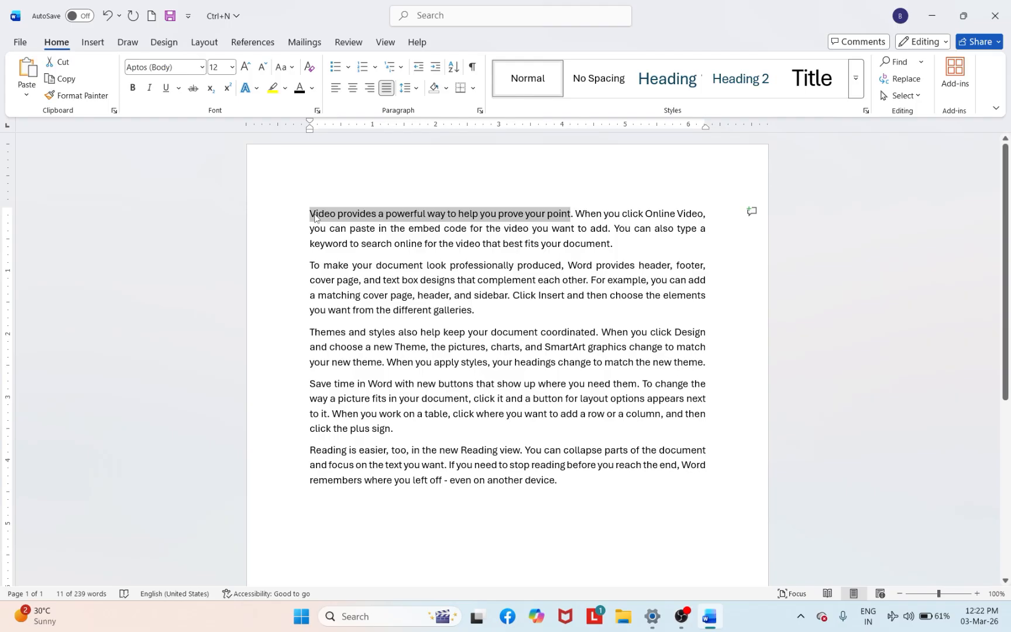
{"action": "left_click", "coordinate": [286, 67]}
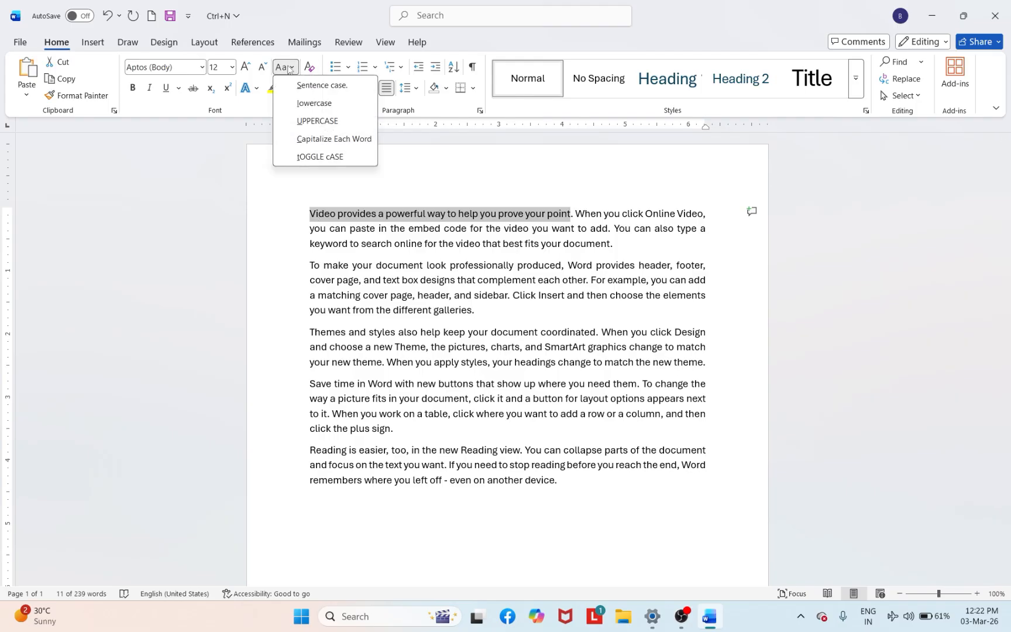
{"action": "left_click", "coordinate": [291, 104]}
{"action": "left_click", "coordinate": [344, 213]}
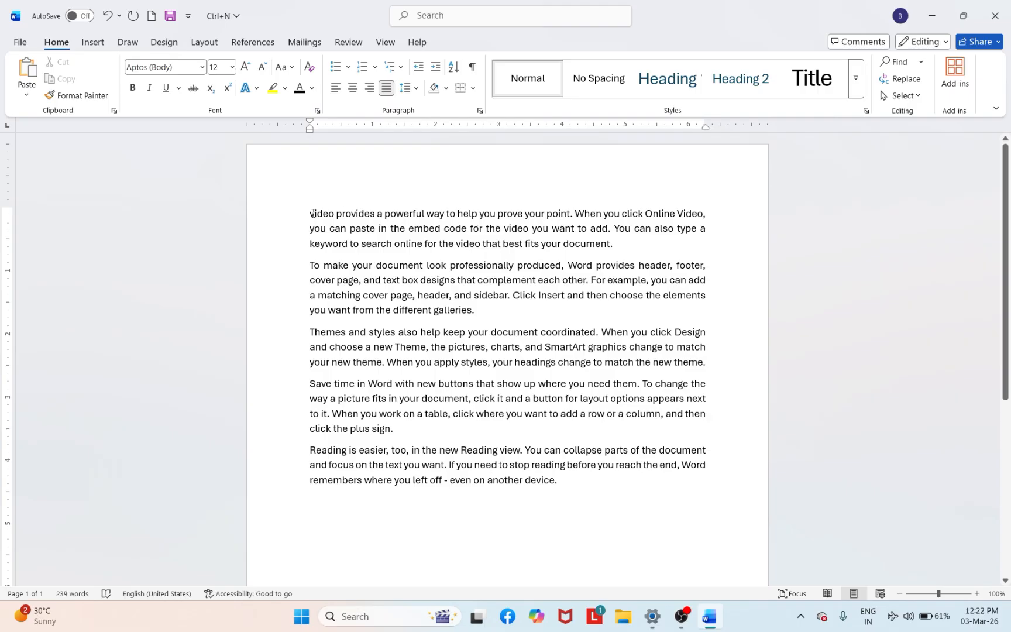
Step: Convert the first sentence, up to "prove your point", to UPPERCASE and deselect it
{"action": "left_click_drag", "start_coordinate": [313, 214], "coordinate": [570, 214]}
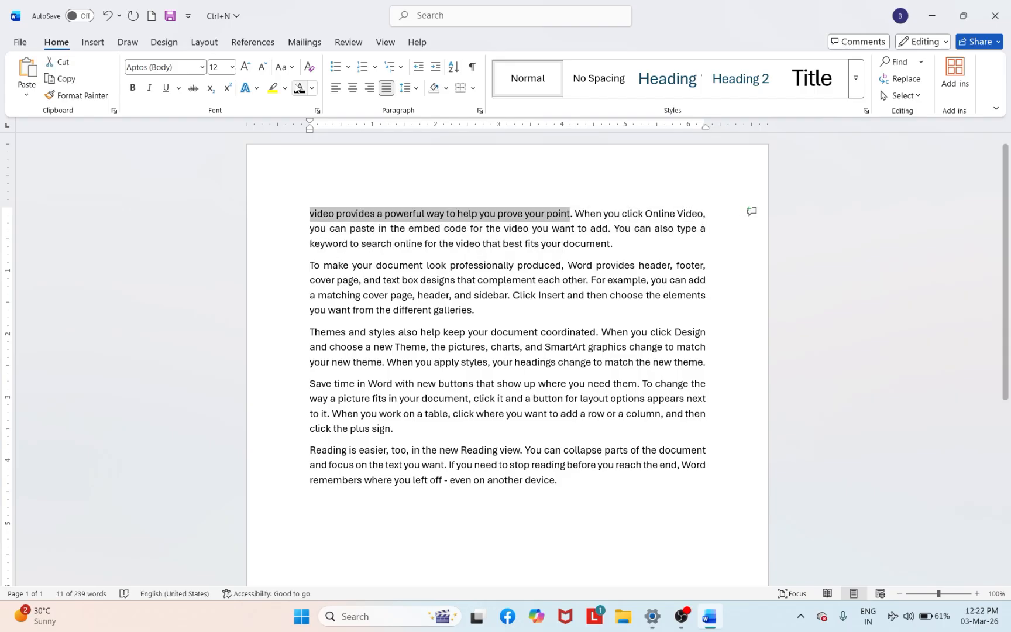
{"action": "left_click", "coordinate": [284, 67]}
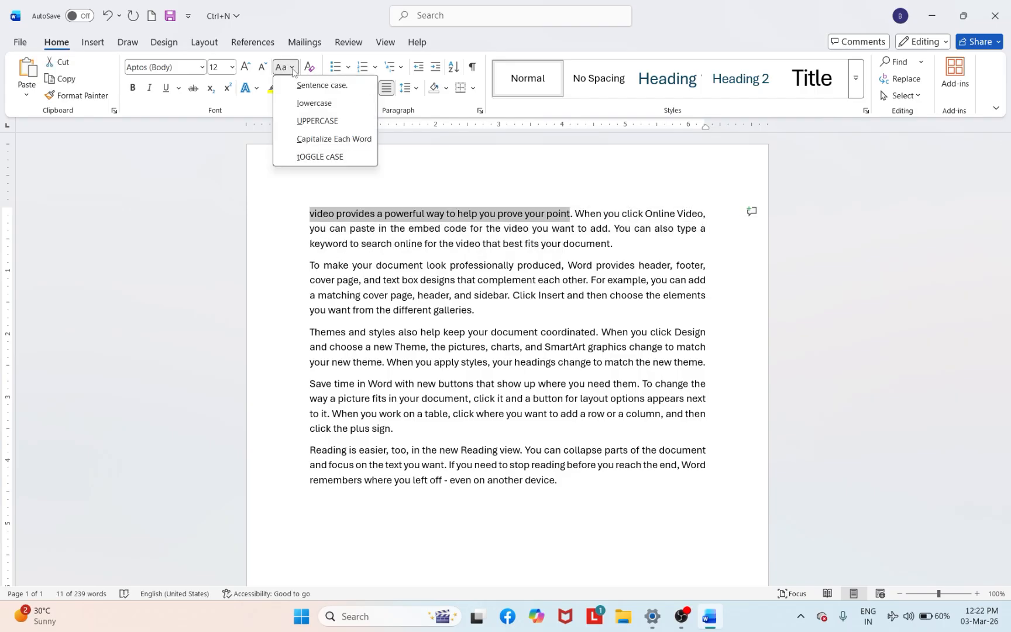
{"action": "left_click", "coordinate": [302, 121]}
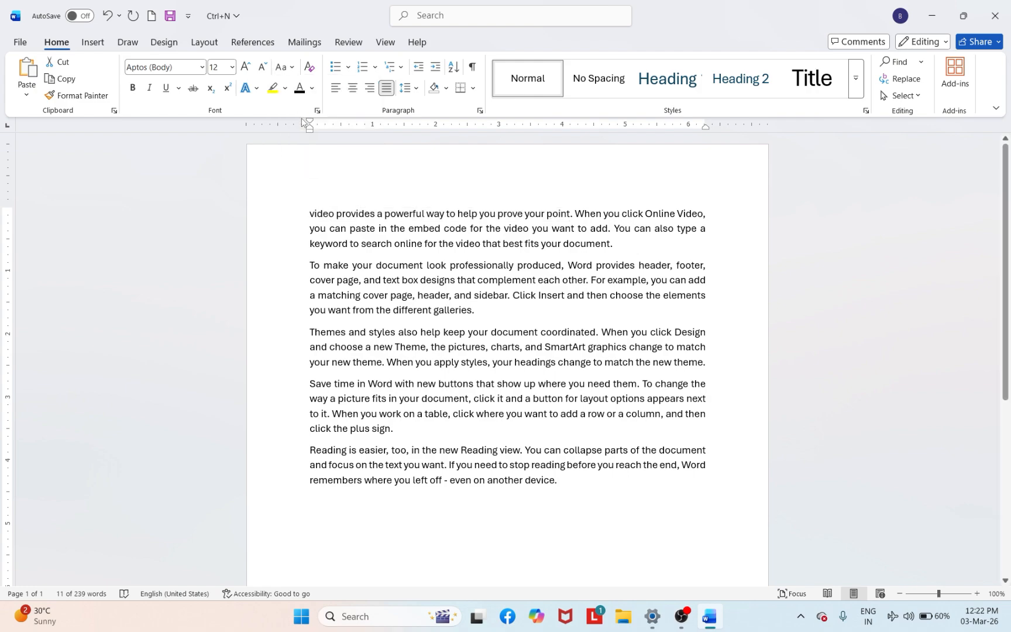
{"action": "left_click", "coordinate": [406, 199]}
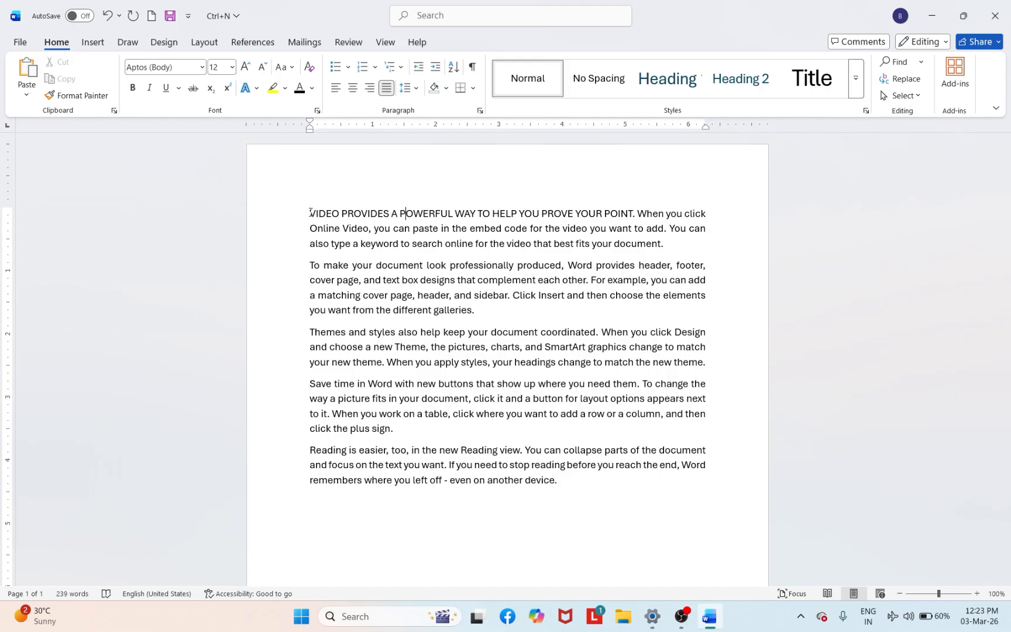
Step: Apply Capitalize Each Word to the first sentence, up to its full stop, and deselect it
{"action": "left_click_drag", "start_coordinate": [310, 213], "coordinate": [633, 214]}
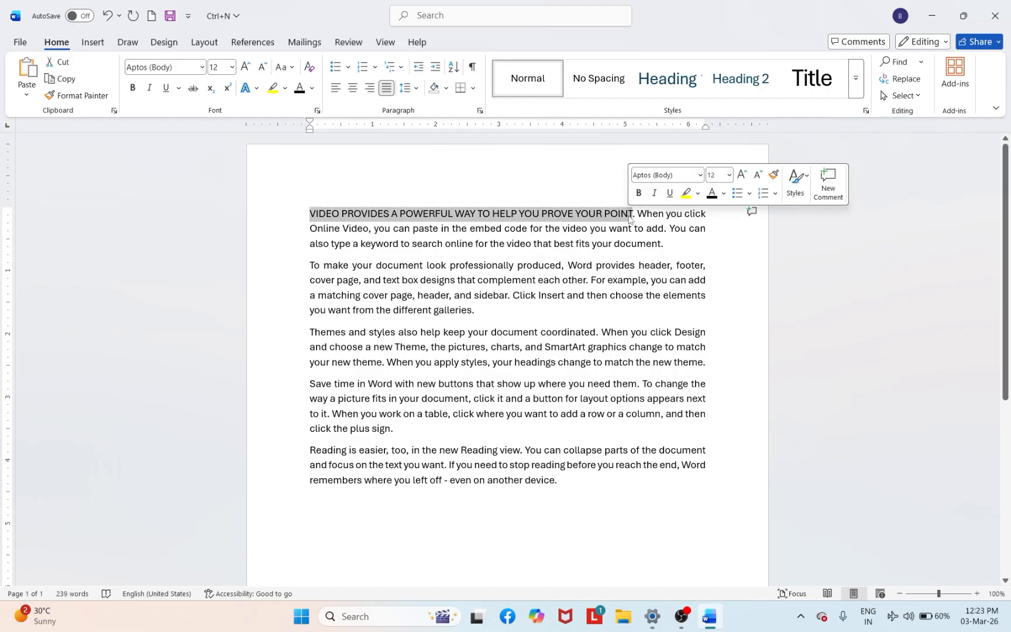
{"action": "left_click", "coordinate": [292, 67]}
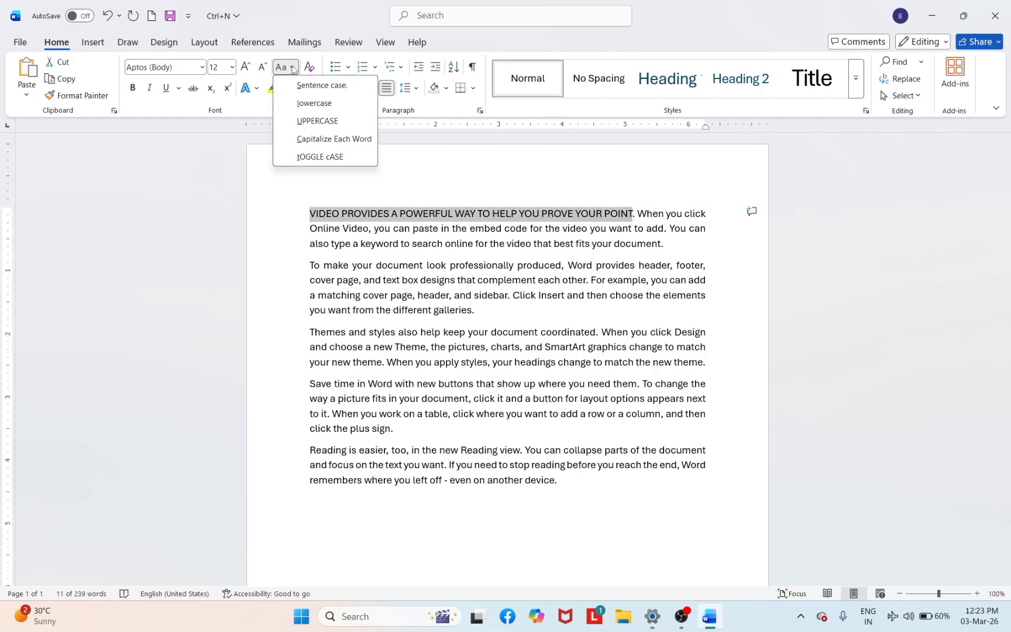
{"action": "left_click", "coordinate": [304, 145]}
{"action": "left_click", "coordinate": [431, 199]}
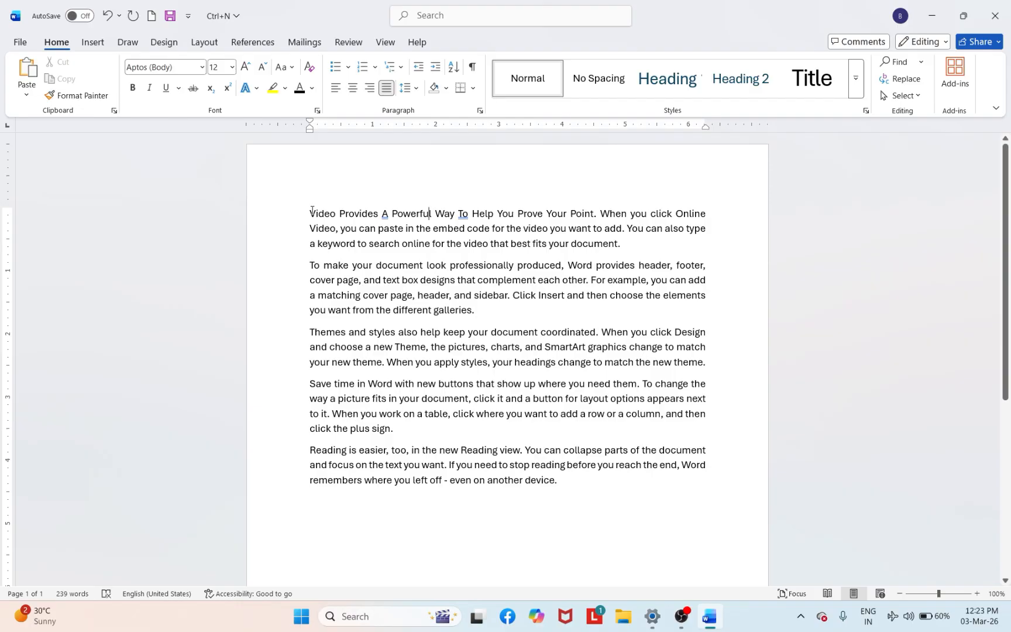
Step: Apply tOGGLE cASE to the text from the start of the first paragraph through "To make your" in the second
{"action": "left_click_drag", "start_coordinate": [312, 211], "coordinate": [374, 266]}
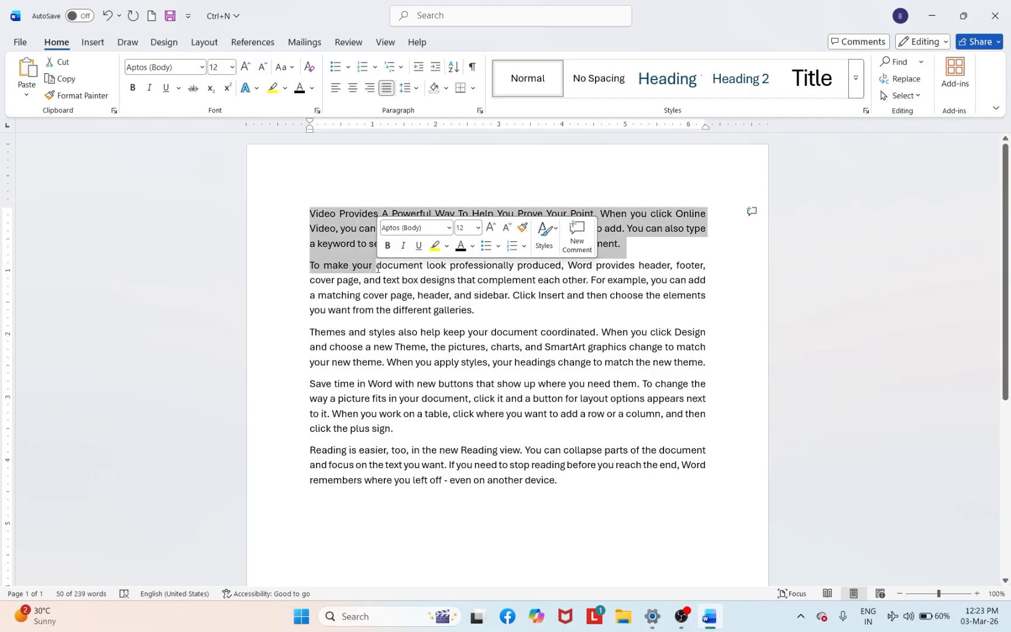
{"action": "left_click", "coordinate": [281, 67]}
{"action": "left_click", "coordinate": [324, 156]}
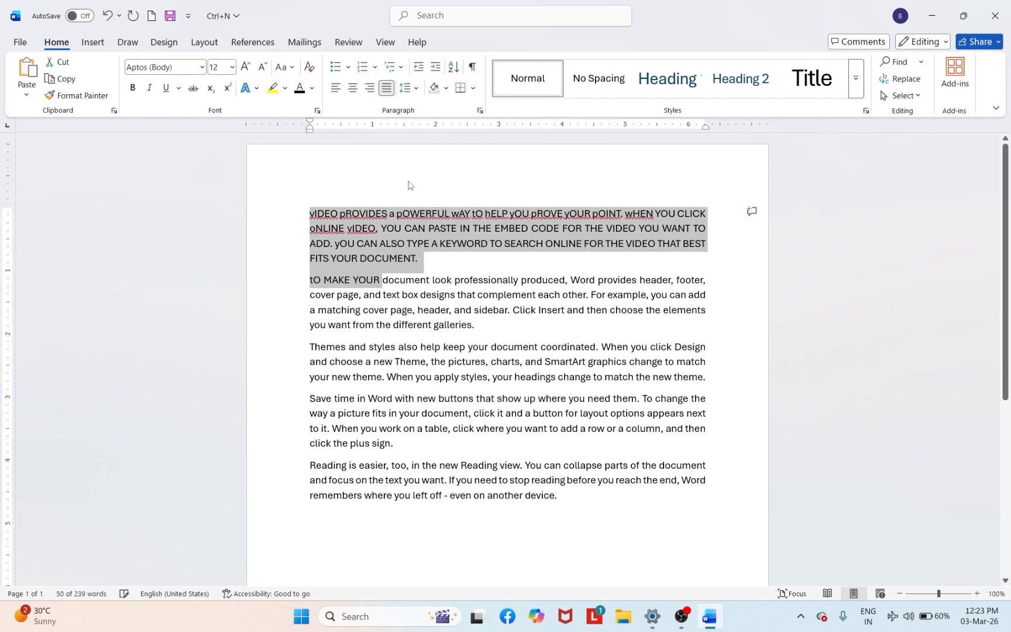
{"action": "left_click", "coordinate": [312, 220]}
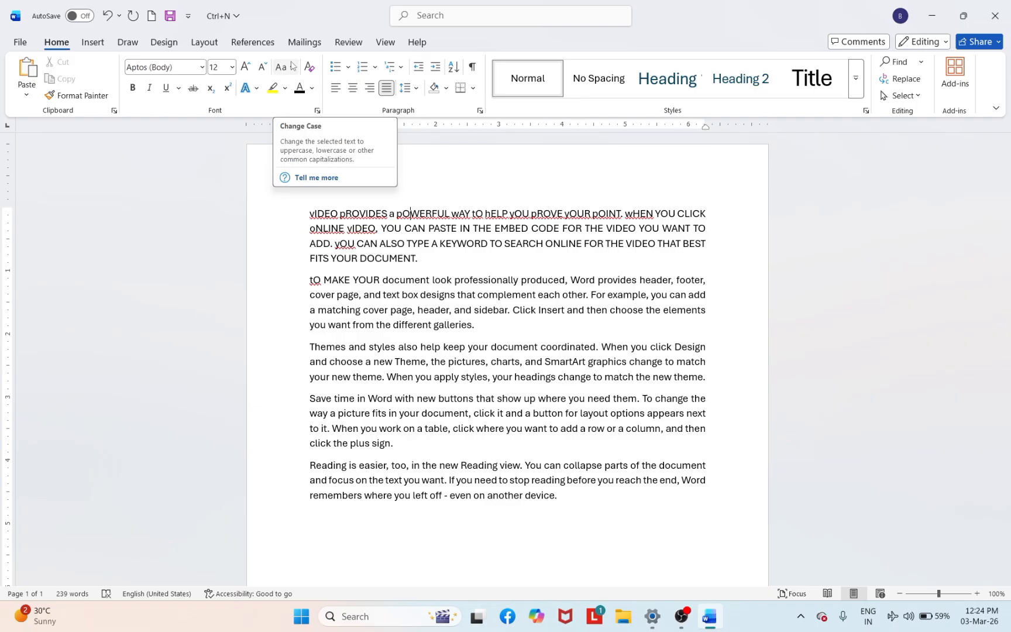
Step: Clear all formatting from the entire document text
{"action": "left_click", "coordinate": [448, 213]}
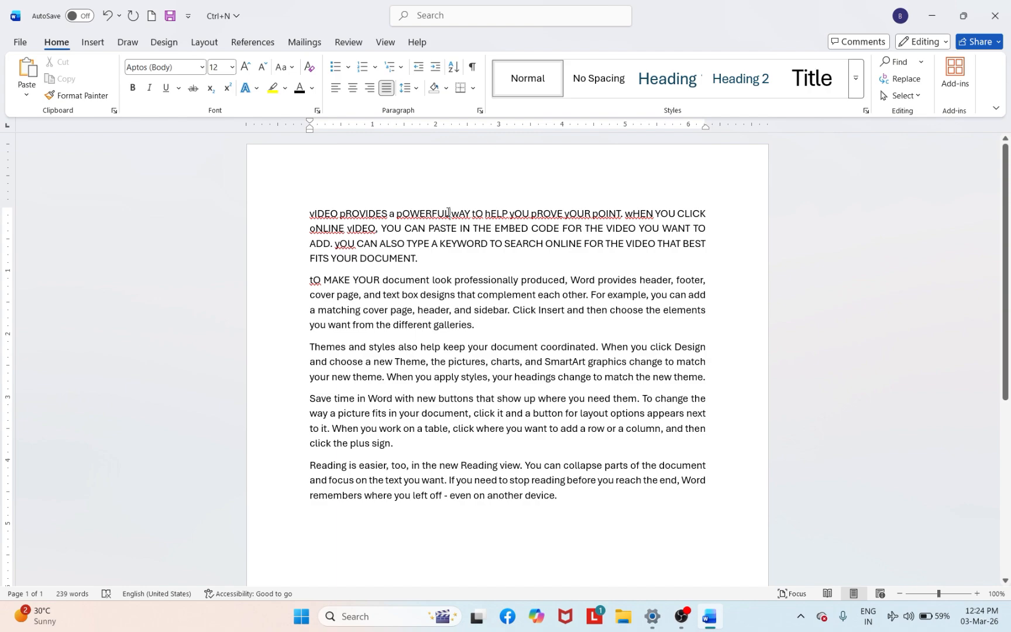
{"action": "key", "text": "ctrl+a"}
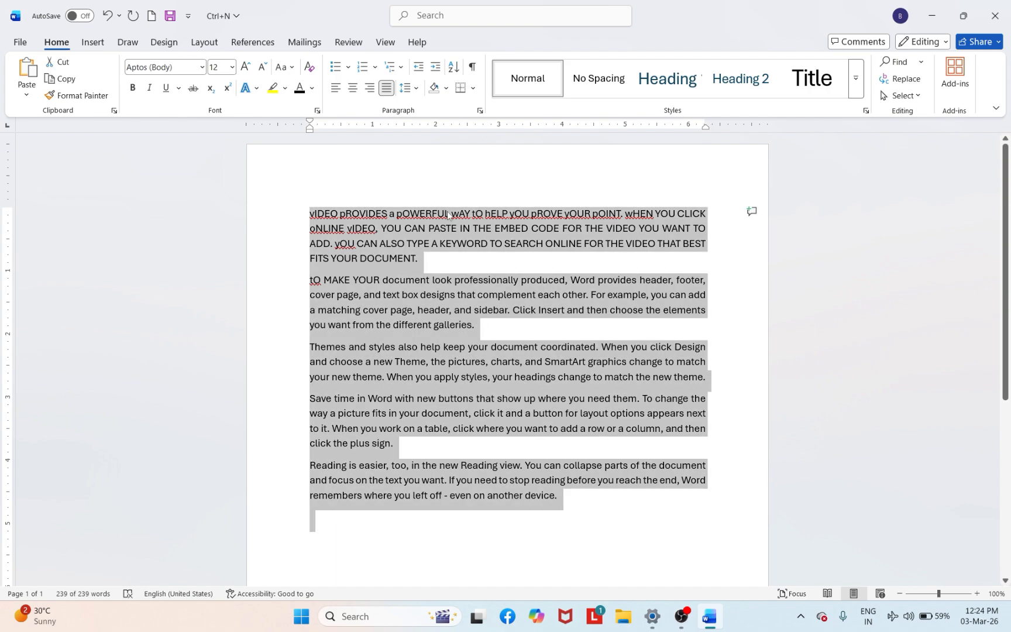
{"action": "left_click", "coordinate": [310, 67]}
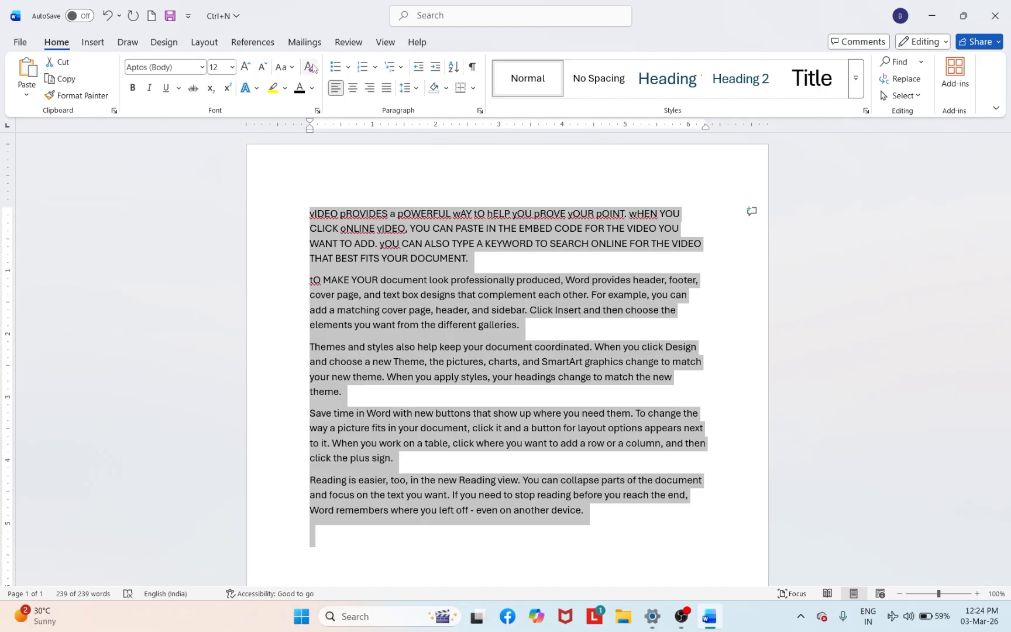
Step: Apply Sentence case to the entire selected text, including the toggled words, and deselect it
{"action": "left_click", "coordinate": [291, 67]}
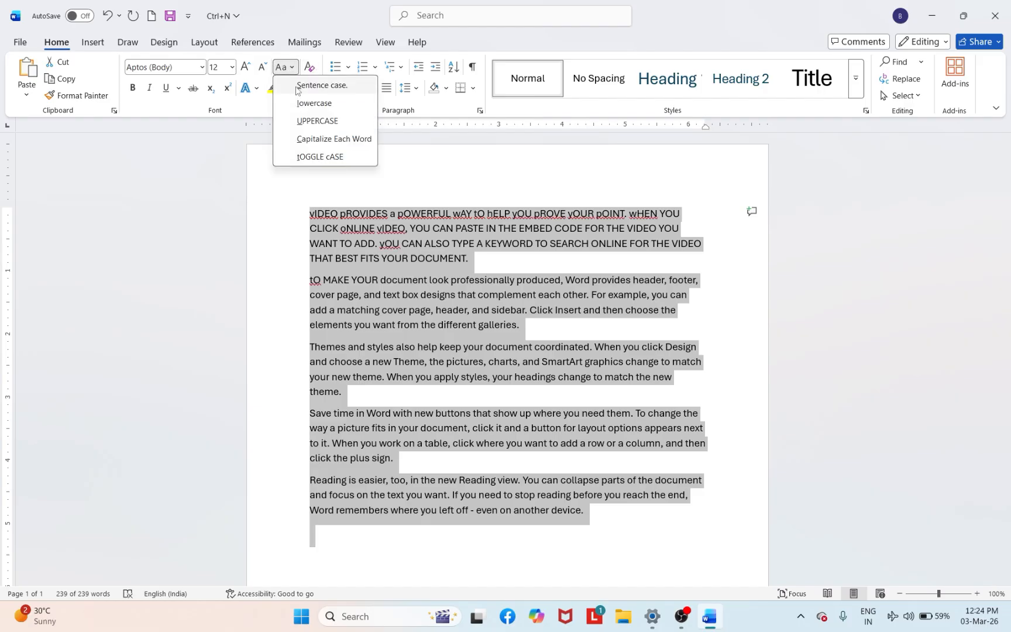
{"action": "left_click", "coordinate": [297, 87]}
{"action": "left_click", "coordinate": [415, 198]}
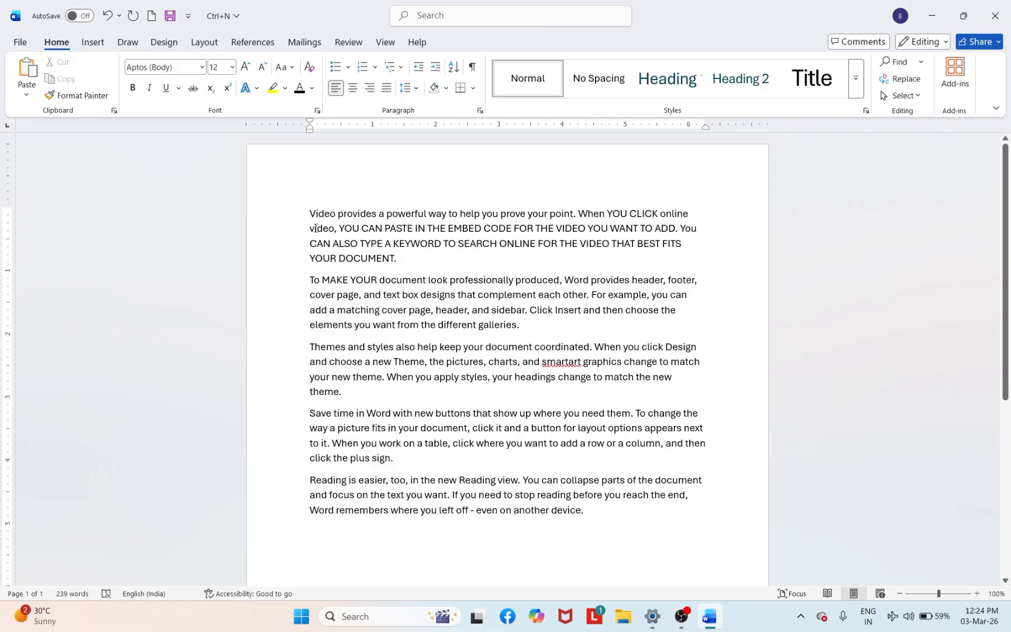
Step: Select all five paragraphs and convert them to lowercase
{"action": "left_click_drag", "start_coordinate": [311, 213], "coordinate": [708, 514]}
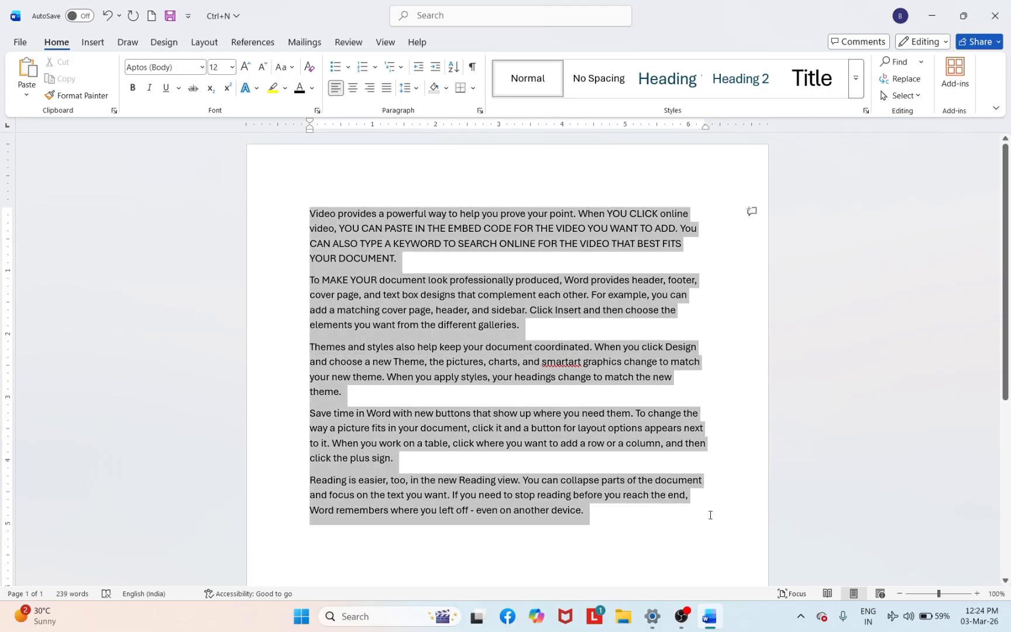
{"action": "left_click", "coordinate": [285, 67]}
{"action": "left_click", "coordinate": [310, 103]}
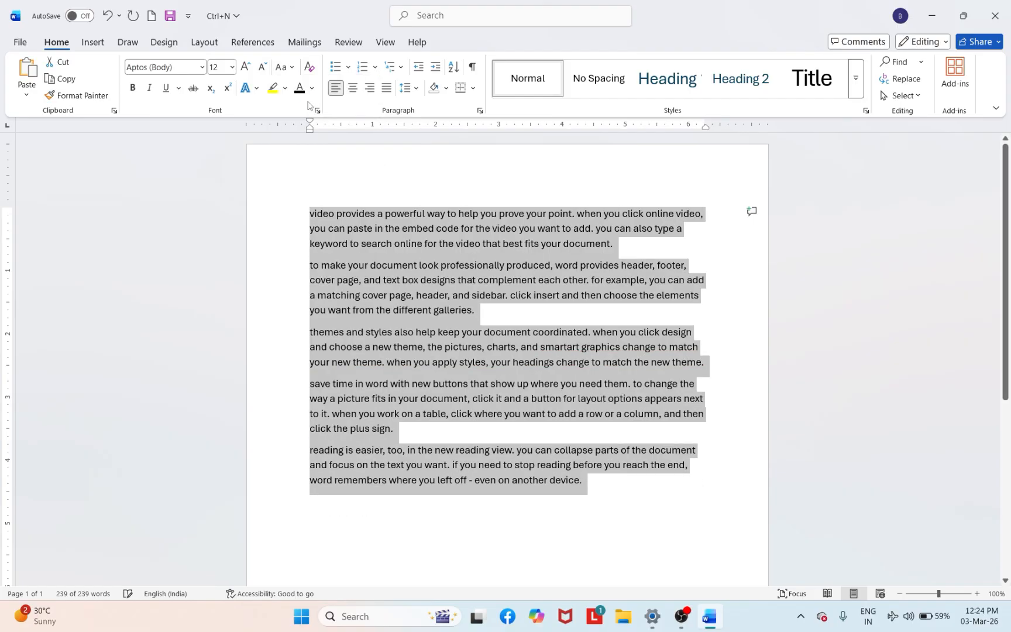
Step: Change the five lowercase paragraphs to Sentence case and deselect them
{"action": "left_click", "coordinate": [296, 68]}
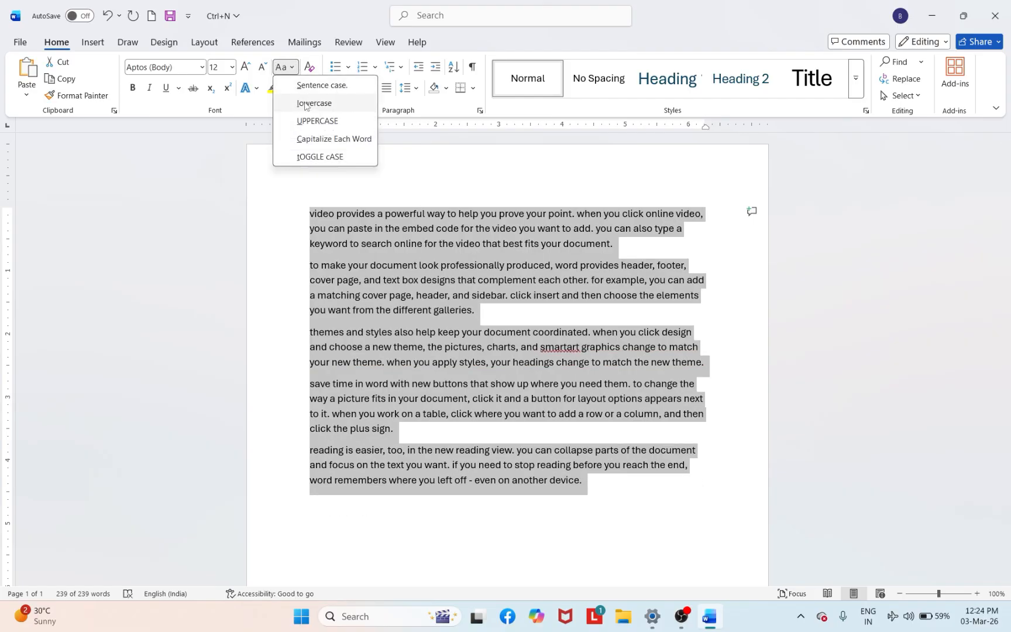
{"action": "left_click", "coordinate": [306, 86]}
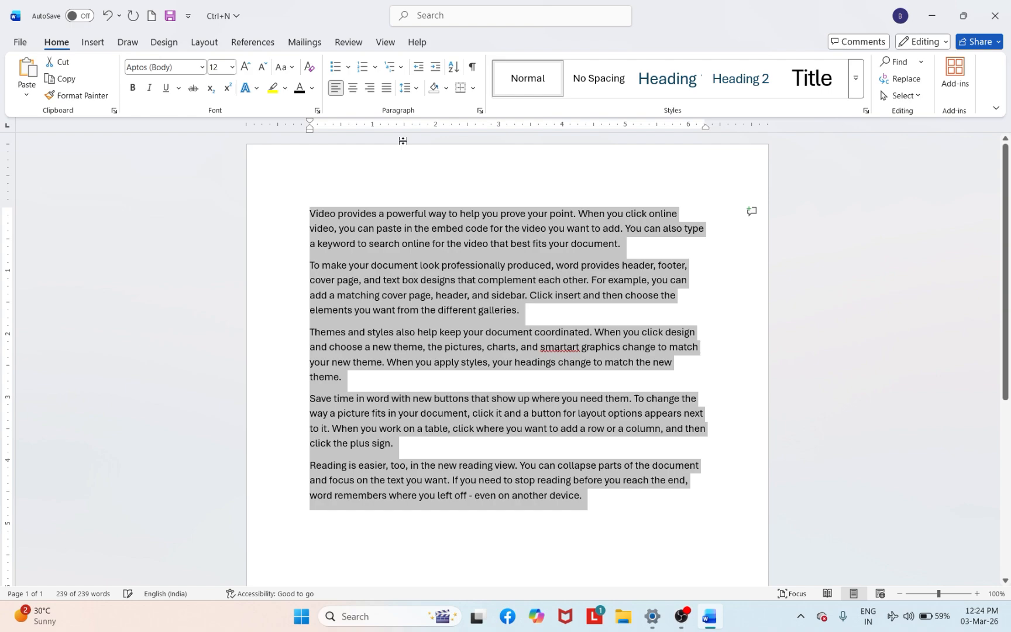
{"action": "left_click", "coordinate": [441, 178]}
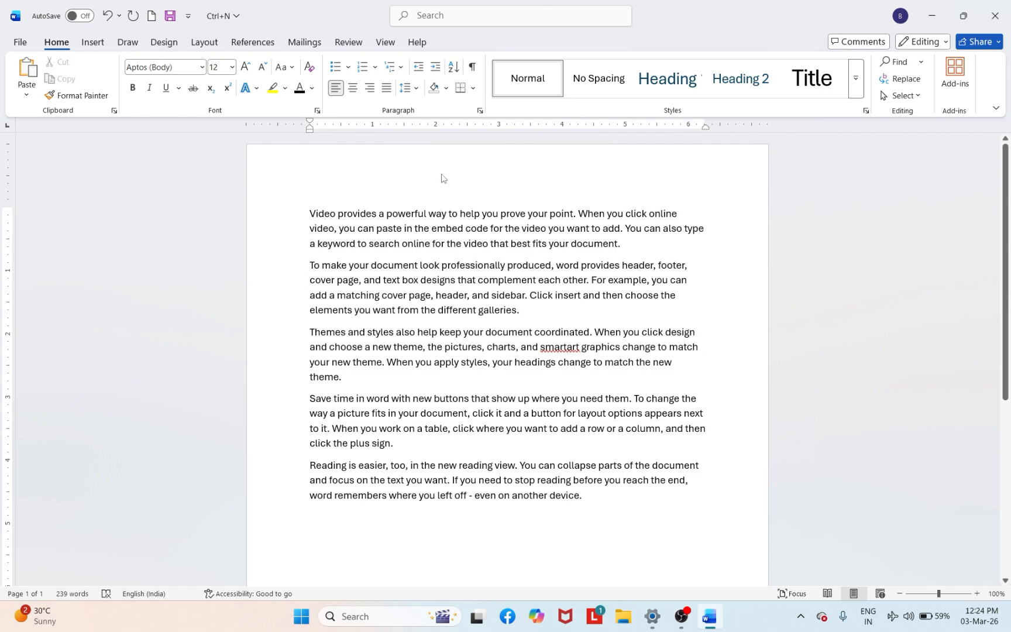
Step: Select the whole document and justify its paragraphs again
{"action": "key", "text": "ctrl+a"}
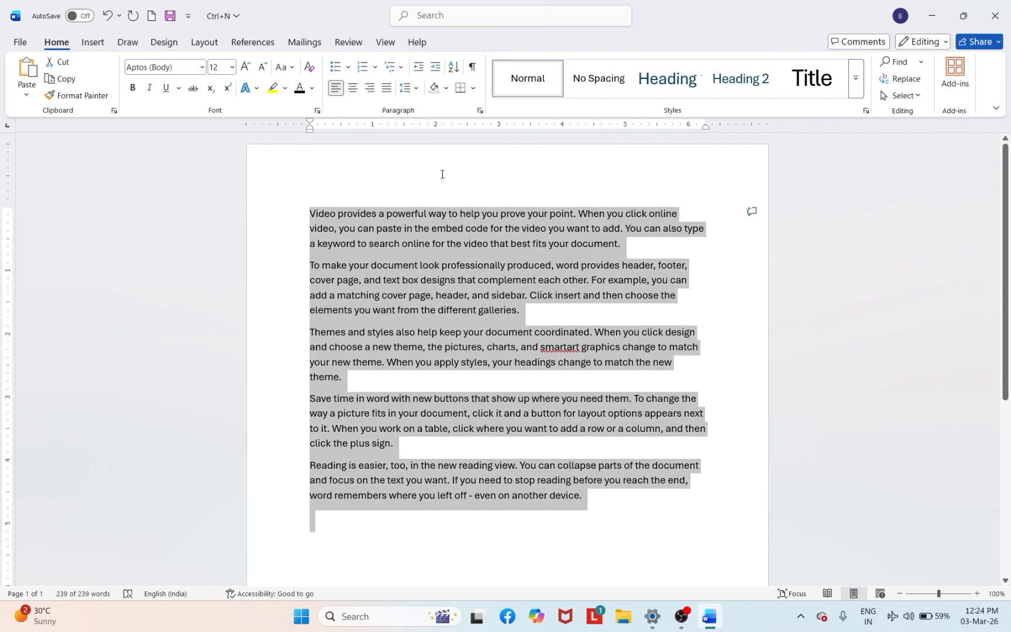
{"action": "key", "text": "ctrl+j"}
{"action": "left_click", "coordinate": [465, 215]}
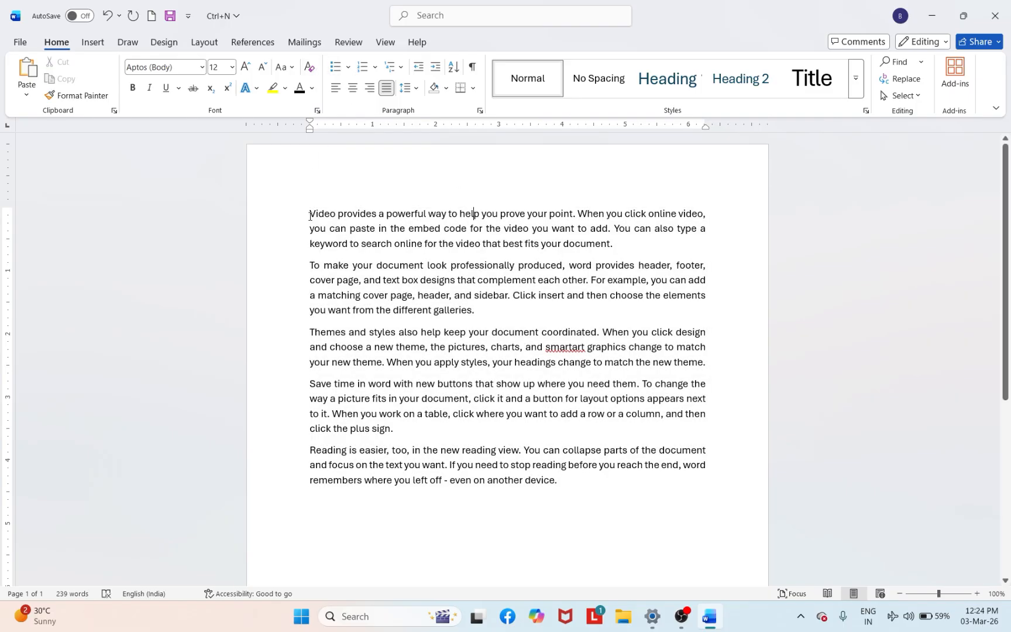
Step: Select the entire first paragraph and apply bold to it
{"action": "left_click_drag", "start_coordinate": [310, 214], "coordinate": [626, 247]}
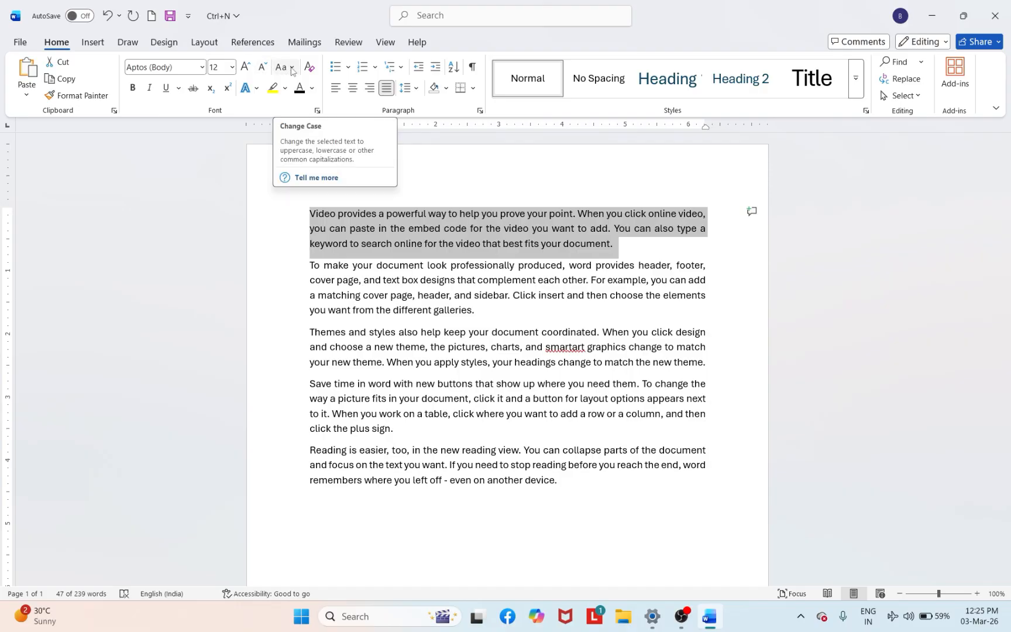
{"action": "left_click", "coordinate": [134, 89]}
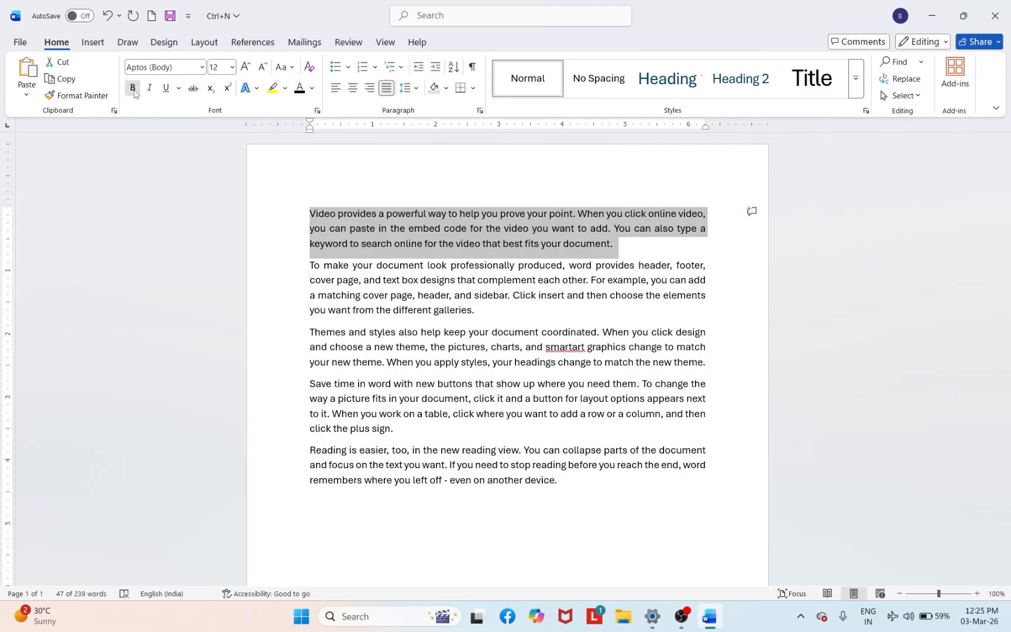
Step: Deselect and reselect the first paragraph, toggle its bold formatting off and on repeatedly, and leave bold turned off
{"action": "left_click", "coordinate": [379, 173]}
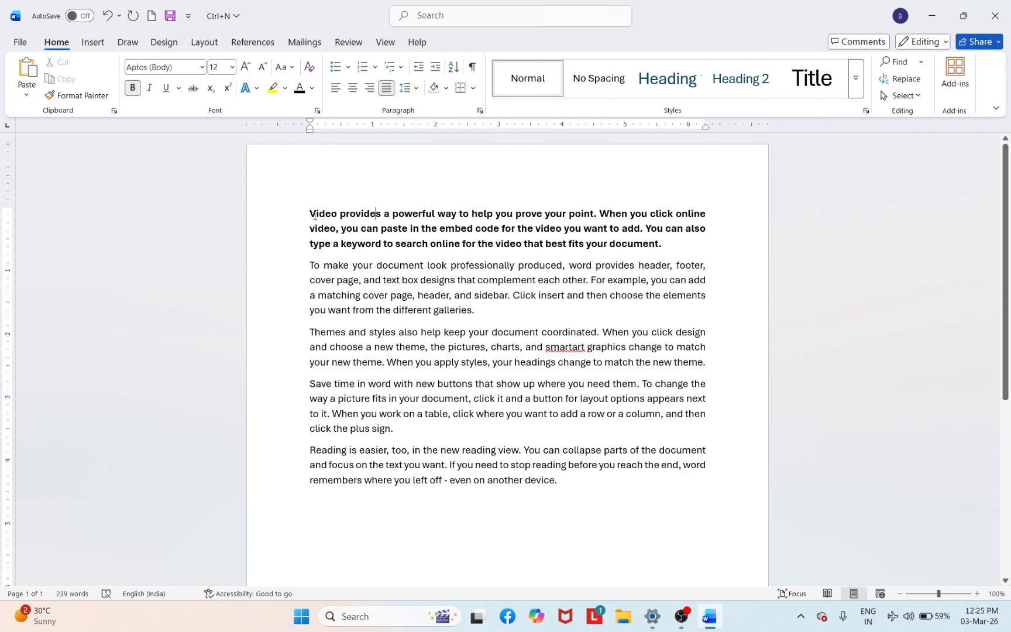
{"action": "left_click_drag", "start_coordinate": [315, 215], "coordinate": [670, 248]}
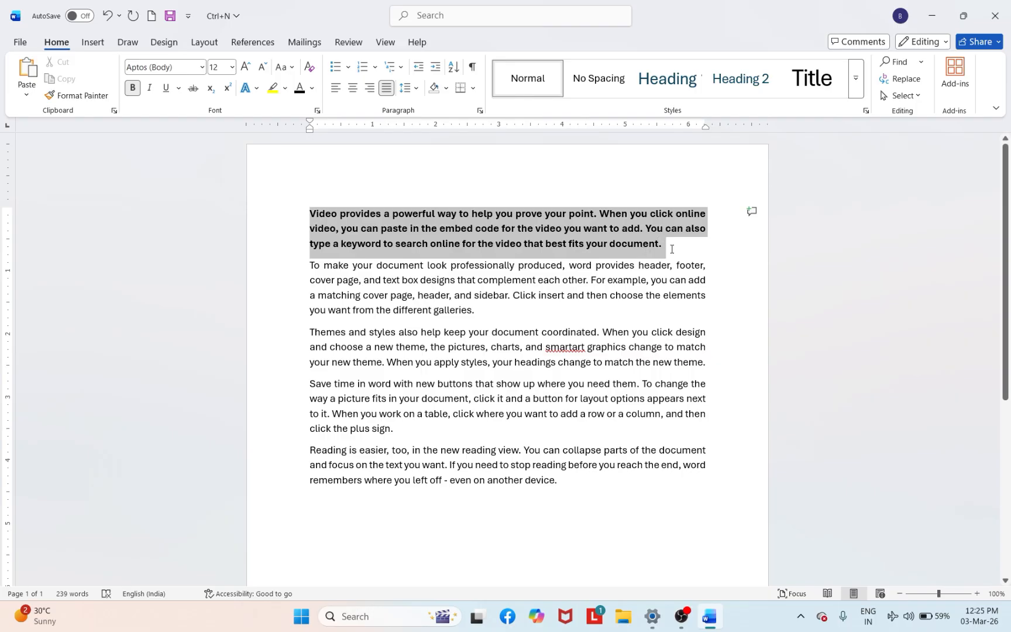
{"action": "left_click", "coordinate": [133, 87]}
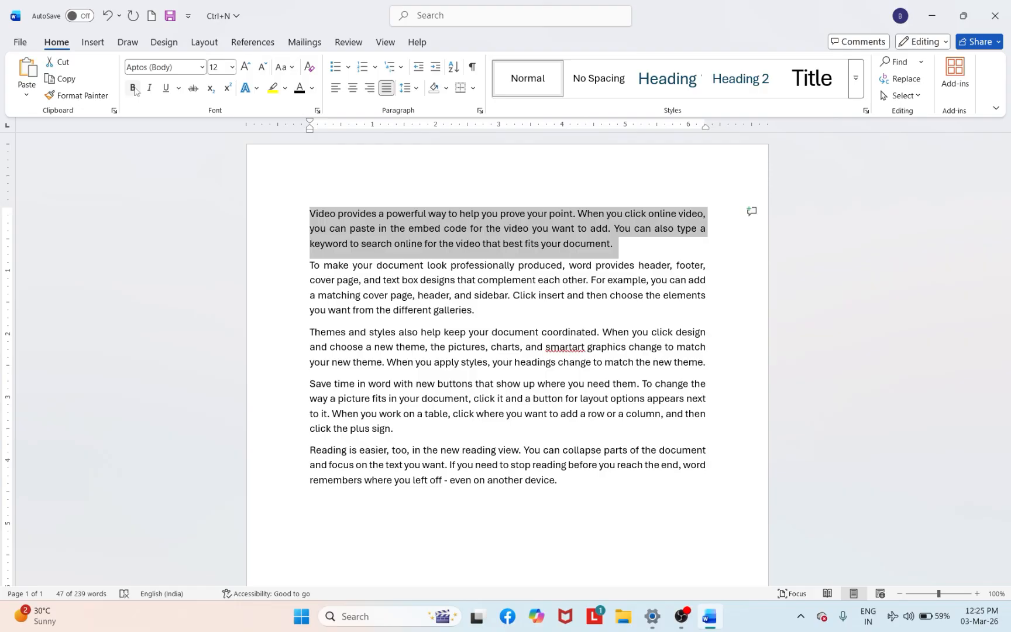
{"action": "left_click", "coordinate": [133, 88]}
{"action": "left_click", "coordinate": [133, 88]}
{"action": "left_click", "coordinate": [133, 87]}
{"action": "left_click", "coordinate": [133, 88]}
{"action": "left_click", "coordinate": [133, 87]}
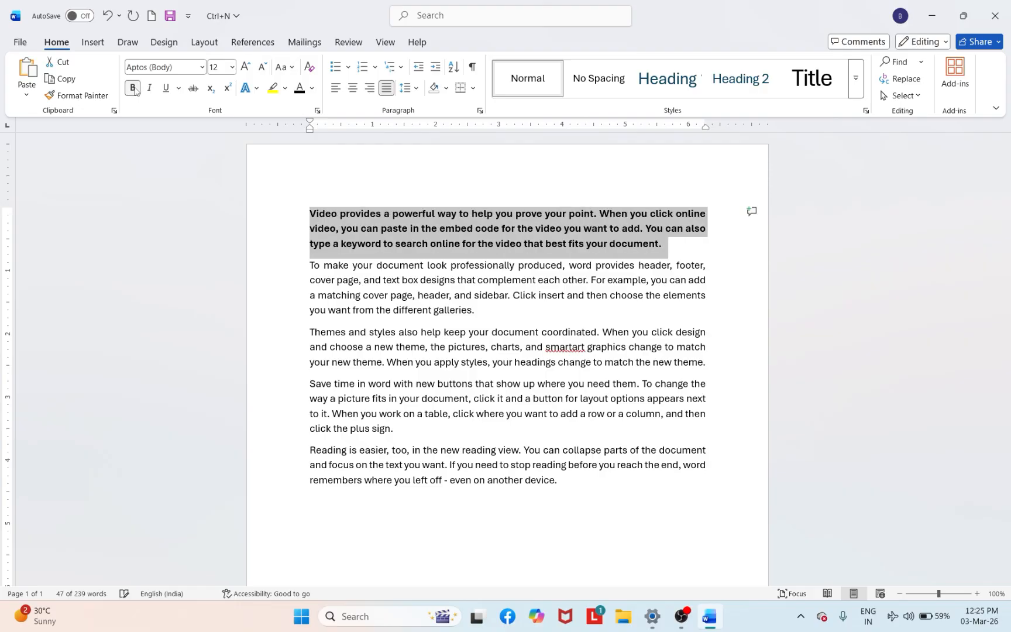
{"action": "left_click", "coordinate": [133, 87]}
{"action": "left_click", "coordinate": [133, 88]}
{"action": "left_click", "coordinate": [133, 88]}
{"action": "left_click", "coordinate": [133, 88]}
{"action": "left_click", "coordinate": [133, 87]}
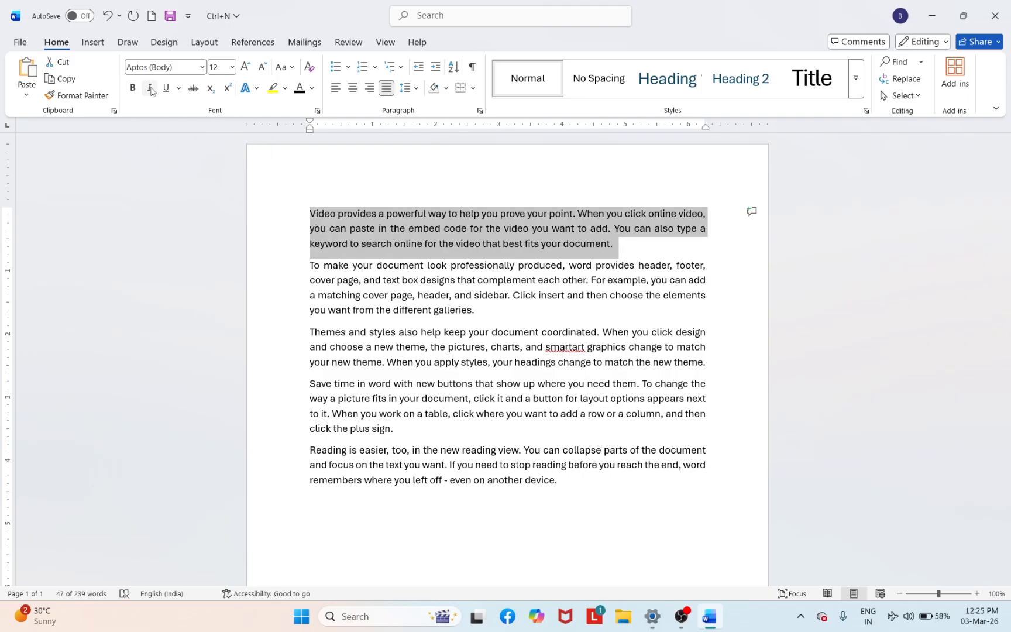
Step: Try italic and single underline one after the other on the first paragraph, removing each again
{"action": "left_click", "coordinate": [150, 88]}
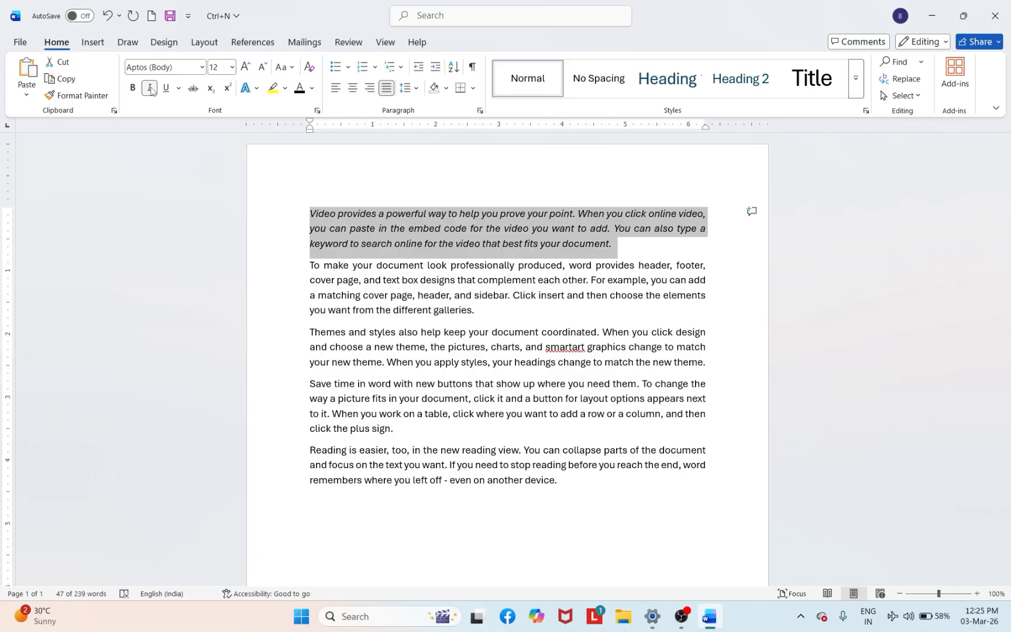
{"action": "left_click", "coordinate": [151, 88]}
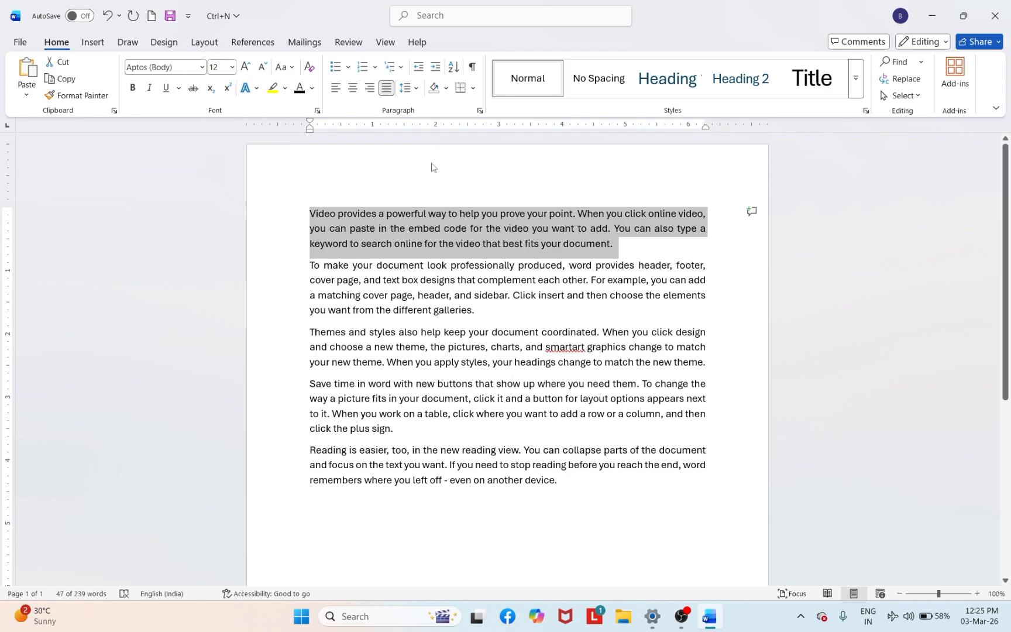
{"action": "left_click", "coordinate": [165, 86]}
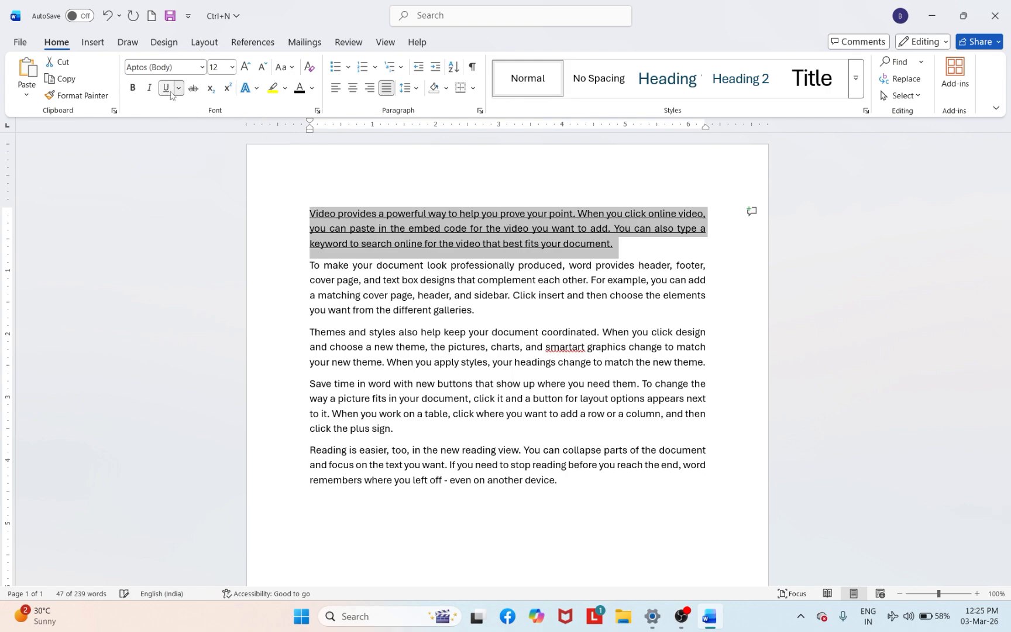
{"action": "left_click", "coordinate": [473, 176]}
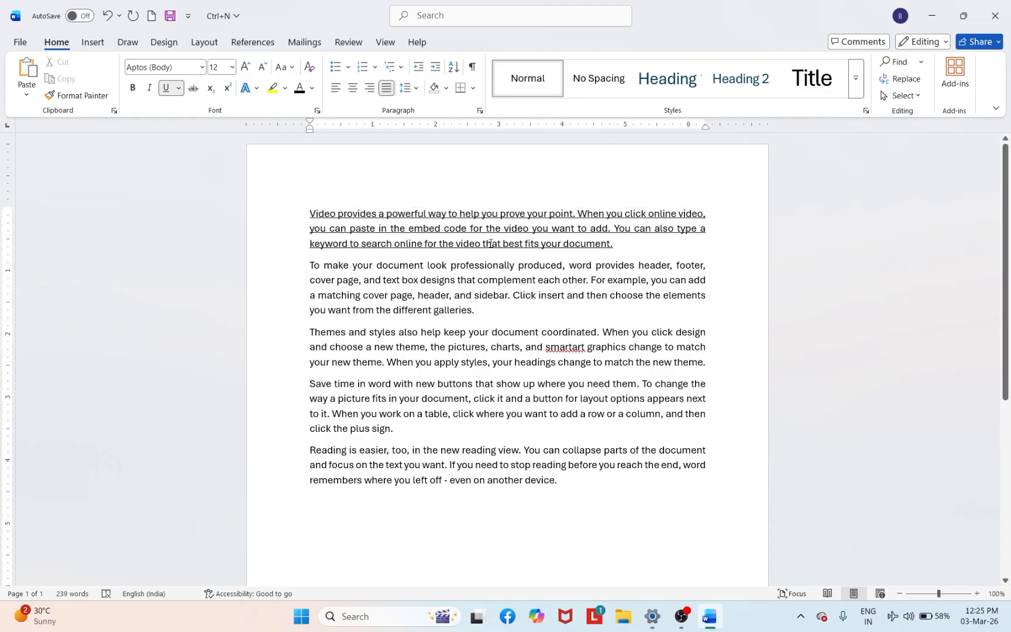
{"action": "left_click_drag", "start_coordinate": [313, 209], "coordinate": [617, 252]}
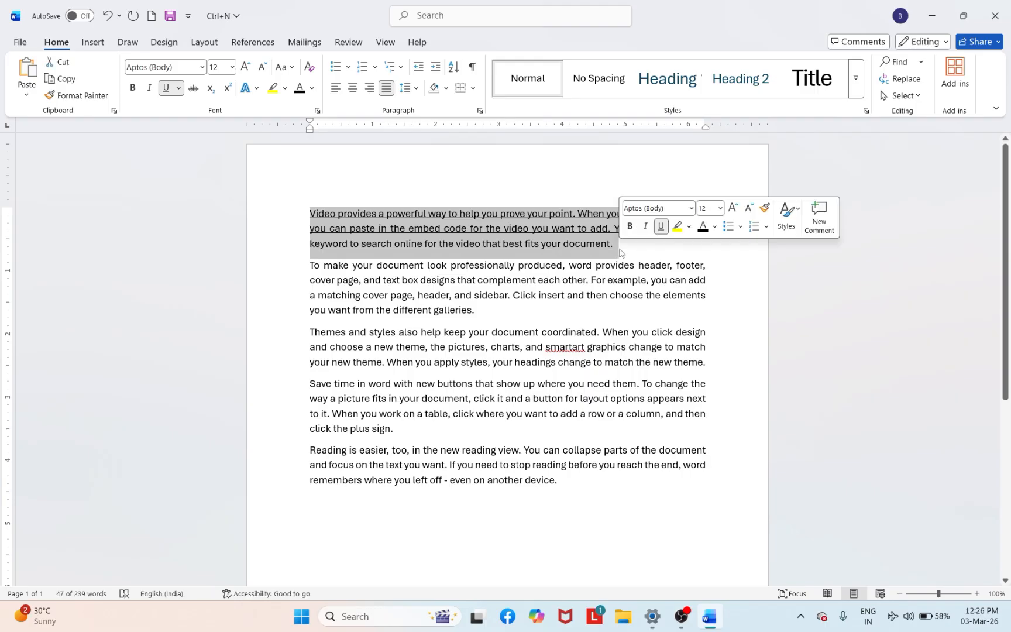
{"action": "left_click", "coordinate": [166, 88]}
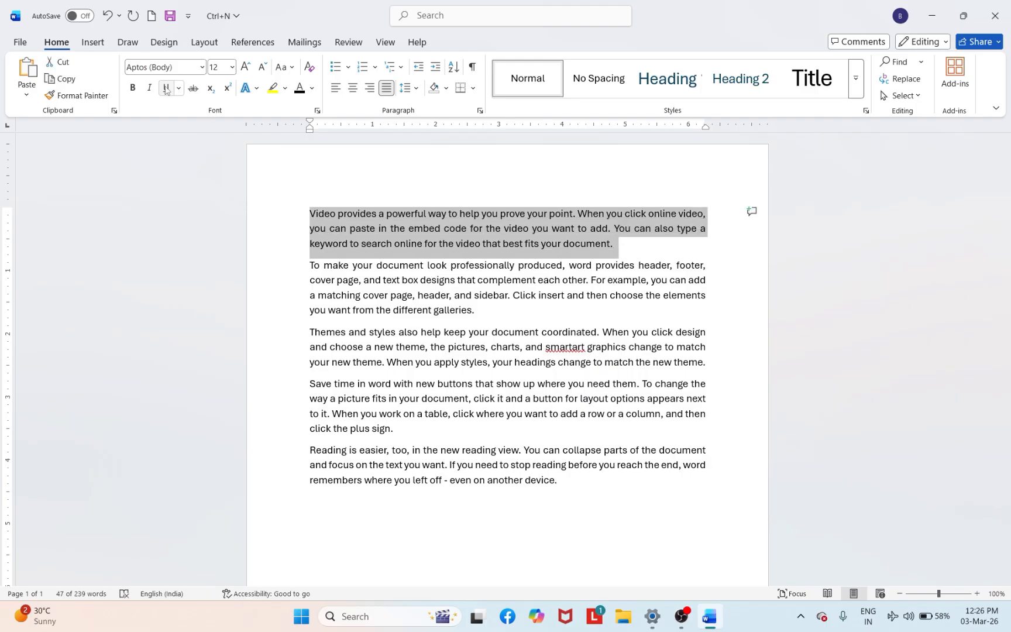
{"action": "left_click", "coordinate": [166, 88]}
{"action": "left_click", "coordinate": [167, 89]}
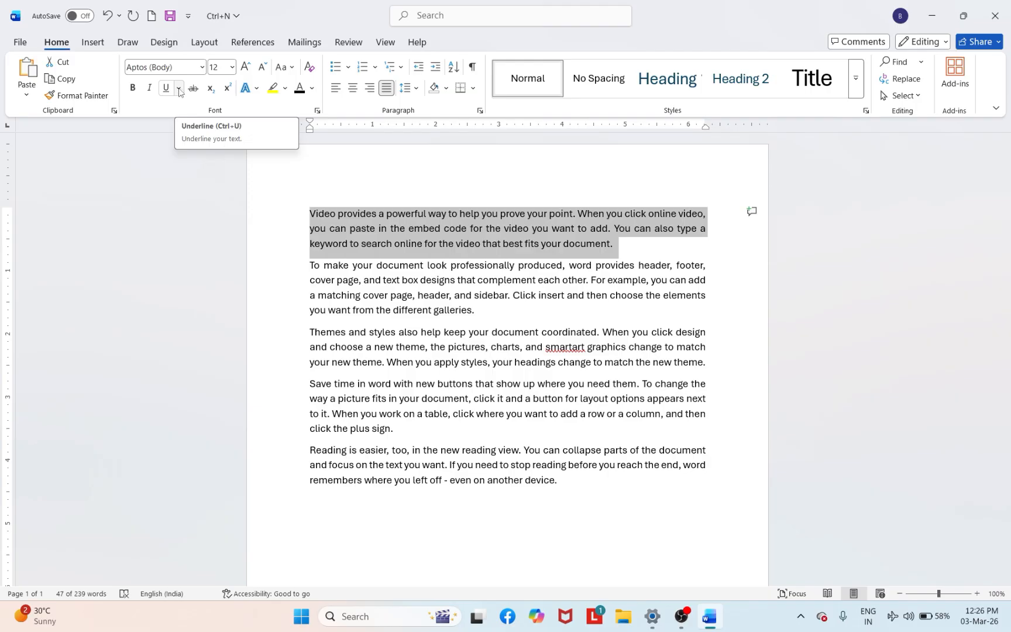
Step: Apply a double underline to the selected first paragraph and deselect it
{"action": "left_click", "coordinate": [178, 89]}
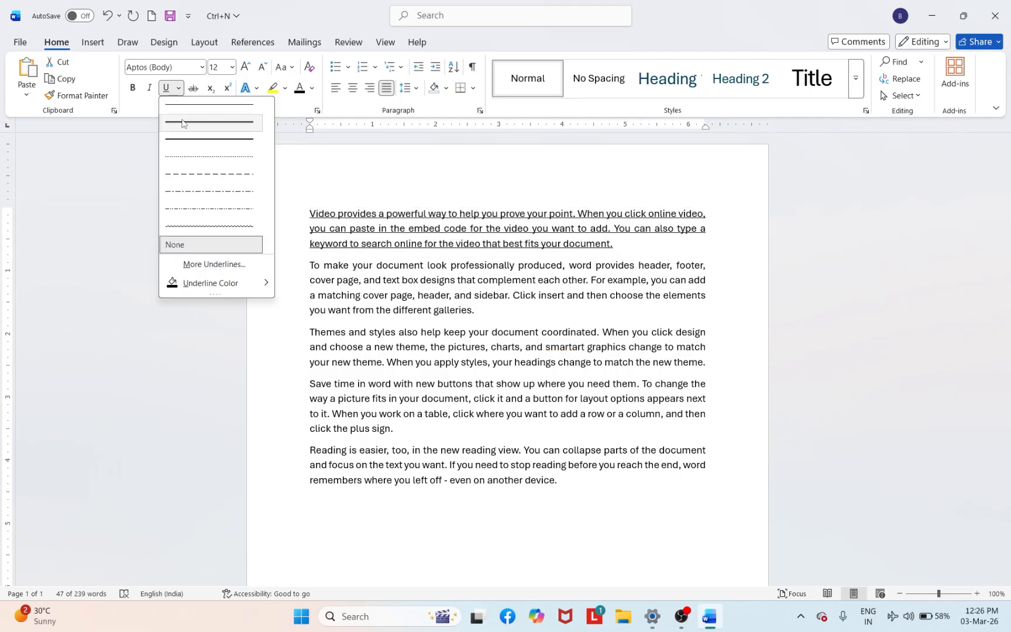
{"action": "left_click", "coordinate": [199, 123]}
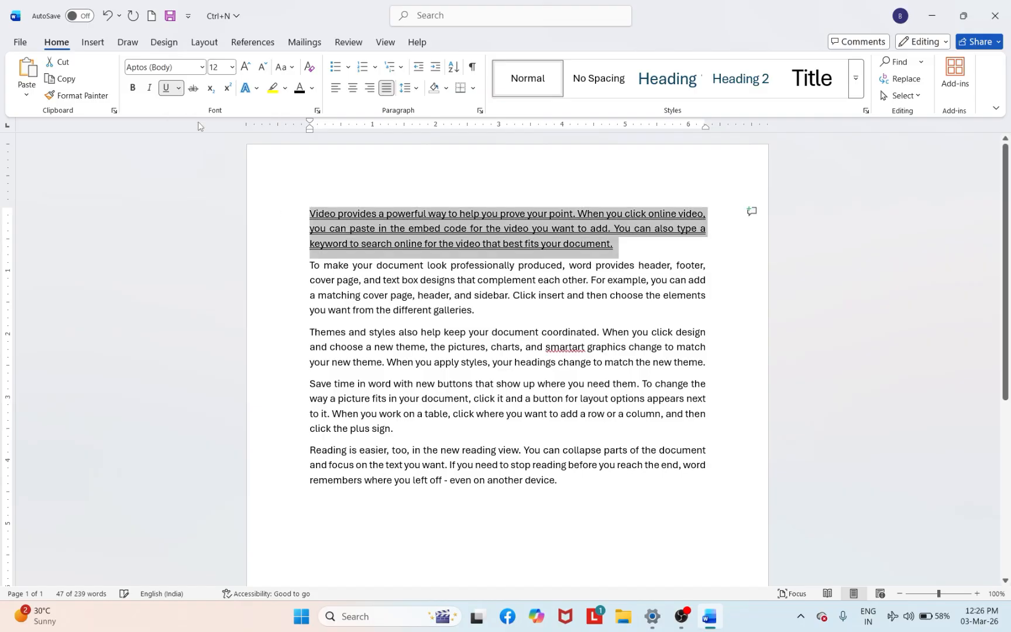
{"action": "left_click", "coordinate": [466, 214]}
Step: Reselect the first paragraph and change its underline style to a heavy dashed line using the Font dialog
{"action": "left_click_drag", "start_coordinate": [310, 214], "coordinate": [640, 249]}
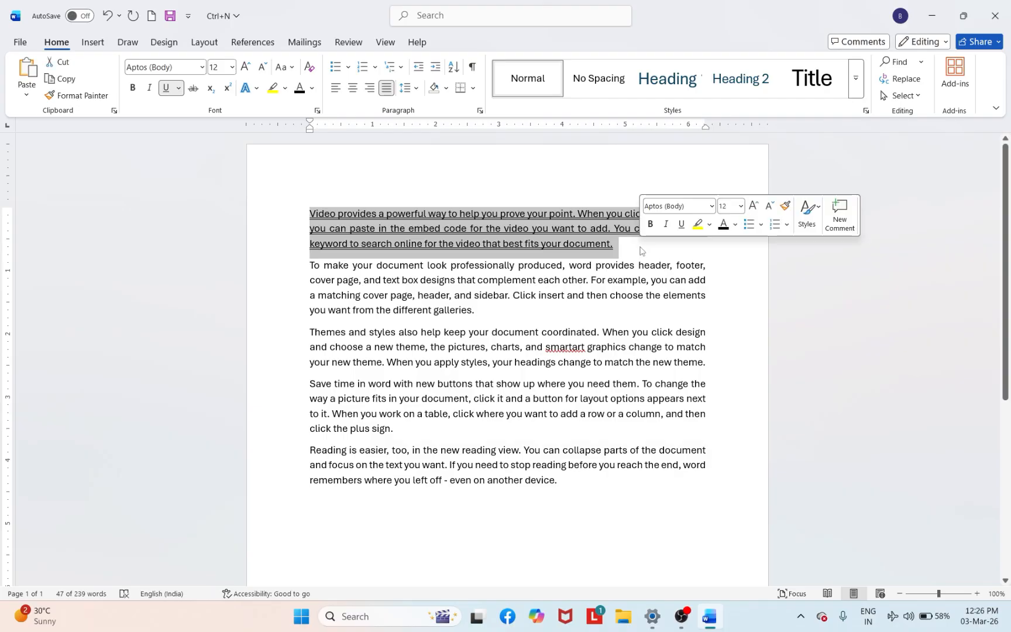
{"action": "left_click", "coordinate": [179, 88]}
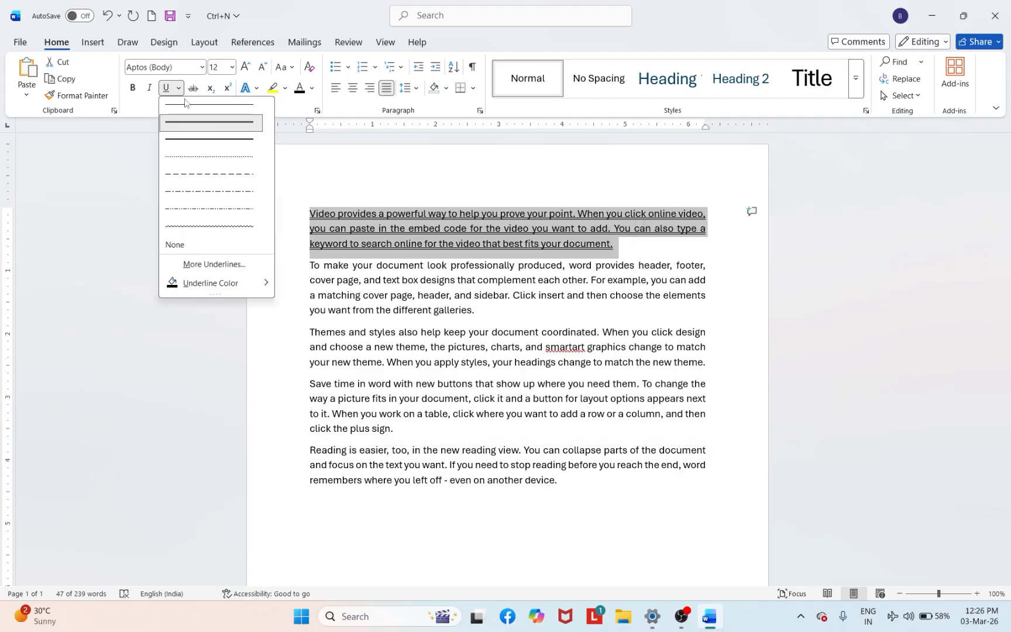
{"action": "left_click", "coordinate": [210, 264]}
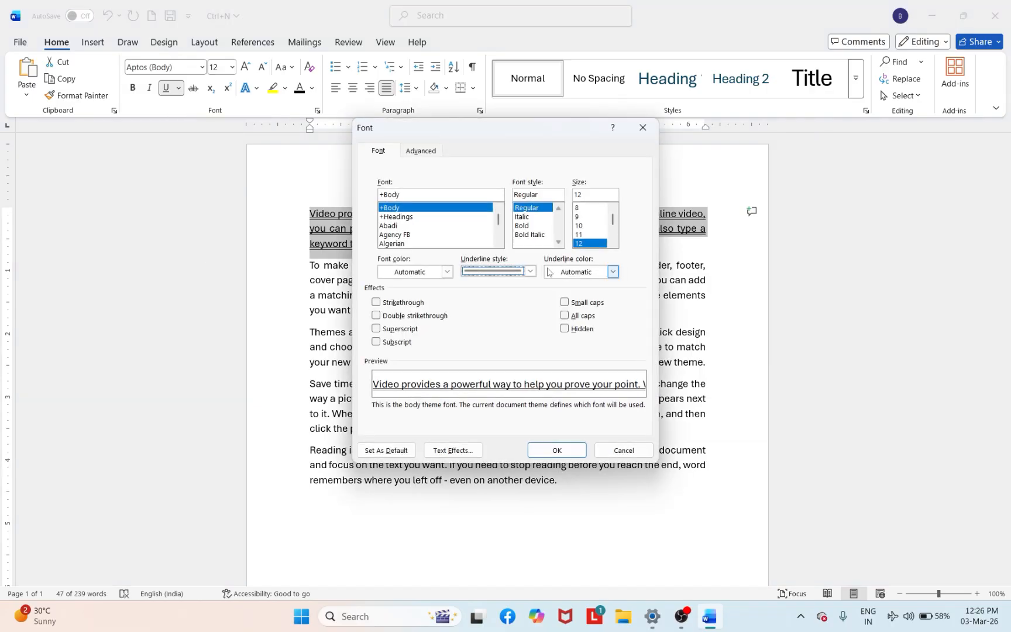
{"action": "left_click", "coordinate": [530, 272]}
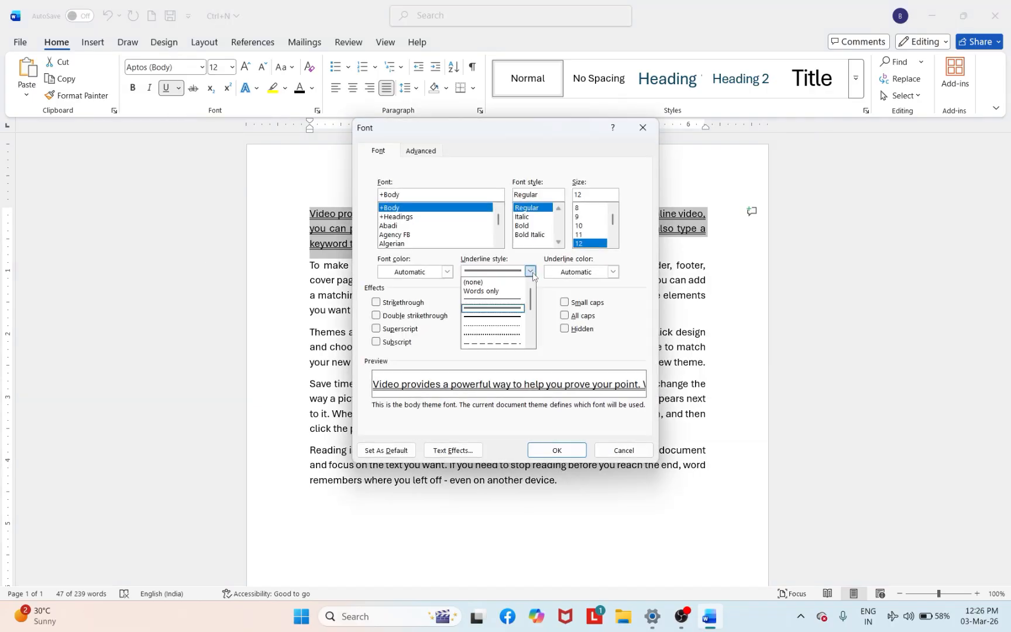
{"action": "left_click", "coordinate": [504, 335]}
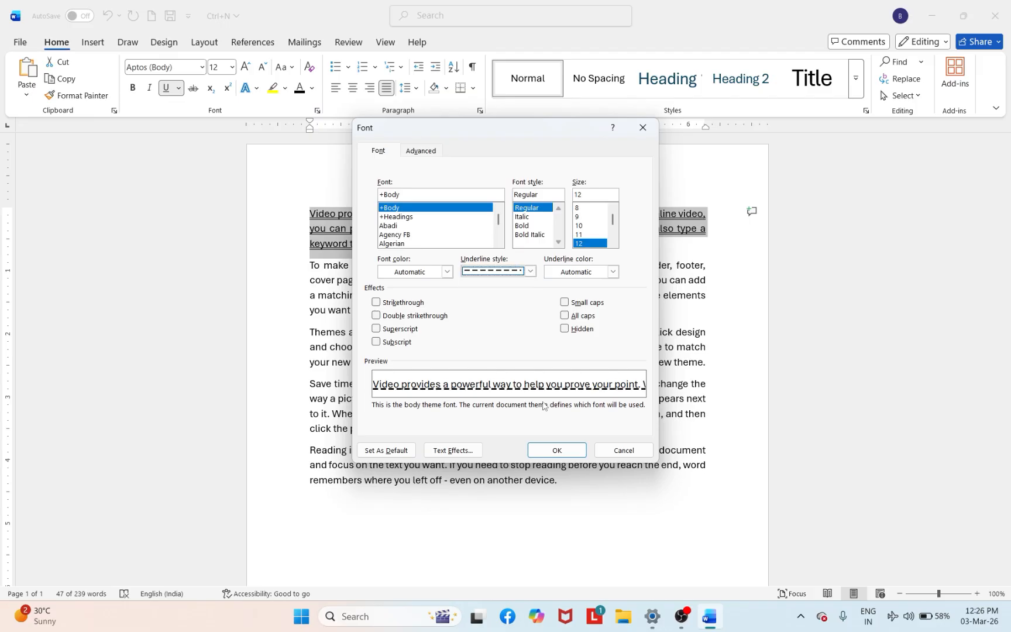
{"action": "left_click", "coordinate": [545, 448]}
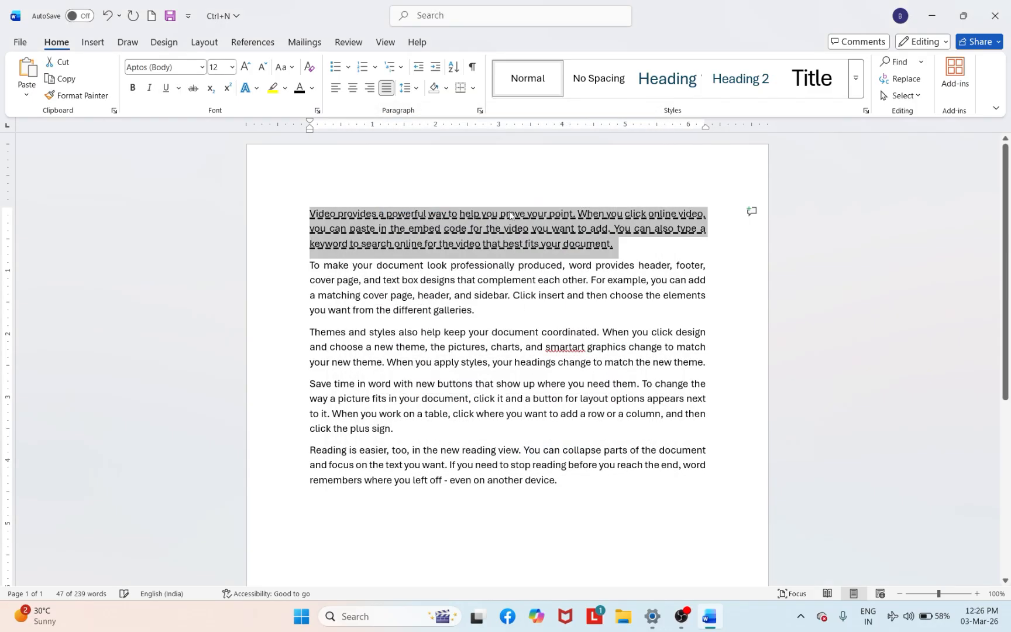
{"action": "left_click", "coordinate": [507, 180]}
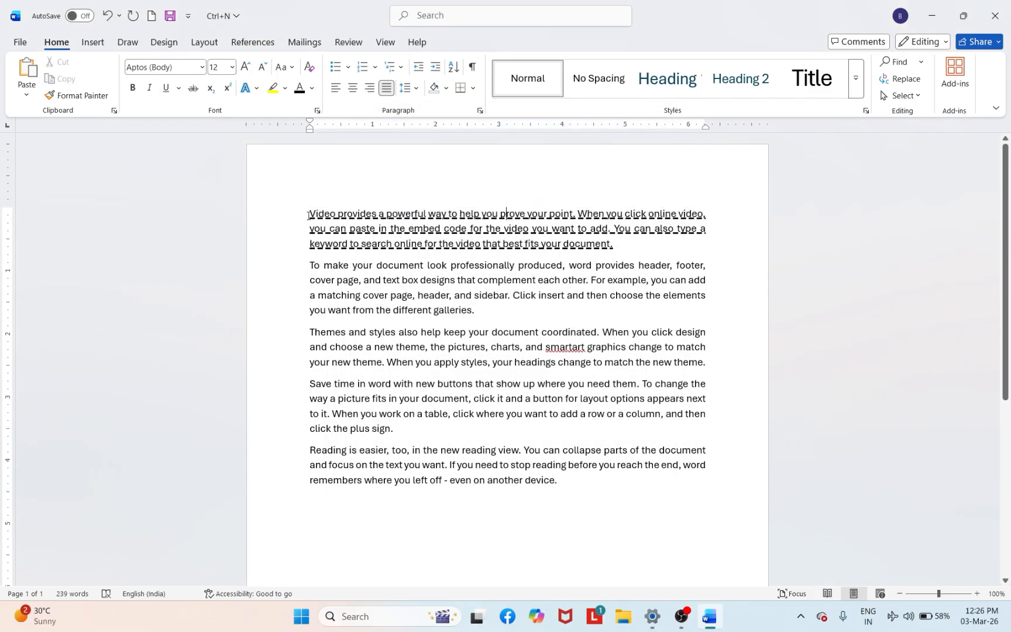
Step: Give the whole first paragraph a single underline and set the underline color to a bright green theme color
{"action": "left_click_drag", "start_coordinate": [308, 214], "coordinate": [655, 234]}
{"action": "left_click", "coordinate": [429, 214]}
{"action": "left_click_drag", "start_coordinate": [325, 214], "coordinate": [615, 252]}
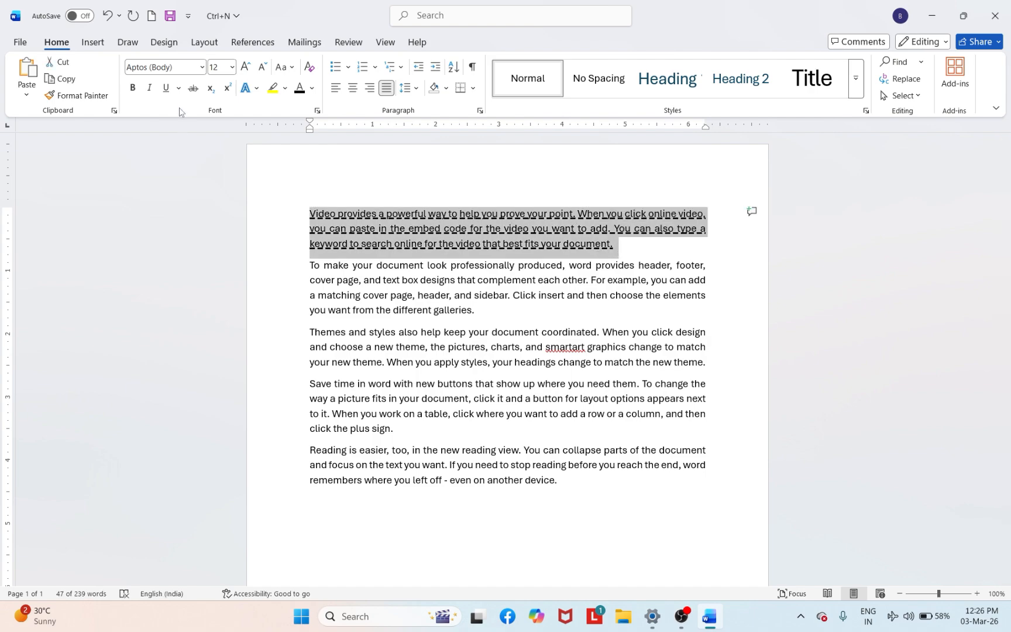
{"action": "left_click", "coordinate": [178, 88]}
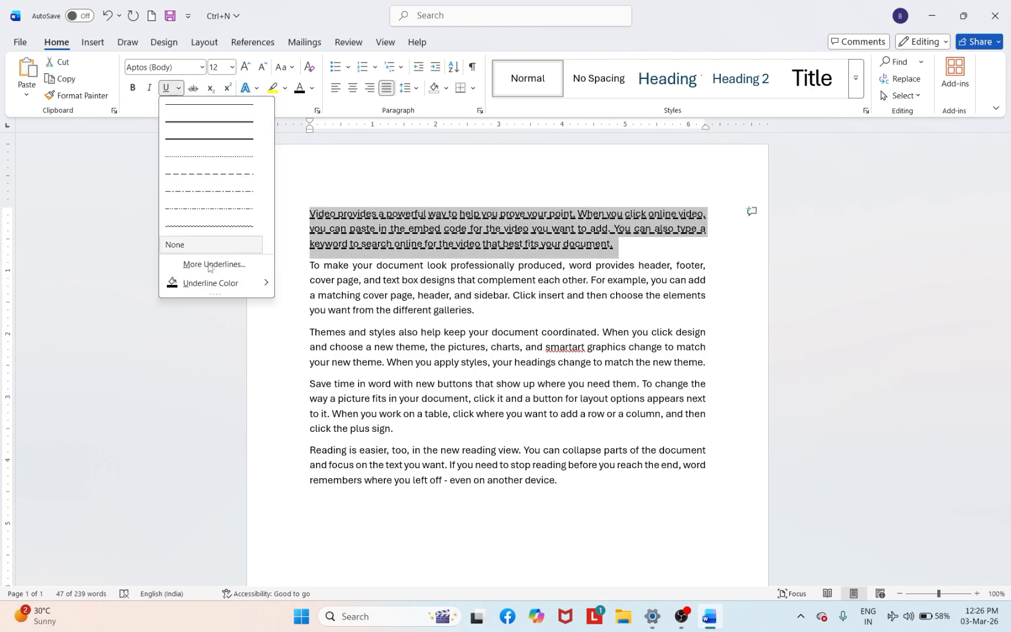
{"action": "mouse_move", "coordinate": [209, 286]}
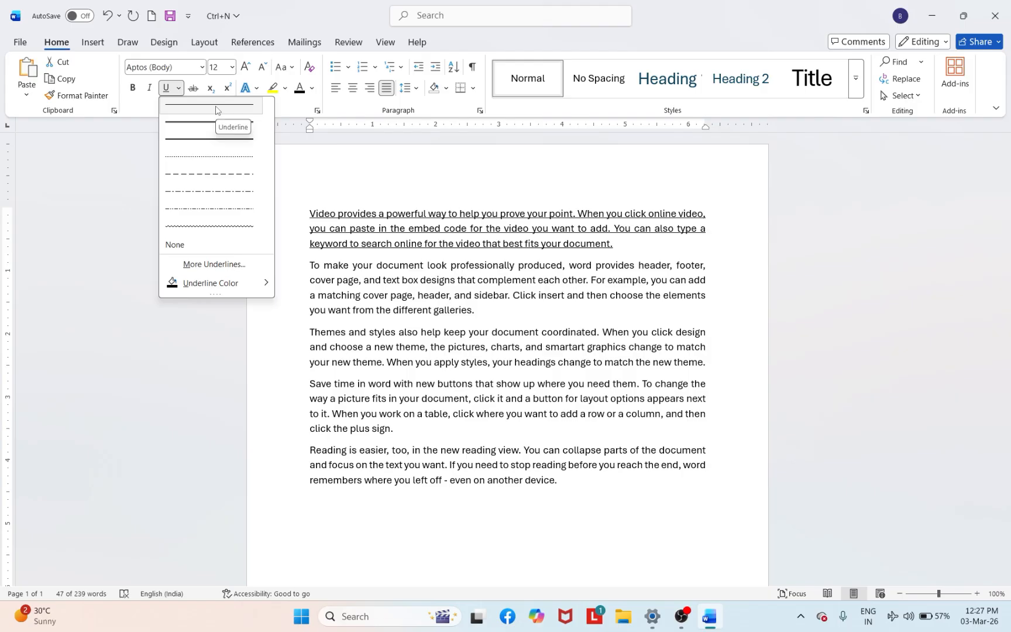
{"action": "left_click", "coordinate": [217, 110]}
{"action": "left_click", "coordinate": [179, 88]}
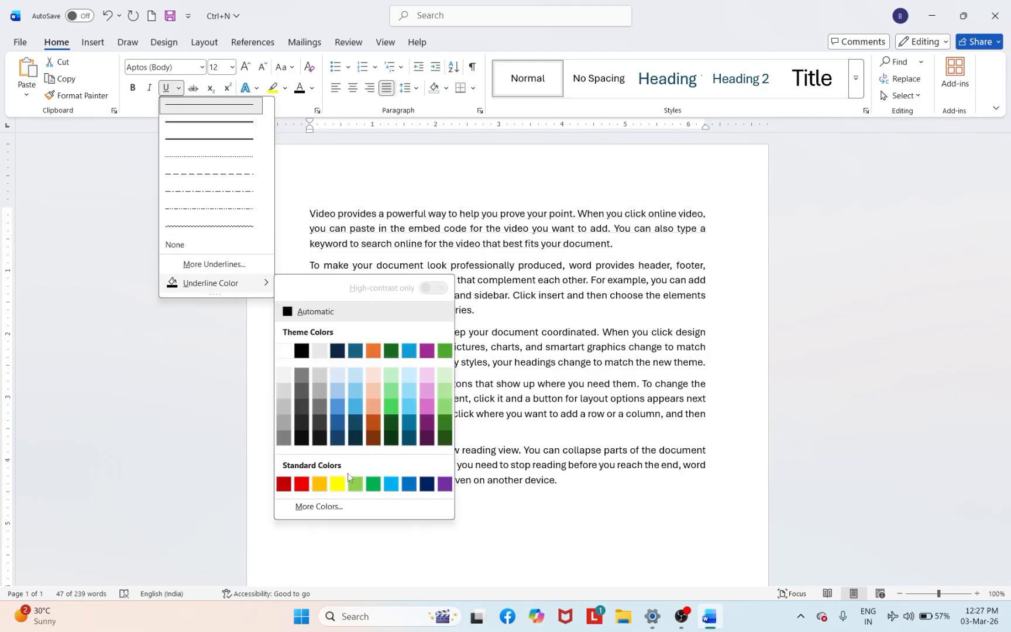
{"action": "left_click", "coordinate": [391, 405]}
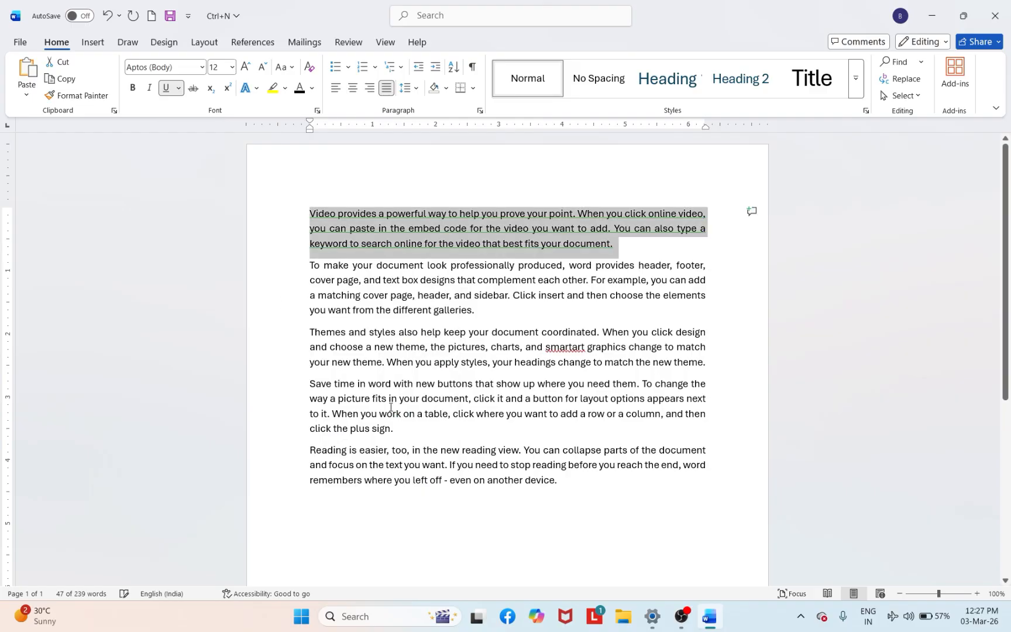
{"action": "left_click", "coordinate": [467, 189]}
Step: Select the entire first paragraph and change its green underline to a double line
{"action": "scroll", "coordinate": [458, 203], "scroll_direction": "up", "scroll_amount": 18}
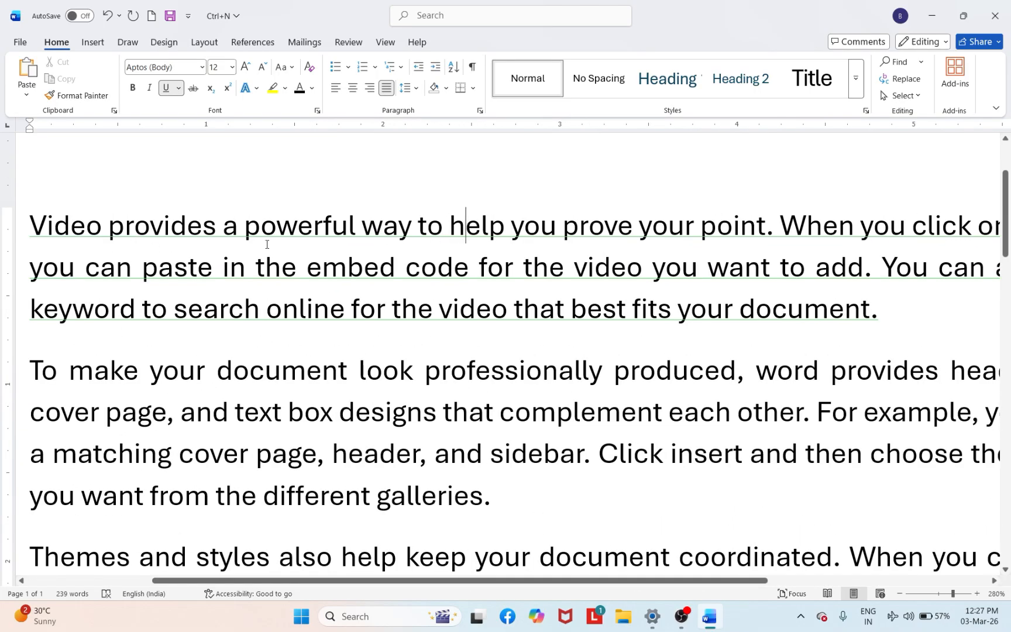
{"action": "scroll", "coordinate": [455, 263], "scroll_direction": "down", "scroll_amount": 4}
{"action": "scroll", "coordinate": [455, 268], "scroll_direction": "up", "scroll_amount": 7}
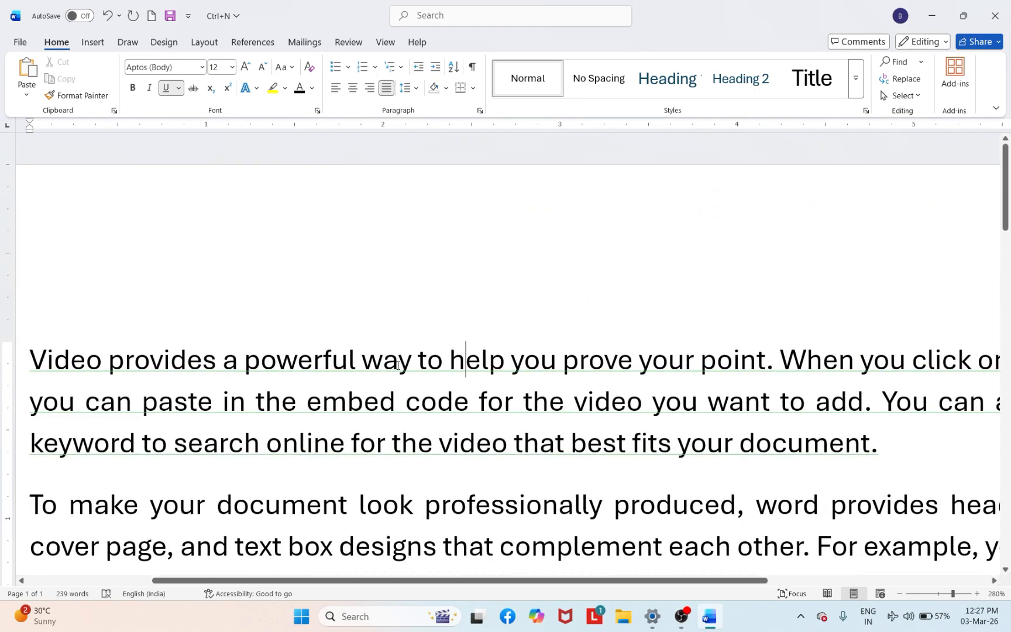
{"action": "scroll", "coordinate": [420, 386], "scroll_direction": "down", "scroll_amount": 4}
{"action": "scroll", "coordinate": [415, 384], "scroll_direction": "up", "scroll_amount": 4}
{"action": "triple_click", "coordinate": [202, 358]}
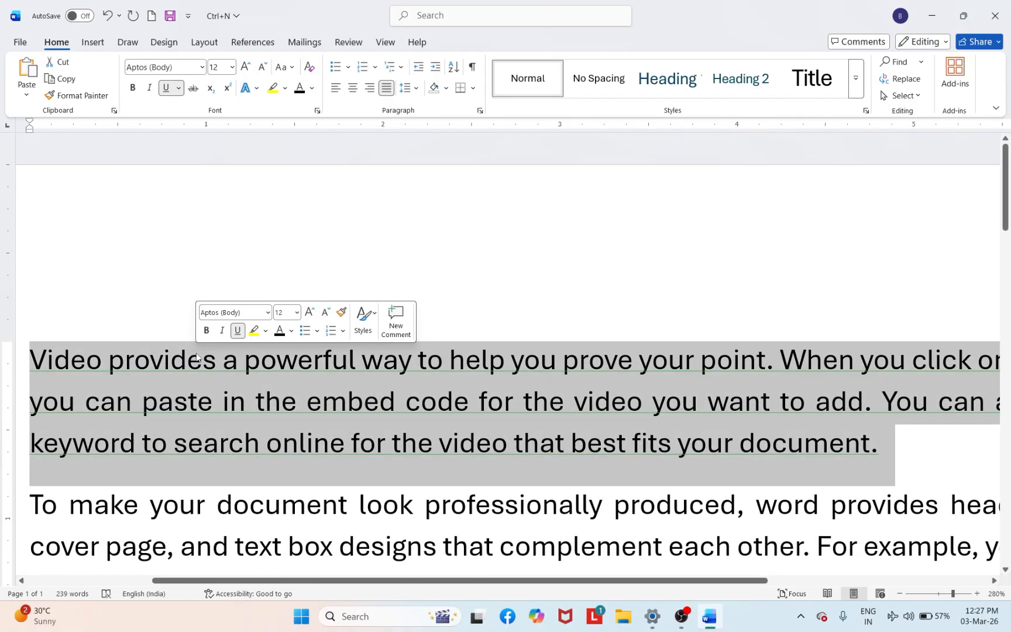
{"action": "left_click", "coordinate": [178, 88]}
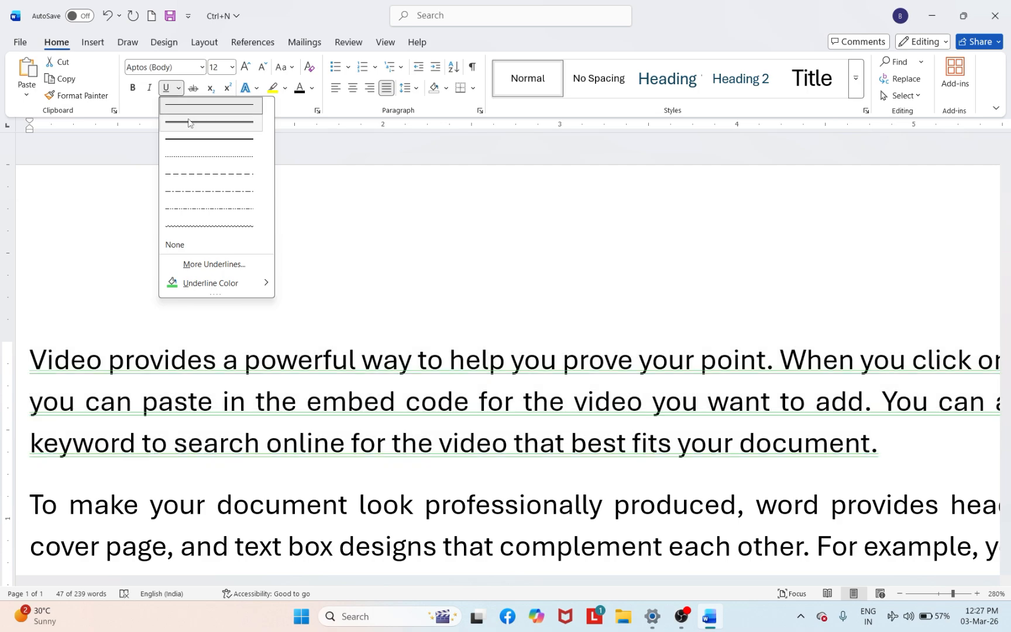
{"action": "left_click", "coordinate": [236, 155]}
{"action": "left_click", "coordinate": [358, 244]}
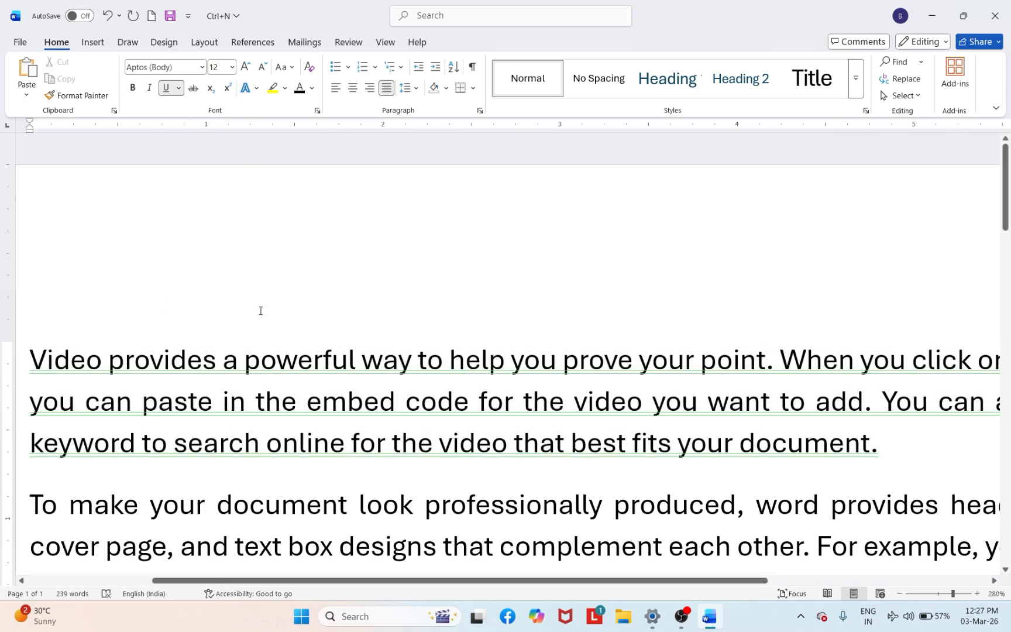
Step: Select the entire first paragraph again, make it bold and deselect it
{"action": "double_click", "coordinate": [220, 366]}
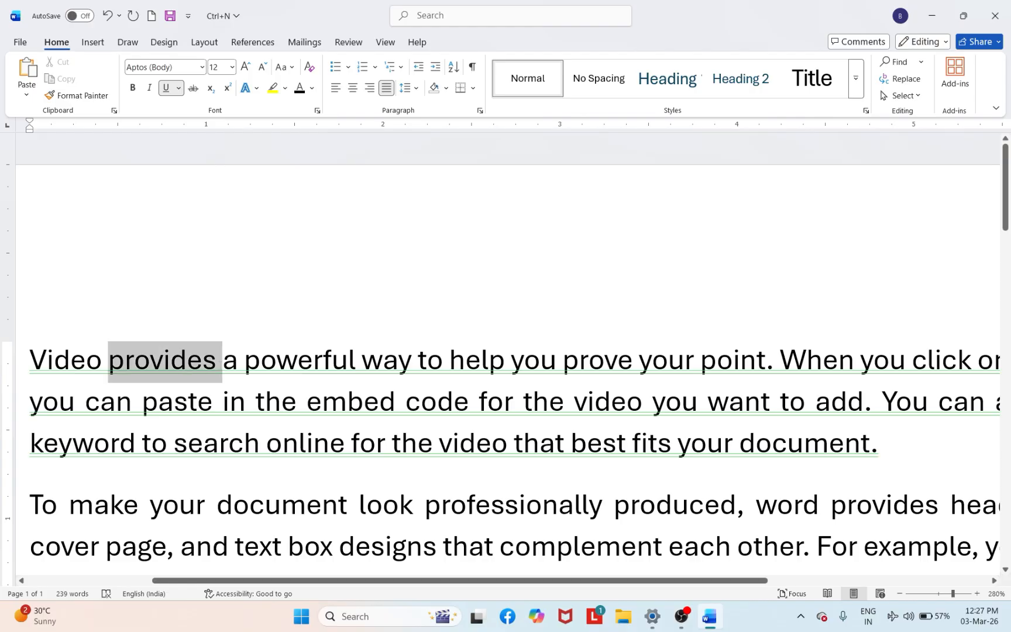
{"action": "triple_click", "coordinate": [220, 365]}
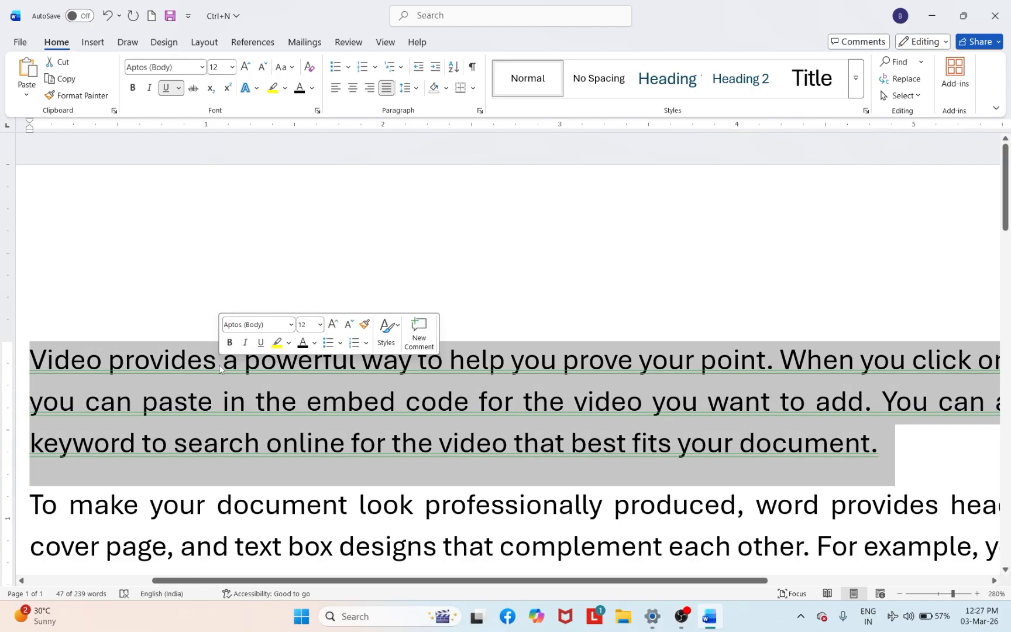
{"action": "left_click", "coordinate": [131, 91]}
{"action": "left_click", "coordinate": [377, 241]}
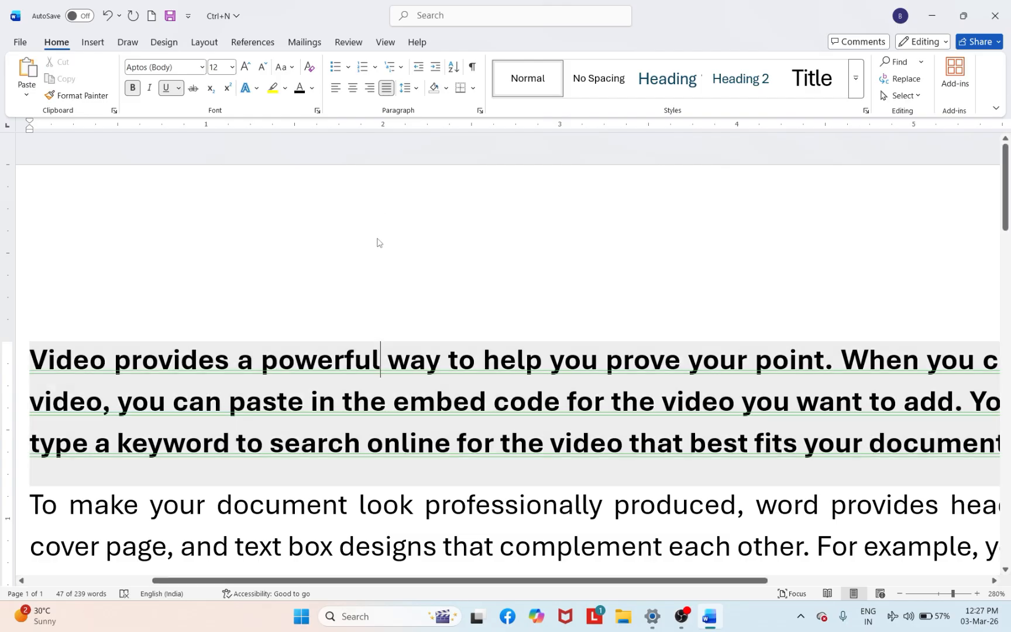
{"action": "scroll", "coordinate": [377, 242], "scroll_direction": "down", "scroll_amount": 20}
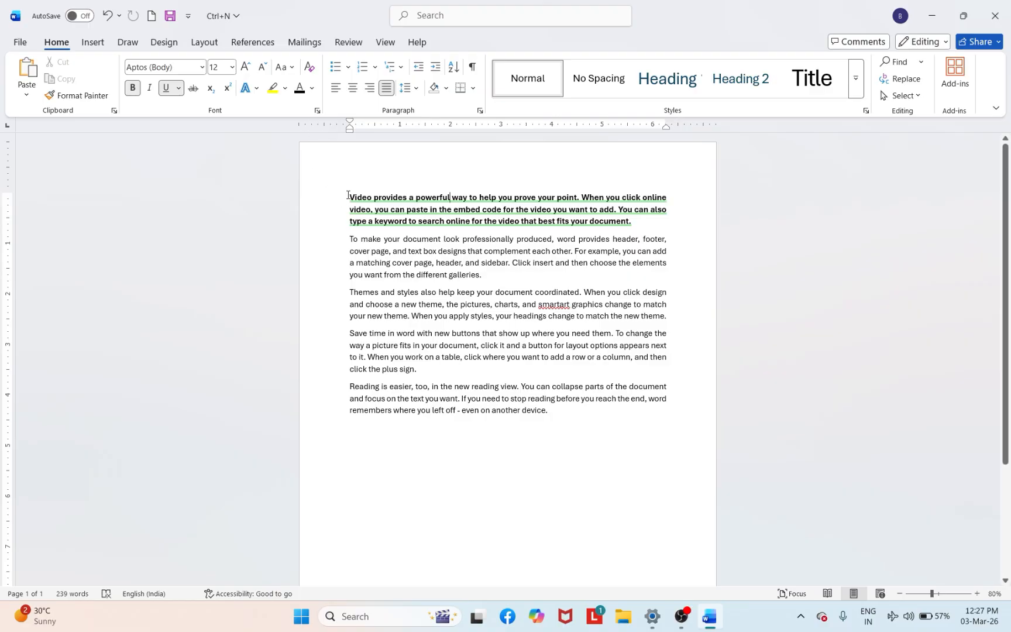
Step: Remove the underline and bold formatting from the entire first paragraph and deselect it
{"action": "left_click_drag", "start_coordinate": [349, 195], "coordinate": [648, 224]}
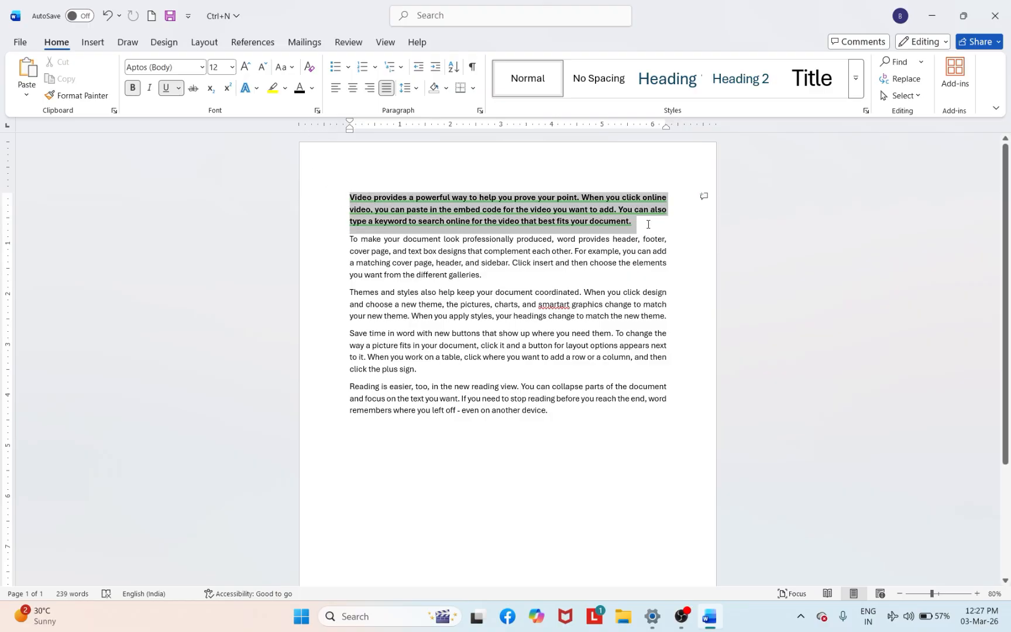
{"action": "left_click", "coordinate": [165, 88]}
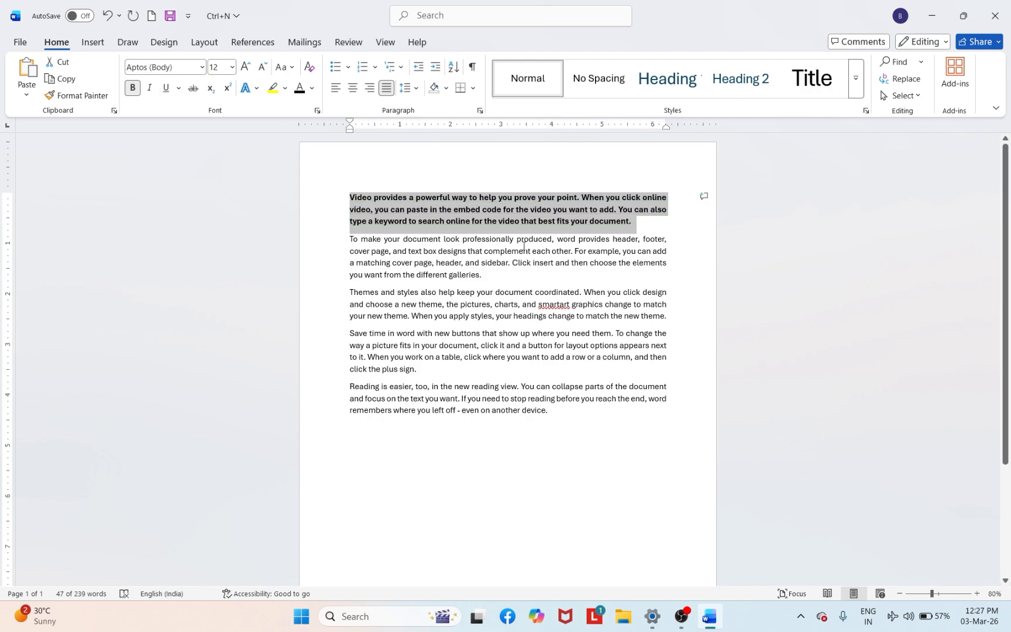
{"action": "left_click", "coordinate": [133, 88]}
{"action": "left_click", "coordinate": [488, 186]}
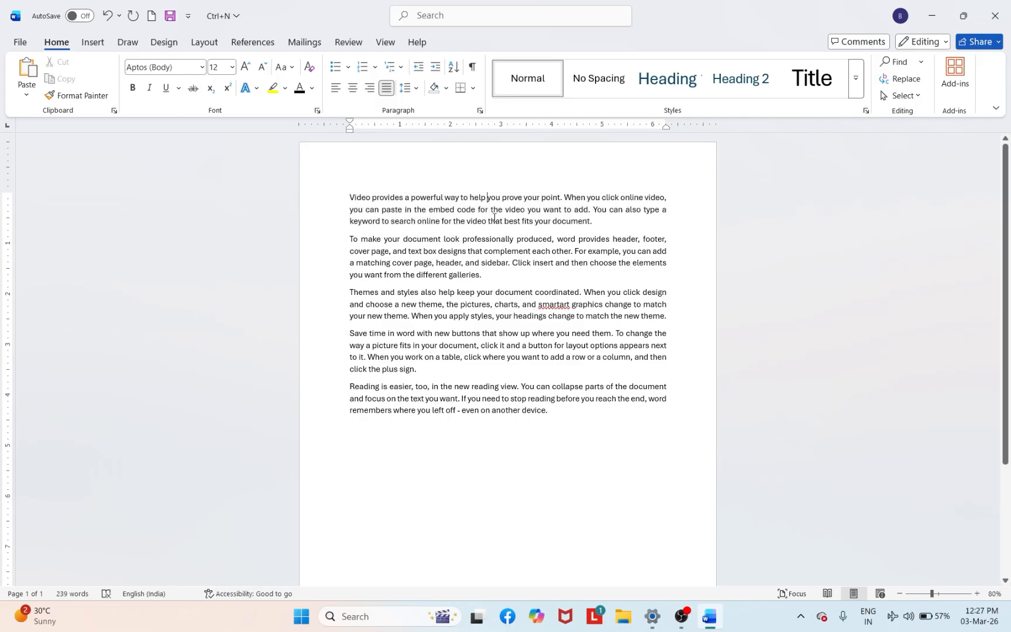
Step: Apply strikethrough to the words "best" and "document" in the last line of the first paragraph
{"action": "scroll", "coordinate": [494, 218], "scroll_direction": "up", "scroll_amount": 3}
{"action": "scroll", "coordinate": [495, 217], "scroll_direction": "up", "scroll_amount": 5, "text": "ctrl"}
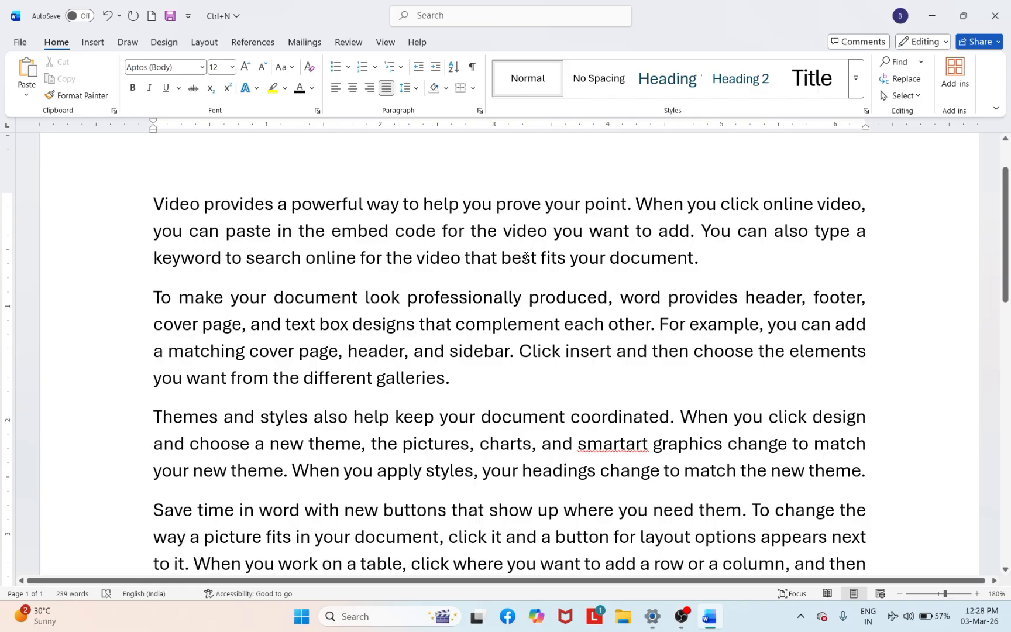
{"action": "double_click", "coordinate": [521, 257]}
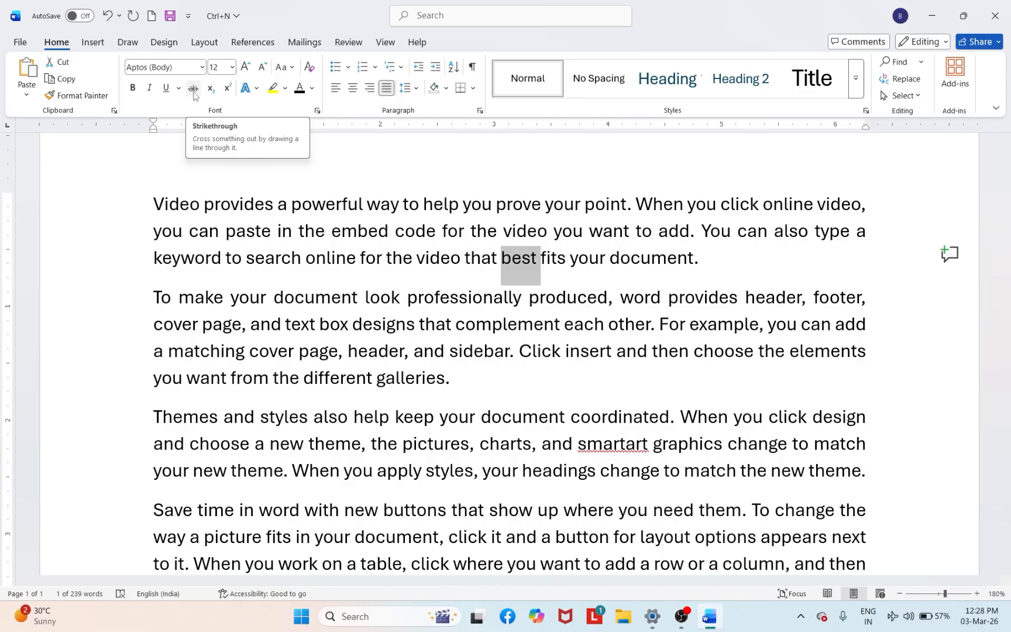
{"action": "left_click", "coordinate": [194, 89]}
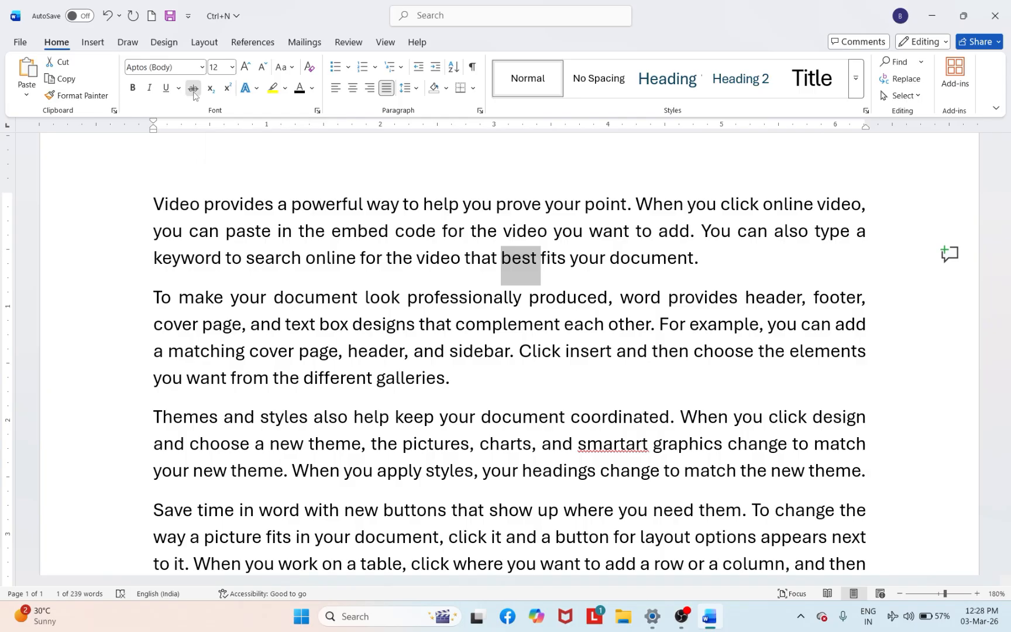
{"action": "left_click", "coordinate": [730, 265]}
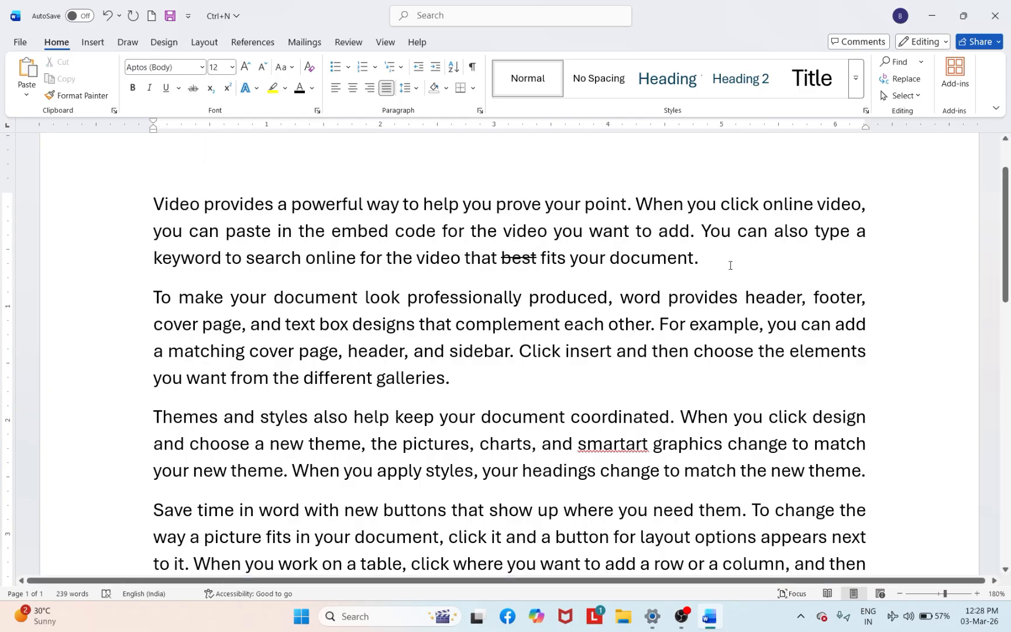
{"action": "double_click", "coordinate": [630, 258]}
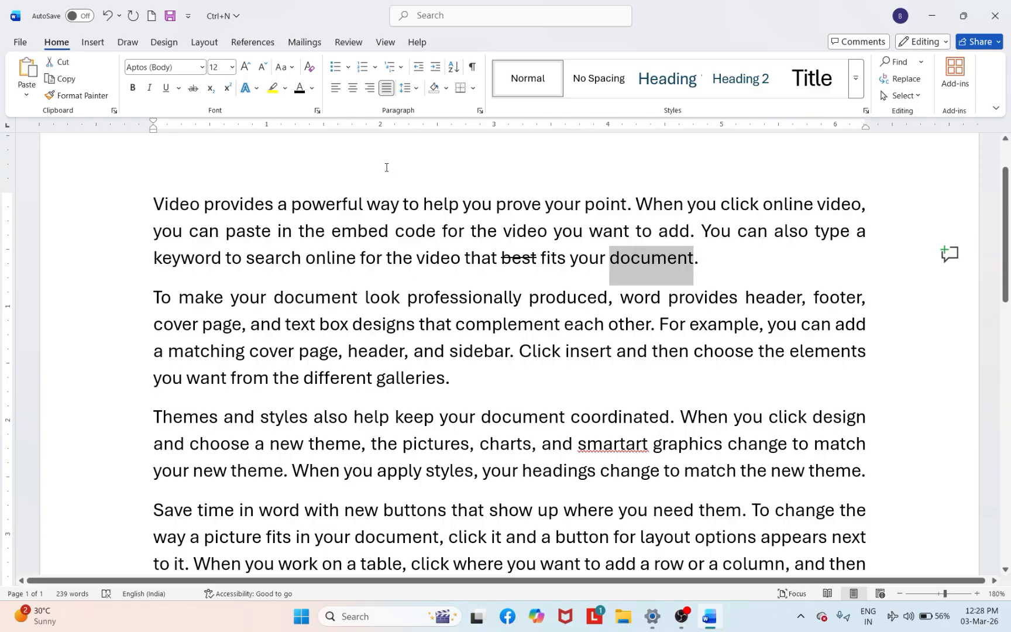
{"action": "left_click", "coordinate": [194, 88]}
{"action": "left_click", "coordinate": [715, 259]}
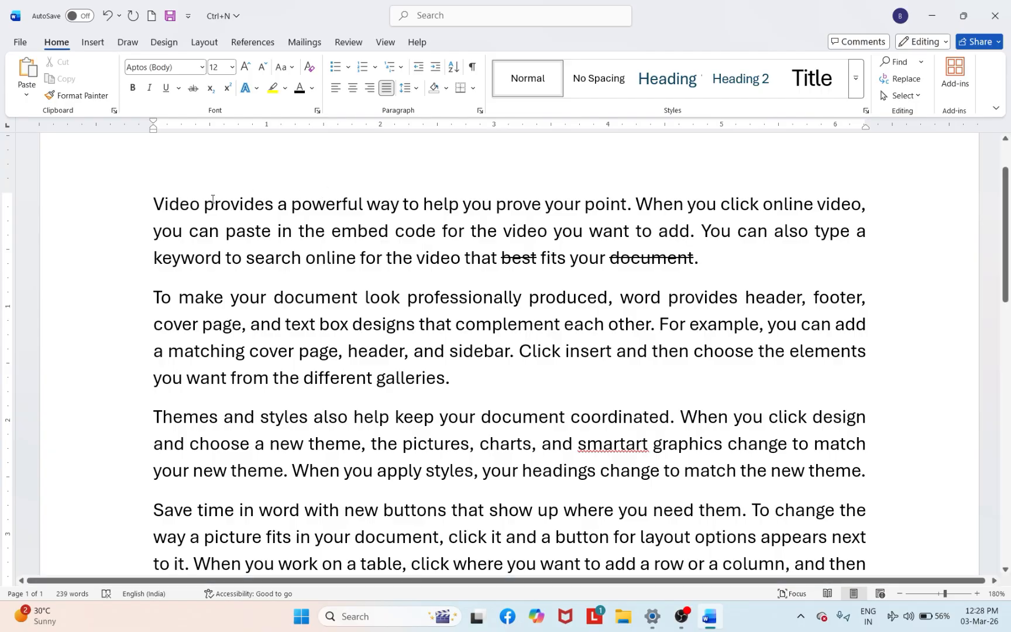
Step: Clear all formatting from the whole document and justify all its paragraphs again
{"action": "key", "text": "ctrl+a"}
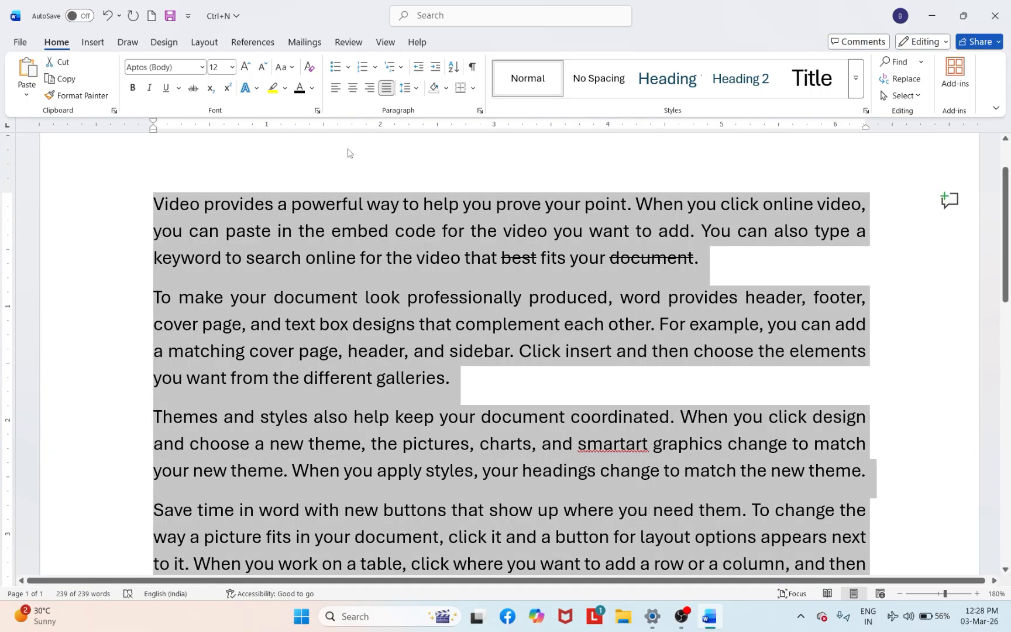
{"action": "left_click", "coordinate": [311, 69]}
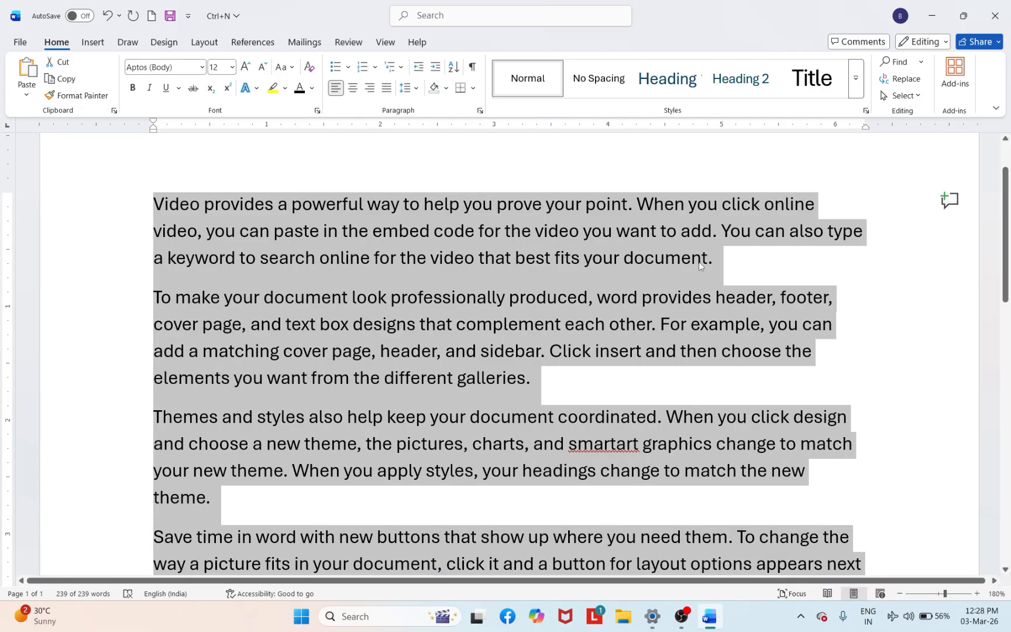
{"action": "key", "text": "ctrl+j"}
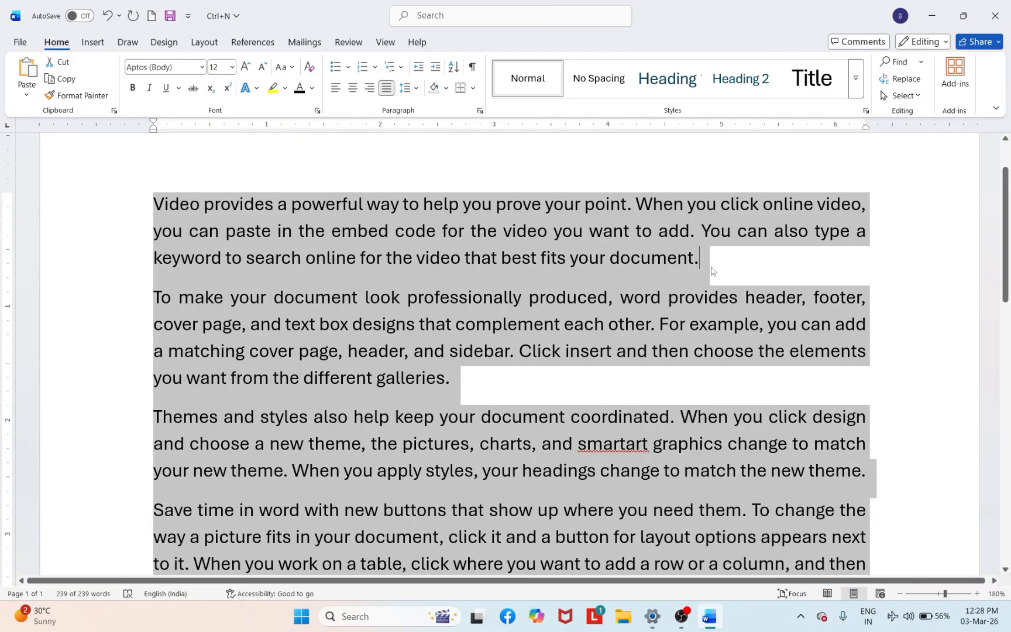
{"action": "left_click", "coordinate": [485, 310]}
Step: Add the text "H2O" in a new paragraph below the last paragraph, leaving an empty line between them
{"action": "scroll", "coordinate": [485, 310], "scroll_direction": "up", "scroll_amount": 2}
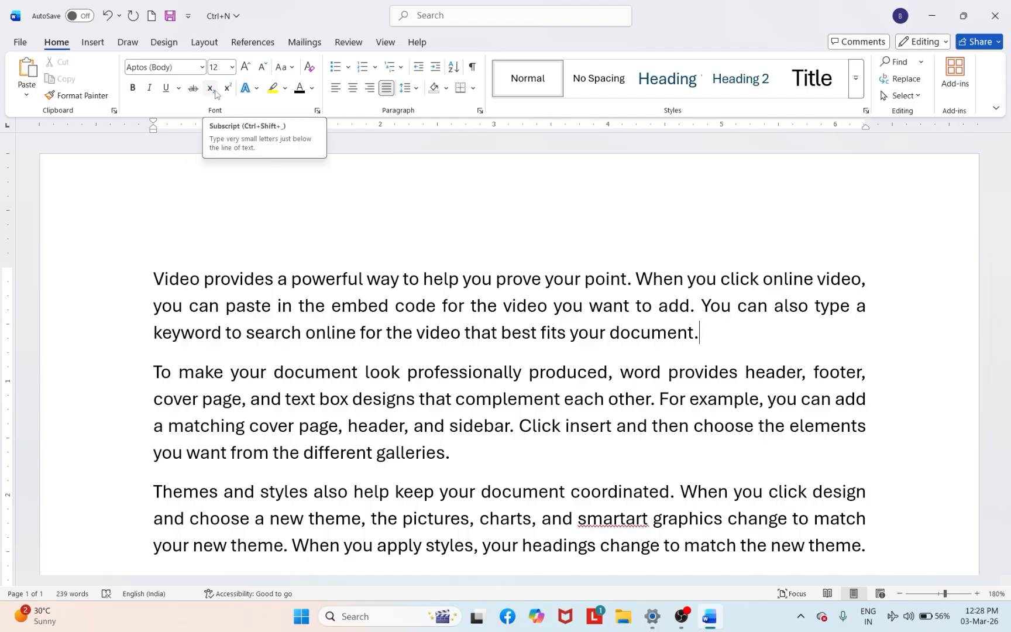
{"action": "scroll", "coordinate": [323, 337], "scroll_direction": "down", "scroll_amount": 15}
{"action": "scroll", "coordinate": [322, 340], "scroll_direction": "up", "scroll_amount": 5}
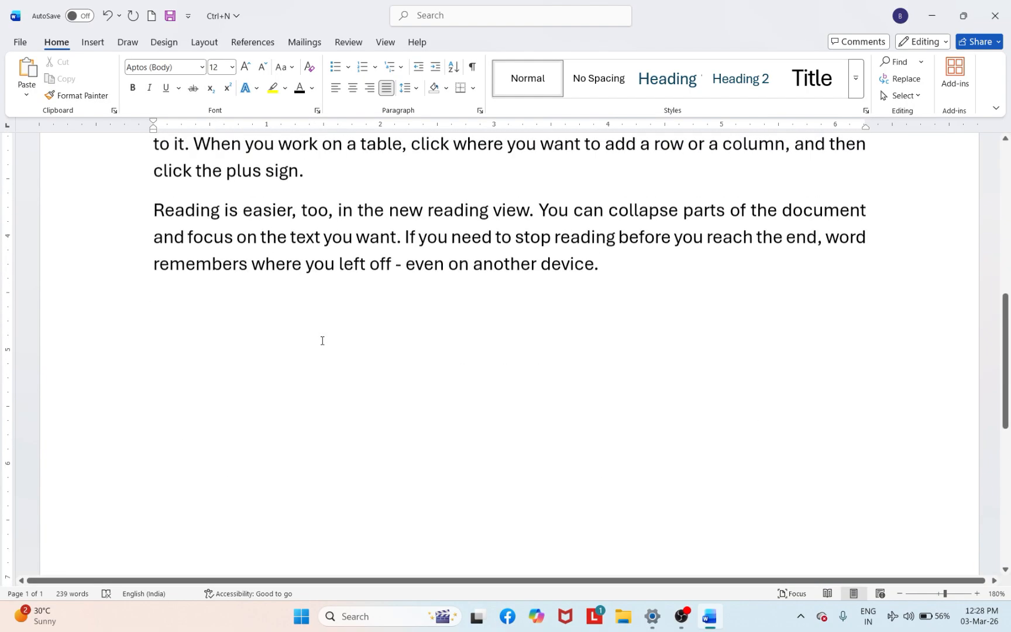
{"action": "scroll", "coordinate": [321, 340], "scroll_direction": "up", "scroll_amount": 3}
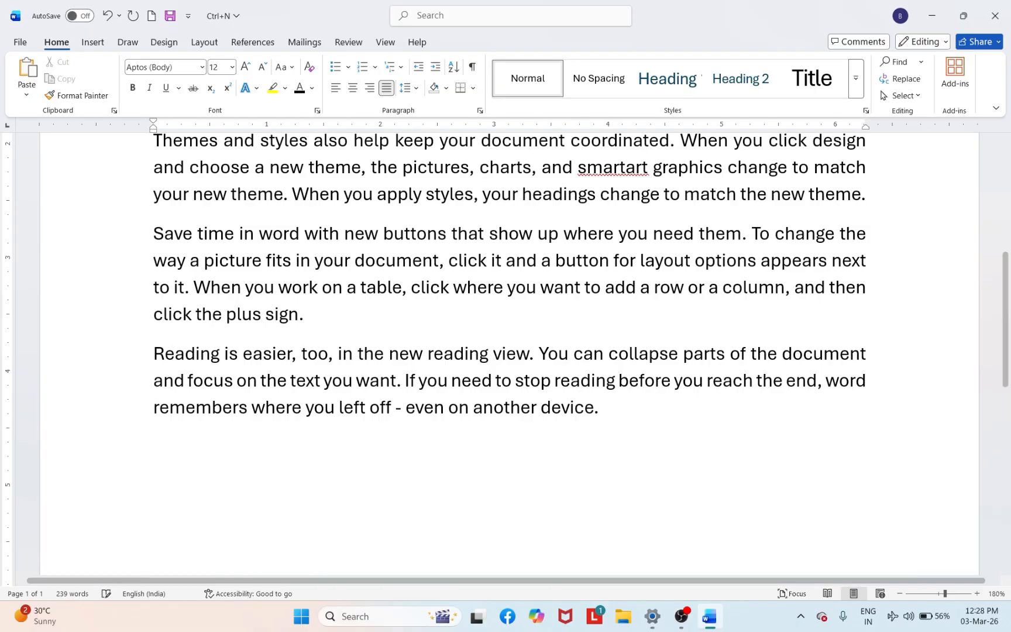
{"action": "key", "text": "Return"}
{"action": "key", "text": "Caps_Lock"}
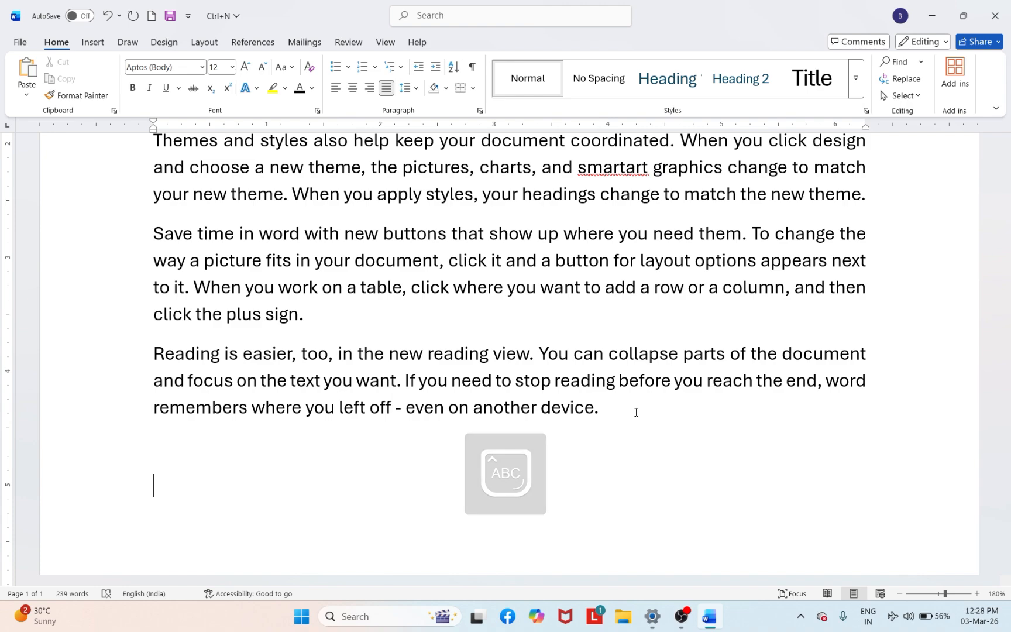
{"action": "type", "text": "H2"}
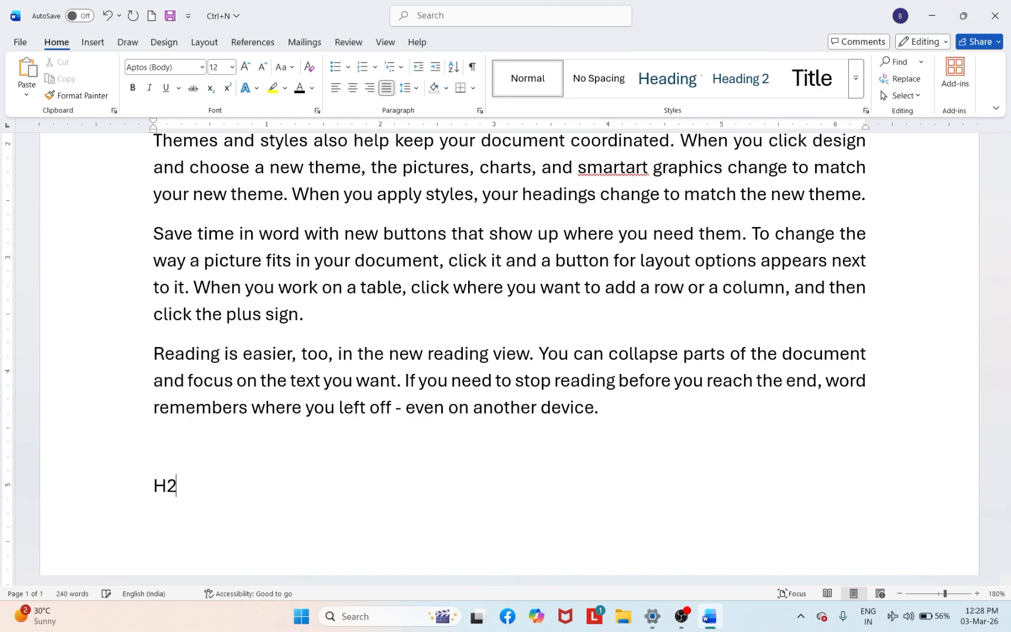
{"action": "type", "text": "O"}
Step: Add the formula "( a+b)2 = a2+2ab+b2" in a new paragraph below H2O
{"action": "key", "text": "Return"}
{"action": "type", "text": "a"}
{"action": "key", "text": "BackSpace"}
{"action": "type", "text": "( "}
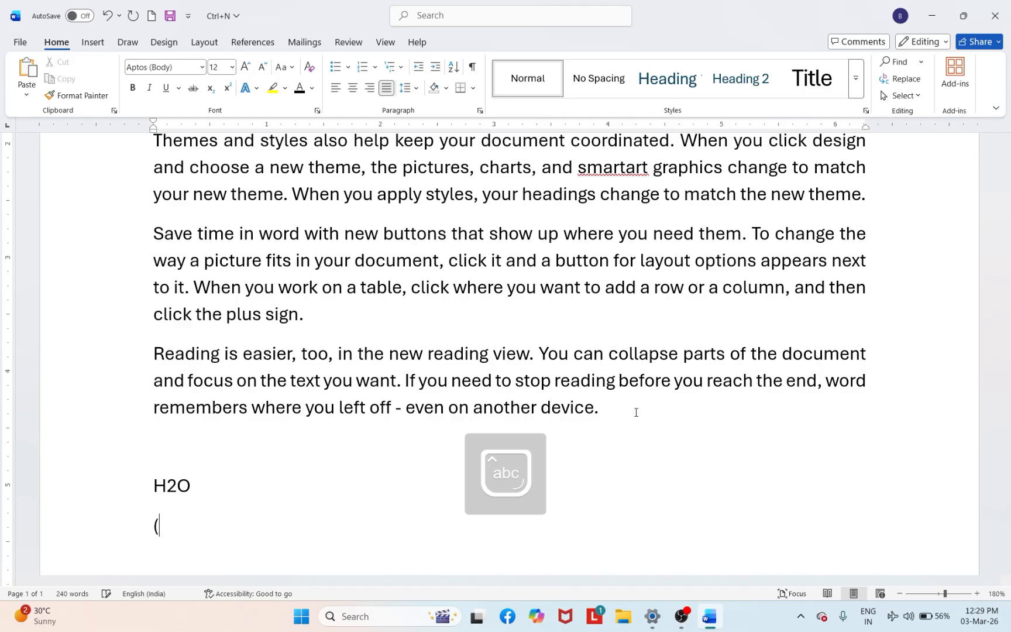
{"action": "type", "text": "a+"}
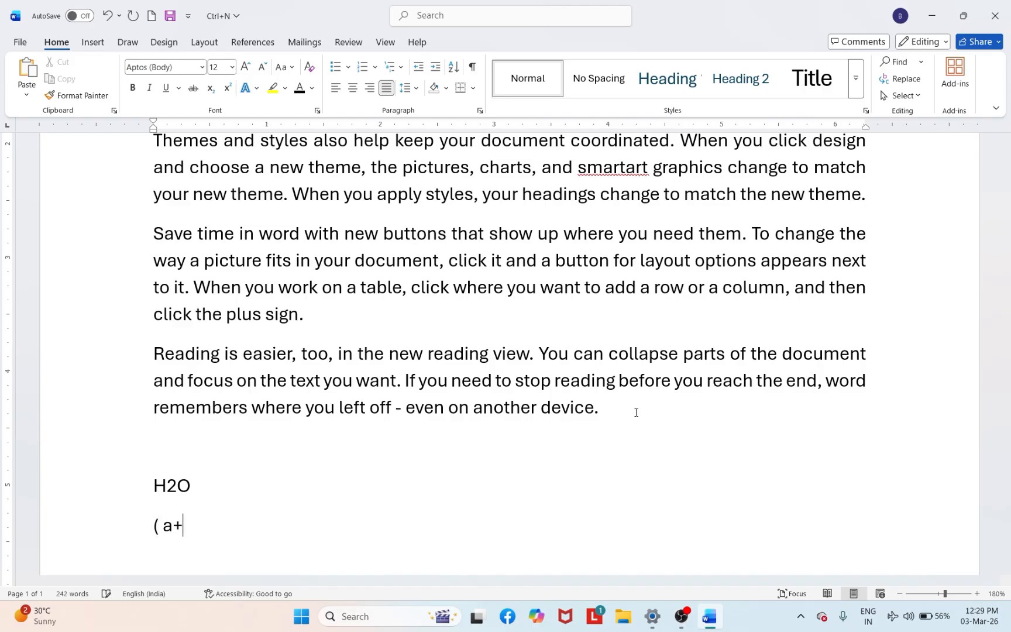
{"action": "type", "text": "b)2 = a2"}
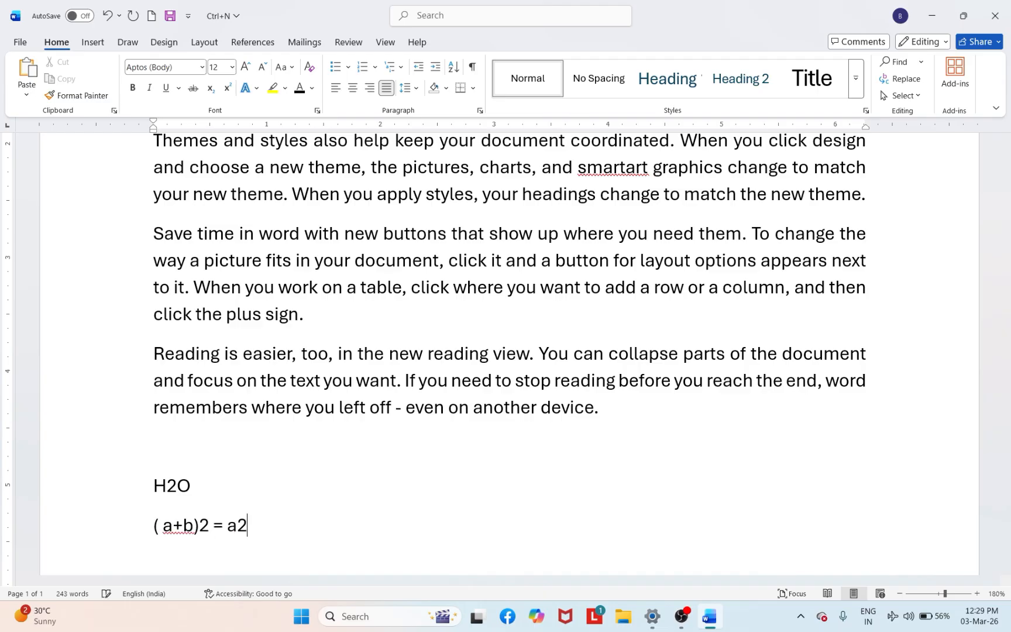
{"action": "key", "text": "BackSpace"}
{"action": "key", "text": "BackSpace"}
{"action": "type", "text": "+2ab+b2"}
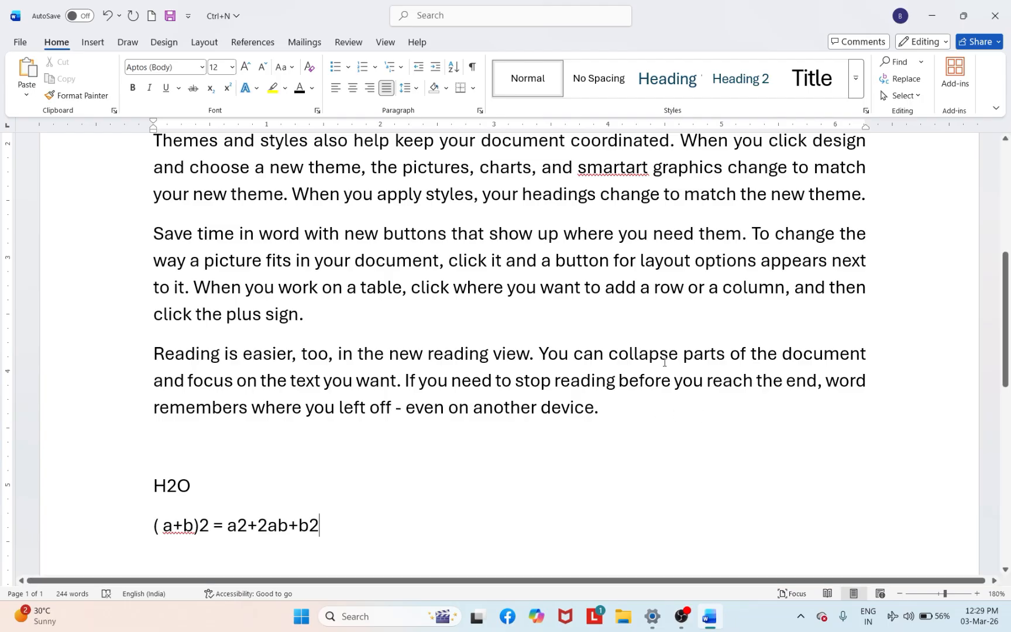
Step: Enlarge the H2O and formula lines and place the text cursor right after the 2 in H2O
{"action": "left_click", "coordinate": [220, 496]}
{"action": "left_click", "coordinate": [325, 516]}
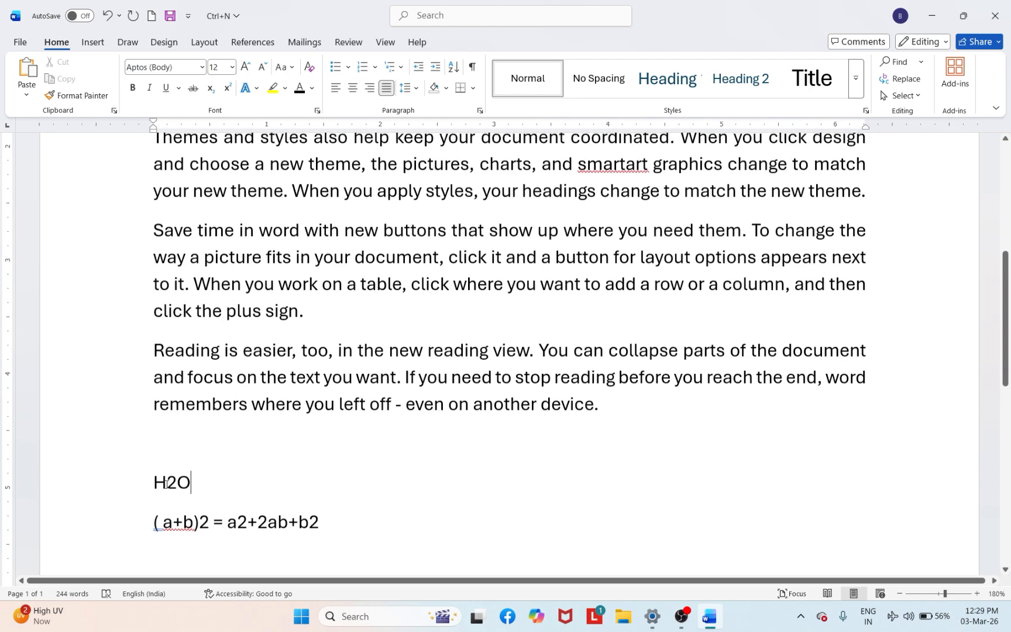
{"action": "scroll", "coordinate": [167, 484], "scroll_direction": "up", "scroll_amount": 14}
{"action": "scroll", "coordinate": [167, 484], "scroll_direction": "down", "scroll_amount": 8}
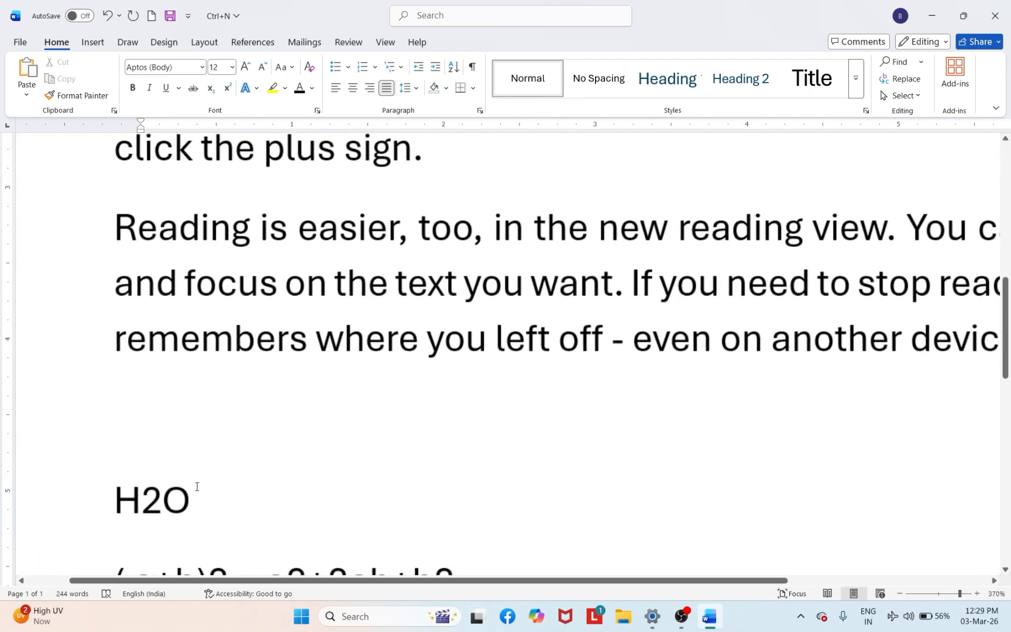
{"action": "scroll", "coordinate": [204, 494], "scroll_direction": "up", "scroll_amount": 5}
{"action": "scroll", "coordinate": [205, 494], "scroll_direction": "up", "scroll_amount": 2}
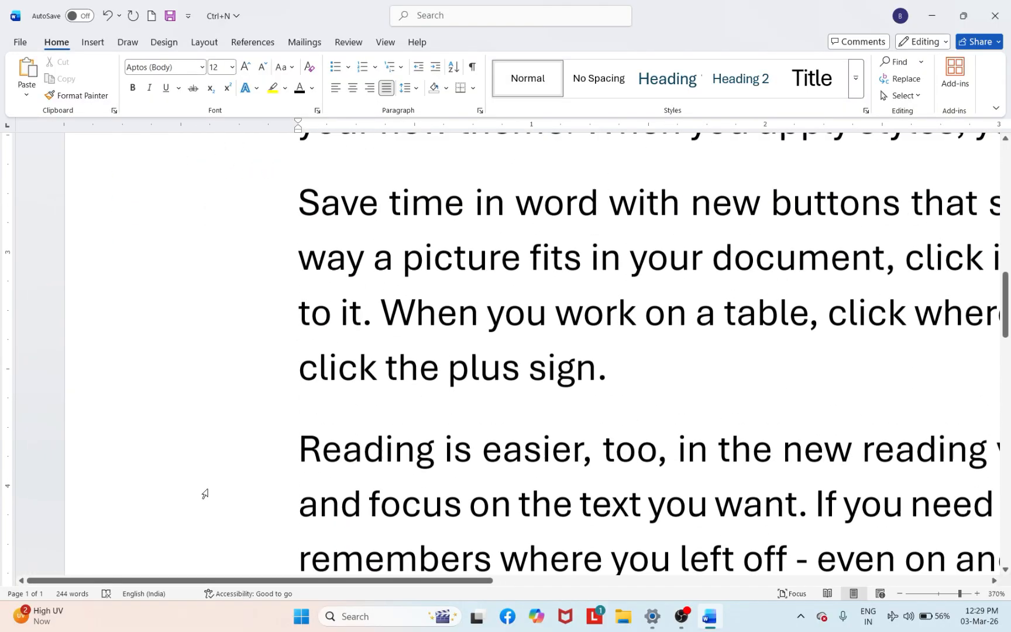
{"action": "scroll", "coordinate": [205, 494], "scroll_direction": "down", "scroll_amount": 10}
{"action": "scroll", "coordinate": [205, 494], "scroll_direction": "up", "scroll_amount": 6}
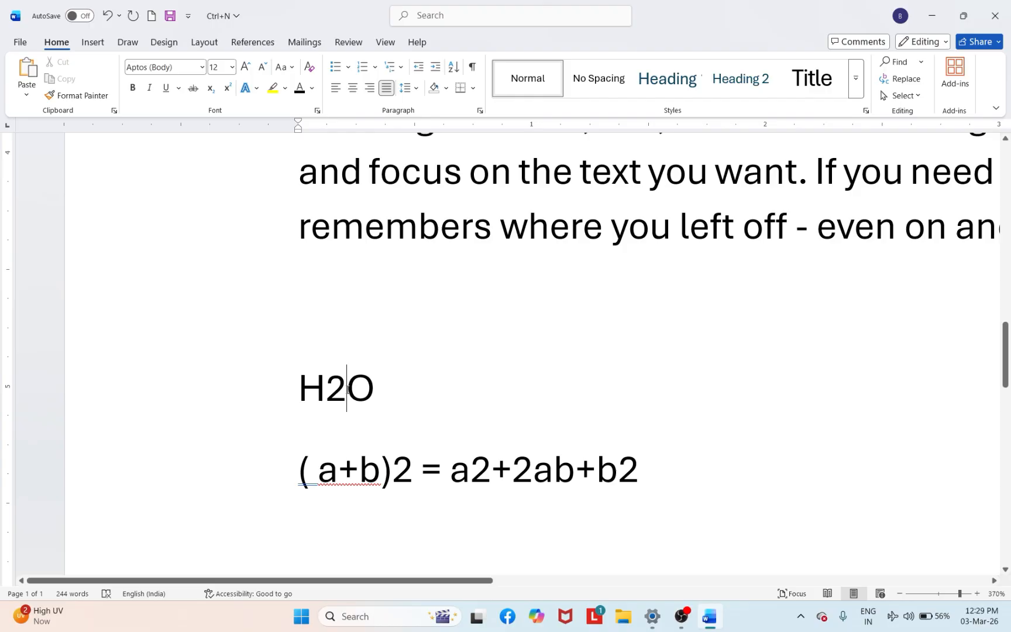
{"action": "left_click", "coordinate": [348, 389]}
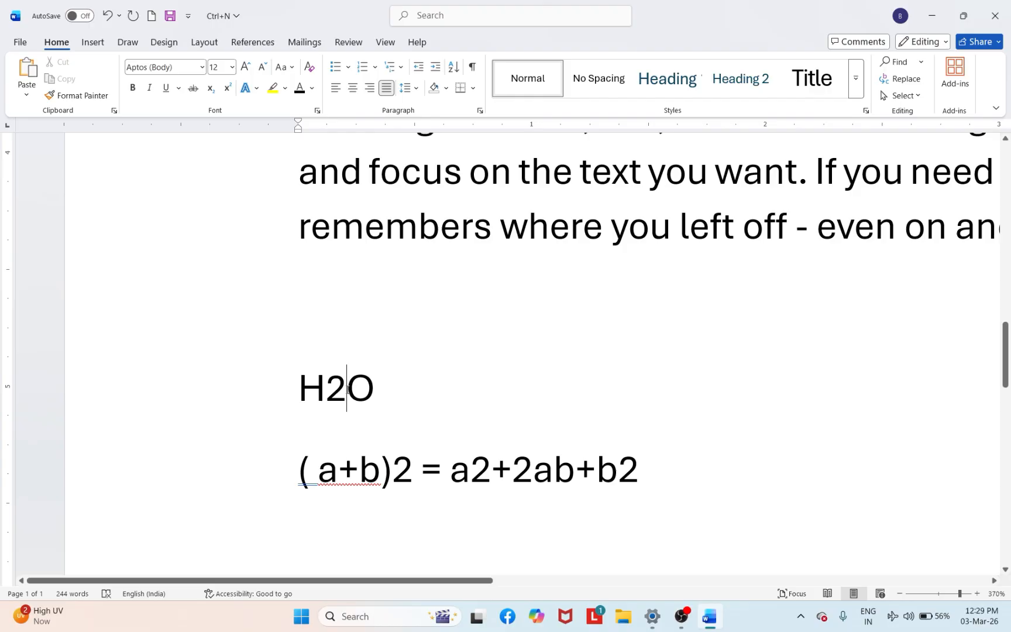
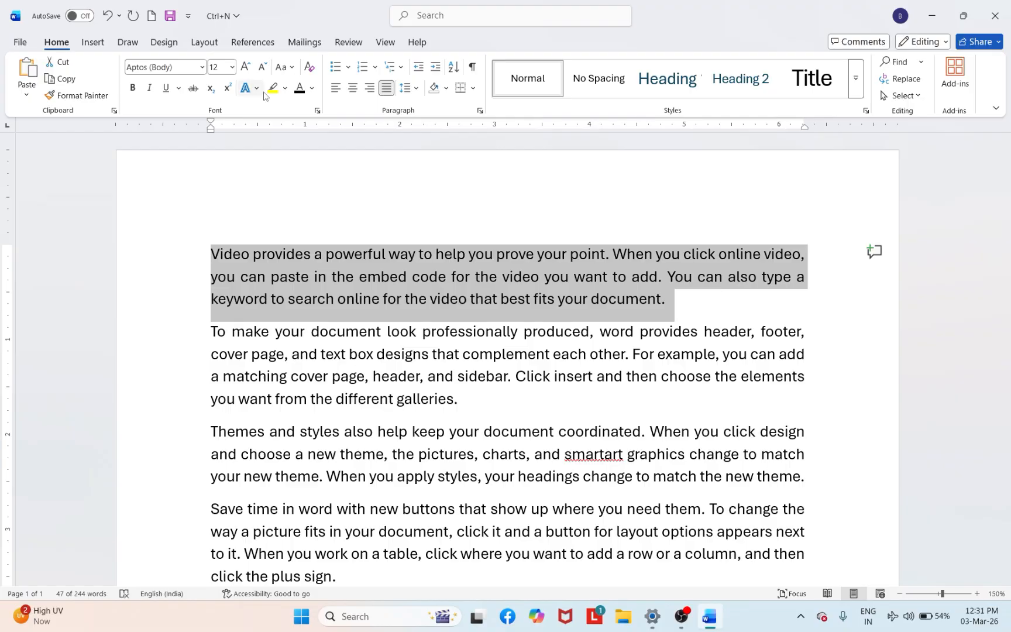
Step: Apply the text effect "Fill: Turquoise, Accent color 4; Soft Bevel" to only the first sentence of the first paragraph
{"action": "key", "text": "shift+Up"}
{"action": "key", "text": "shift+Up"}
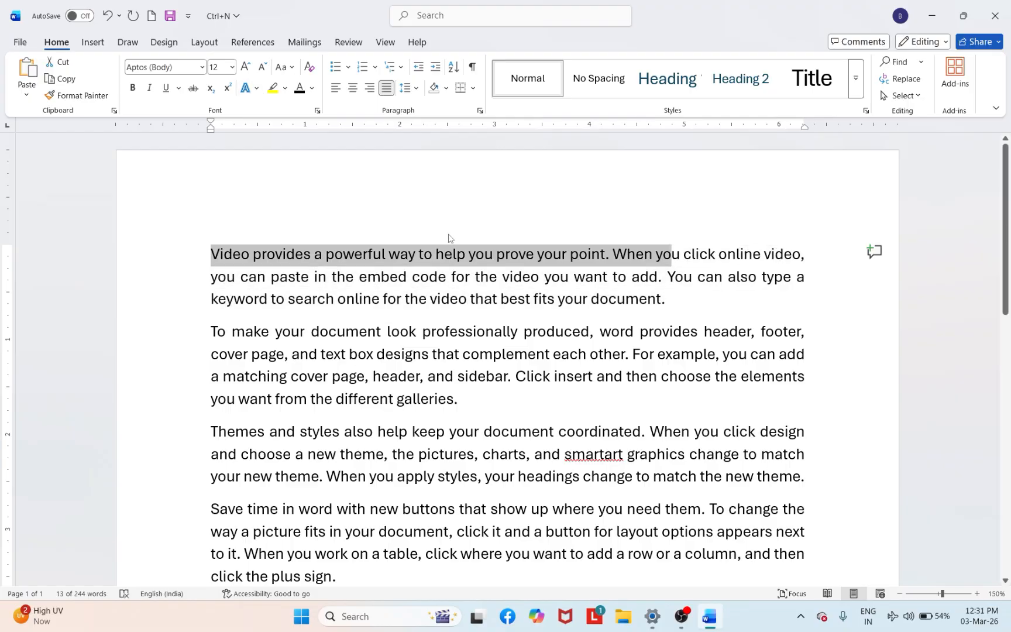
{"action": "key", "text": "shift+Left"}
{"action": "key", "text": "shift+Left"}
{"action": "key", "text": "shift+Left"}
{"action": "key", "text": "shift+Left"}
{"action": "key", "text": "shift+Left"}
{"action": "key", "text": "shift+Left"}
{"action": "key", "text": "shift+Left"}
{"action": "key", "text": "shift+Left"}
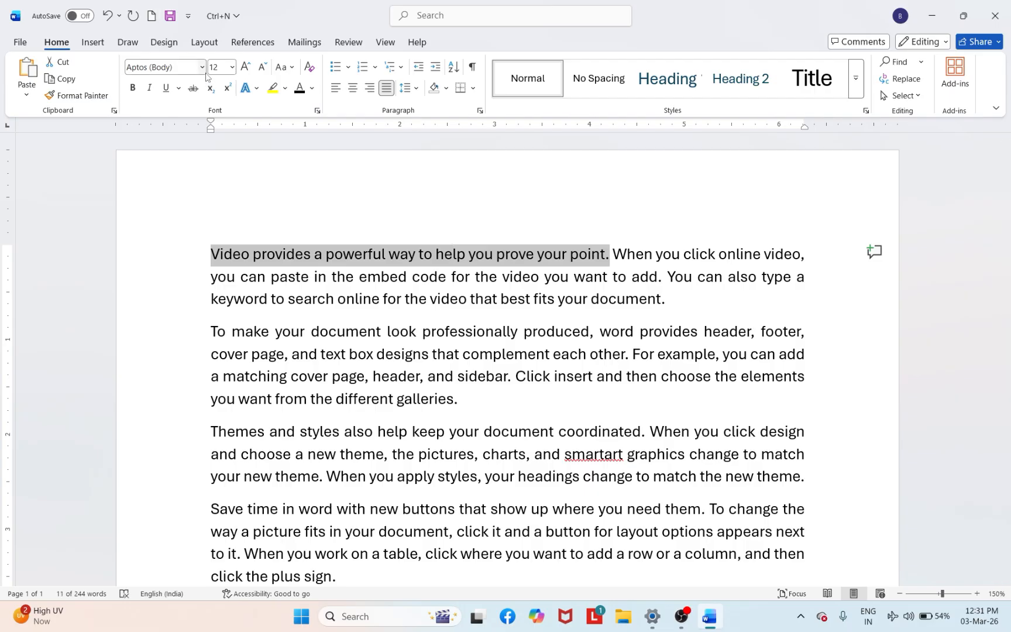
{"action": "left_click", "coordinate": [246, 89]}
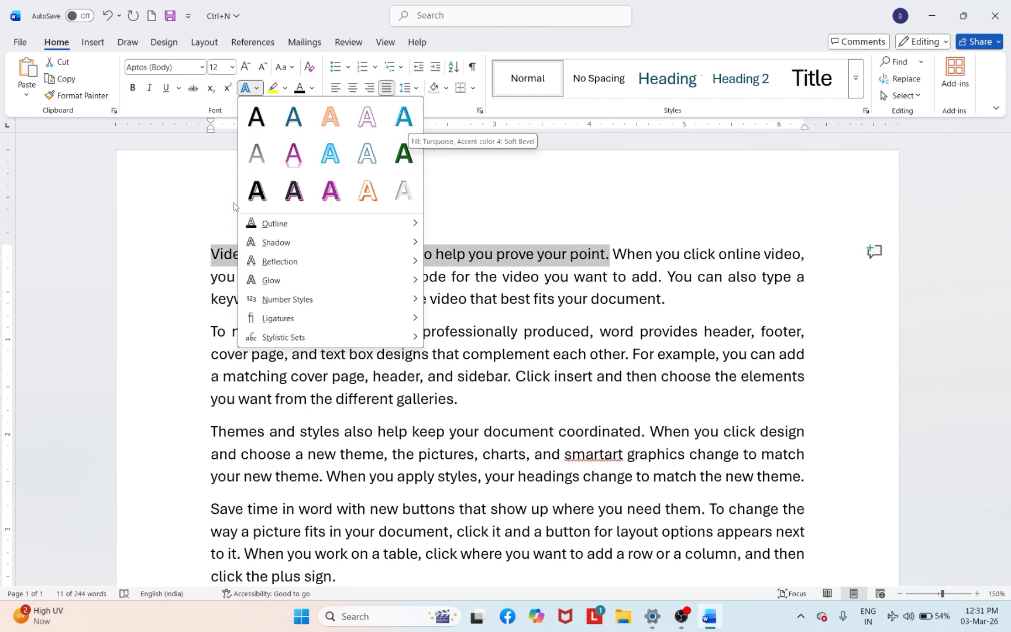
{"action": "left_click", "coordinate": [400, 120]}
{"action": "left_click", "coordinate": [599, 329]}
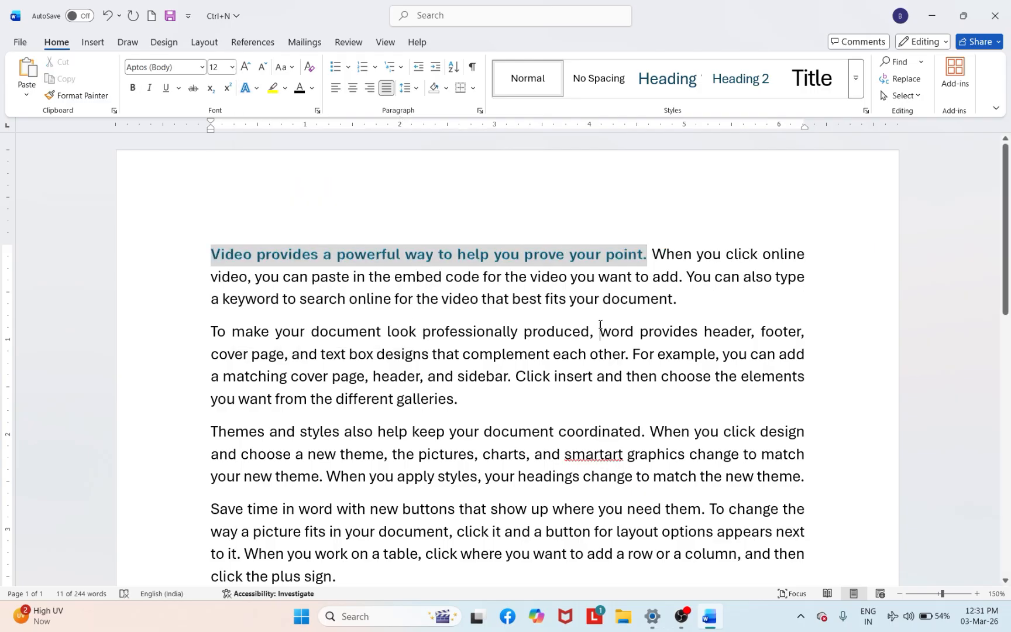
Step: Review the shadow, reflection and glow text effect options for the first sentence of the first paragraph without applying any
{"action": "scroll", "coordinate": [599, 326], "scroll_direction": "up", "scroll_amount": 10}
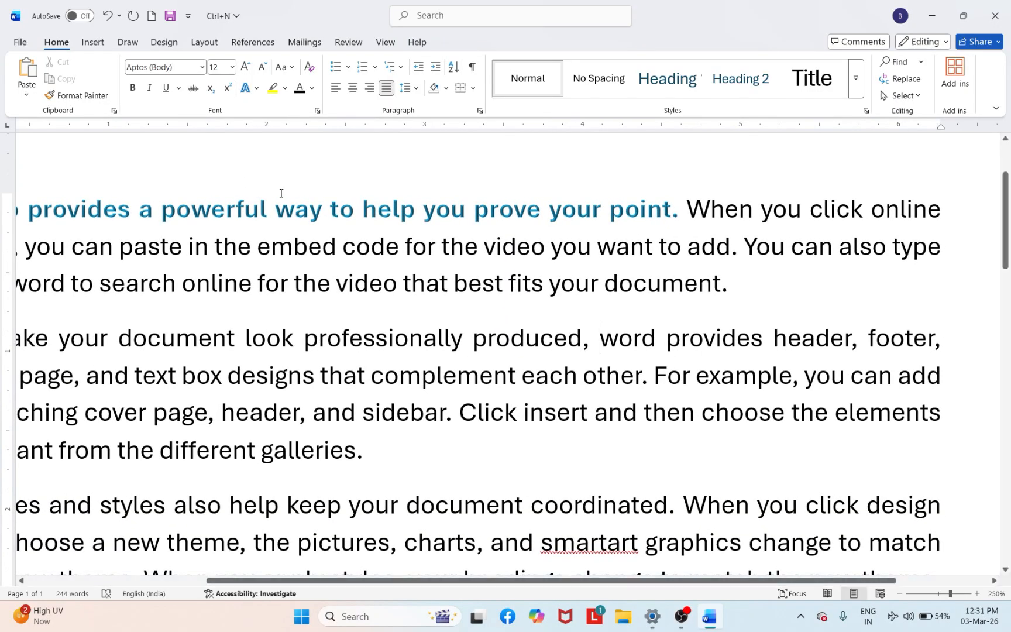
{"action": "scroll", "coordinate": [199, 212], "scroll_direction": "left", "scroll_amount": 3}
{"action": "scroll", "coordinate": [199, 212], "scroll_direction": "left", "scroll_amount": 2}
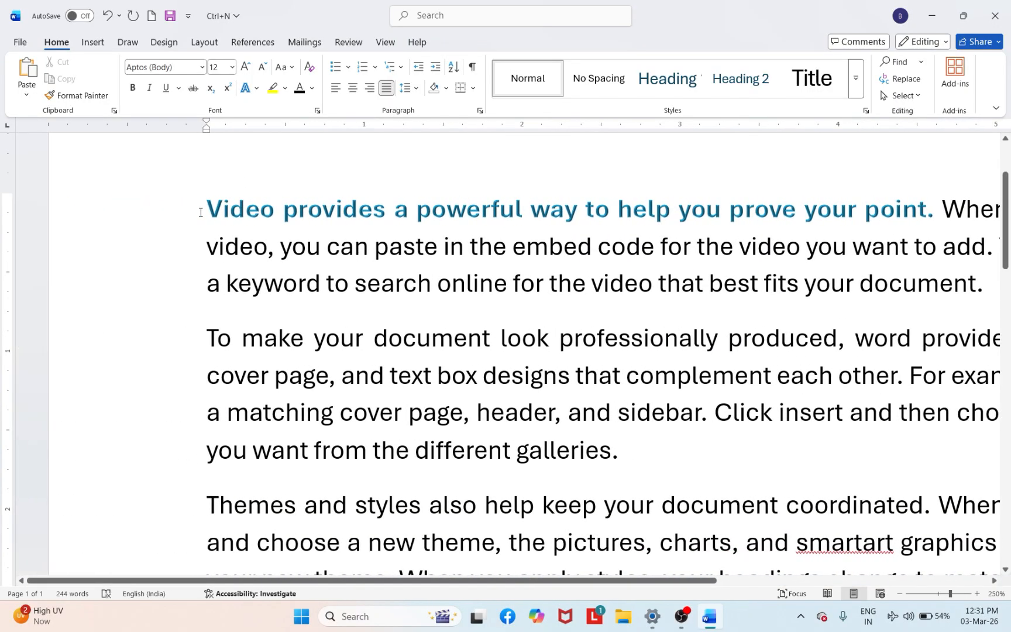
{"action": "left_click_drag", "start_coordinate": [203, 209], "coordinate": [936, 212]}
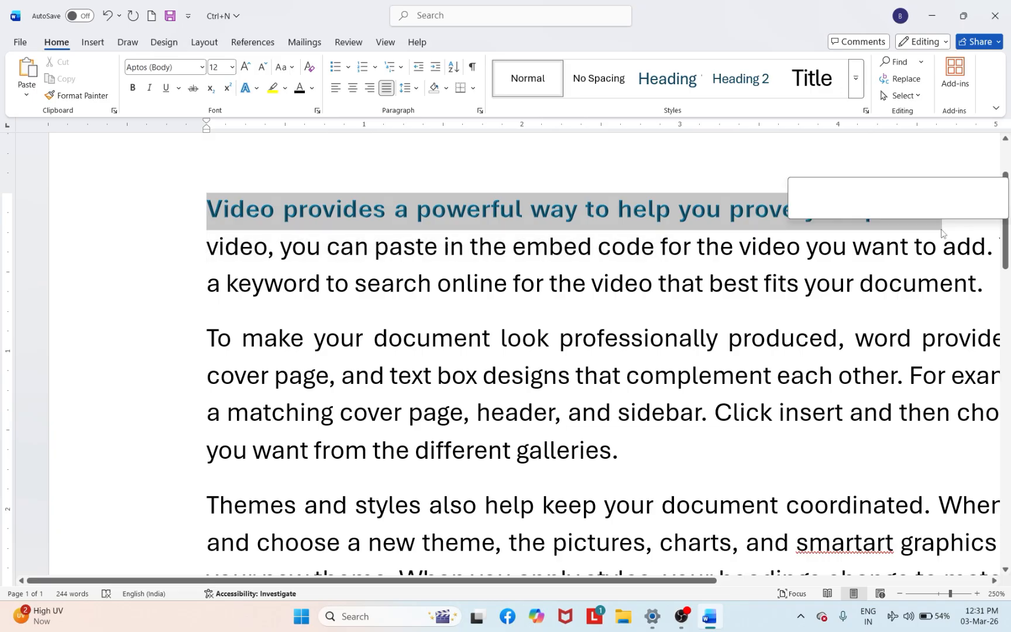
{"action": "left_click", "coordinate": [258, 89]}
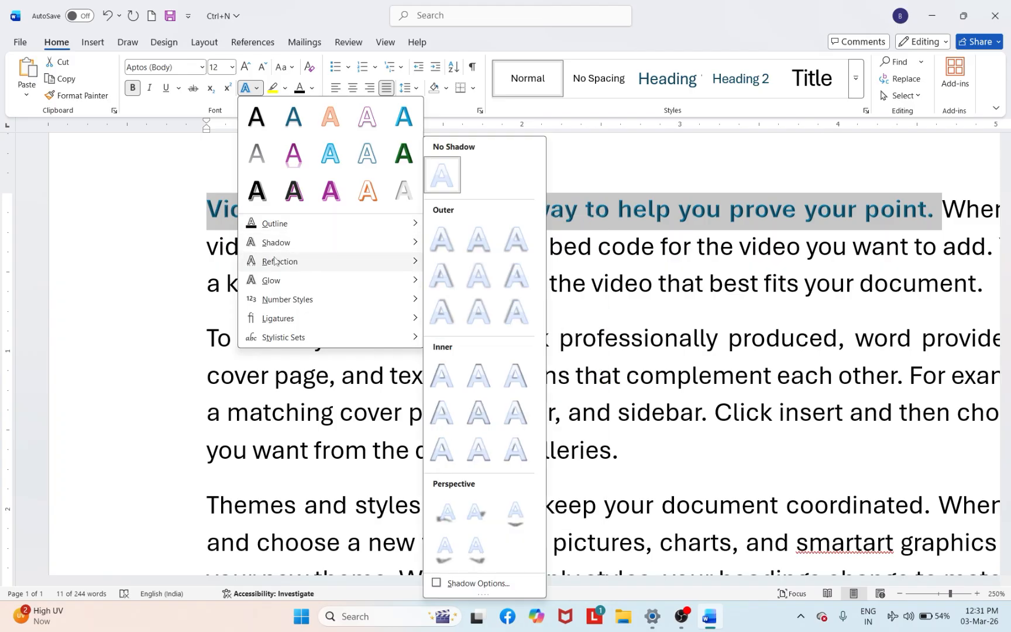
{"action": "mouse_move", "coordinate": [272, 285]}
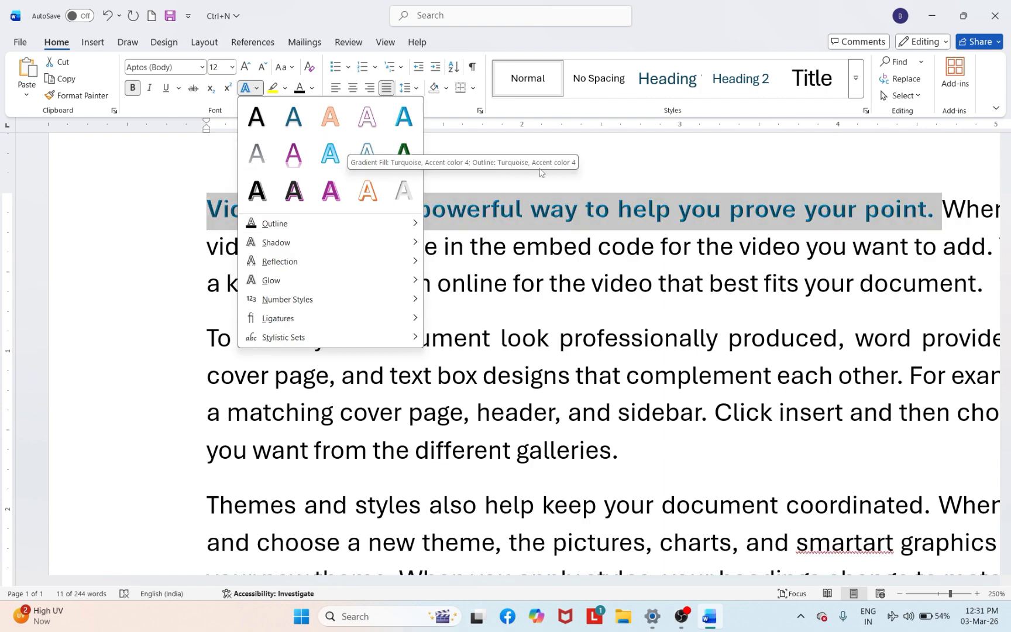
{"action": "left_click", "coordinate": [603, 183]}
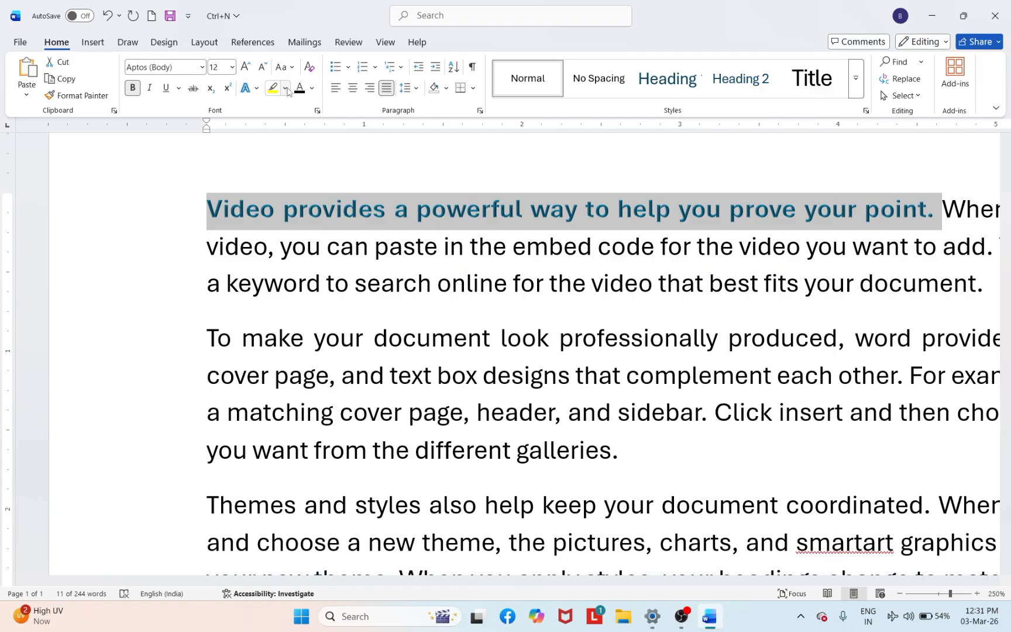
{"action": "left_click", "coordinate": [431, 191]}
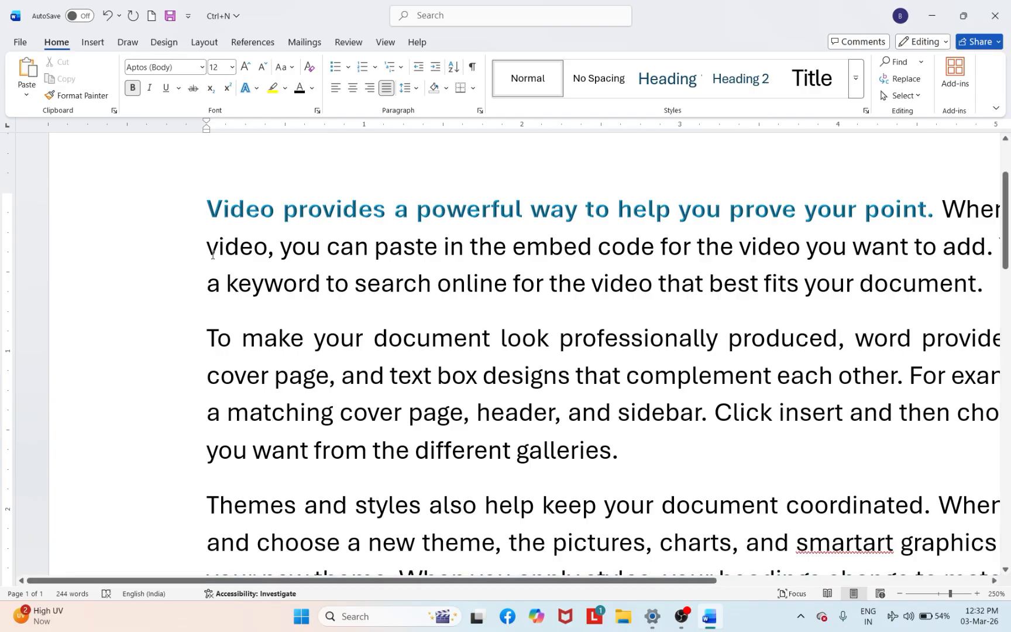
Step: Highlight the words "video, you can paste in the embed code" in the first paragraph in yellow
{"action": "left_click_drag", "start_coordinate": [208, 248], "coordinate": [659, 257]}
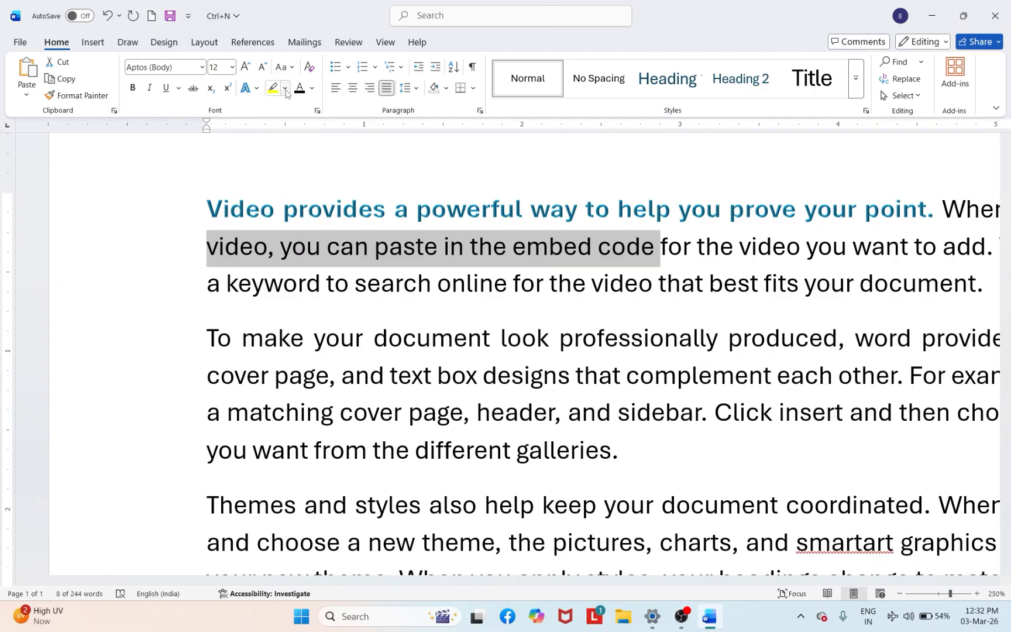
{"action": "left_click", "coordinate": [285, 89]}
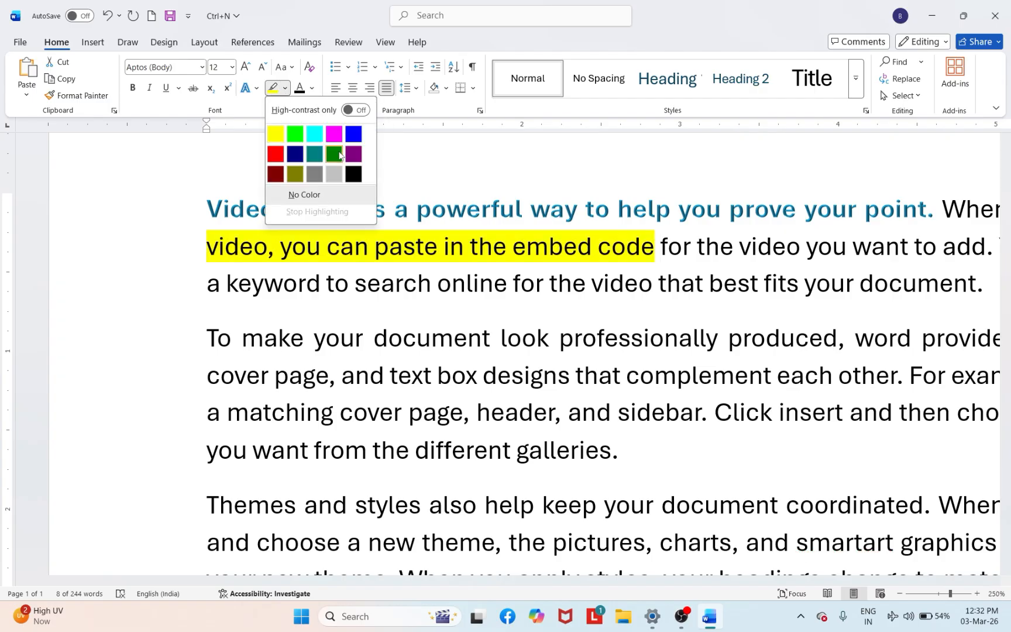
{"action": "left_click", "coordinate": [275, 134]}
{"action": "left_click", "coordinate": [488, 182]}
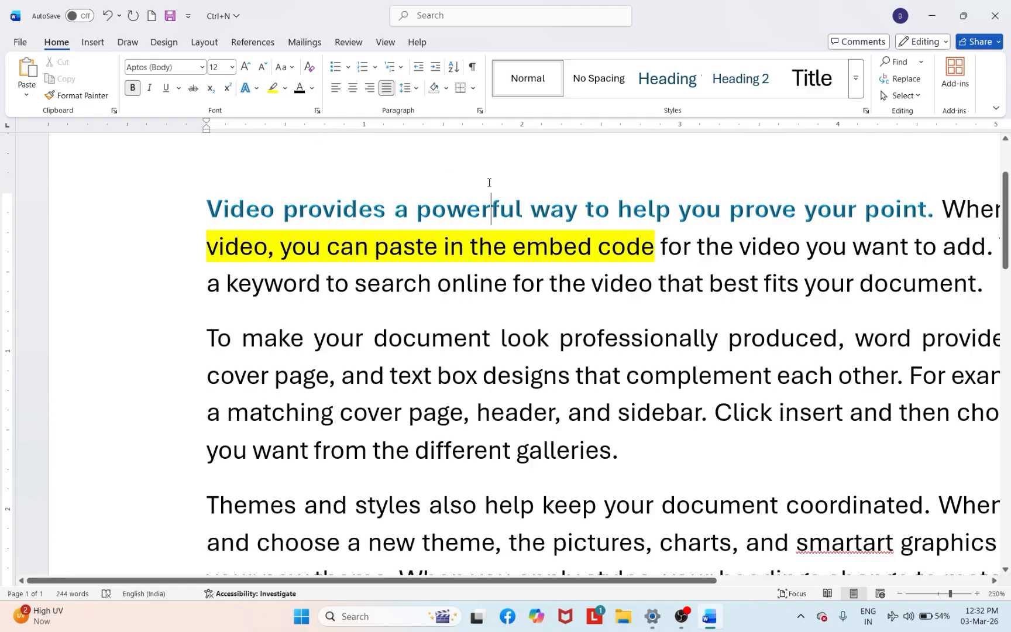
Step: Remove the highlight from "video, you can paste in the embed code" by setting its highlight to No Color
{"action": "scroll", "coordinate": [489, 182], "scroll_direction": "down", "scroll_amount": 10, "text": "ctrl"}
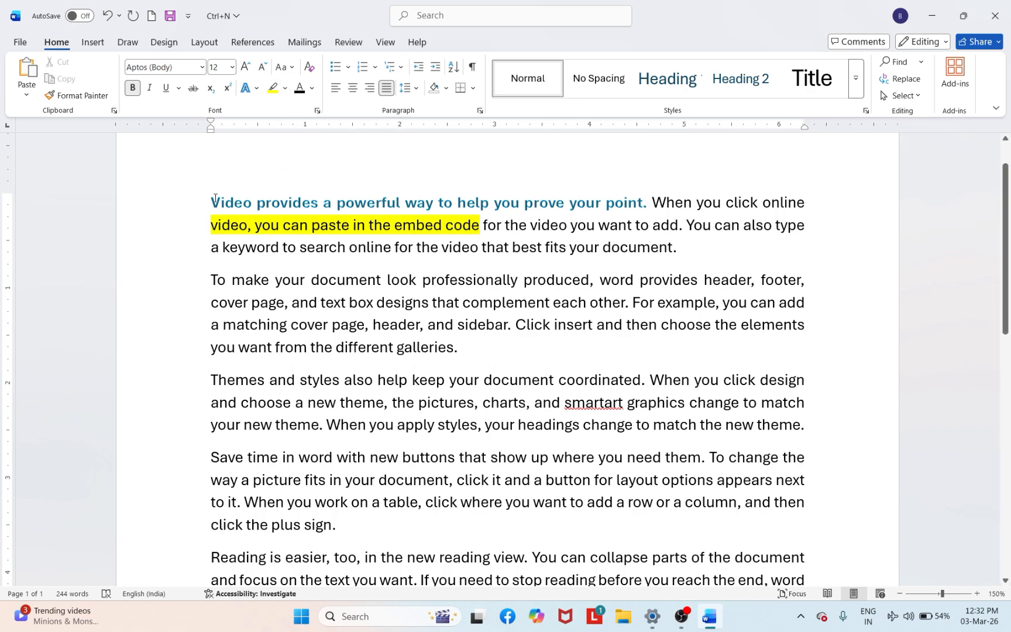
{"action": "left_click_drag", "start_coordinate": [208, 224], "coordinate": [456, 234]}
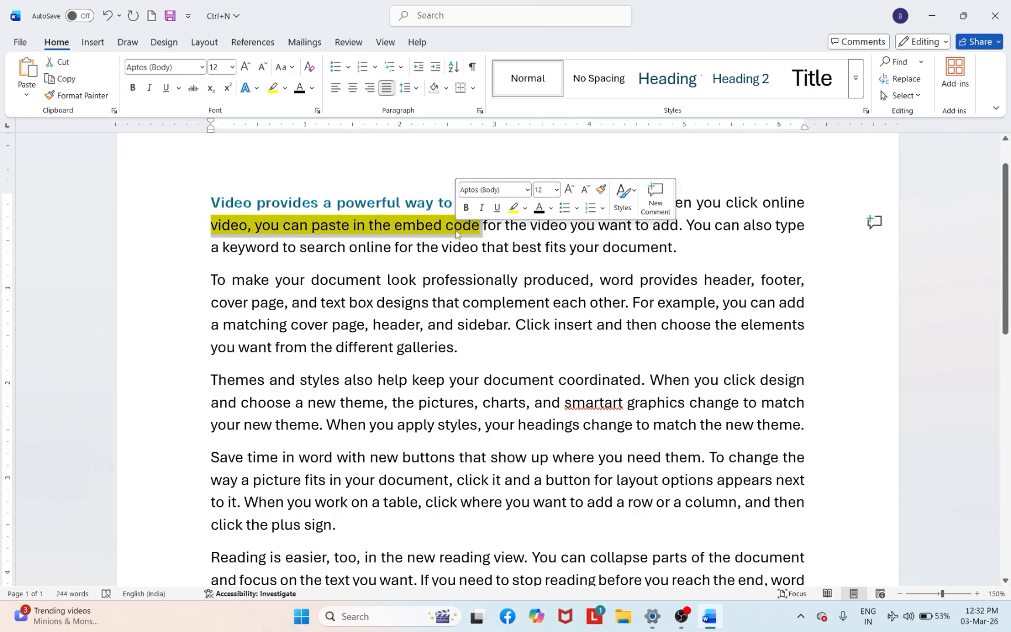
{"action": "left_click", "coordinate": [285, 88]}
{"action": "left_click", "coordinate": [301, 195]}
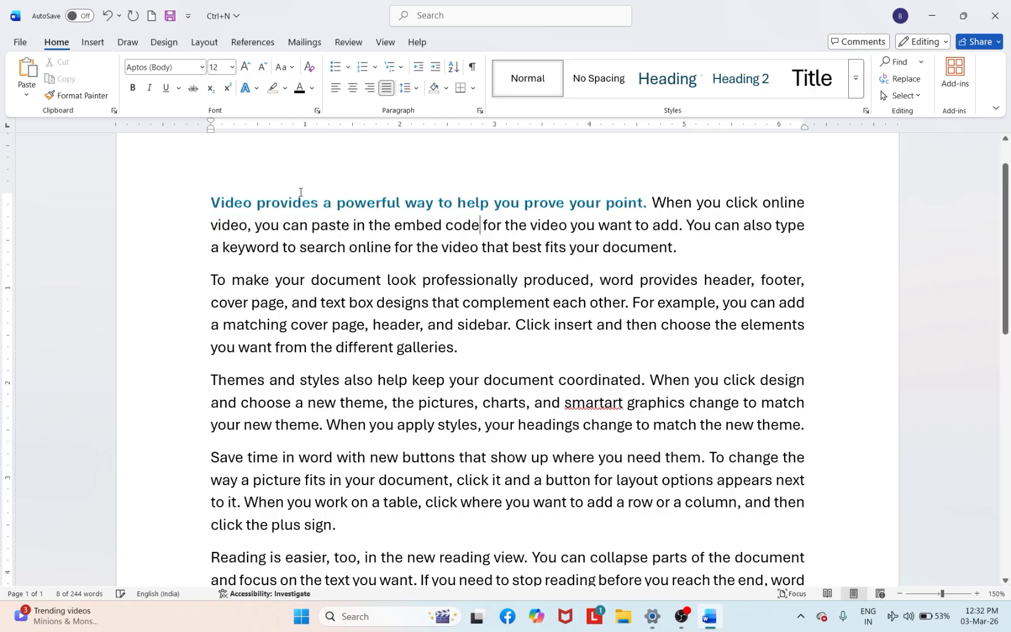
{"action": "left_click", "coordinate": [415, 164]}
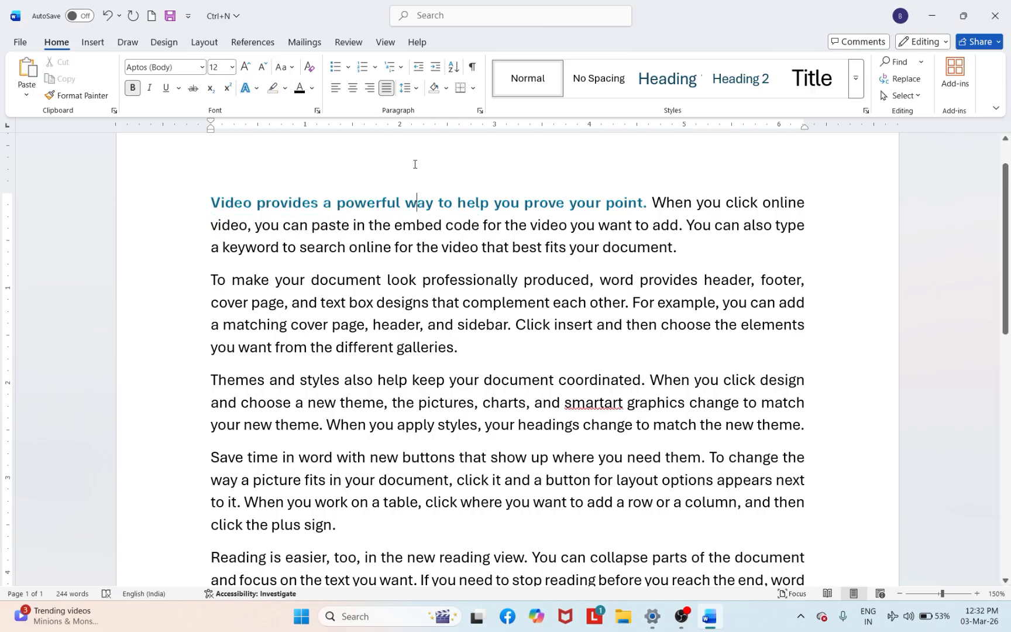
Step: Set the font color to standard green for all text from the first paragraph's second line through the final formula
{"action": "left_click", "coordinate": [313, 89]}
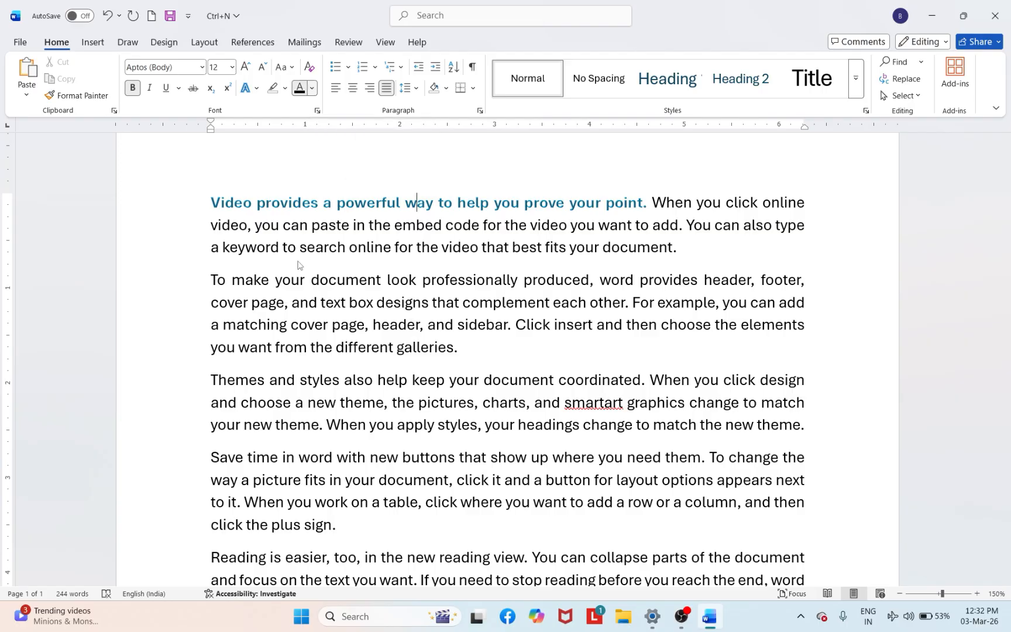
{"action": "left_click", "coordinate": [214, 234]}
{"action": "left_click_drag", "start_coordinate": [212, 230], "coordinate": [547, 272]}
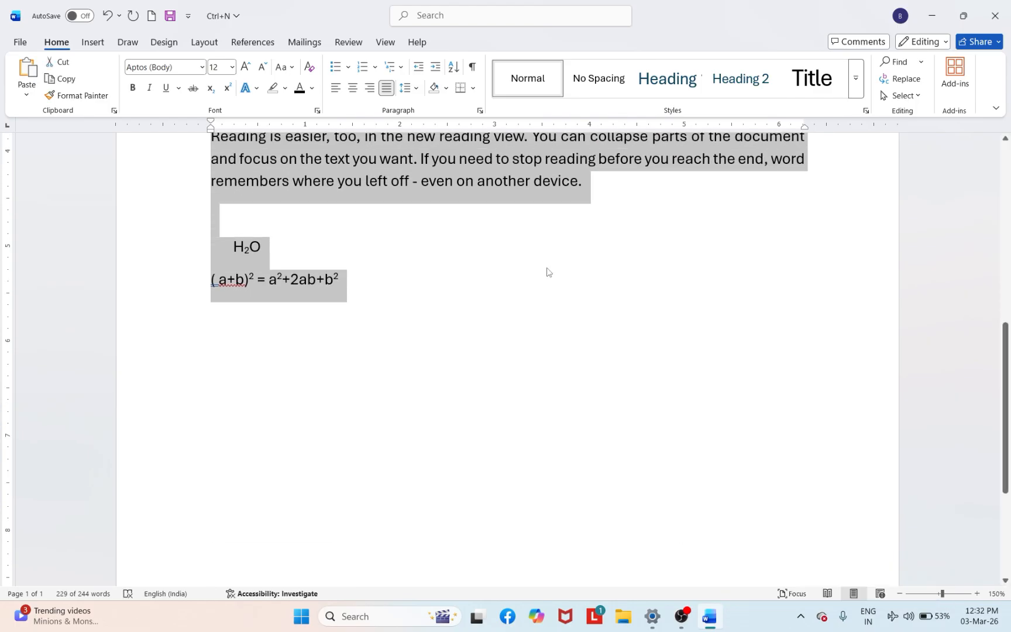
{"action": "left_click", "coordinate": [313, 89]}
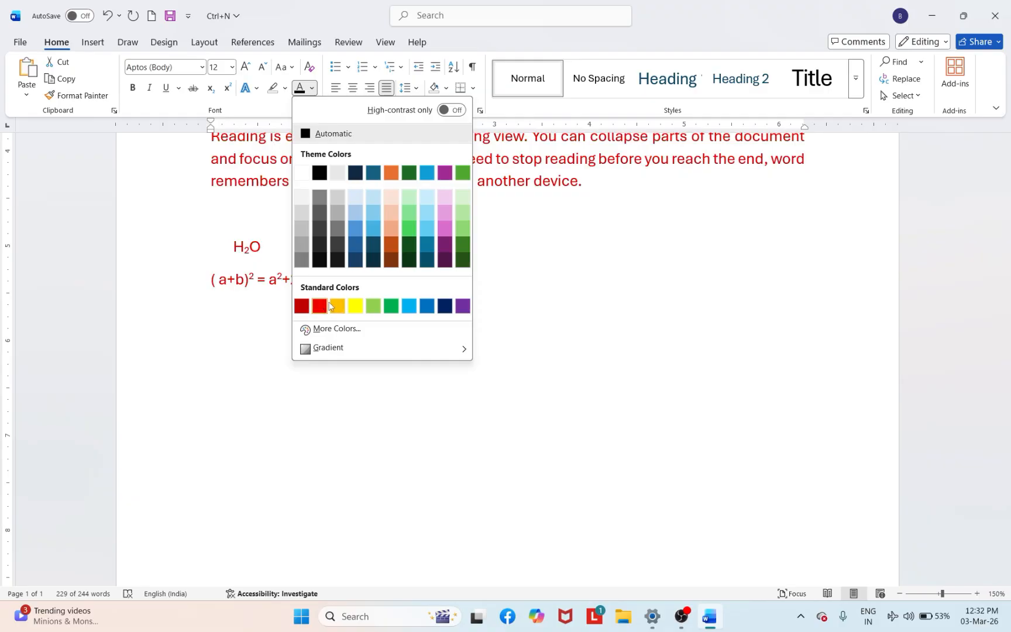
{"action": "left_click", "coordinate": [394, 308]}
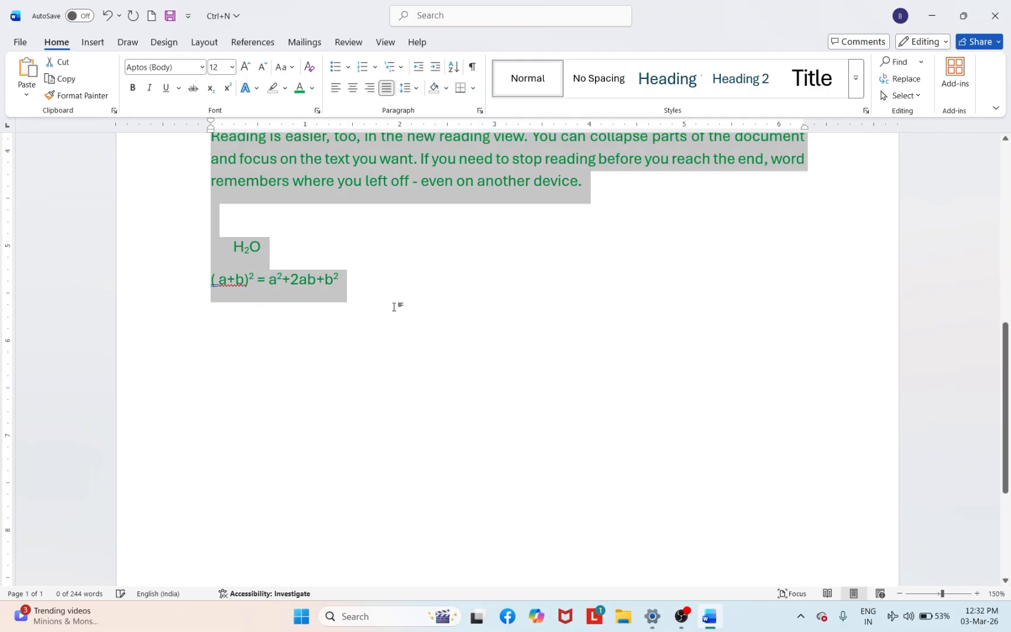
{"action": "left_click", "coordinate": [625, 264]}
{"action": "scroll", "coordinate": [626, 263], "scroll_direction": "down", "scroll_amount": 13, "text": "ctrl"}
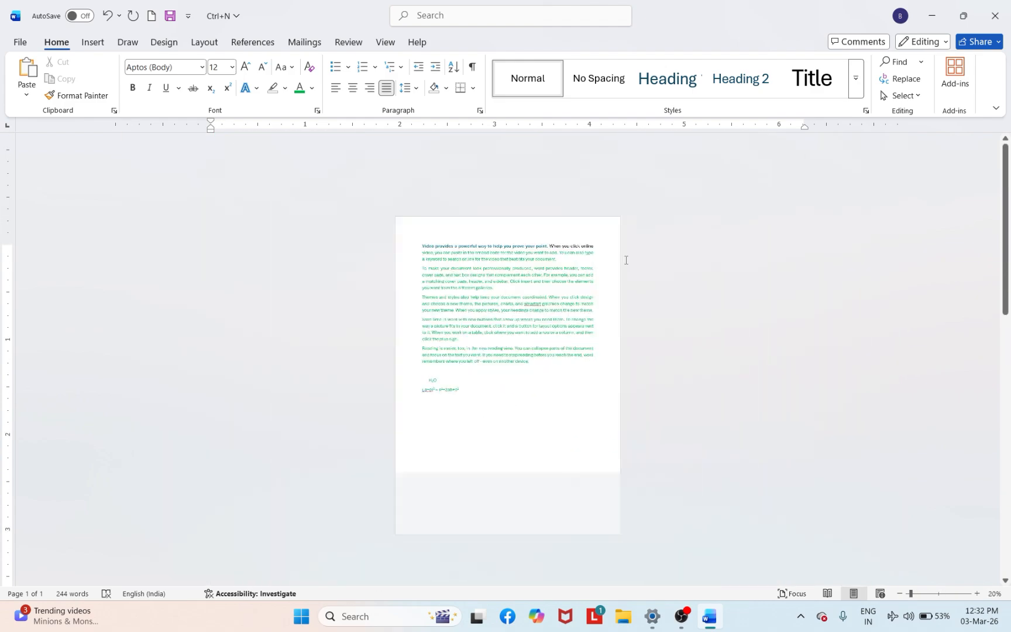
{"action": "scroll", "coordinate": [530, 325], "scroll_direction": "up", "scroll_amount": 8, "text": "ctrl"}
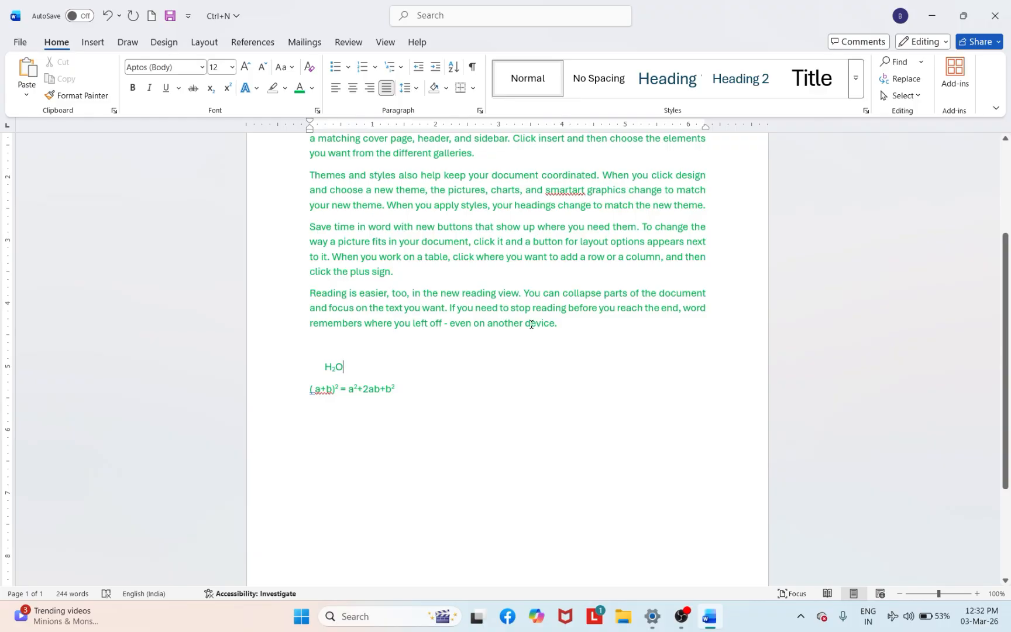
{"action": "scroll", "coordinate": [530, 325], "scroll_direction": "up", "scroll_amount": 3}
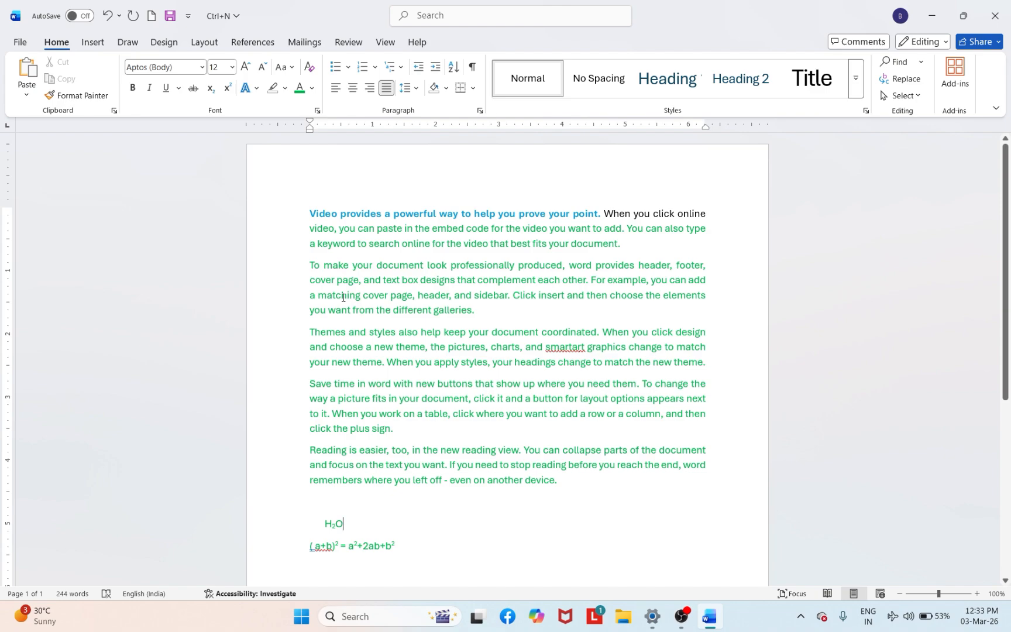
Step: Clear all formatting from the entire document and deselect the text
{"action": "key", "text": "ctrl+a"}
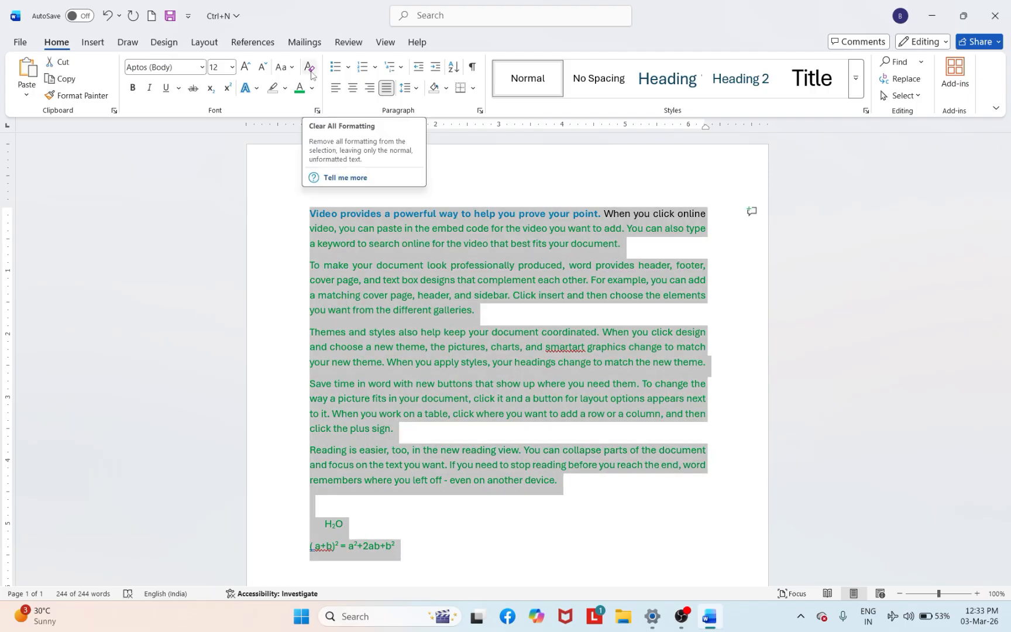
{"action": "left_click", "coordinate": [309, 69]}
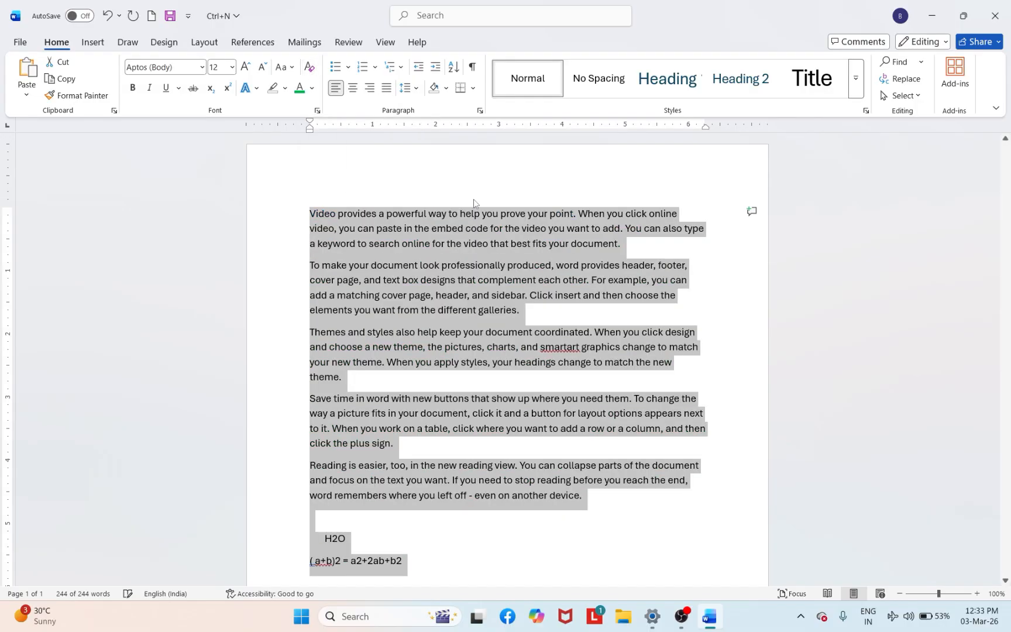
{"action": "left_click", "coordinate": [704, 321]}
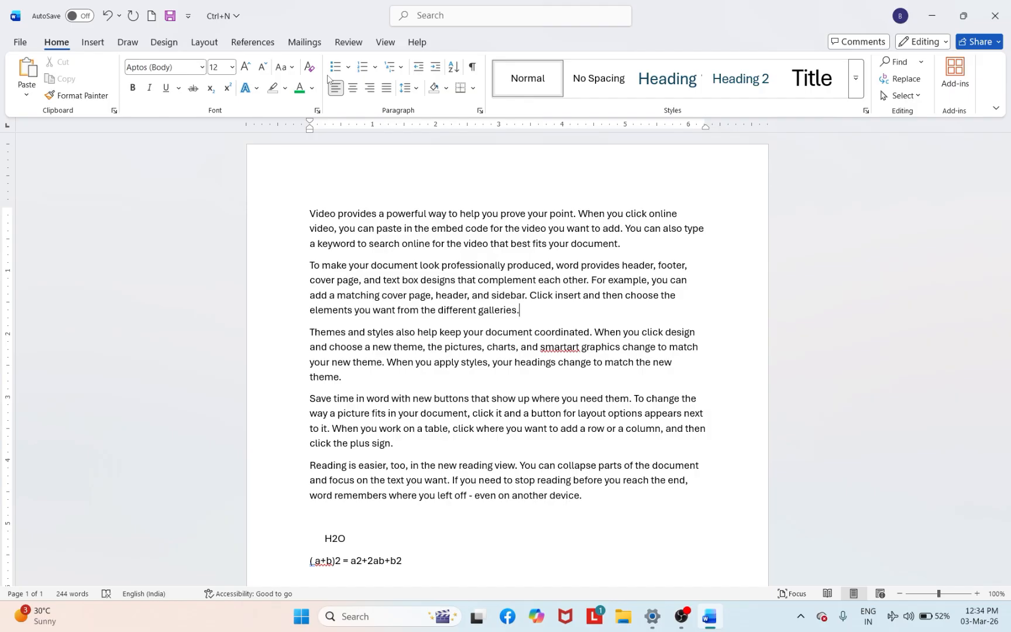
{"action": "scroll", "coordinate": [409, 173], "scroll_direction": "down", "scroll_amount": 3}
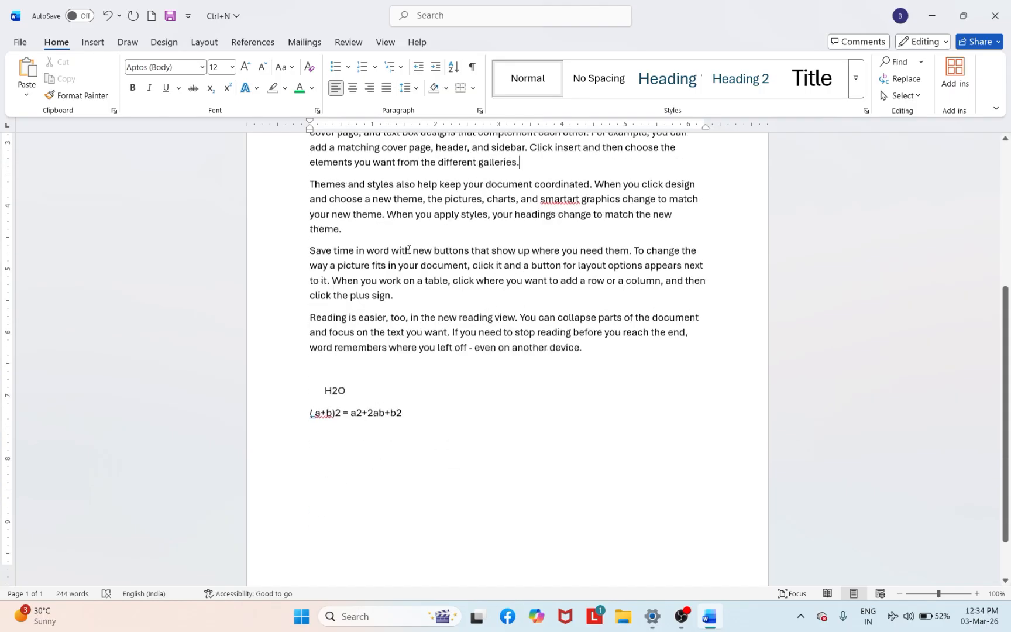
{"action": "scroll", "coordinate": [404, 172], "scroll_direction": "up", "scroll_amount": 3}
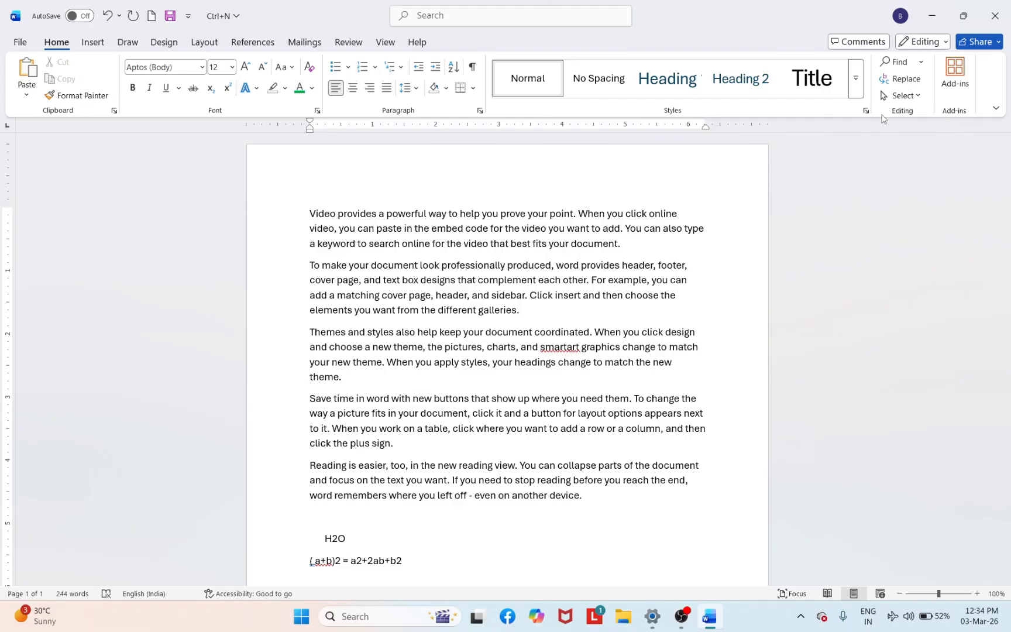
Step: Display the commands for inserting objects and look over the plain document
{"action": "left_click", "coordinate": [94, 43]}
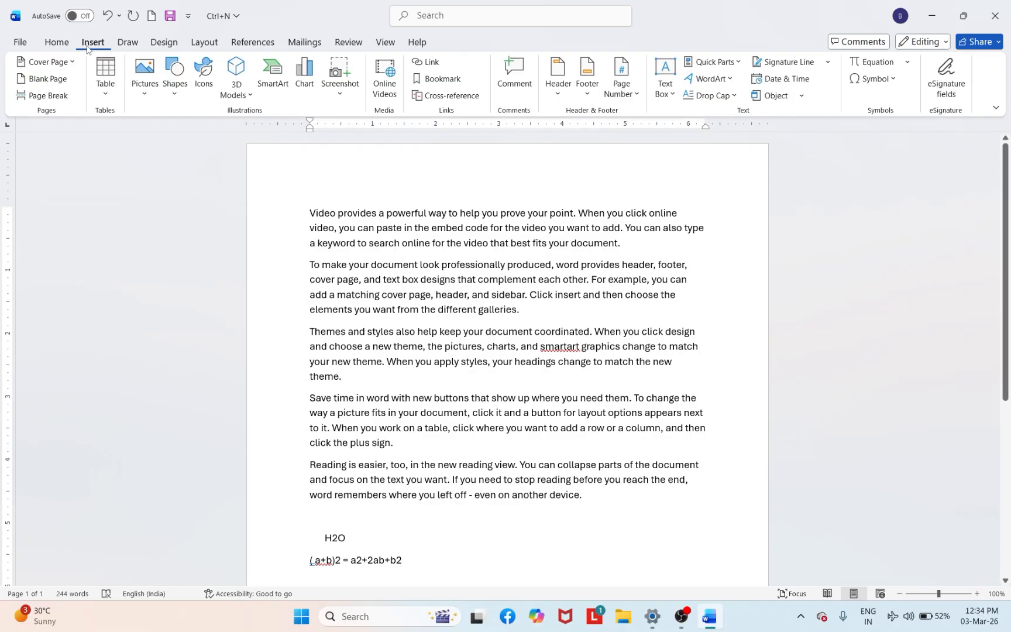
{"action": "scroll", "coordinate": [450, 381], "scroll_direction": "down", "scroll_amount": 5}
{"action": "scroll", "coordinate": [451, 381], "scroll_direction": "up", "scroll_amount": 5}
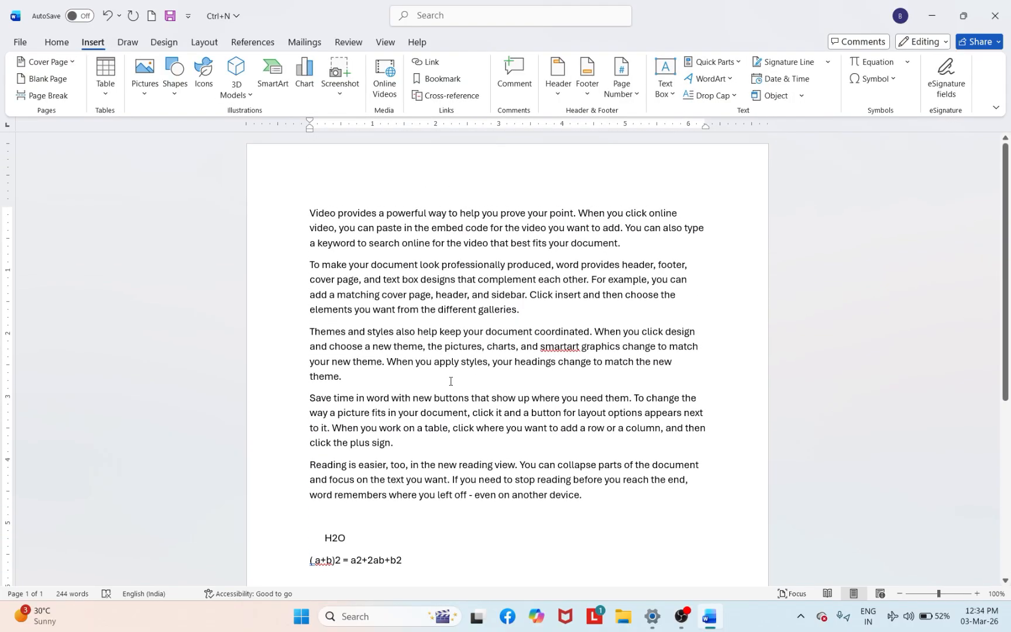